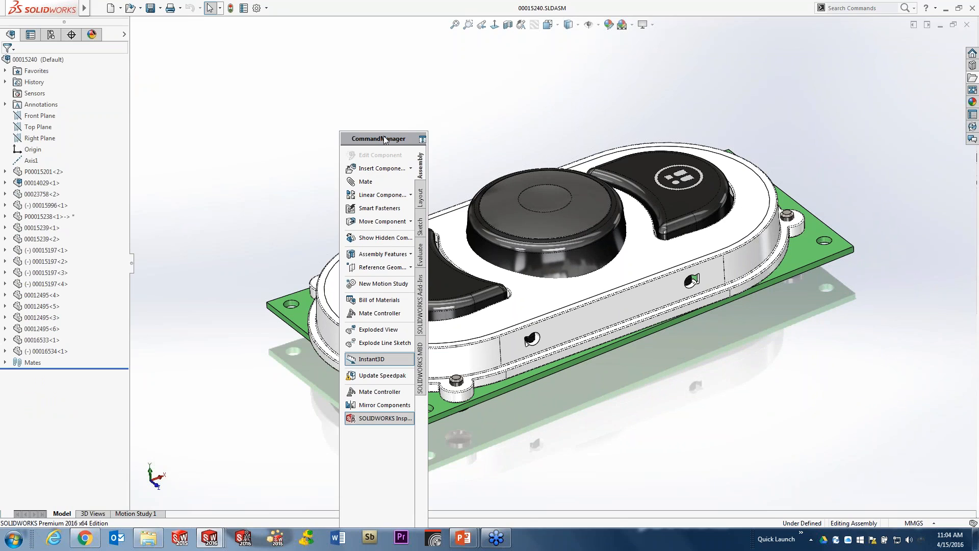
Dock the floating CommandManager horizontally above the graphics area.
{"action": "left_click_drag", "start_coordinate": [381, 142], "coordinate": [475, 42]}
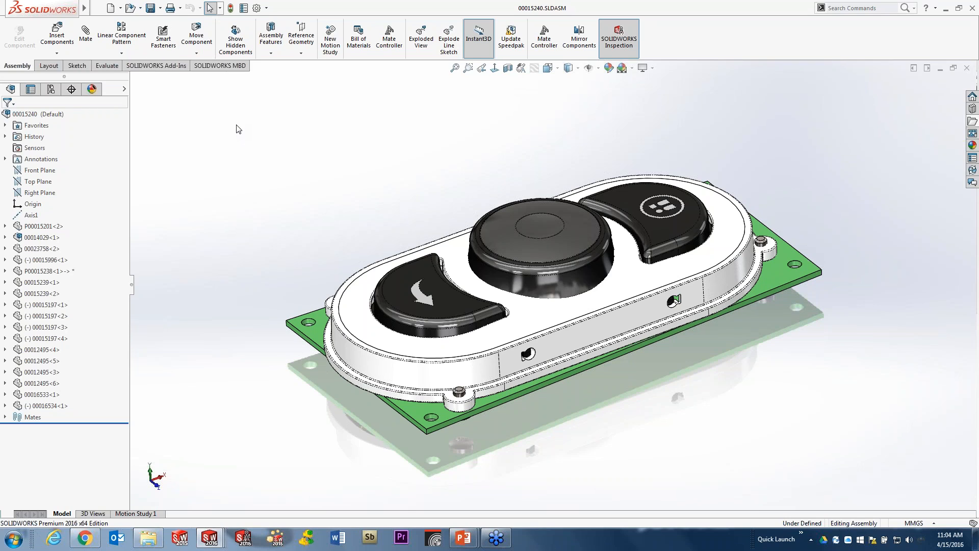
{"action": "left_click_drag", "start_coordinate": [167, 68], "coordinate": [480, 28]}
Try the customization option that locks the CommandManager and toolbars, and discard the change.
{"action": "left_click", "coordinate": [266, 8]}
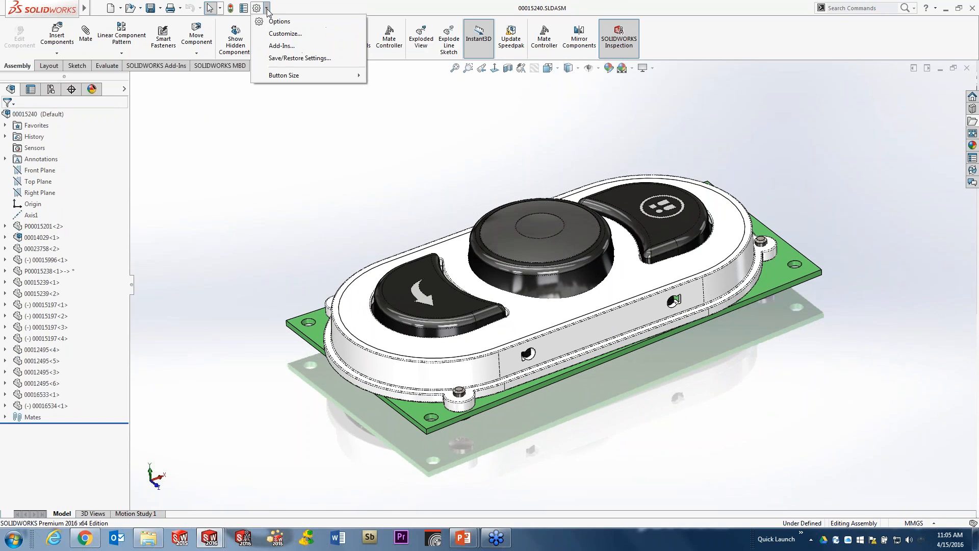
{"action": "left_click", "coordinate": [286, 33]}
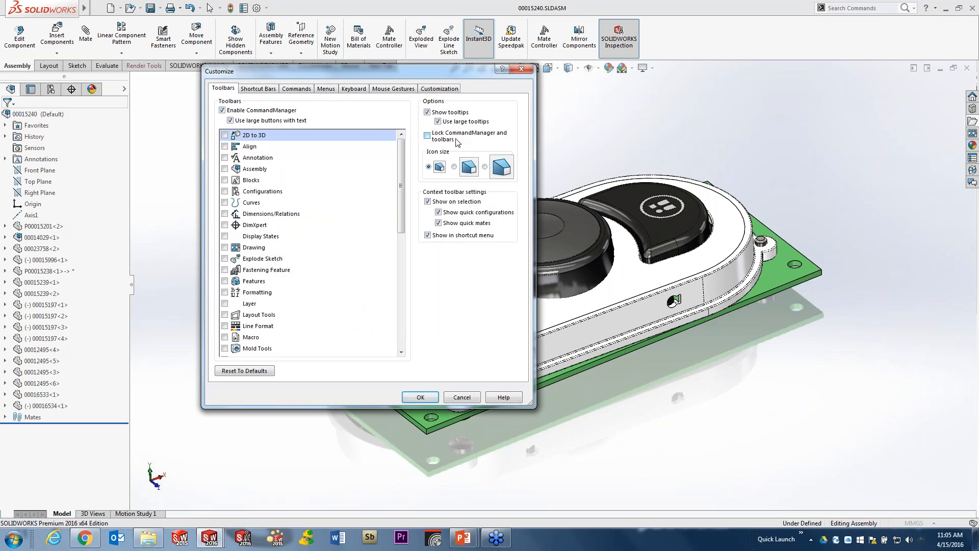
{"action": "left_click", "coordinate": [427, 135]}
{"action": "left_click", "coordinate": [460, 397]}
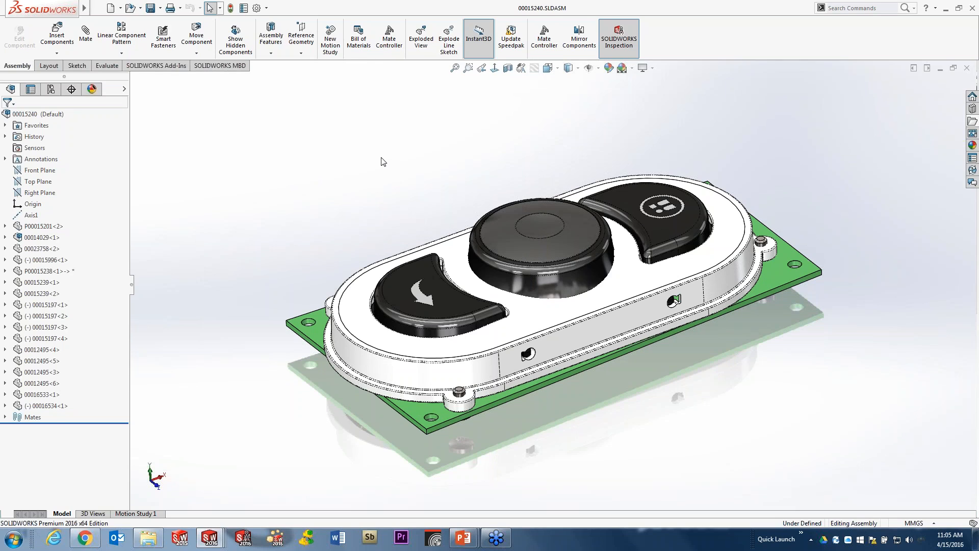
Select the white cover's upper face and compare its selection breadcrumbs with the feature tree hidden and shown, leaving the tree hidden.
{"action": "left_click", "coordinate": [132, 285]}
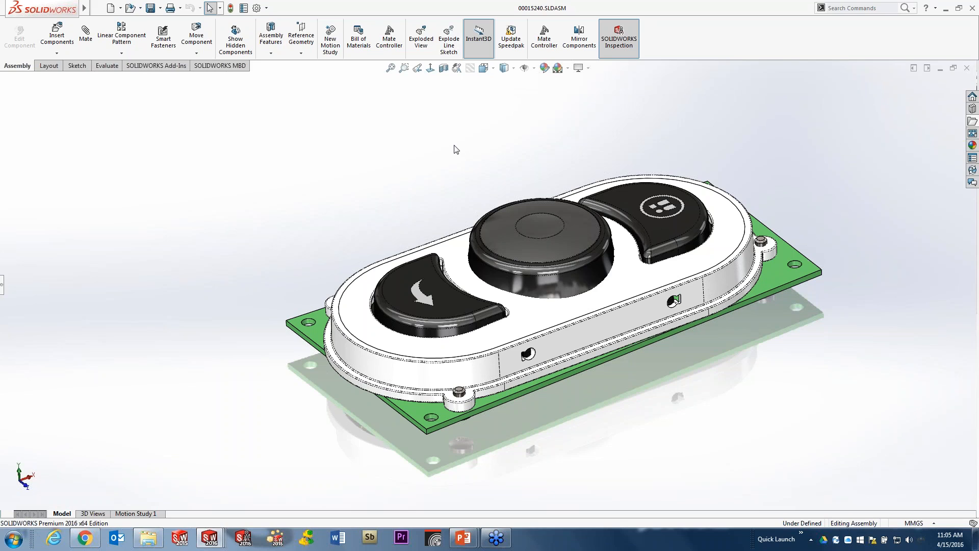
{"action": "left_click", "coordinate": [456, 251]}
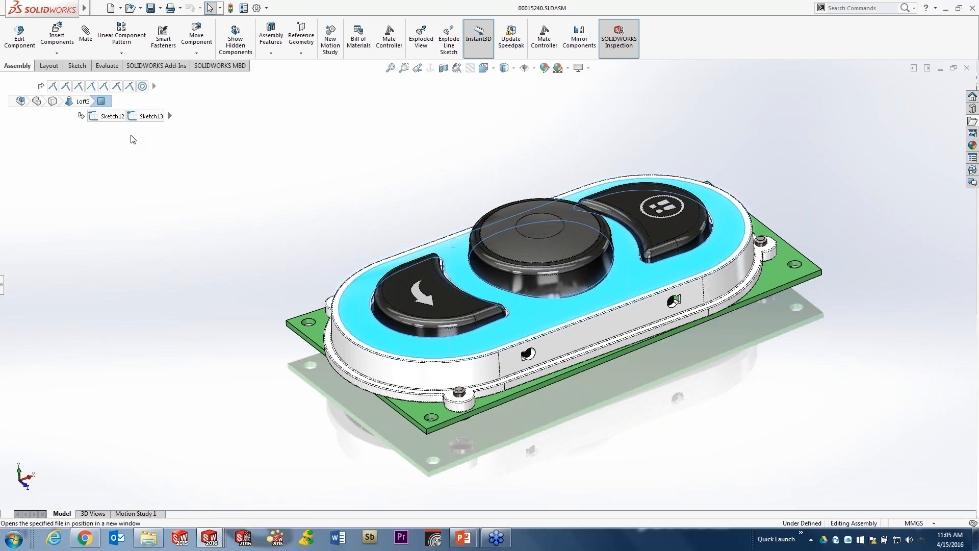
{"action": "left_click", "coordinate": [2, 284]}
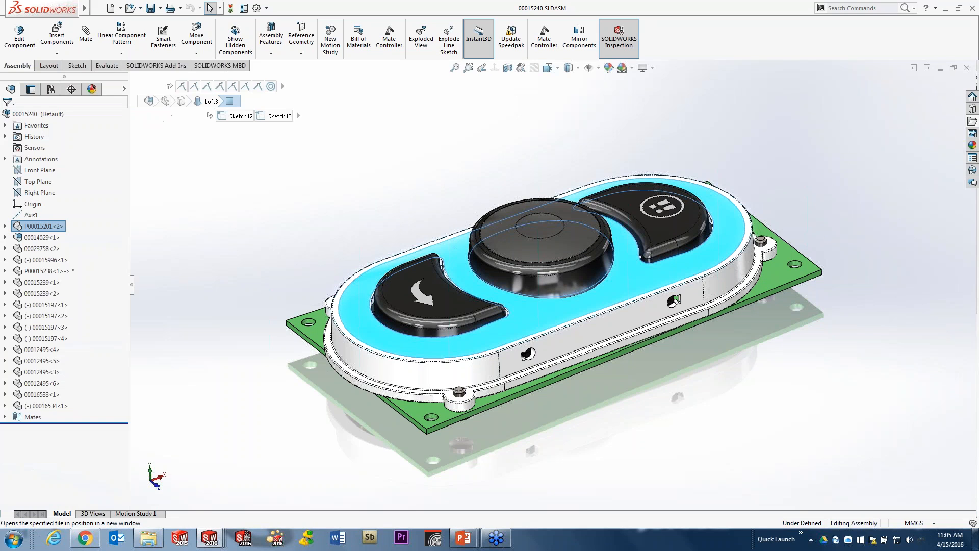
{"action": "left_click", "coordinate": [132, 288]}
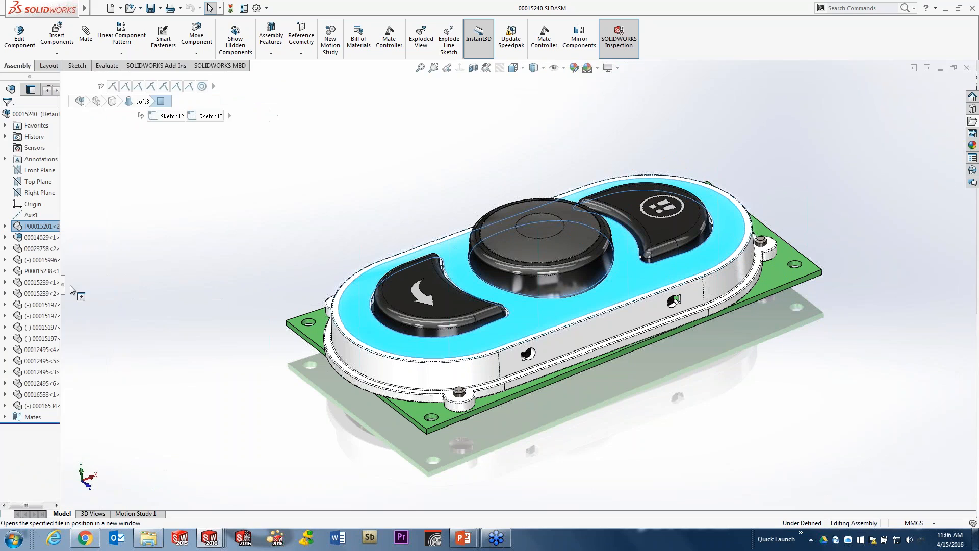
{"action": "left_click", "coordinate": [424, 172]}
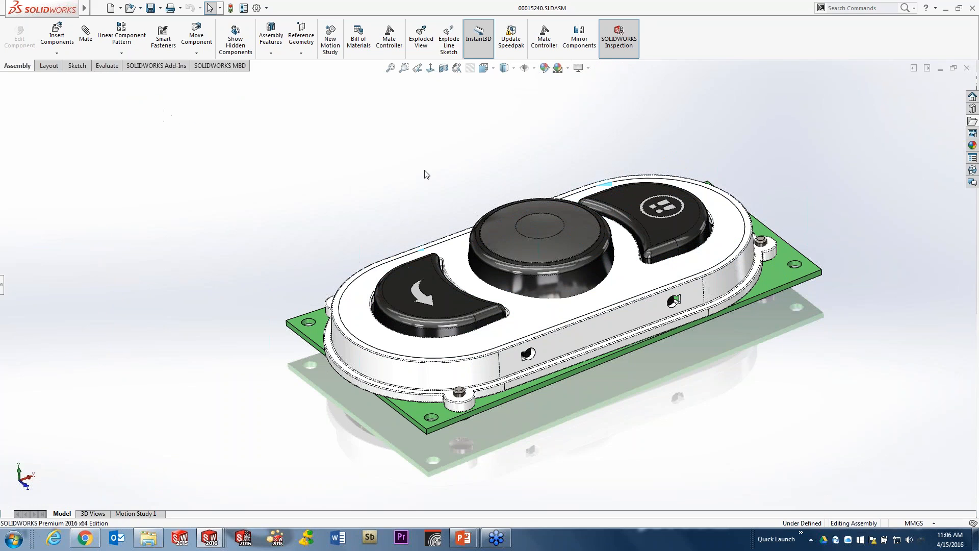
Examine the breadcrumbs of the white cover's upper face, including its Loft3 sketches and component mates, and clear the selection.
{"action": "left_click", "coordinate": [457, 253]}
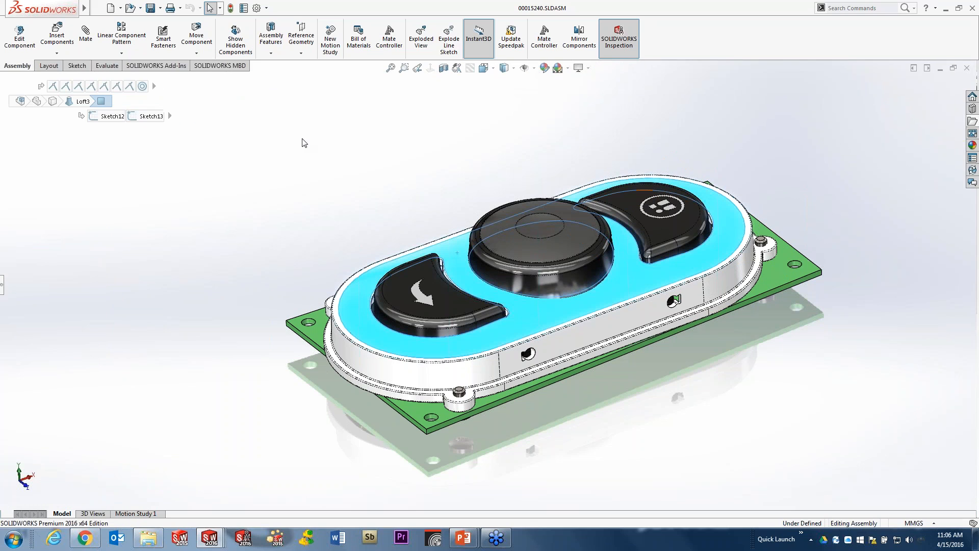
{"action": "left_click", "coordinate": [103, 102]}
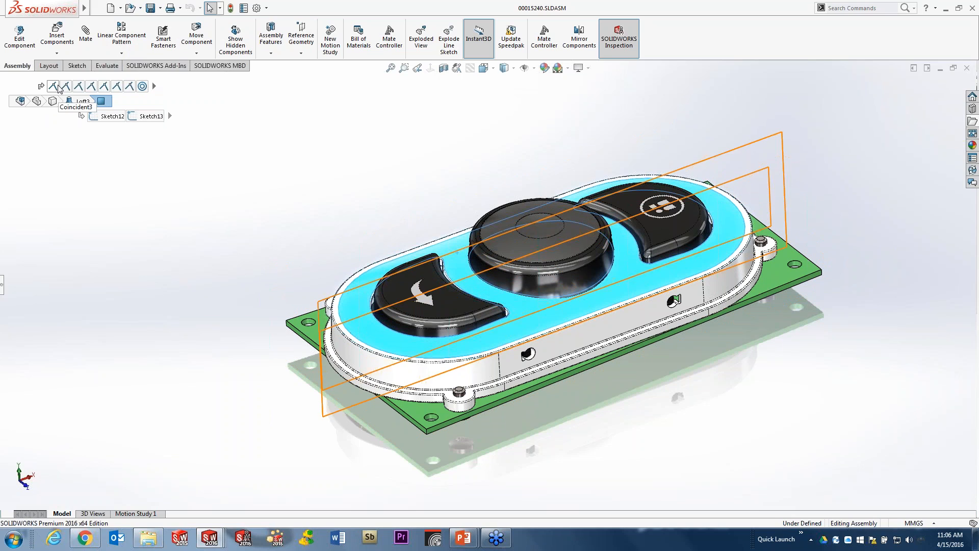
{"action": "left_click", "coordinate": [400, 131]}
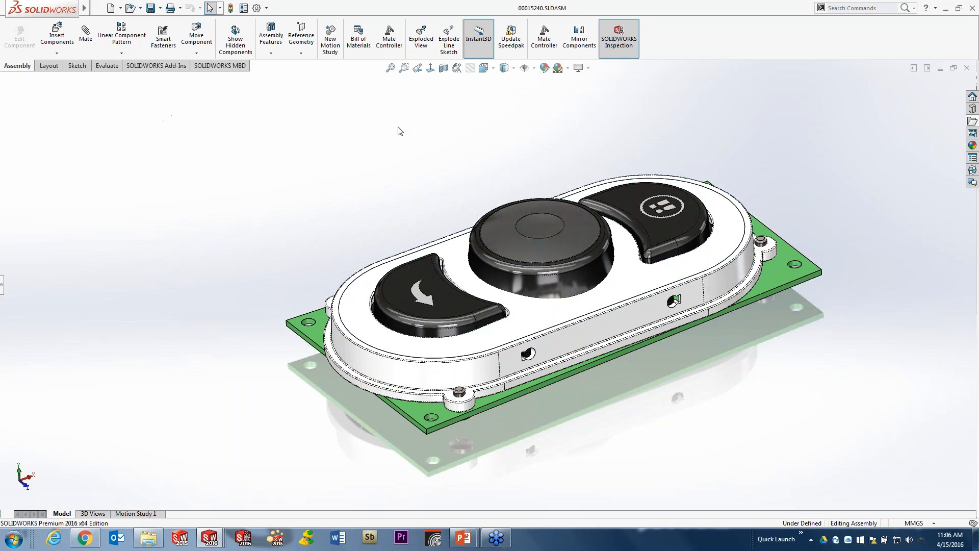
Open Sketch10 of the white cover's Loft3 for editing, using the breadcrumbs of the cover's upper face brought to the pointer.
{"action": "left_click", "coordinate": [455, 252]}
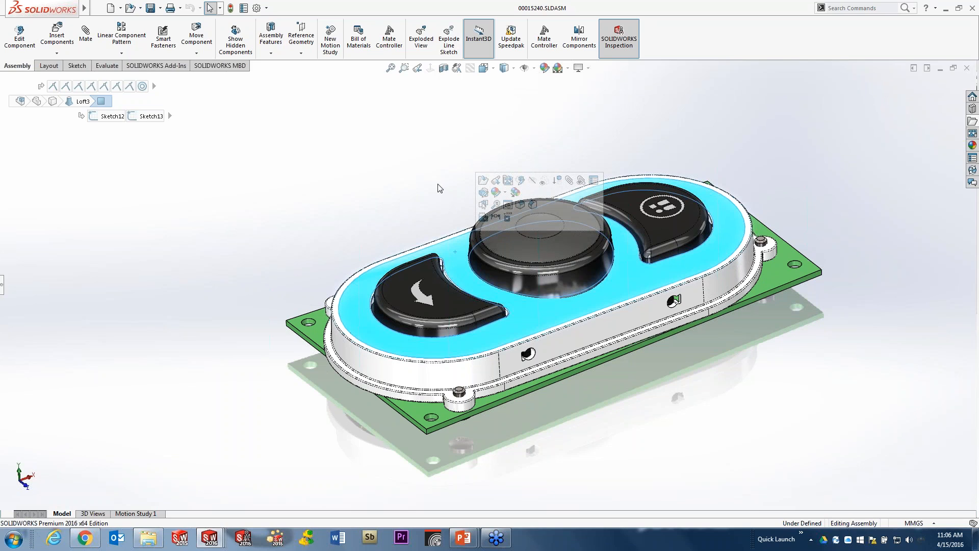
{"action": "key", "text": "d"}
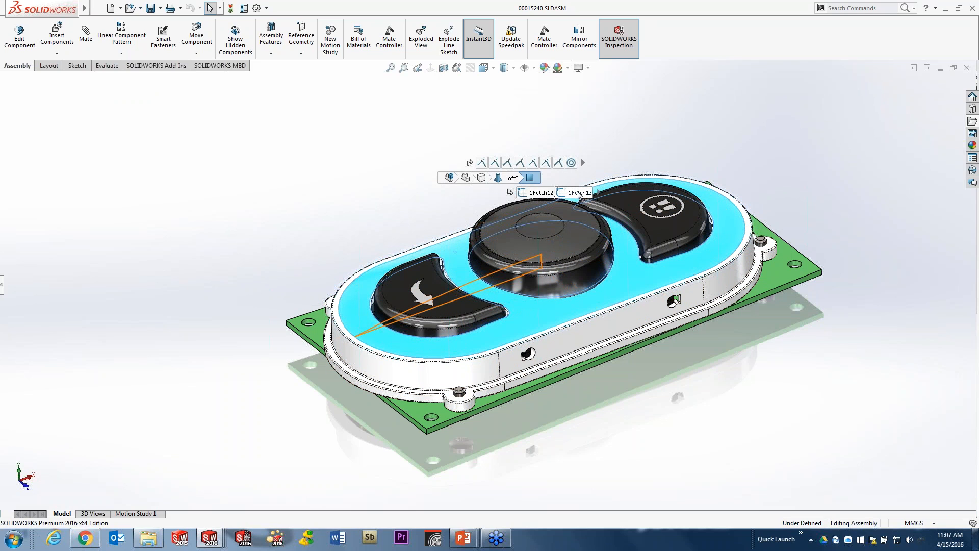
{"action": "left_click", "coordinate": [598, 193]}
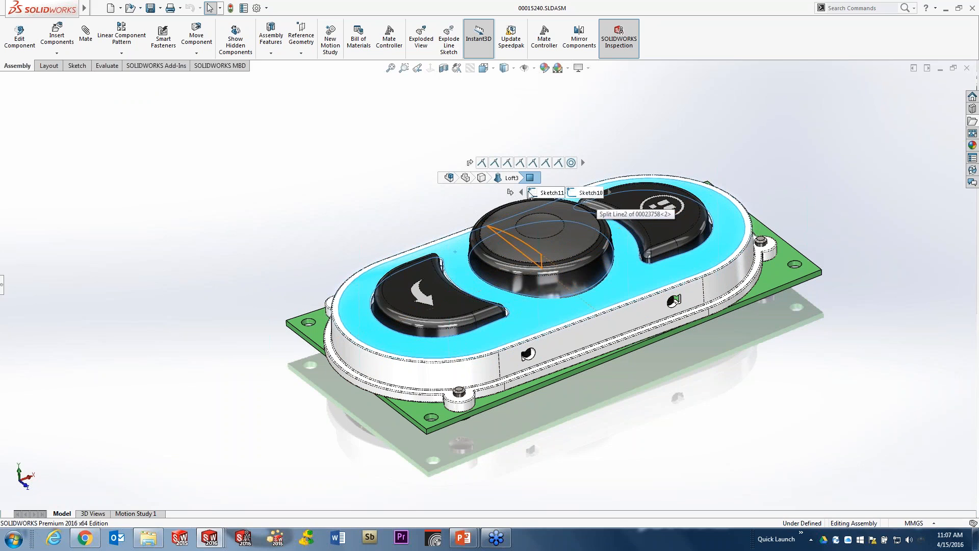
{"action": "left_click", "coordinate": [586, 193]}
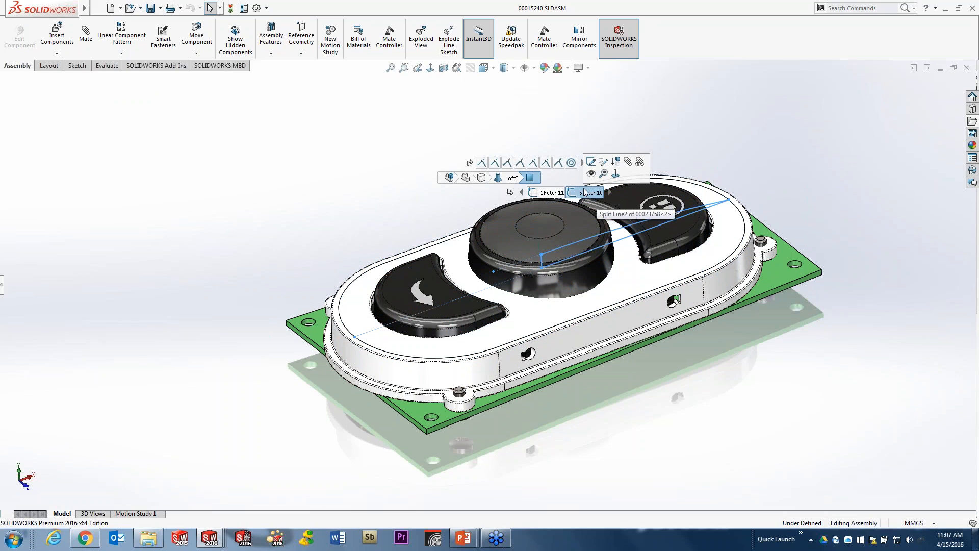
{"action": "left_click", "coordinate": [590, 162]}
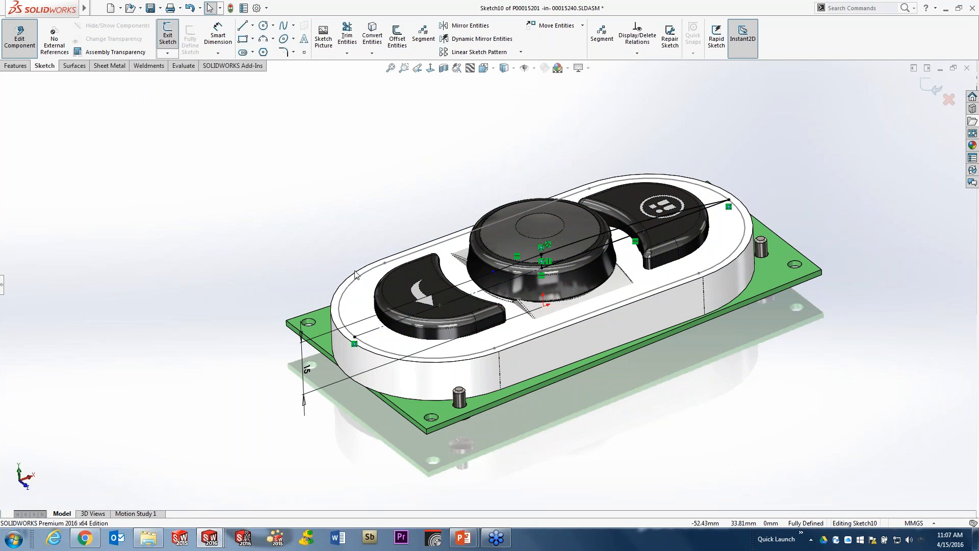
Set the vertical height dimension in Sketch10 to 20 mm, and exit both the sketch and the in-context part edit.
{"action": "double_click", "coordinate": [306, 369]}
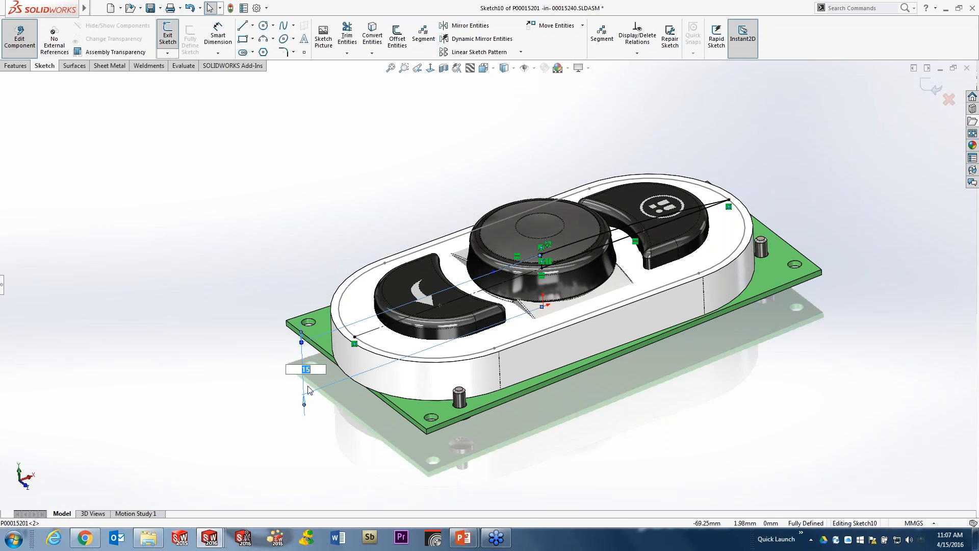
{"action": "type", "text": "20"}
{"action": "key", "text": "Return"}
{"action": "left_click", "coordinate": [394, 164]}
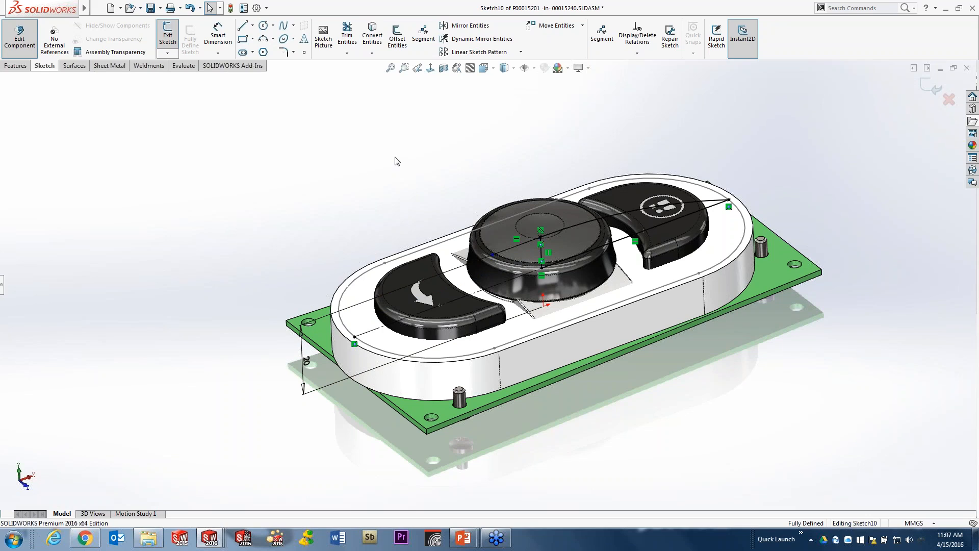
{"action": "key", "text": "d"}
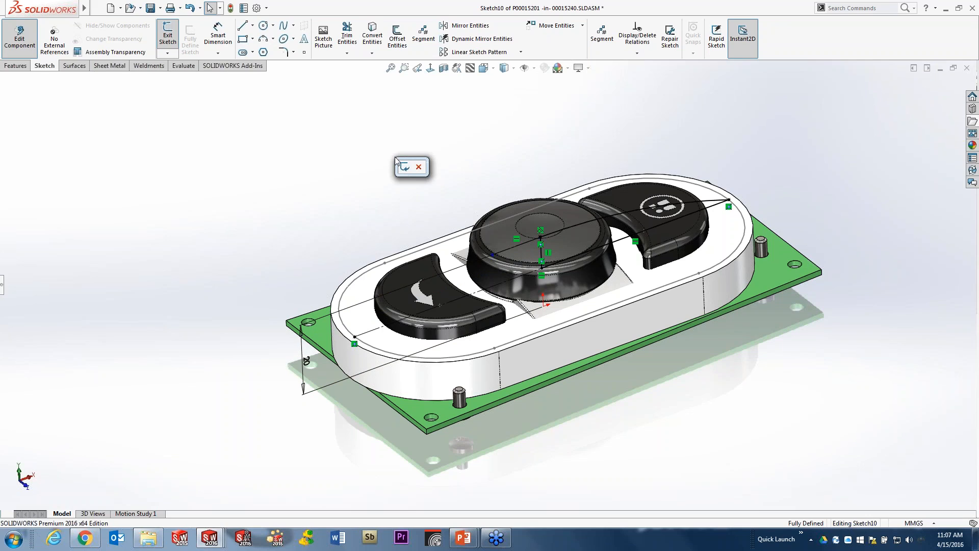
{"action": "left_click", "coordinate": [405, 169]}
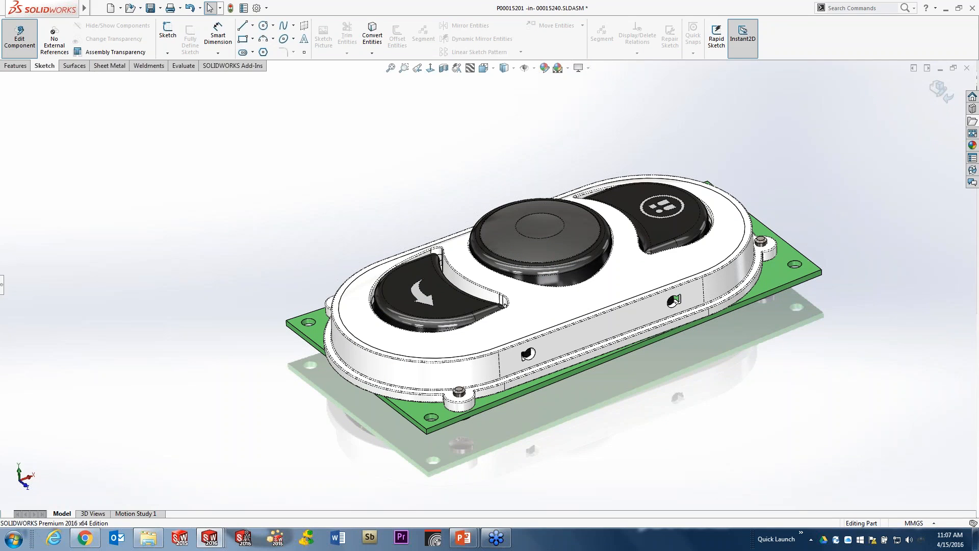
{"action": "key", "text": "d"}
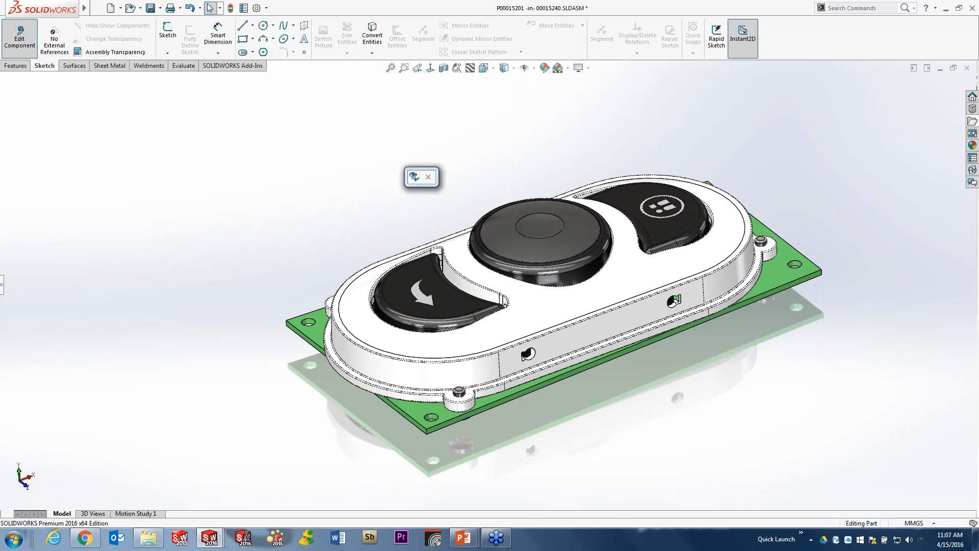
{"action": "left_click", "coordinate": [414, 177]}
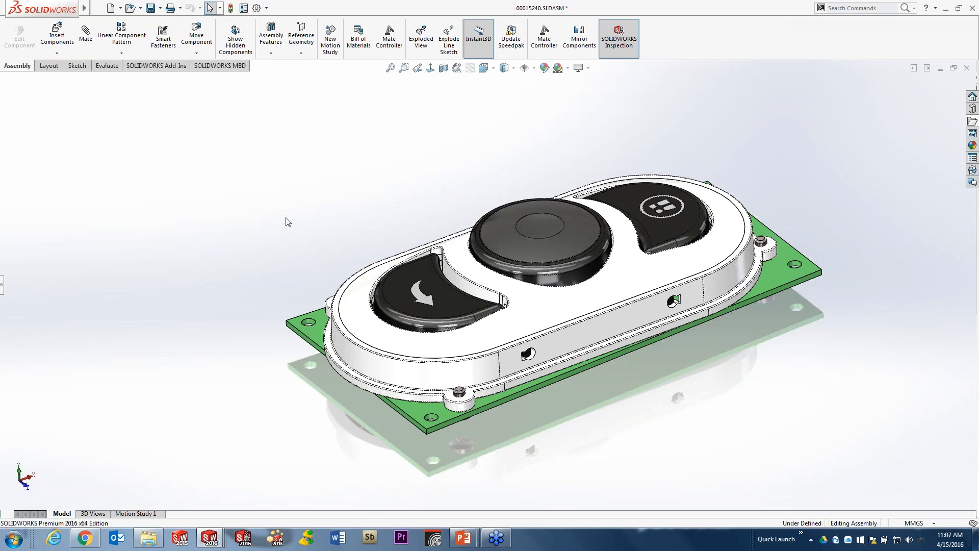
Apply a section view lengthwise through the middle of the assembly and inspect the interior around the central knob.
{"action": "left_click", "coordinate": [444, 67]}
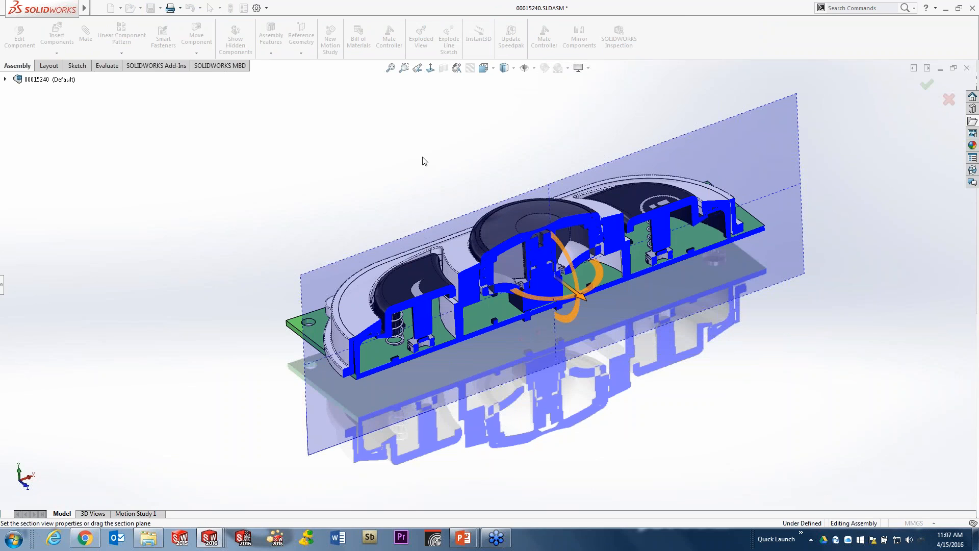
{"action": "mouse_move", "coordinate": [418, 196]}
{"action": "middle_mouse_down"}
{"action": "mouse_move", "coordinate": [415, 166]}
{"action": "mouse_move", "coordinate": [385, 153]}
{"action": "mouse_move", "coordinate": [414, 179]}
{"action": "middle_mouse_up"}
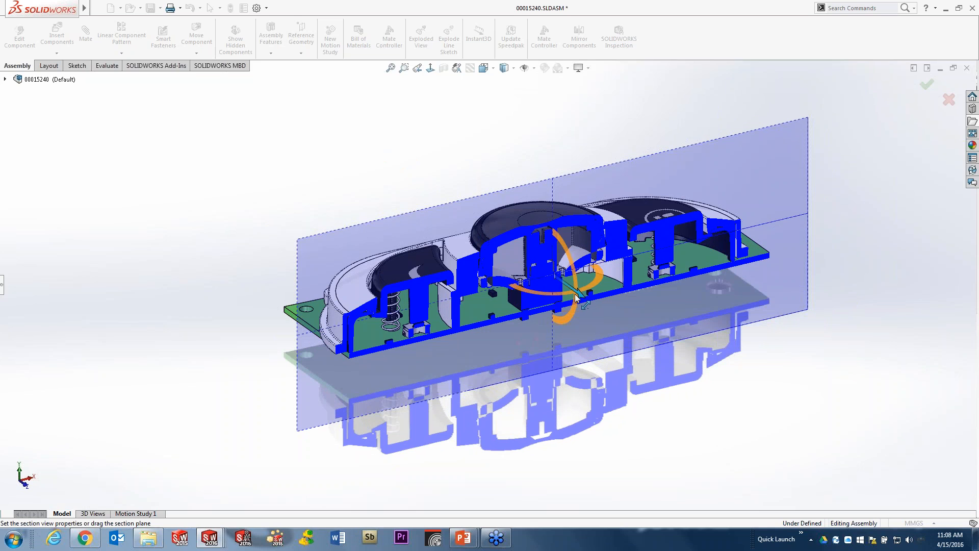
{"action": "middle_click_drag", "start_coordinate": [572, 298], "coordinate": [576, 315]}
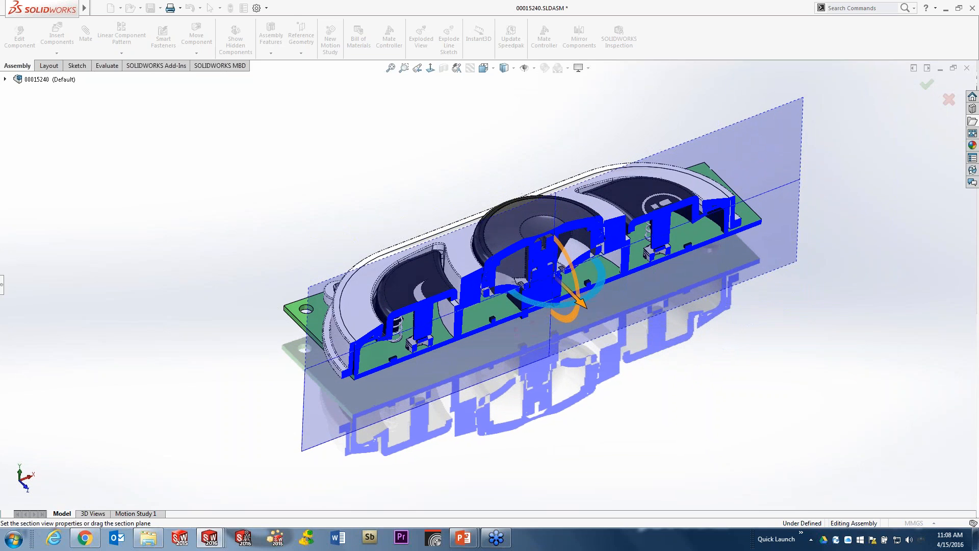
{"action": "mouse_move", "coordinate": [584, 305]}
{"action": "left_mouse_down"}
{"action": "mouse_move", "coordinate": [592, 317]}
{"action": "mouse_move", "coordinate": [573, 301]}
{"action": "mouse_move", "coordinate": [582, 312]}
{"action": "mouse_move", "coordinate": [592, 289]}
{"action": "mouse_move", "coordinate": [580, 298]}
{"action": "mouse_move", "coordinate": [594, 294]}
{"action": "left_mouse_up"}
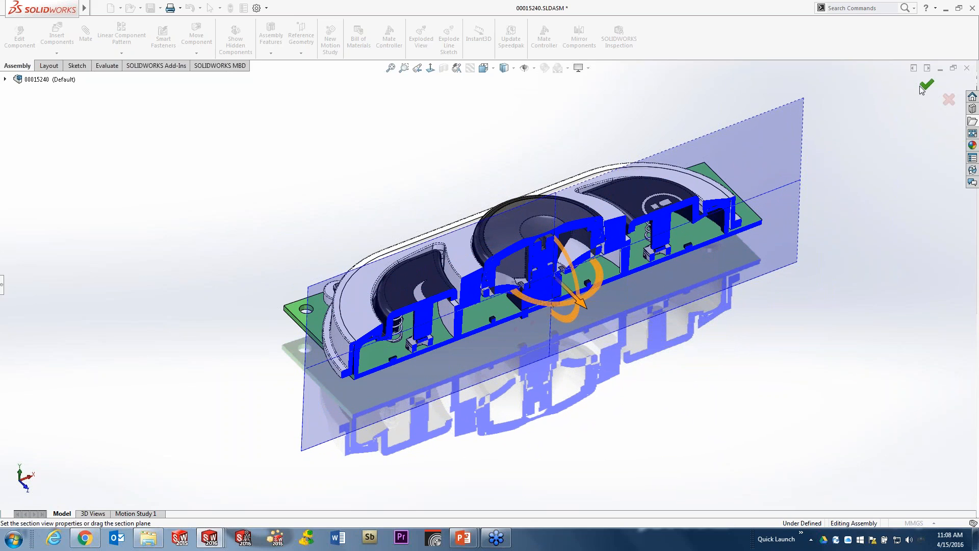
{"action": "left_click", "coordinate": [948, 99]}
{"action": "middle_click_drag", "start_coordinate": [359, 199], "coordinate": [376, 161]}
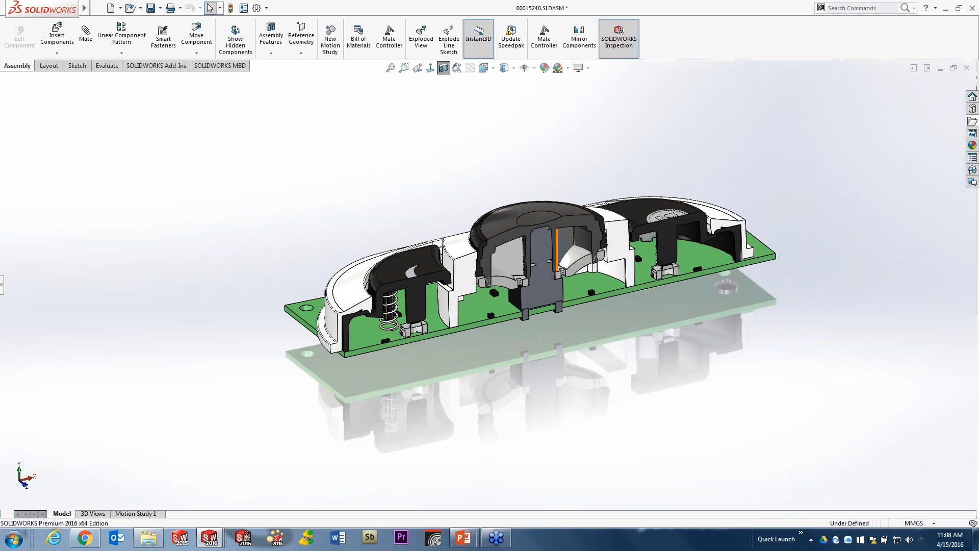
{"action": "scroll", "coordinate": [532, 250], "scroll_direction": "down", "scroll_amount": 6}
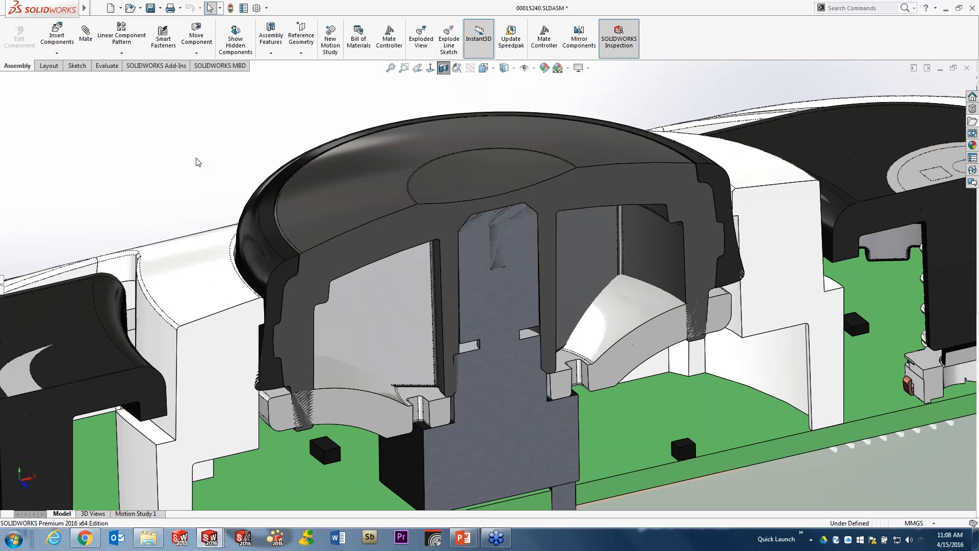
Show the feature tree and open the coincident mate between knob 00016533 and P00015238 for editing from the knob's Dome1 face breadcrumbs.
{"action": "left_click", "coordinate": [2, 283]}
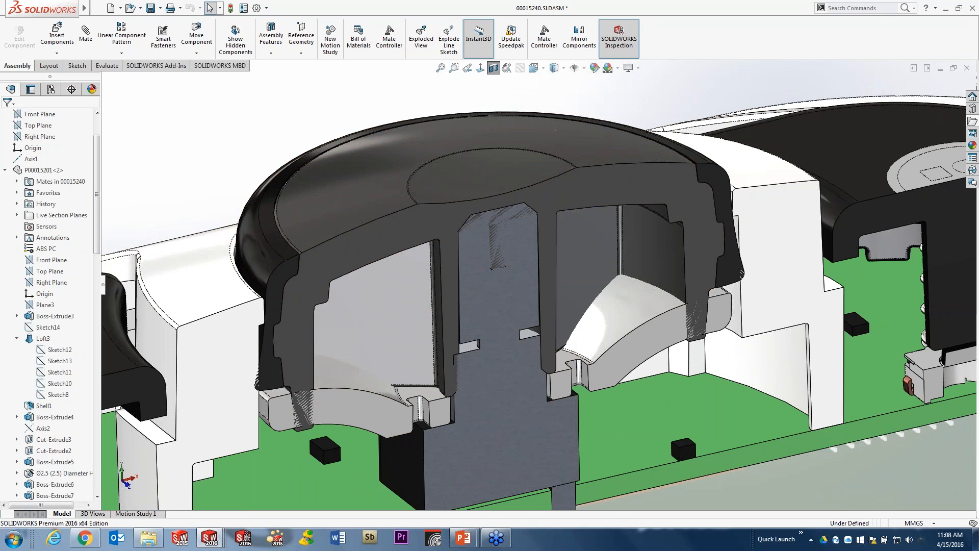
{"action": "scroll", "coordinate": [539, 285], "scroll_direction": "up", "scroll_amount": 2}
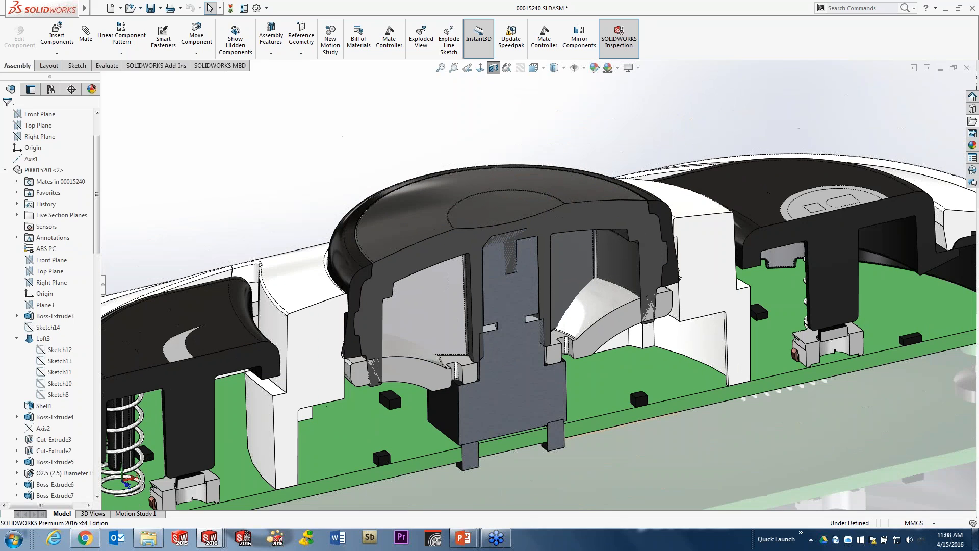
{"action": "left_click", "coordinate": [425, 191]}
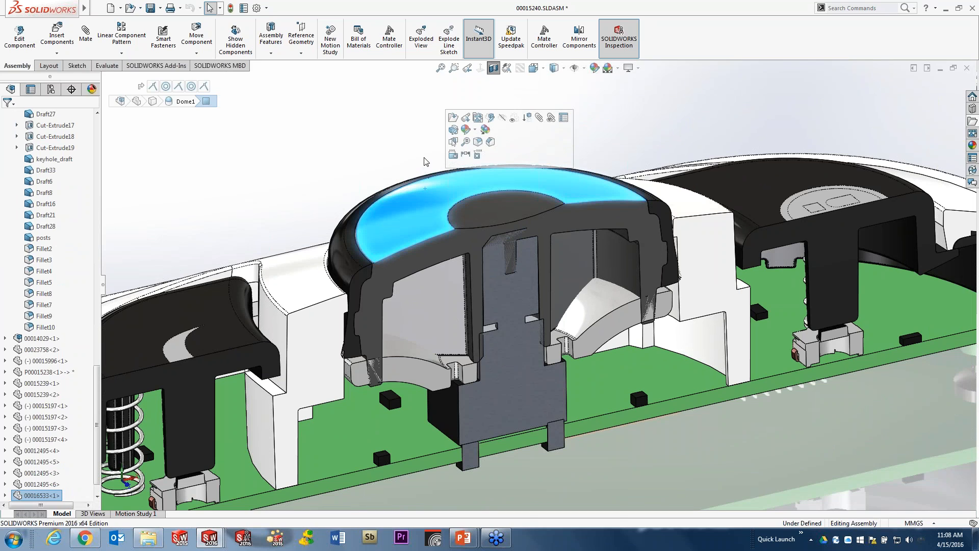
{"action": "key", "text": "d"}
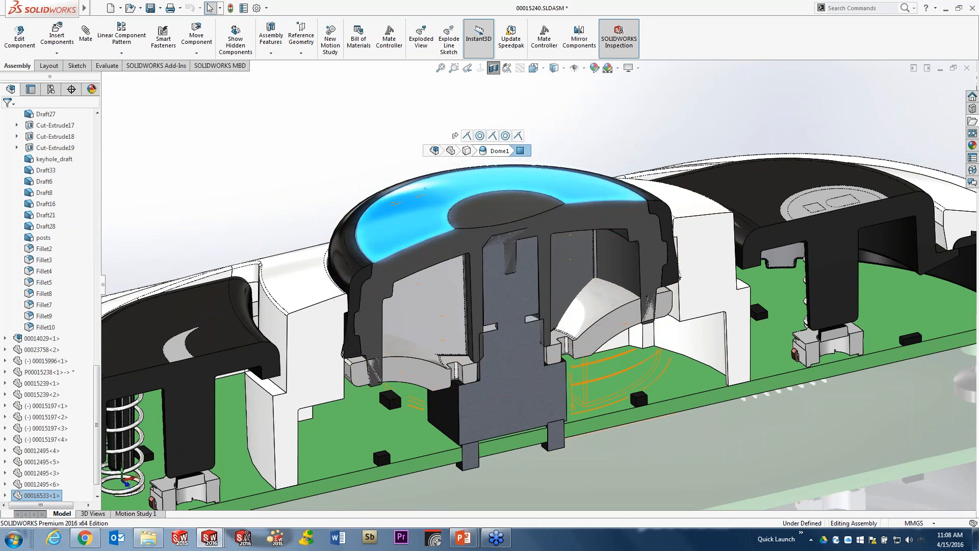
{"action": "left_click", "coordinate": [468, 136]}
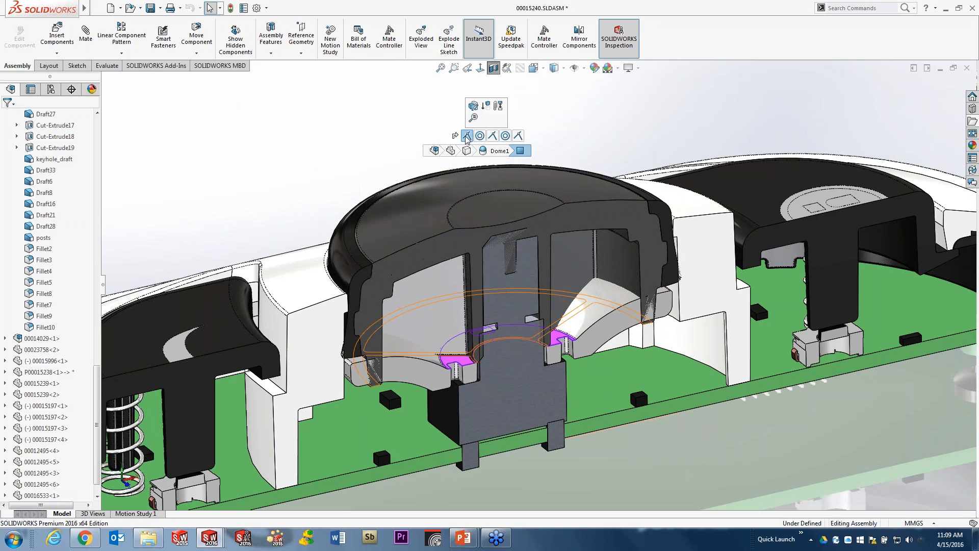
{"action": "left_click", "coordinate": [474, 108]}
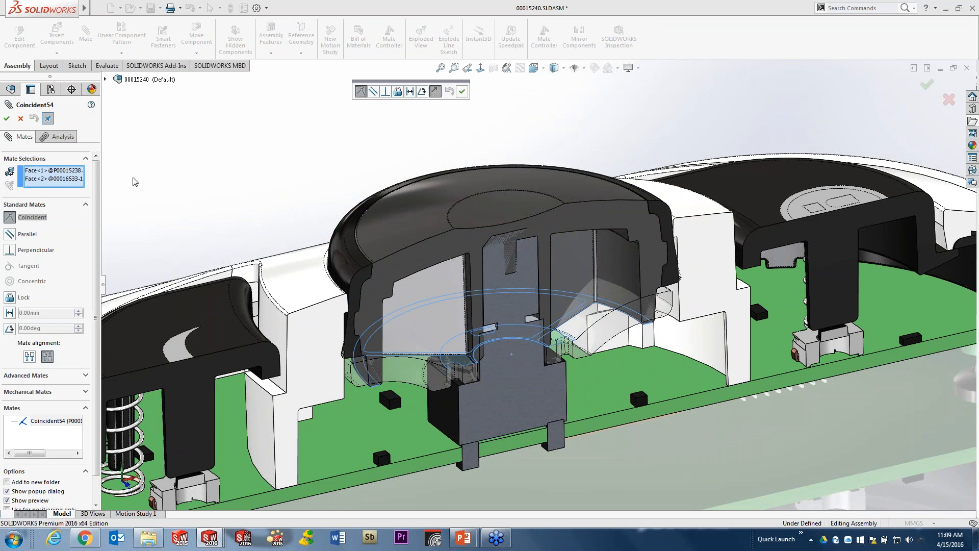
Replace the coincident mate's references with the inner face of knob 00016533 and the top face of the 00014029 shaft.
{"action": "right_click", "coordinate": [71, 176]}
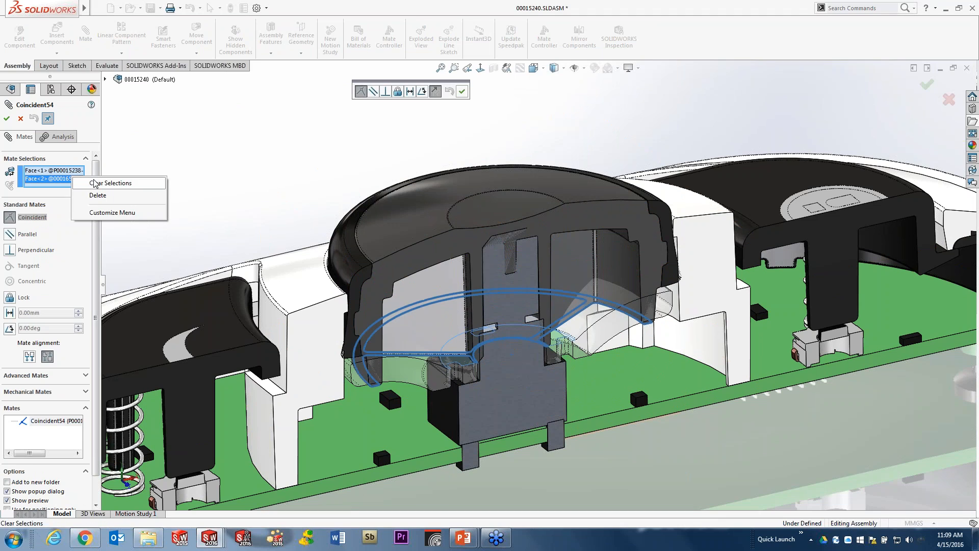
{"action": "left_click", "coordinate": [98, 183]}
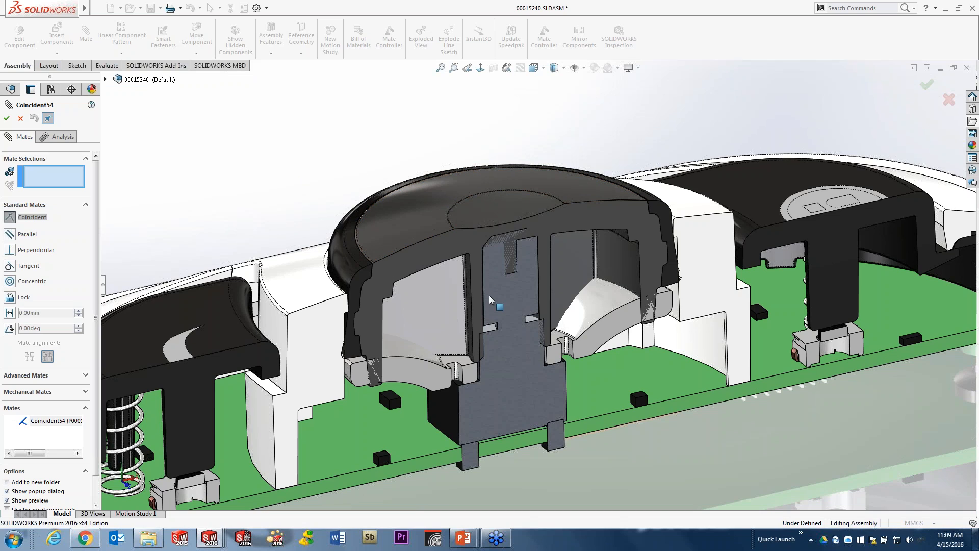
{"action": "left_click", "coordinate": [511, 274]}
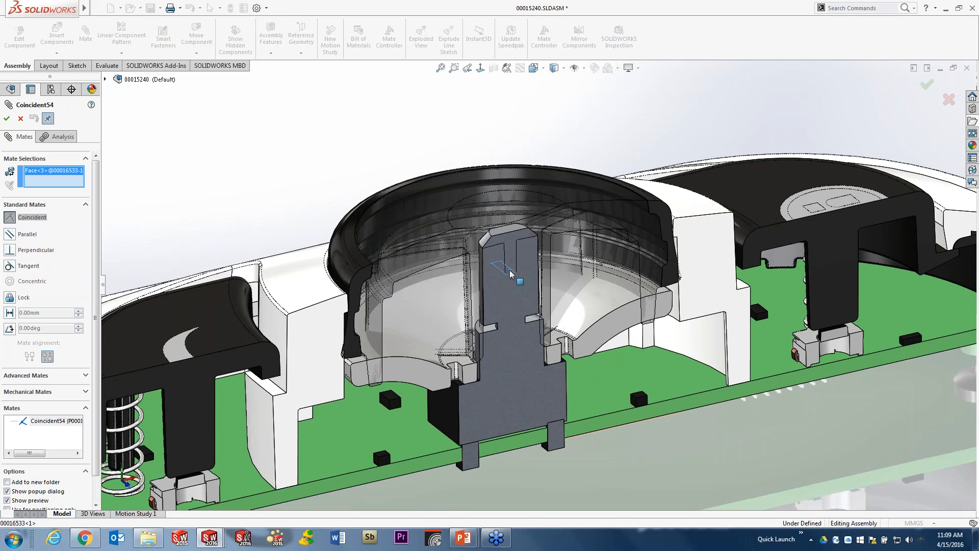
{"action": "left_click", "coordinate": [508, 228]}
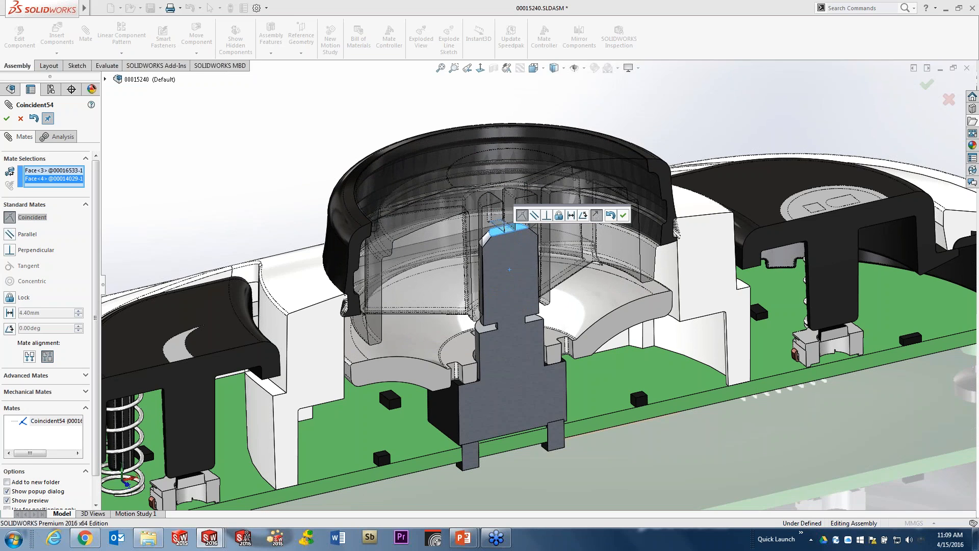
{"action": "key", "text": "Return"}
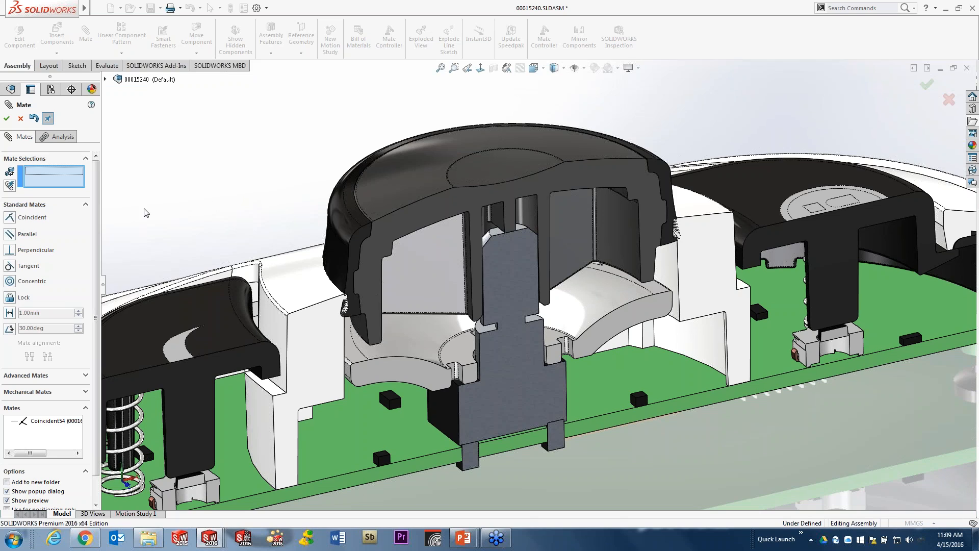
{"action": "left_click_drag", "start_coordinate": [97, 198], "coordinate": [98, 256]}
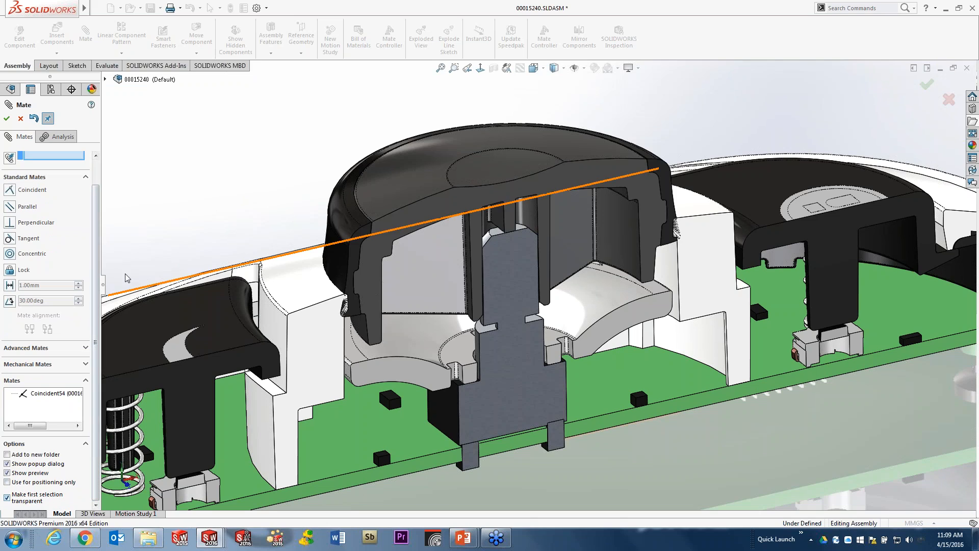
{"action": "left_click", "coordinate": [6, 119]}
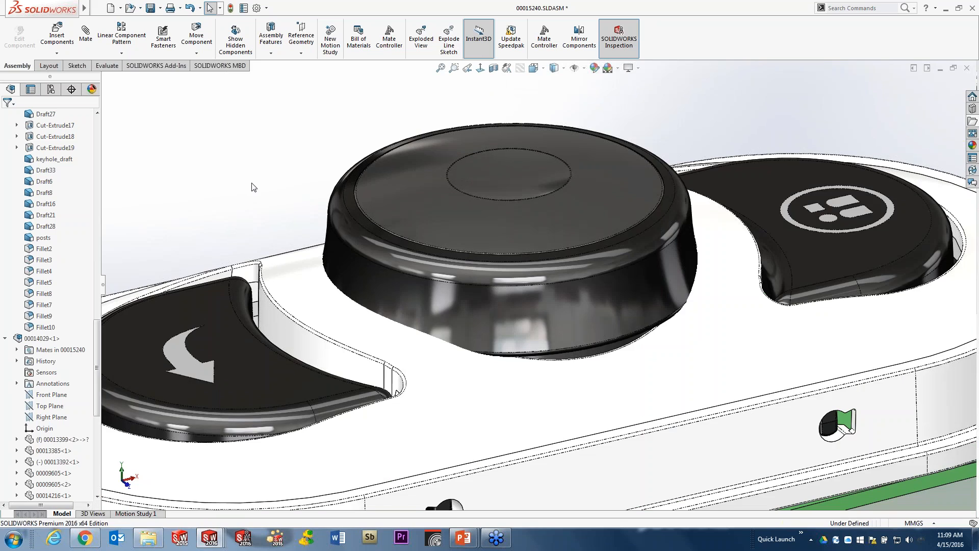
Widen the feature tree and examine the parent and child references of Draft21, Cut-Extrude17 and Cut-Extrude18 in the white cover.
{"action": "scroll", "coordinate": [252, 185], "scroll_direction": "up", "scroll_amount": 2}
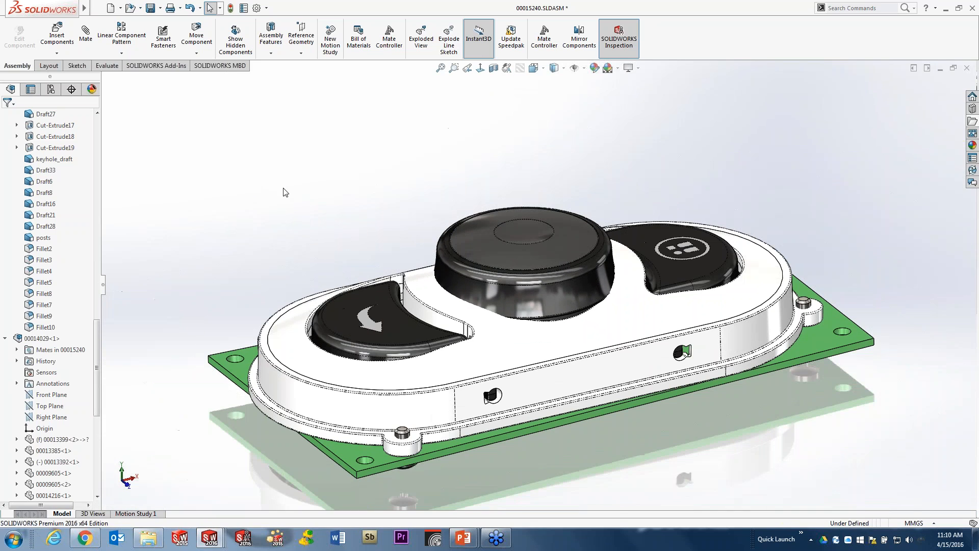
{"action": "middle_click_drag", "start_coordinate": [336, 206], "coordinate": [335, 192], "text": "ctrl"}
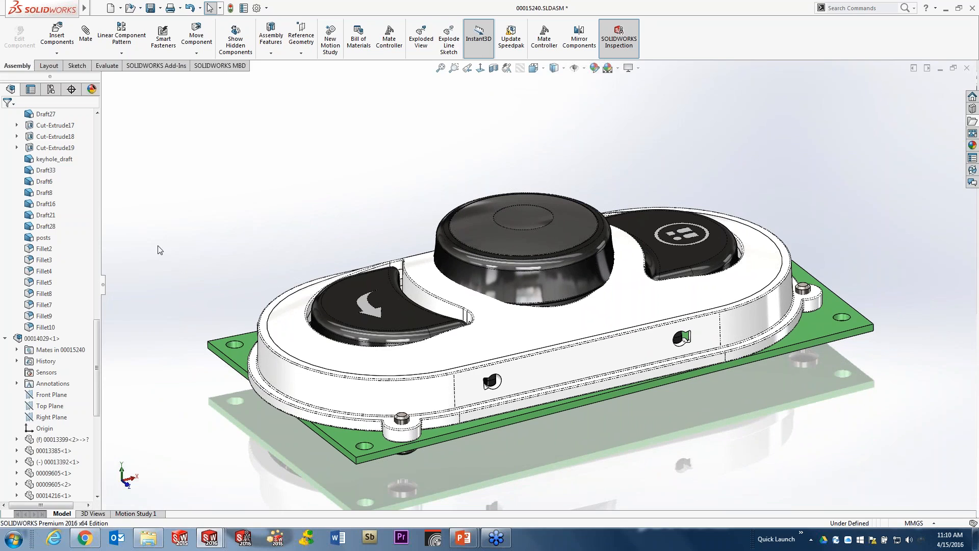
{"action": "mouse_move", "coordinate": [46, 218]}
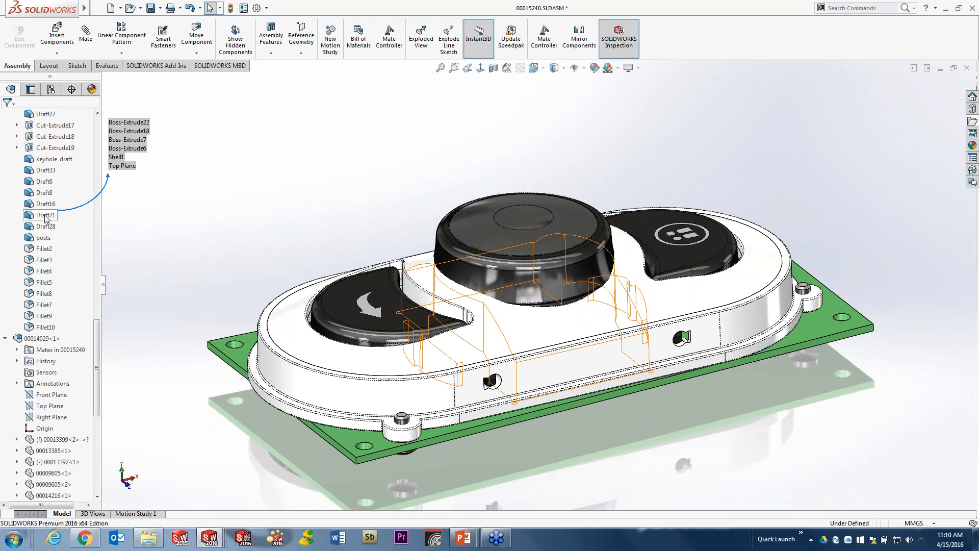
{"action": "left_click_drag", "start_coordinate": [102, 287], "coordinate": [135, 284]}
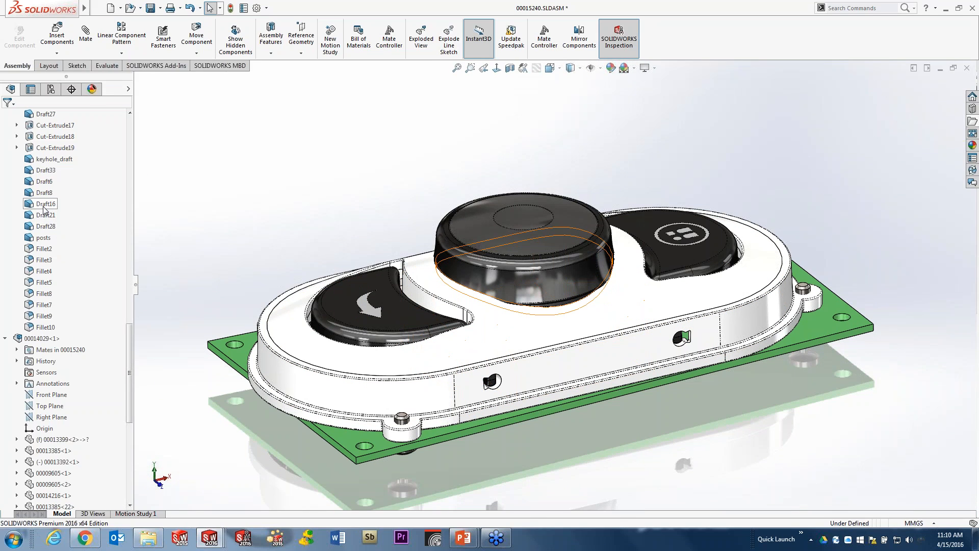
{"action": "mouse_move", "coordinate": [44, 209]}
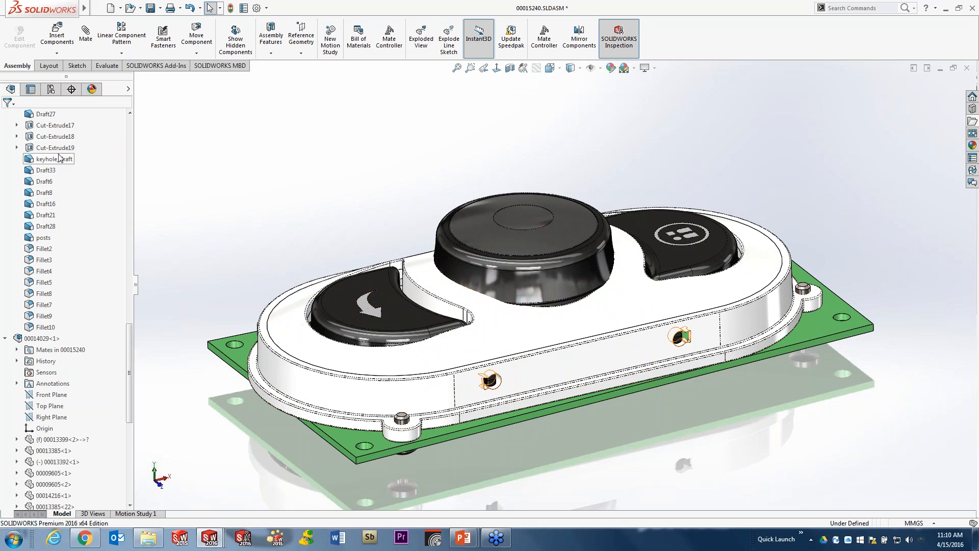
{"action": "mouse_move", "coordinate": [66, 143]}
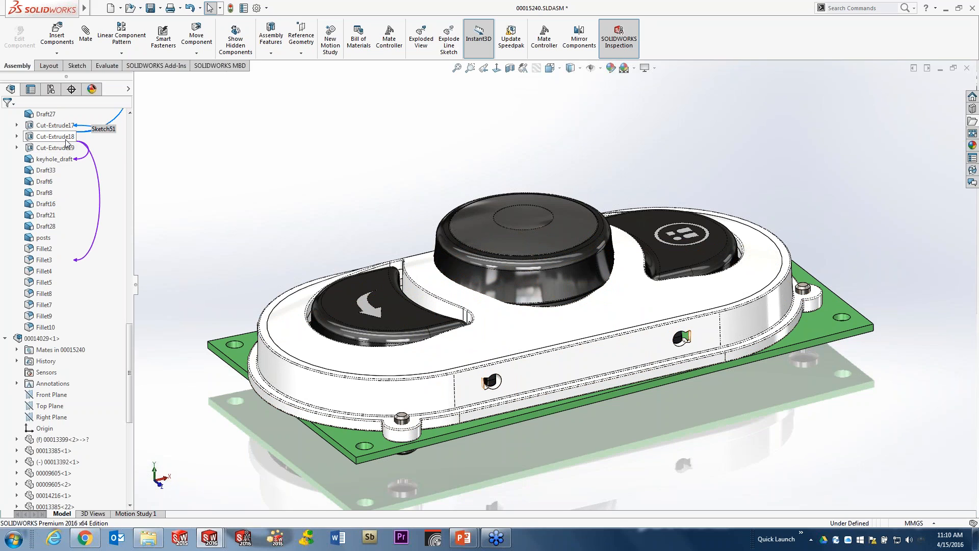
{"action": "scroll", "coordinate": [77, 214], "scroll_direction": "up", "scroll_amount": 3}
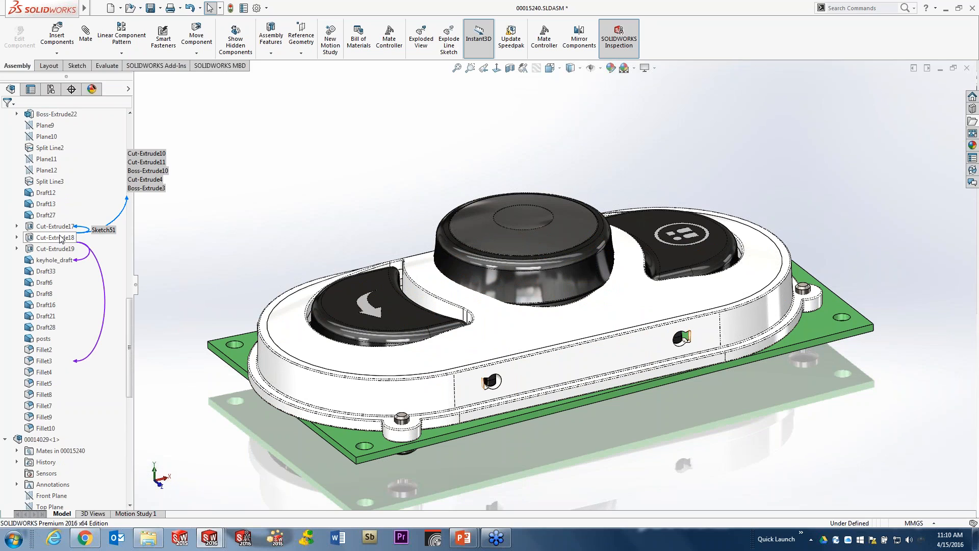
{"action": "left_click", "coordinate": [16, 226]}
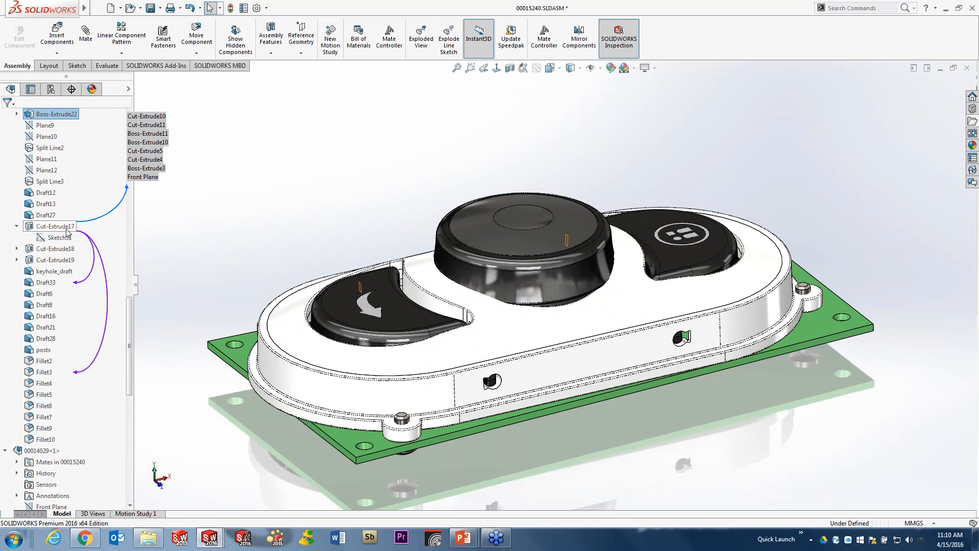
{"action": "mouse_move", "coordinate": [65, 256]}
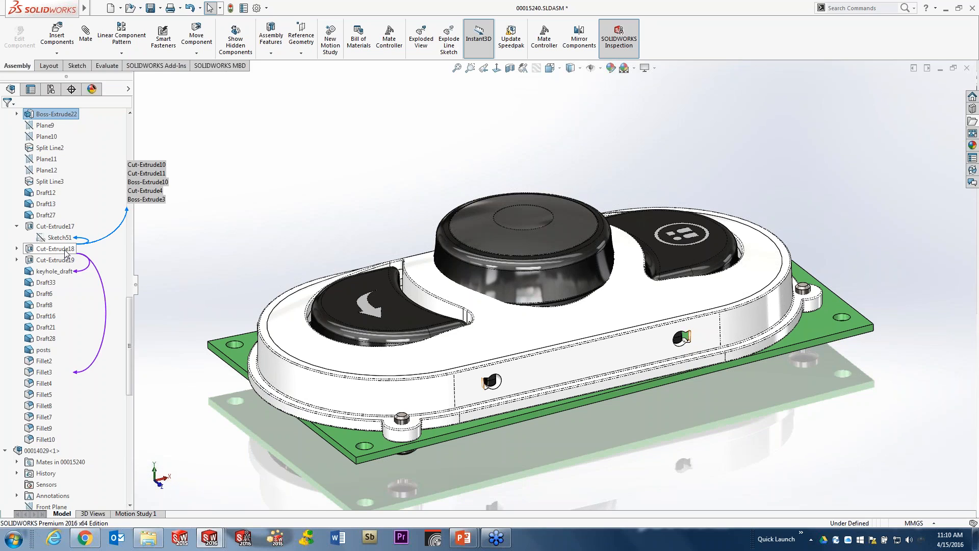
Examine the cover's Boss-Extrude3 parent and child references, and view the dependency visualization options of the top assembly.
{"action": "left_click_drag", "start_coordinate": [130, 311], "coordinate": [131, 132]}
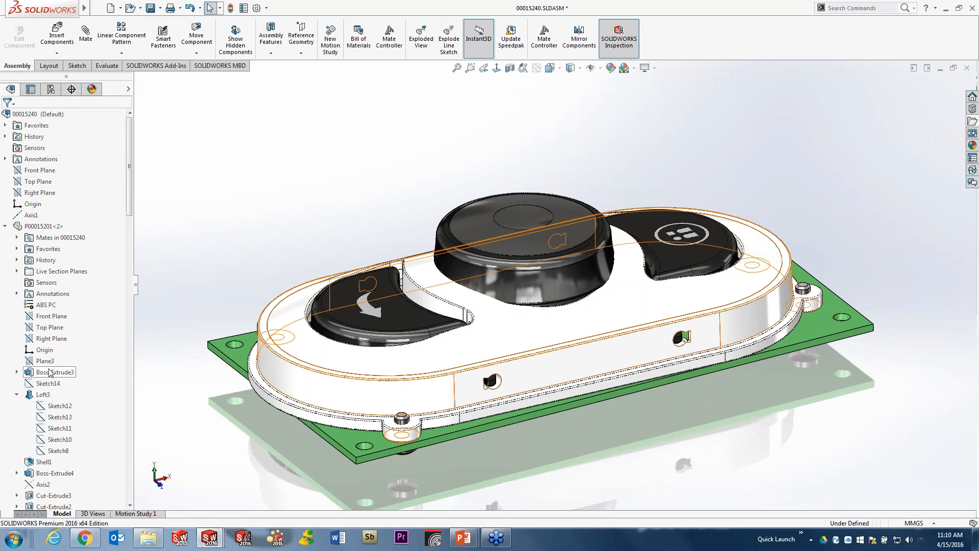
{"action": "mouse_move", "coordinate": [50, 373]}
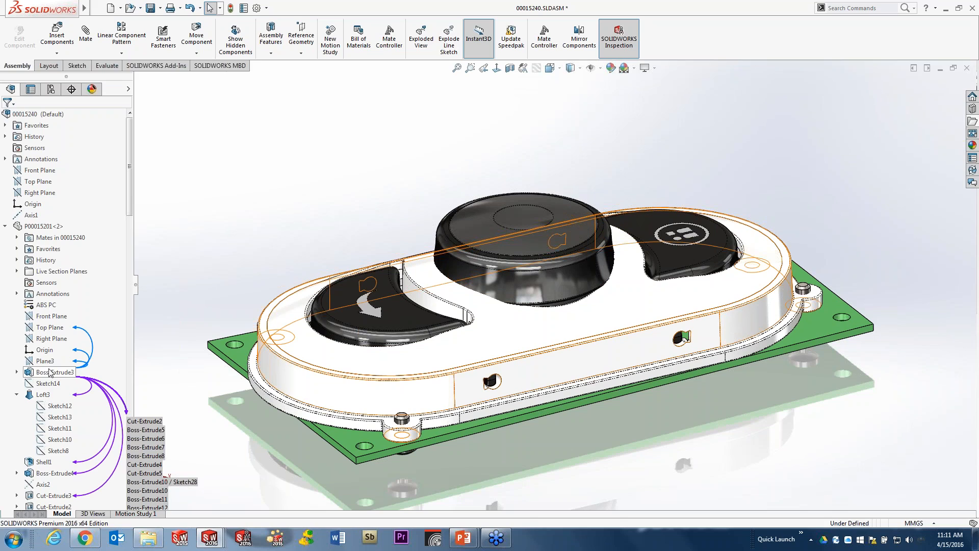
{"action": "right_click", "coordinate": [41, 114]}
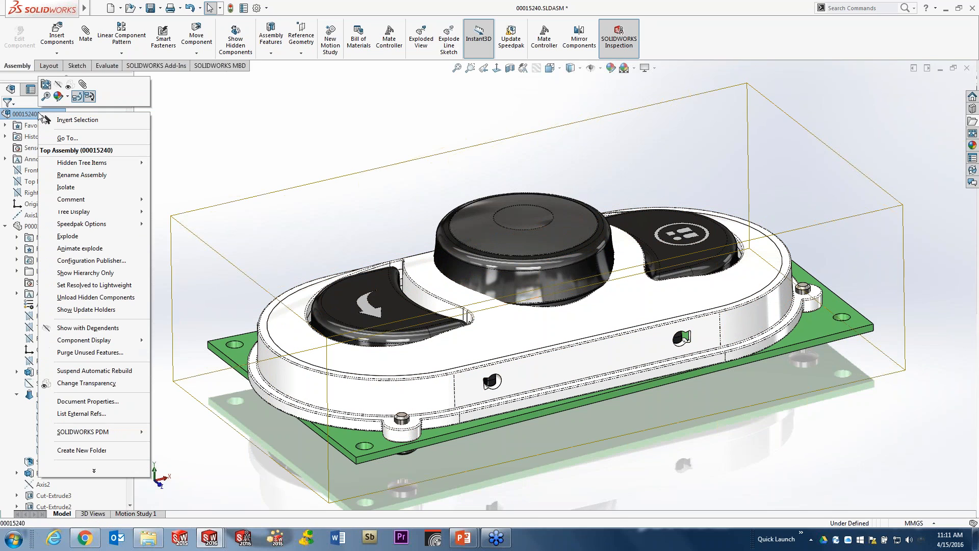
{"action": "left_click", "coordinate": [91, 96]}
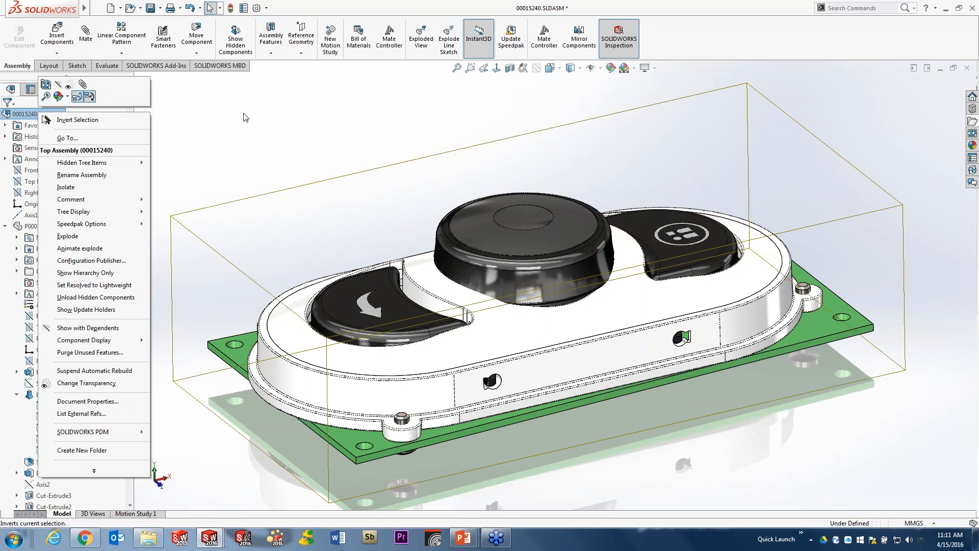
{"action": "left_click", "coordinate": [264, 106]}
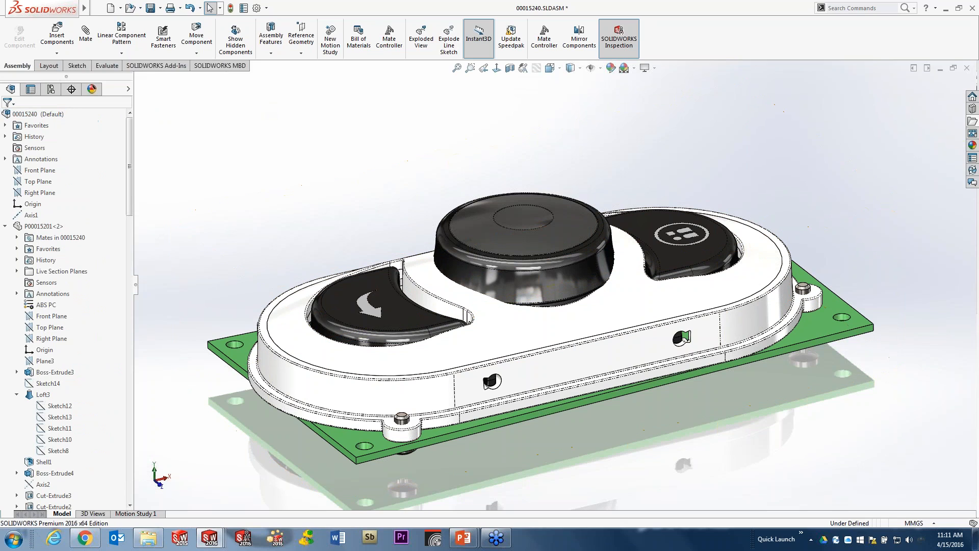
Open the favorite Fillet5 for editing from the top assembly's Favorites folder.
{"action": "left_click", "coordinate": [5, 125]}
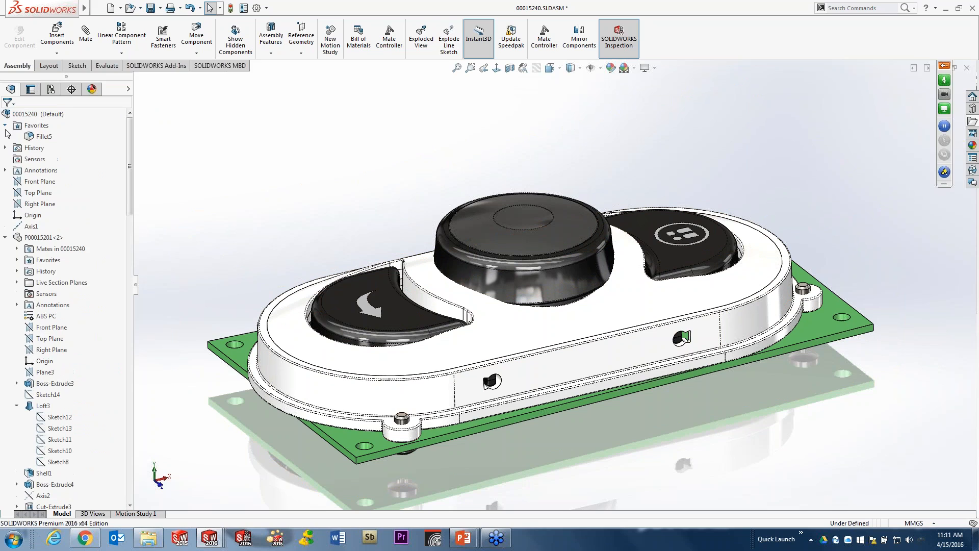
{"action": "left_click", "coordinate": [44, 136]}
{"action": "left_click", "coordinate": [42, 107]}
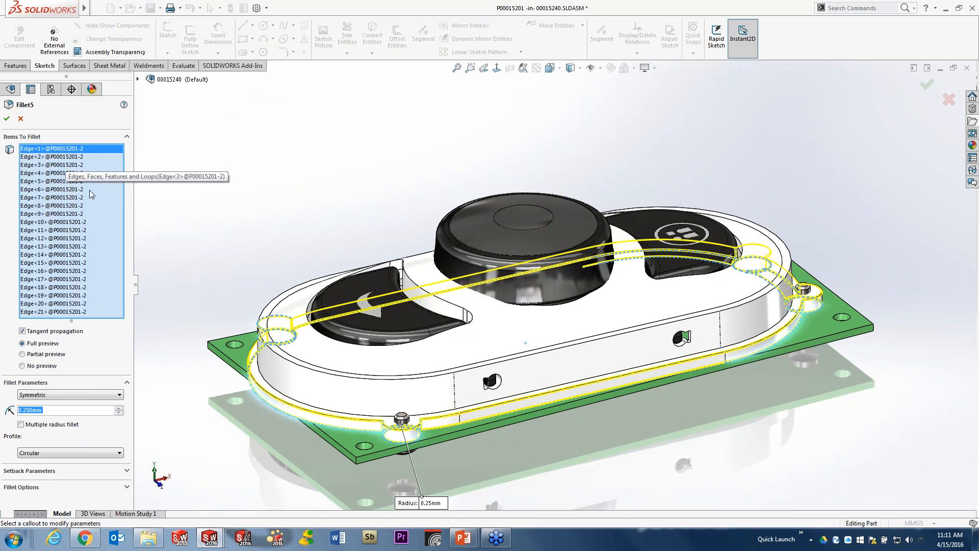
Shrink and enlarge Fillet5's list of filleted edges, and autosize it to fit all its entries.
{"action": "left_click_drag", "start_coordinate": [73, 320], "coordinate": [75, 181]}
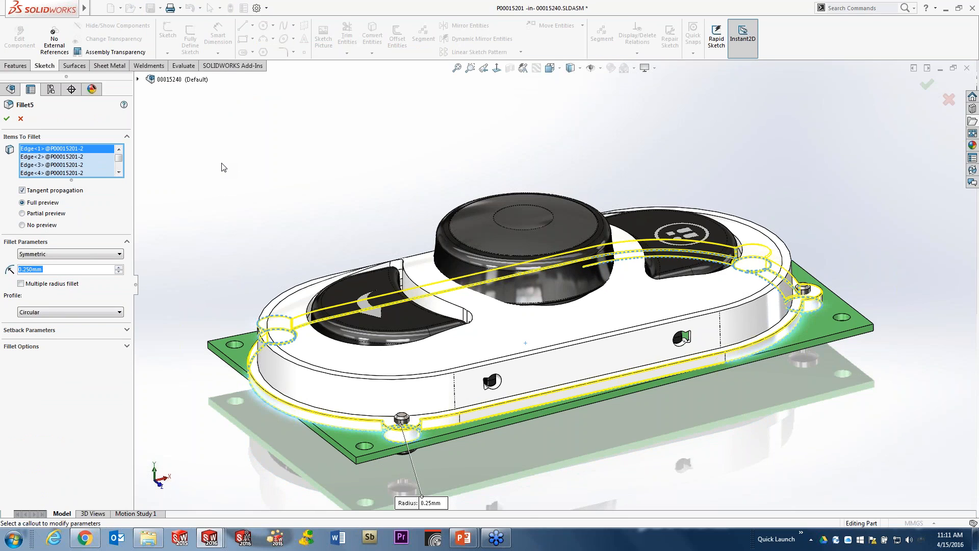
{"action": "left_click_drag", "start_coordinate": [72, 183], "coordinate": [72, 231]}
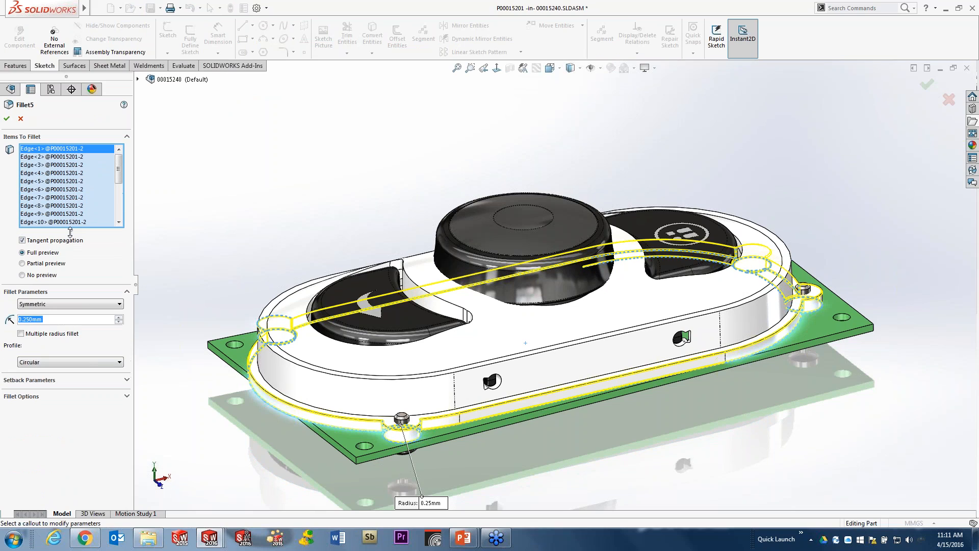
{"action": "right_click", "coordinate": [99, 181]}
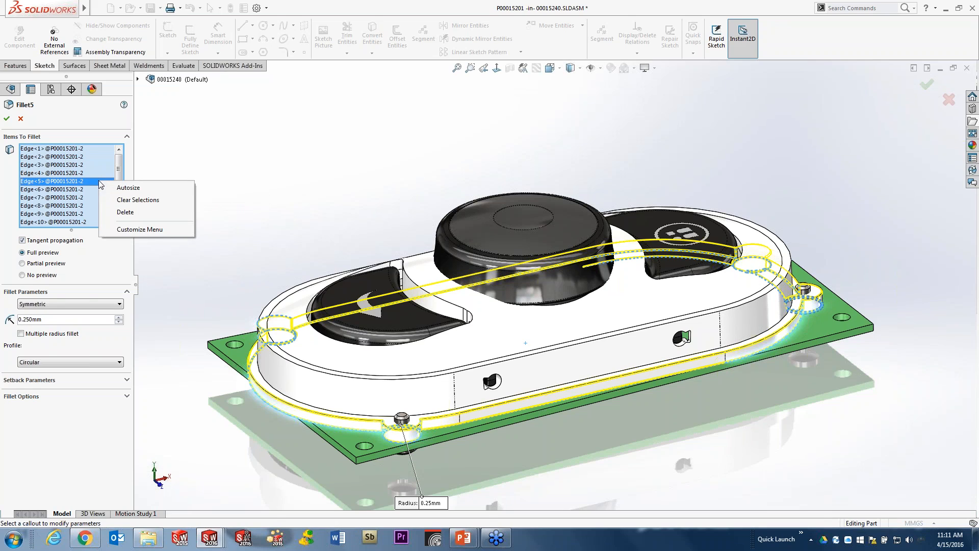
{"action": "left_click", "coordinate": [145, 189]}
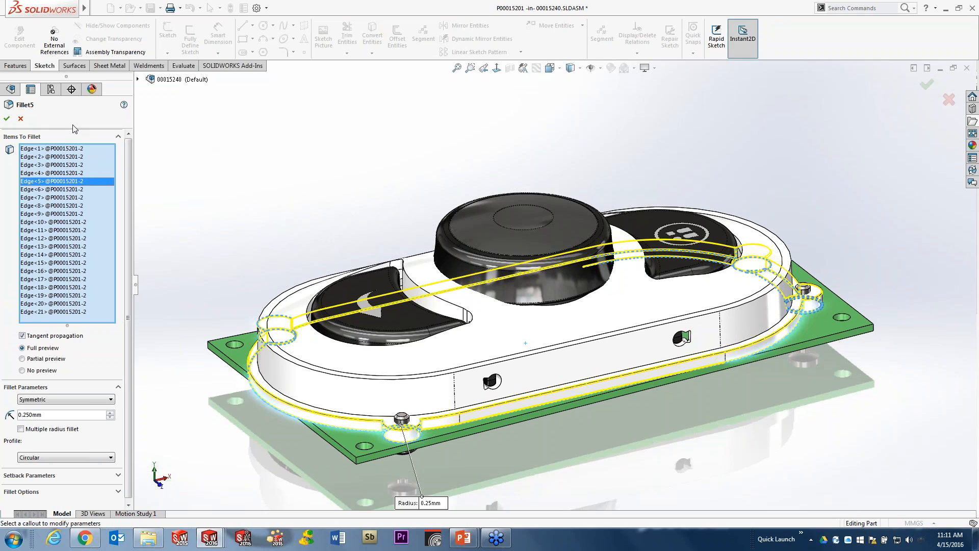
Accept Fillet5 and exit the in-context part edit using the confirmation controls brought to the pointer.
{"action": "left_click", "coordinate": [7, 118]}
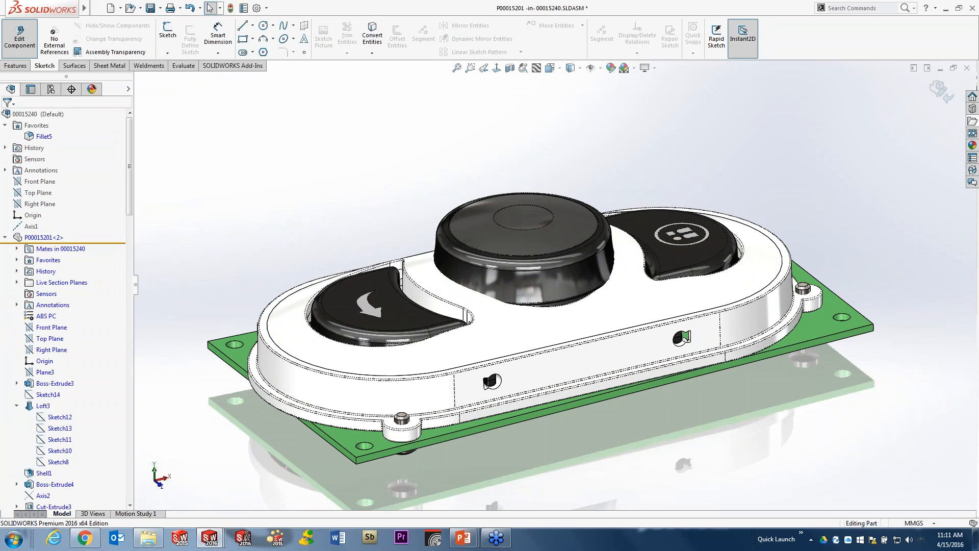
{"action": "key", "text": "d"}
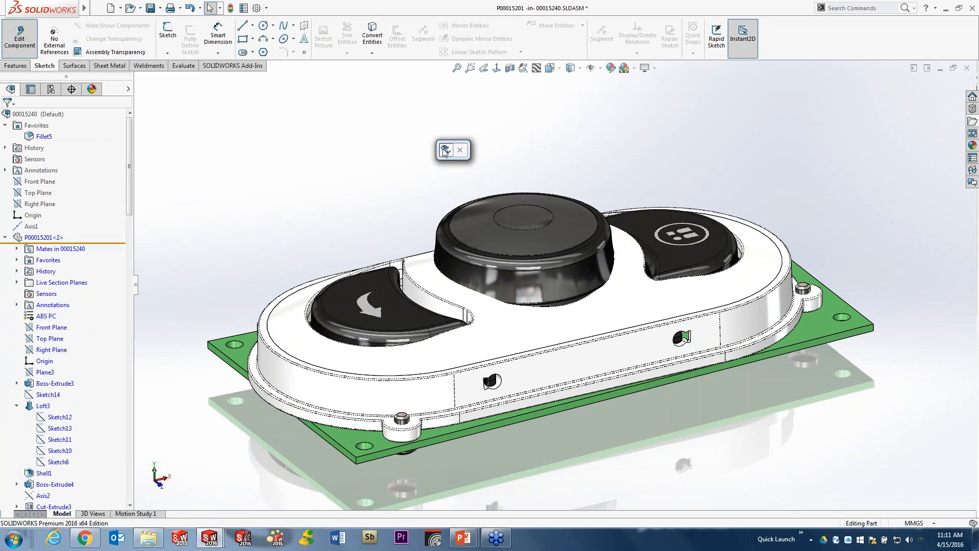
{"action": "left_click", "coordinate": [445, 150]}
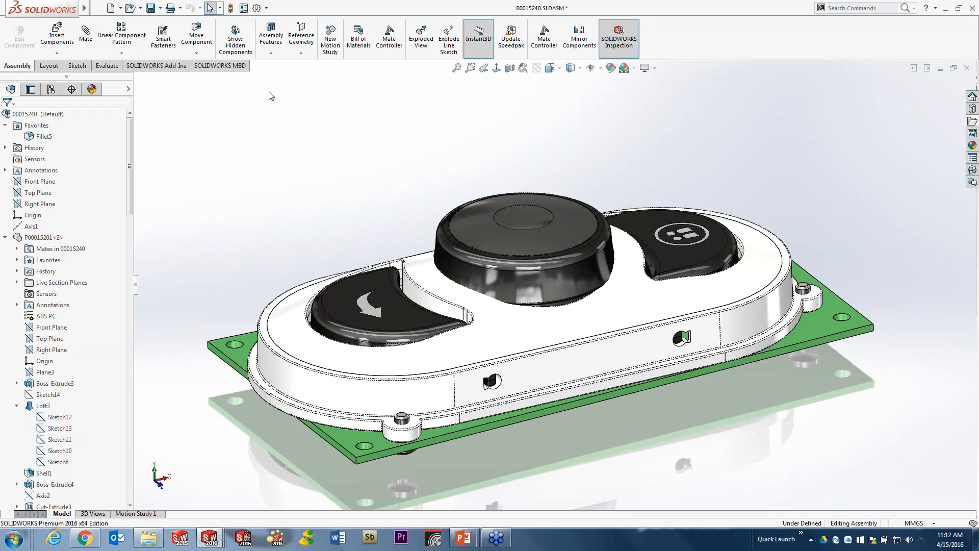
Display the Layout commands, switch to the PowerPoint slide show and advance to slide 12.
{"action": "left_click", "coordinate": [49, 66]}
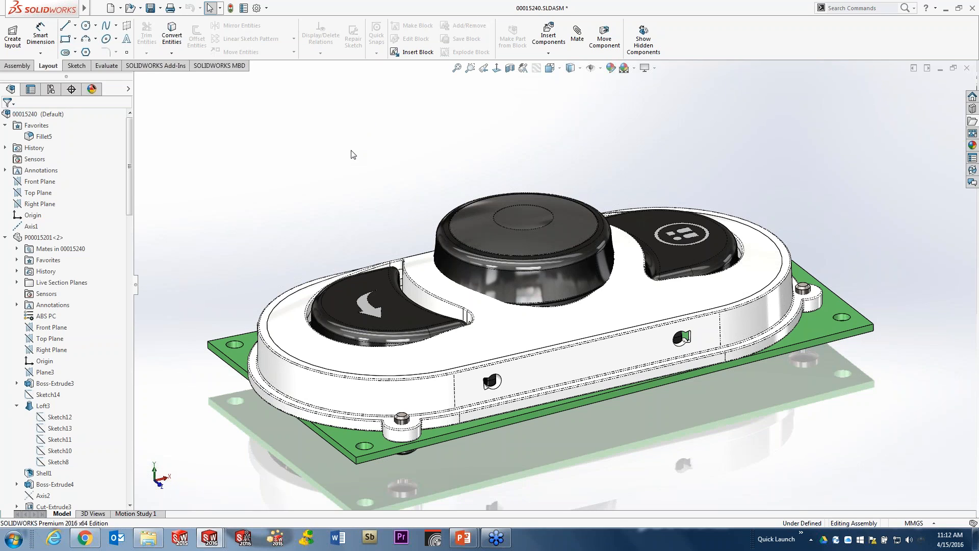
{"action": "mouse_move", "coordinate": [462, 538]}
{"action": "left_click", "coordinate": [525, 487]}
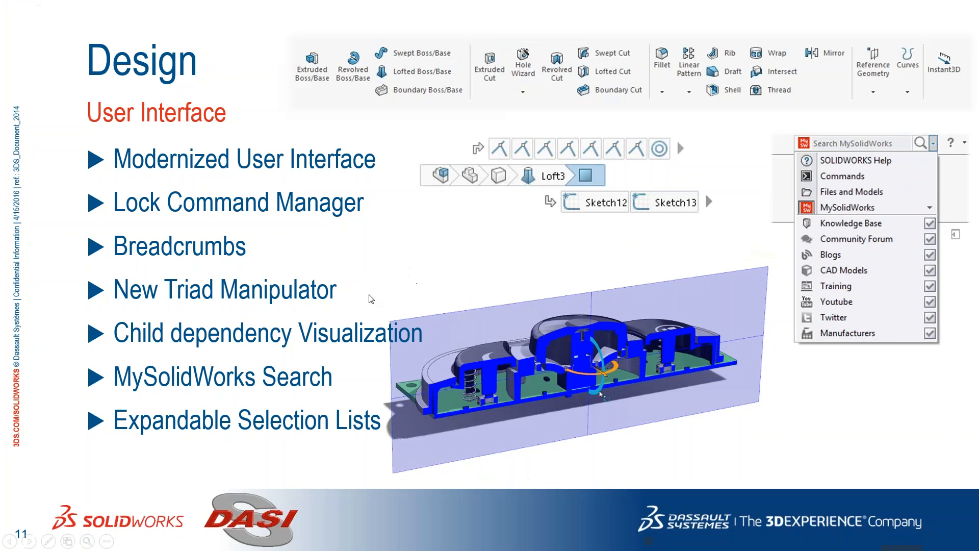
{"action": "left_click", "coordinate": [313, 235]}
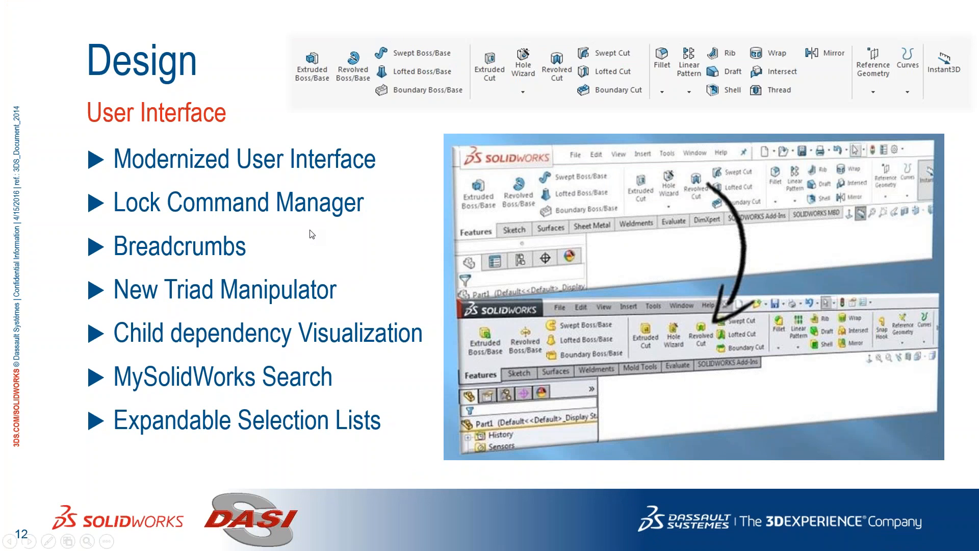
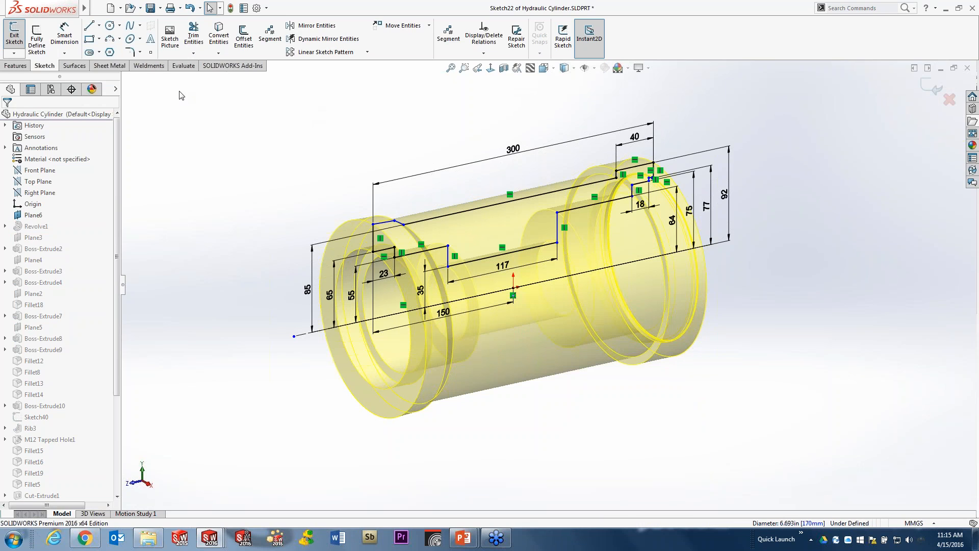
Turn off Instant3D with Sketch22 of the Hydraulic Cylinder open.
{"action": "left_click", "coordinate": [16, 66]}
{"action": "left_click", "coordinate": [529, 54]}
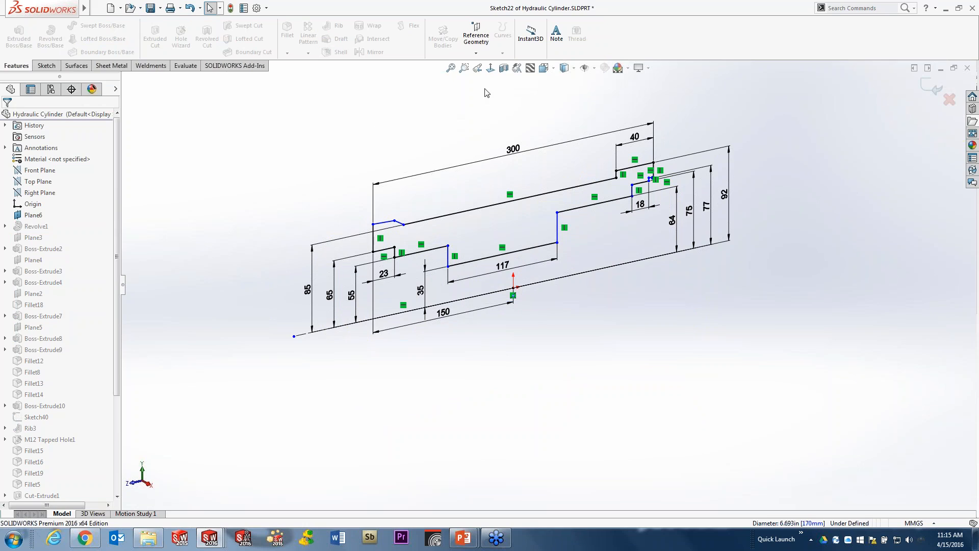
Orient Sketch22 to the Right view and toggle the display of its sketch relations, leaving them hidden.
{"action": "key", "text": "ctrl+4"}
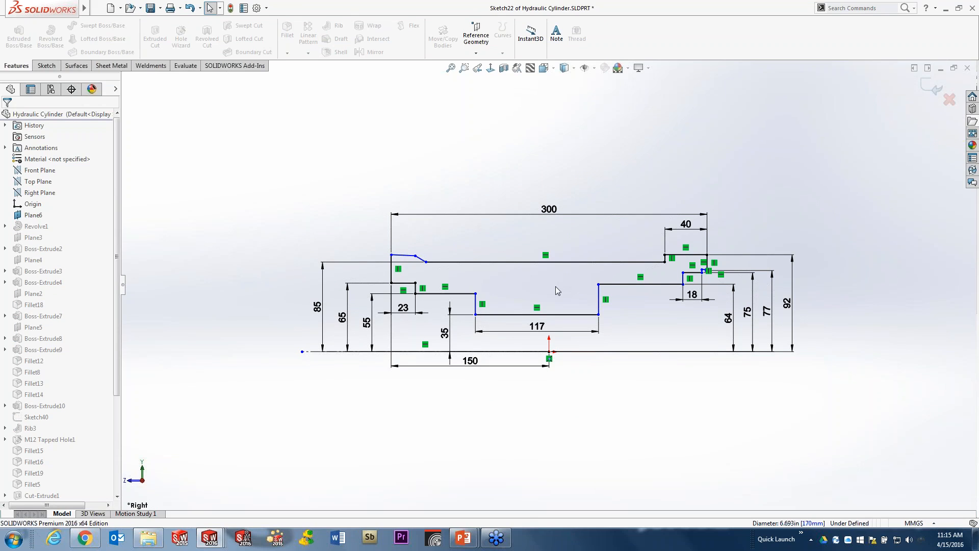
{"action": "key", "text": "q"}
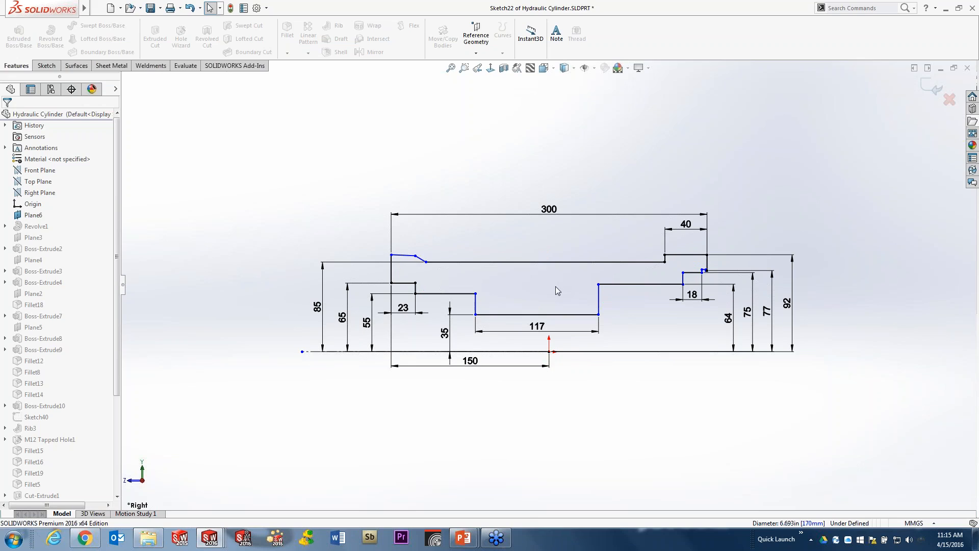
{"action": "key", "text": "q"}
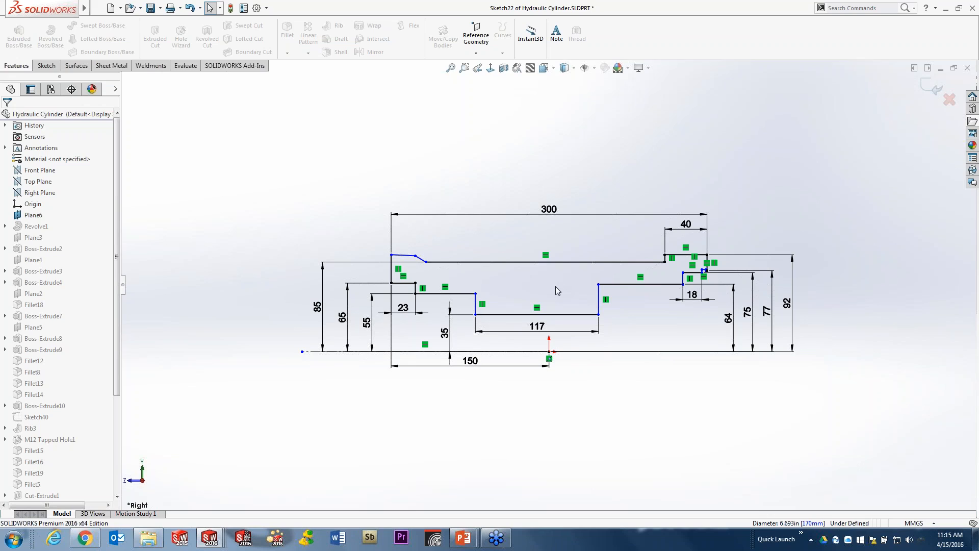
{"action": "key", "text": "q"}
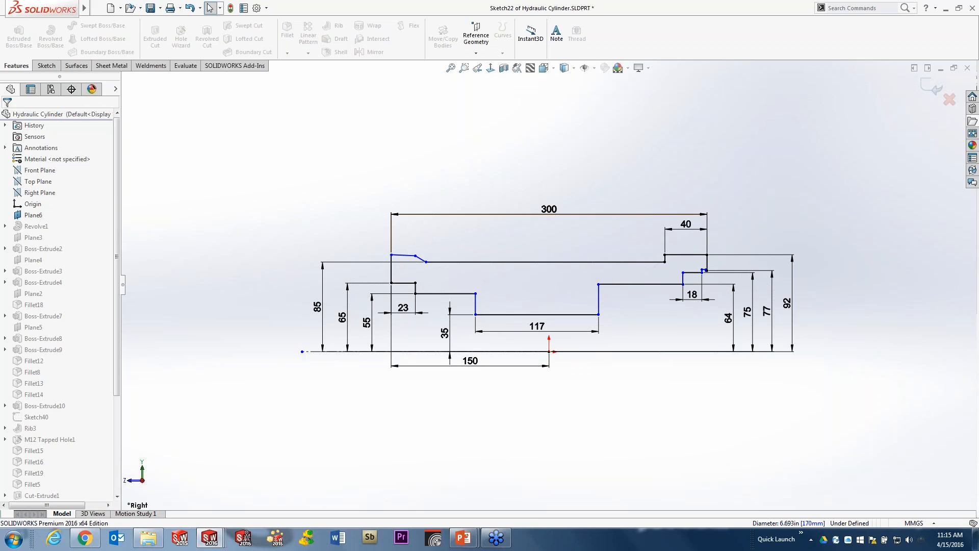
Hide the sketch dimensions, show them again and hide them once more.
{"action": "right_click_drag", "start_coordinate": [315, 182], "coordinate": [316, 141]}
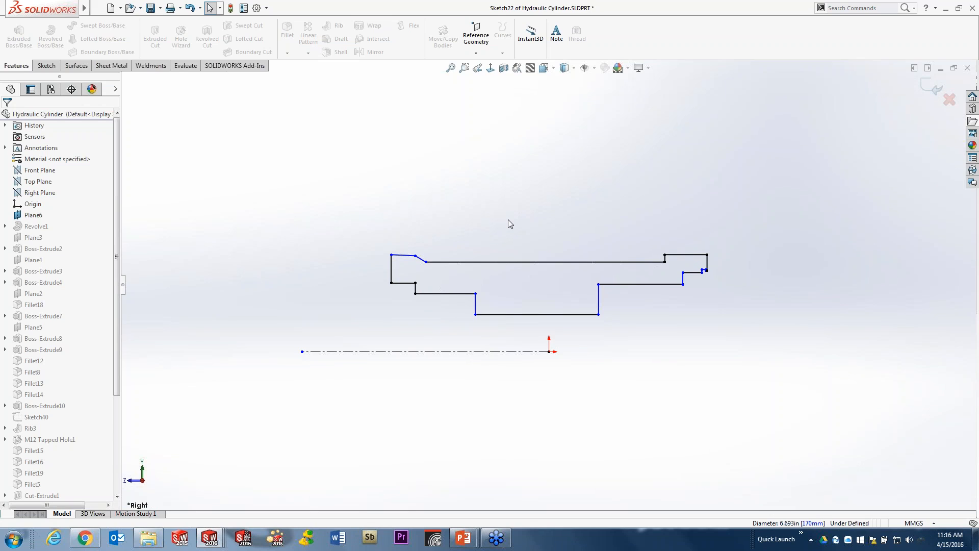
{"action": "mouse_move", "coordinate": [508, 220]}
{"action": "right_mouse_down"}
{"action": "mouse_move", "coordinate": [517, 218]}
{"action": "mouse_move", "coordinate": [507, 194]}
{"action": "mouse_move", "coordinate": [521, 152]}
{"action": "right_mouse_up"}
{"action": "left_click", "coordinate": [589, 69]}
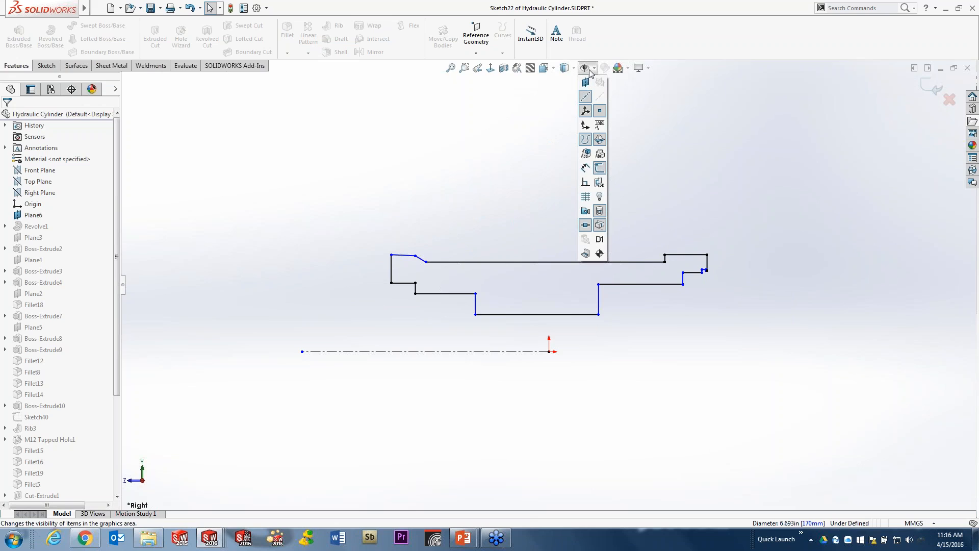
{"action": "left_click", "coordinate": [585, 168]}
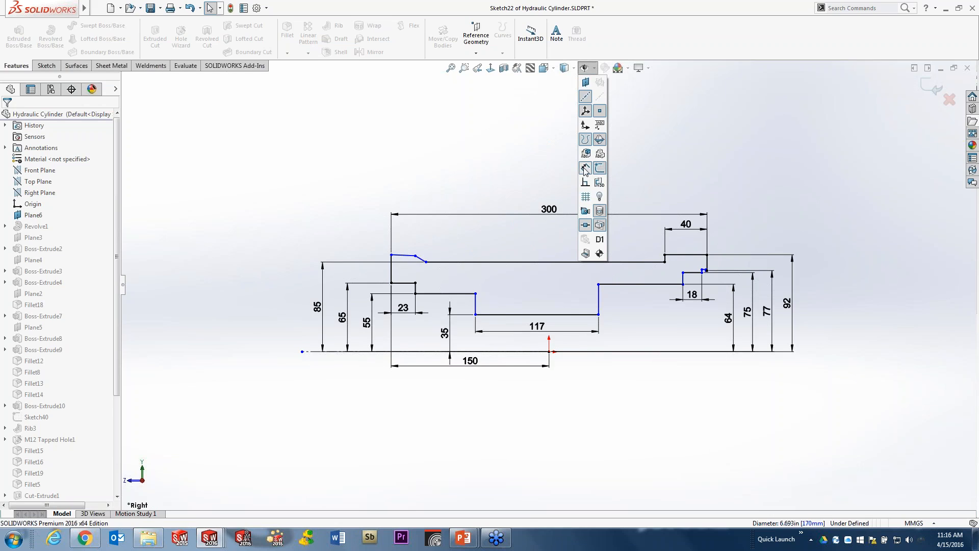
{"action": "left_click", "coordinate": [585, 169]}
Add a Vertical relation between the midpoint of the profile's lowest horizontal line and the origin.
{"action": "scroll", "coordinate": [549, 328], "scroll_direction": "down", "scroll_amount": 5}
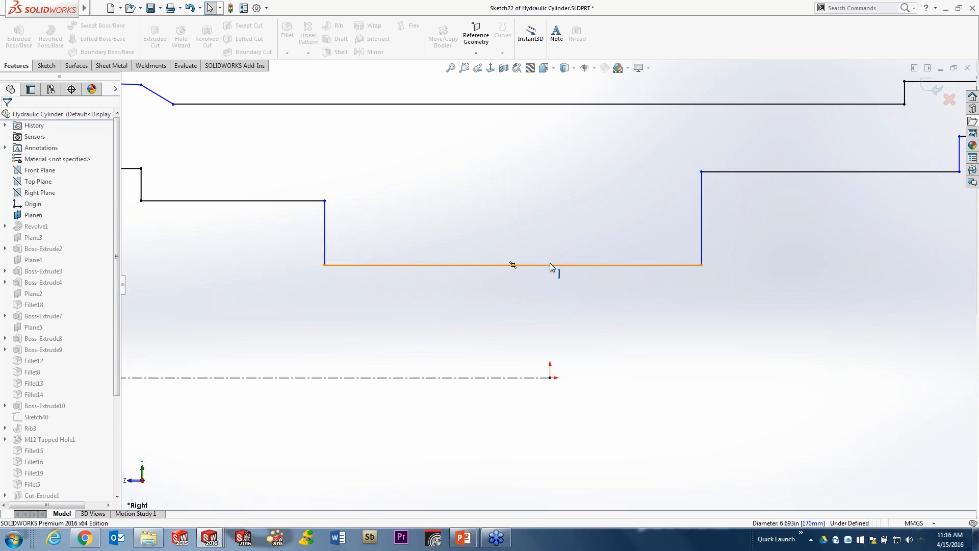
{"action": "left_click", "coordinate": [513, 265]}
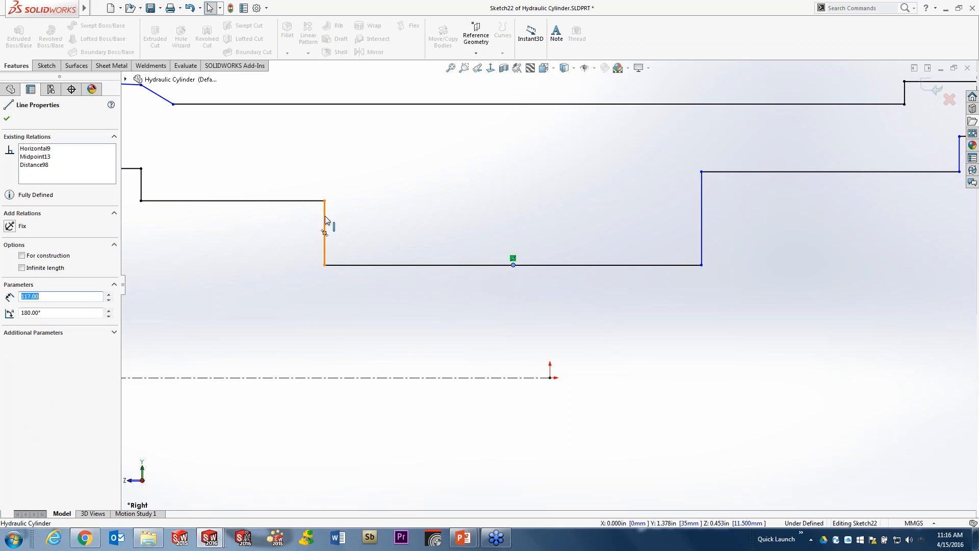
{"action": "left_click", "coordinate": [324, 232]}
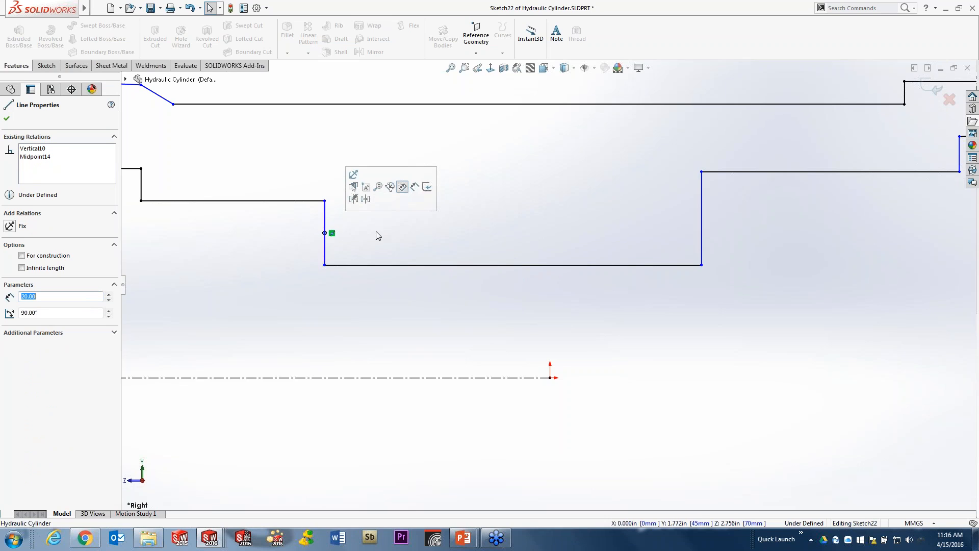
{"action": "left_click", "coordinate": [513, 265]}
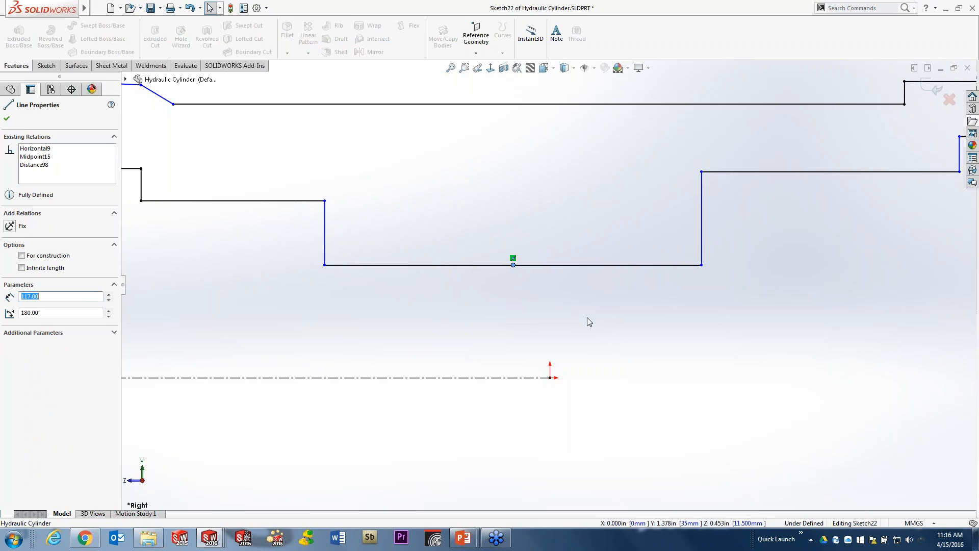
{"action": "left_click", "coordinate": [550, 378], "text": "ctrl"}
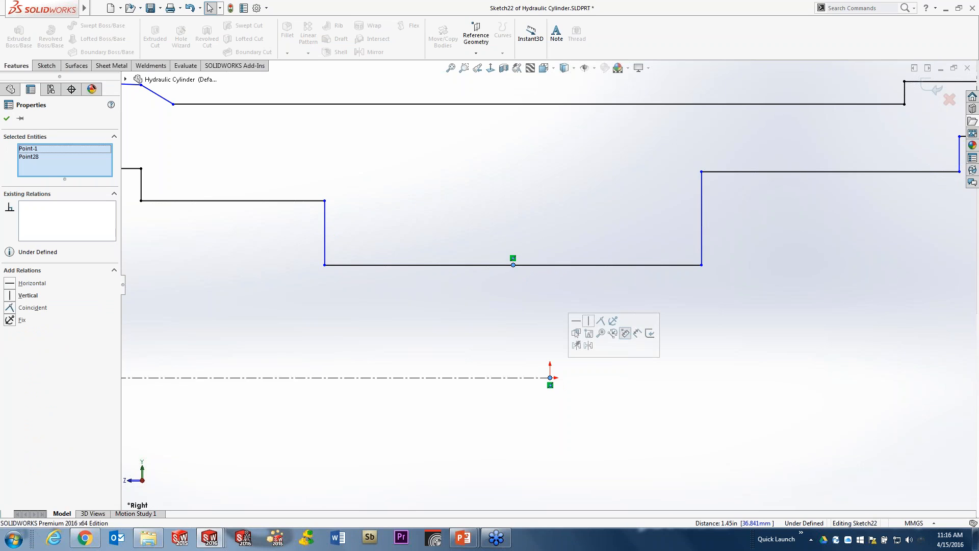
{"action": "left_click", "coordinate": [589, 321]}
{"action": "left_click", "coordinate": [621, 426]}
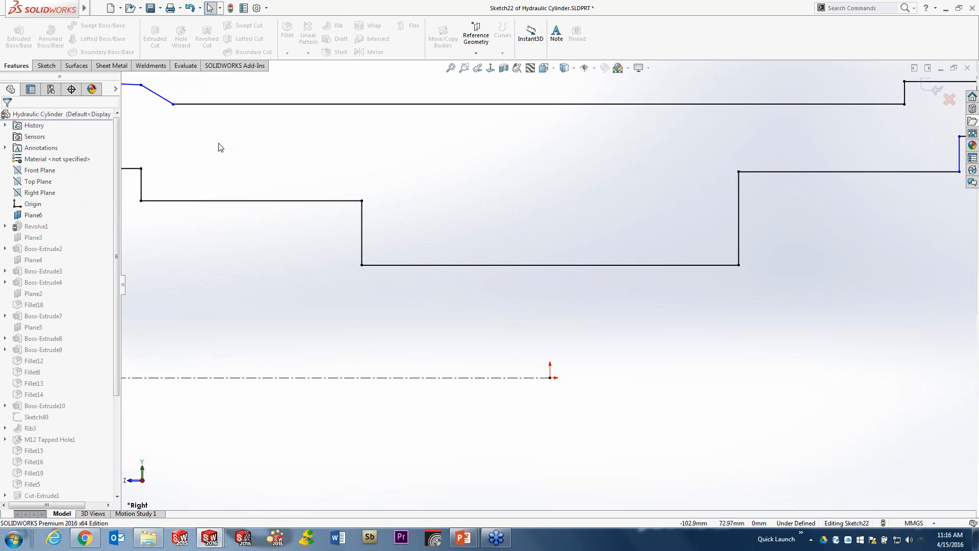
Make the slightly sloped short line at the profile's upper left end horizontal.
{"action": "middle_click_drag", "start_coordinate": [239, 150], "coordinate": [568, 301], "text": "ctrl"}
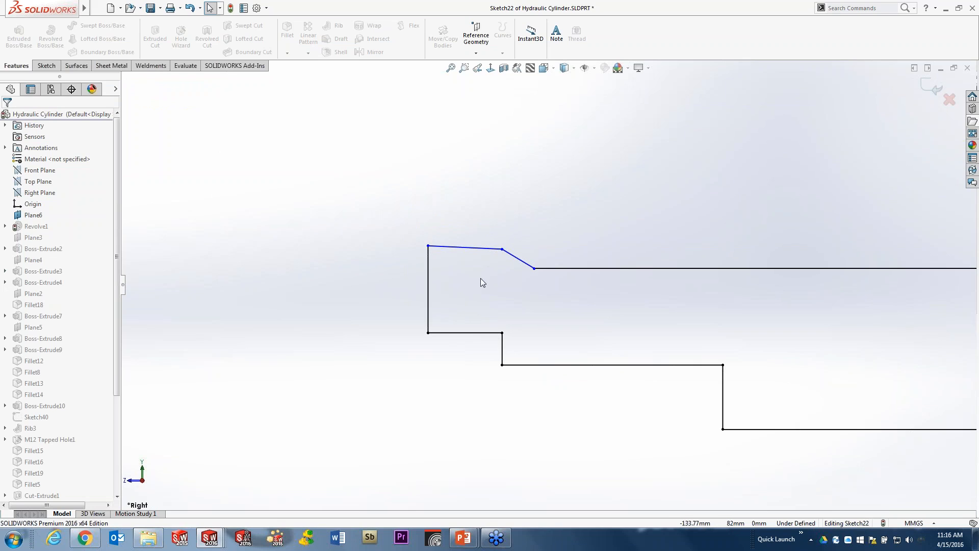
{"action": "scroll", "coordinate": [469, 263], "scroll_direction": "down", "scroll_amount": 2}
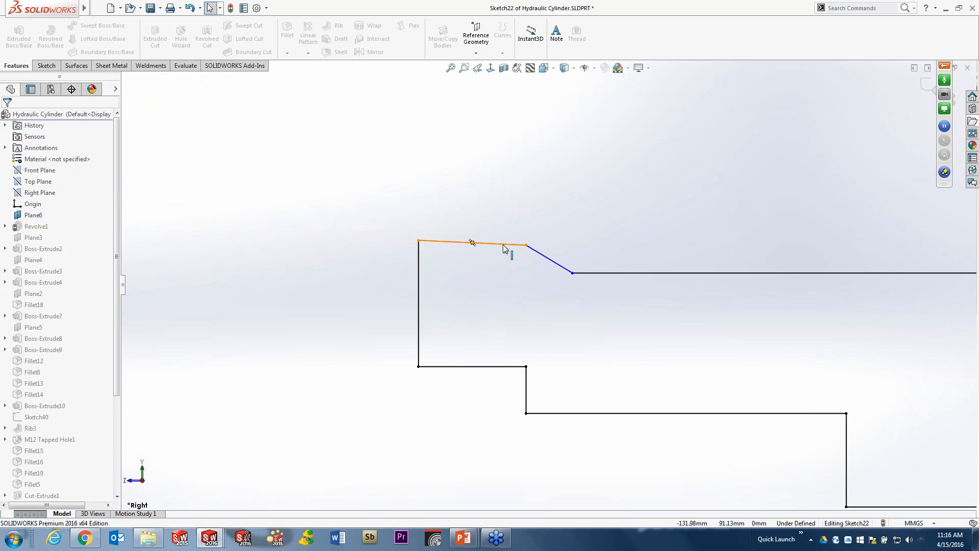
{"action": "left_click", "coordinate": [472, 242]}
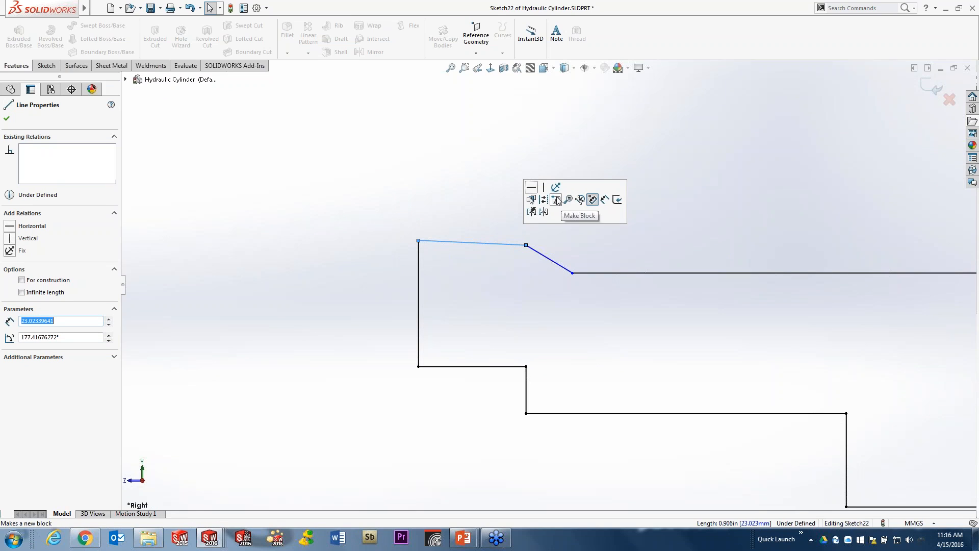
{"action": "left_click", "coordinate": [531, 188]}
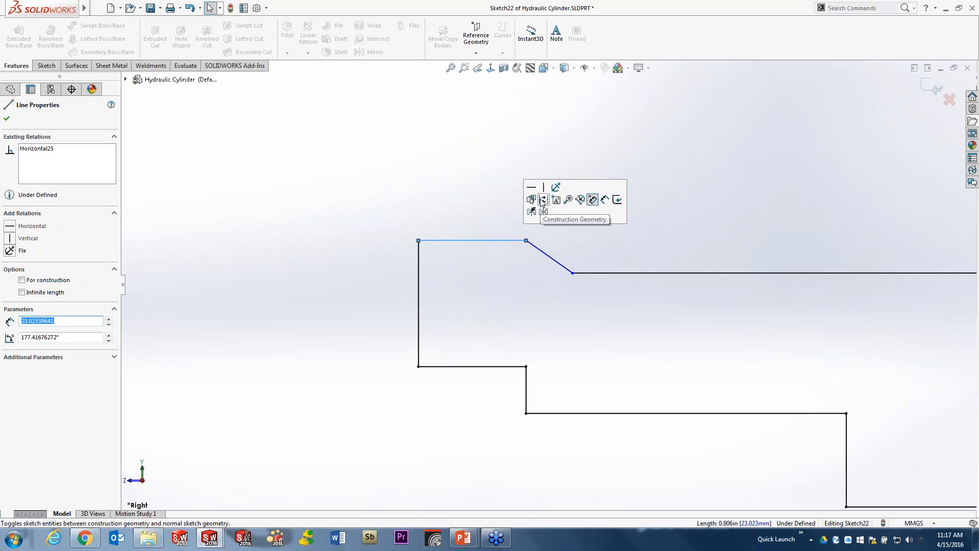
Dimension the short upper-left horizontal line's length at 25 mm.
{"action": "left_click", "coordinate": [605, 200]}
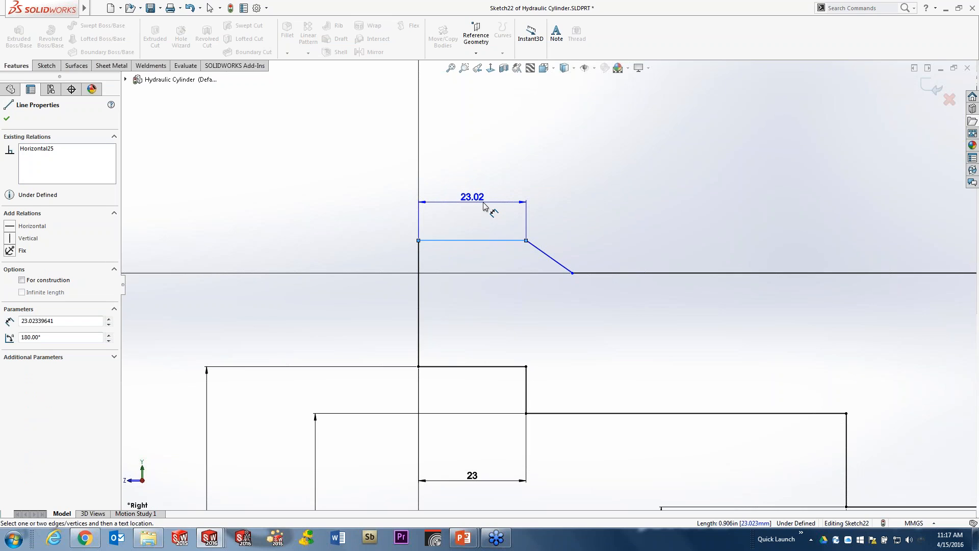
{"action": "left_click", "coordinate": [484, 206]}
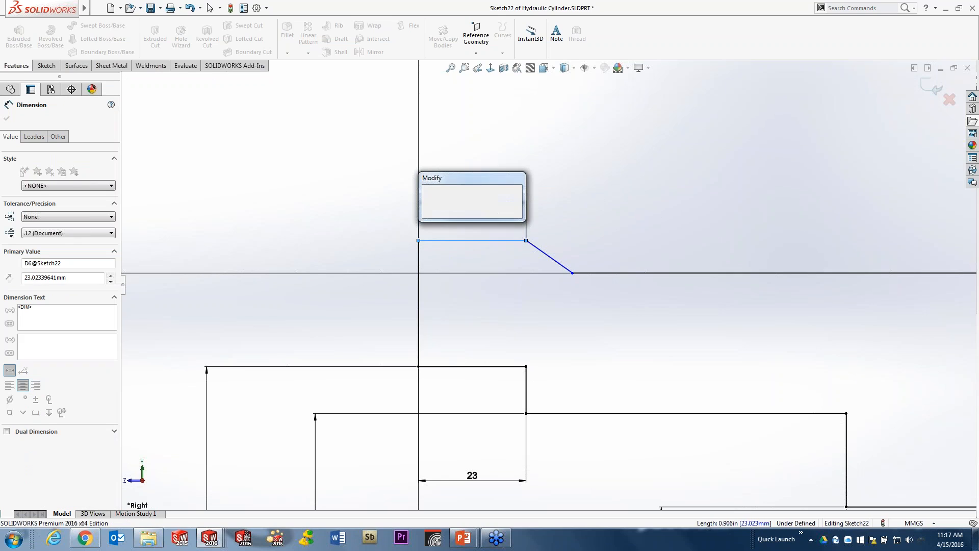
{"action": "type", "text": "25"}
{"action": "key", "text": "Return"}
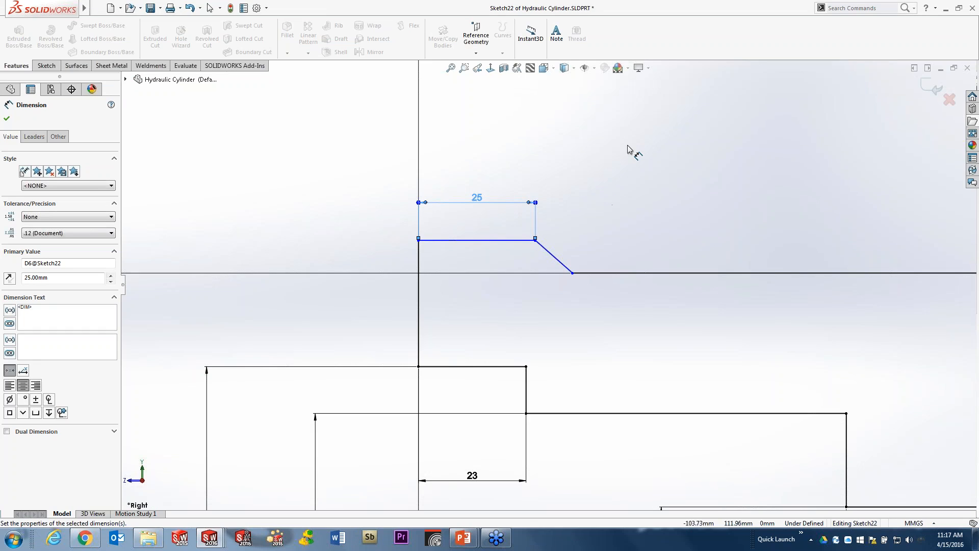
{"action": "key", "text": "Escape"}
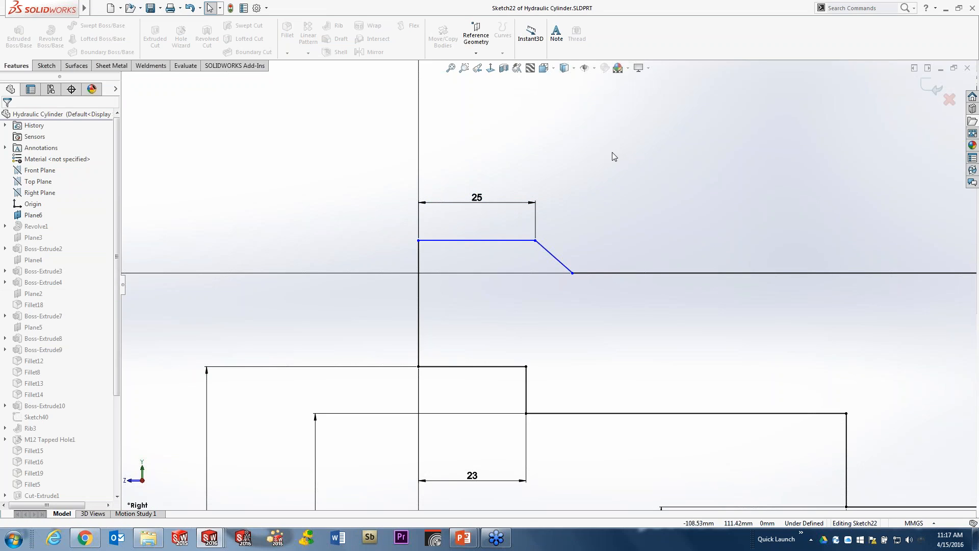
Dimension the angle between the short slanted line and the adjoining long horizontal line, and save the part.
{"action": "left_click", "coordinate": [554, 256]}
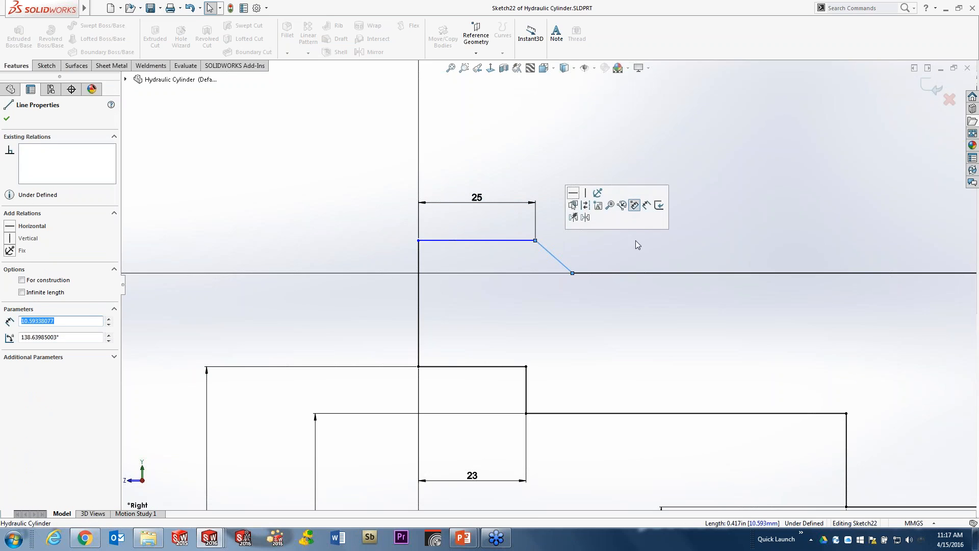
{"action": "left_click", "coordinate": [630, 273], "text": "ctrl"}
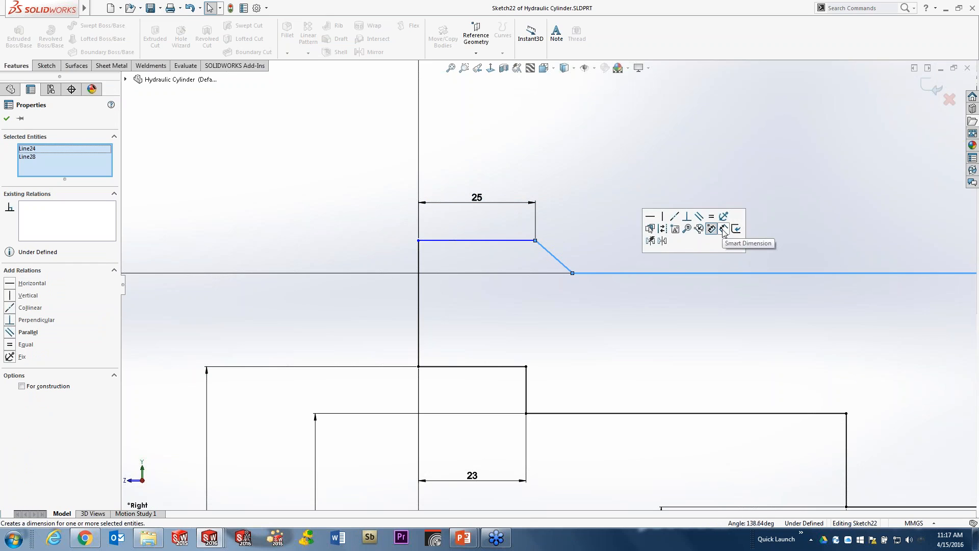
{"action": "left_click", "coordinate": [724, 230]}
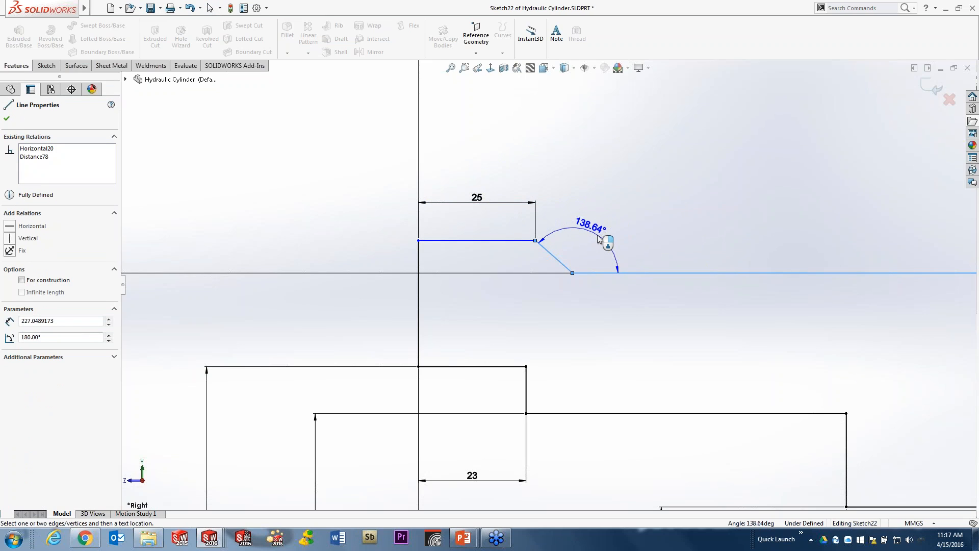
{"action": "left_click", "coordinate": [599, 238]}
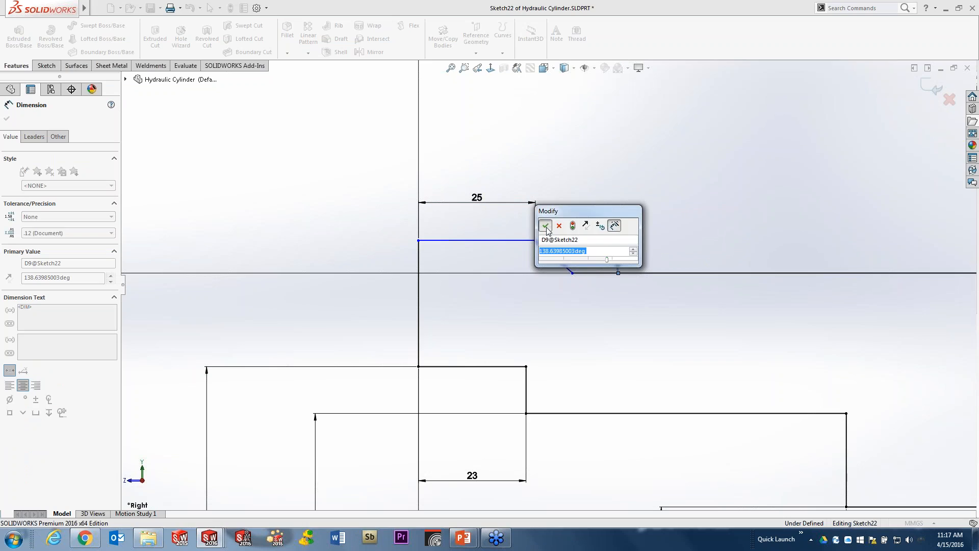
{"action": "left_click", "coordinate": [546, 225]}
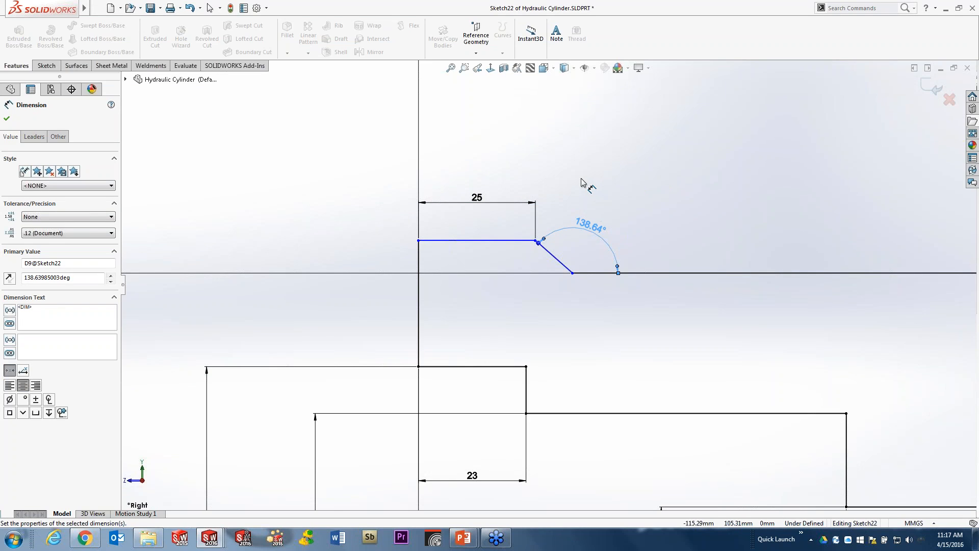
{"action": "key", "text": "f"}
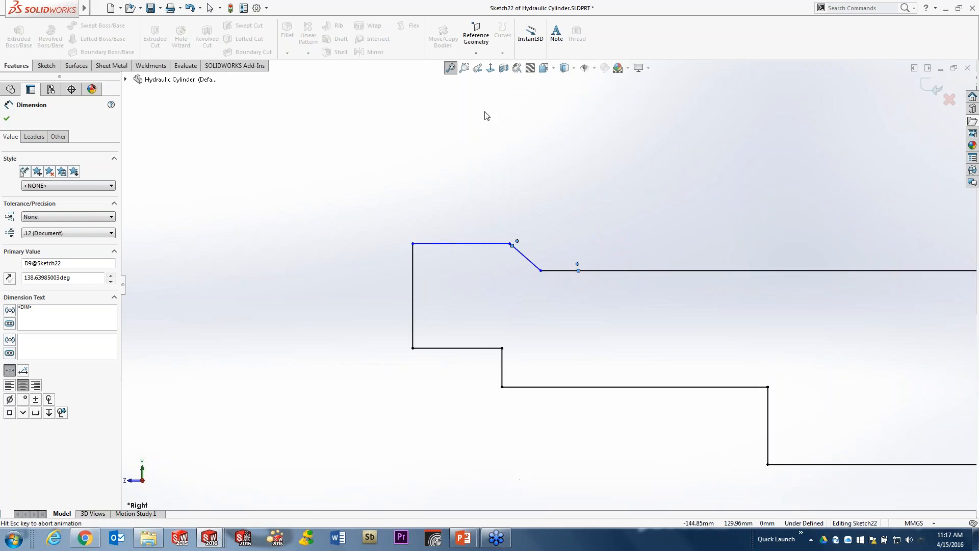
{"action": "left_click", "coordinate": [555, 172]}
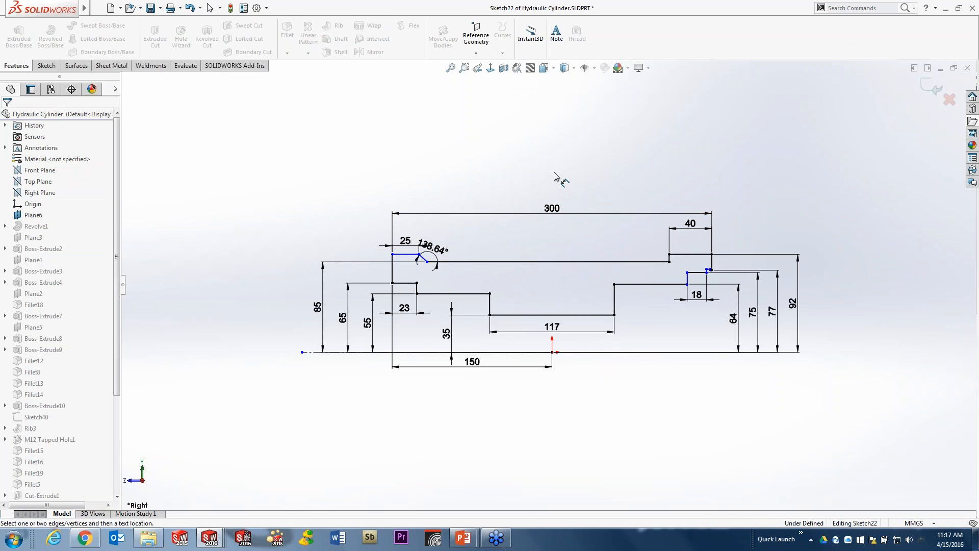
{"action": "key", "text": "ctrl+s"}
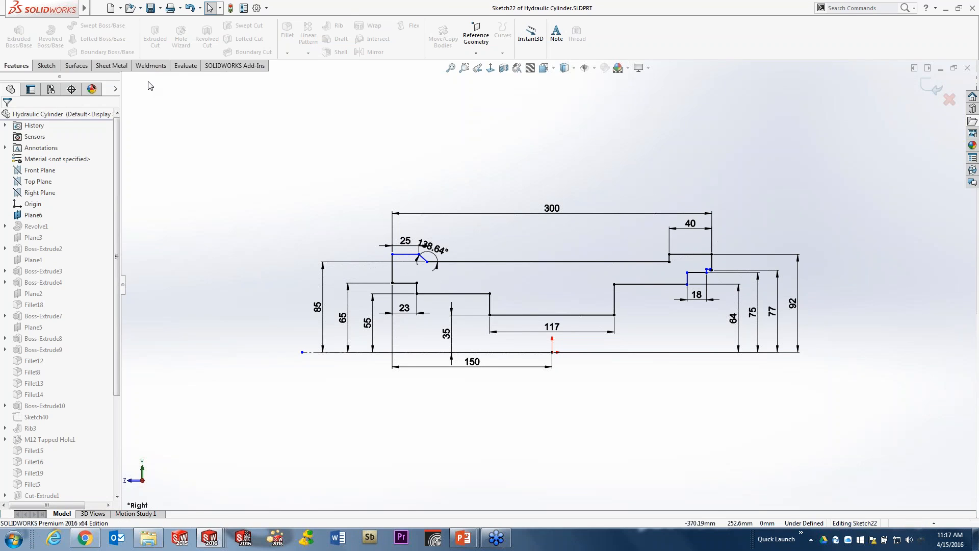
Turn off Instant2D and set the length of the profile's upper-right shoulder to 60 mm.
{"action": "left_click", "coordinate": [46, 66]}
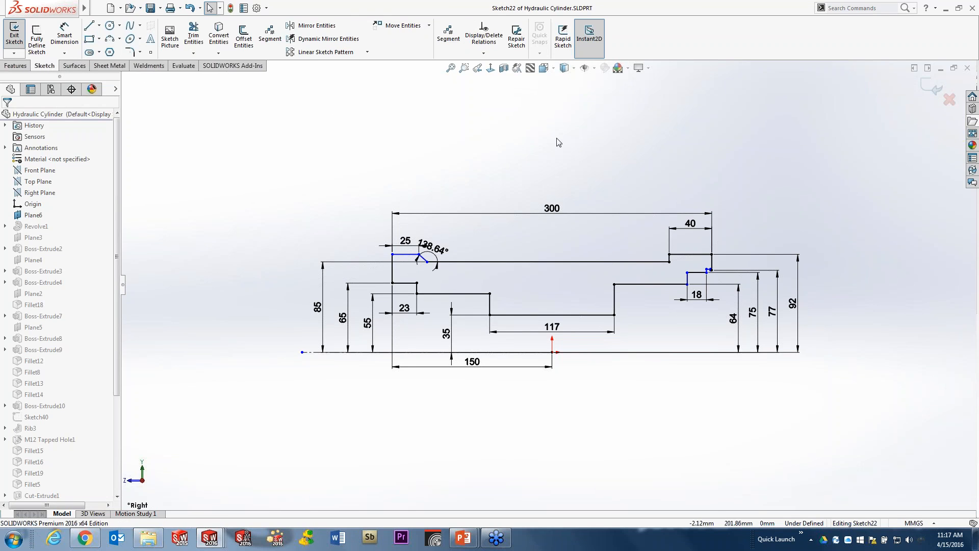
{"action": "left_click", "coordinate": [592, 58]}
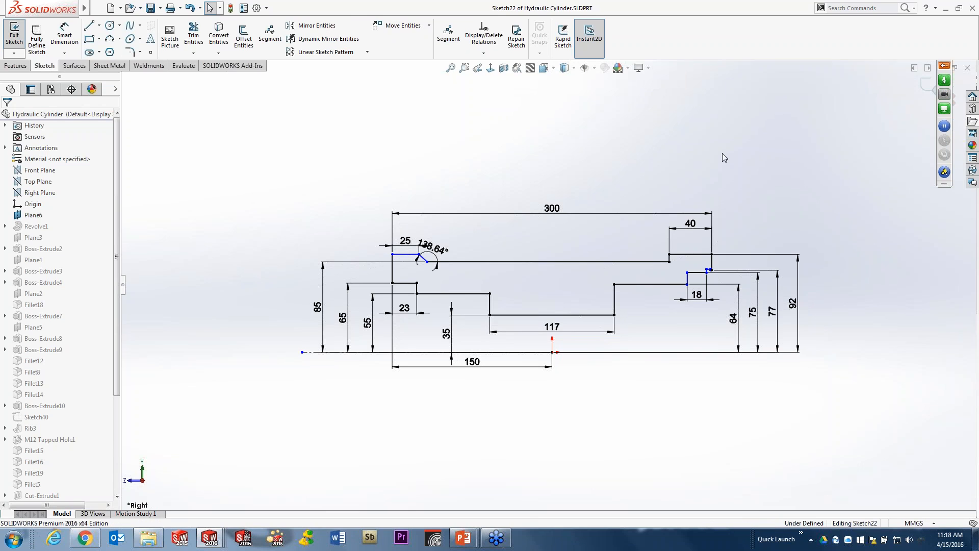
{"action": "scroll", "coordinate": [739, 228], "scroll_direction": "down", "scroll_amount": 3}
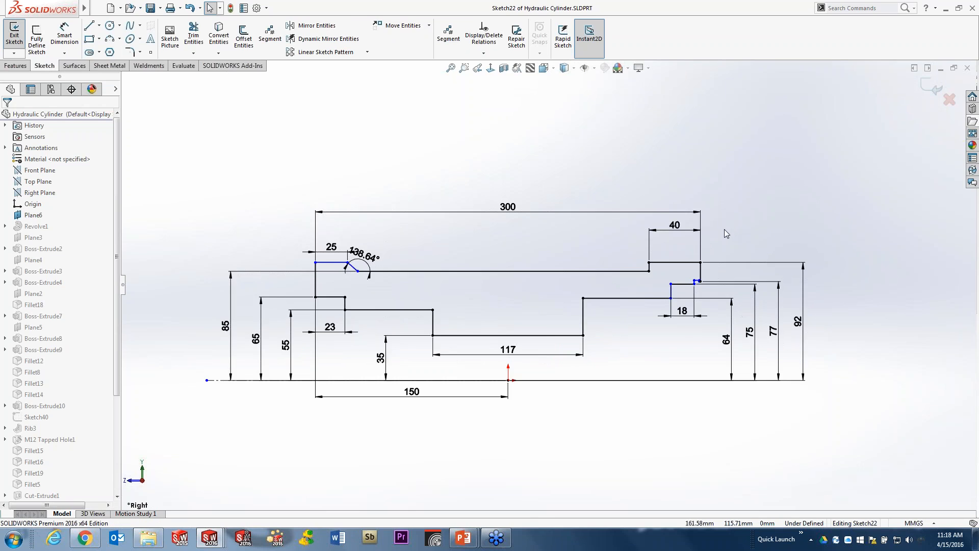
{"action": "scroll", "coordinate": [701, 227], "scroll_direction": "down", "scroll_amount": 2}
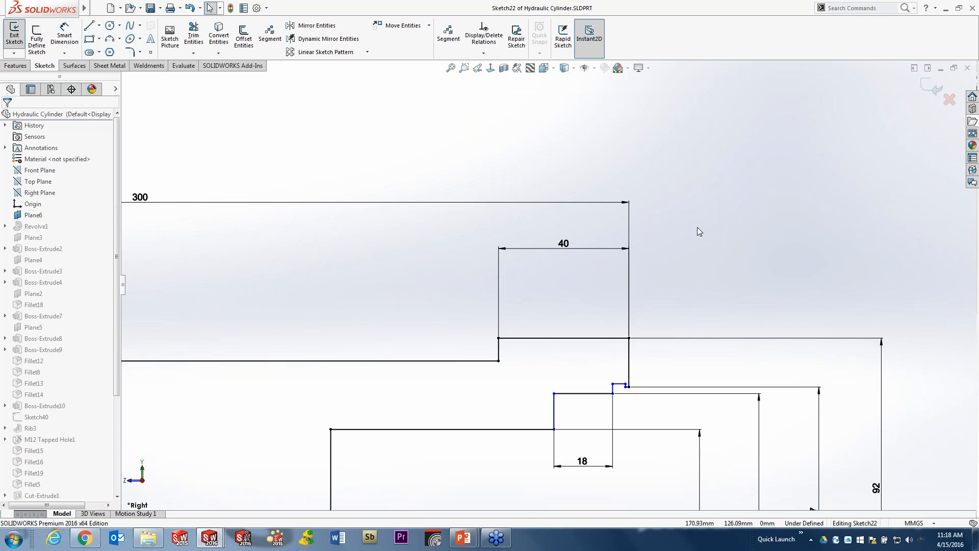
{"action": "left_click", "coordinate": [589, 35]}
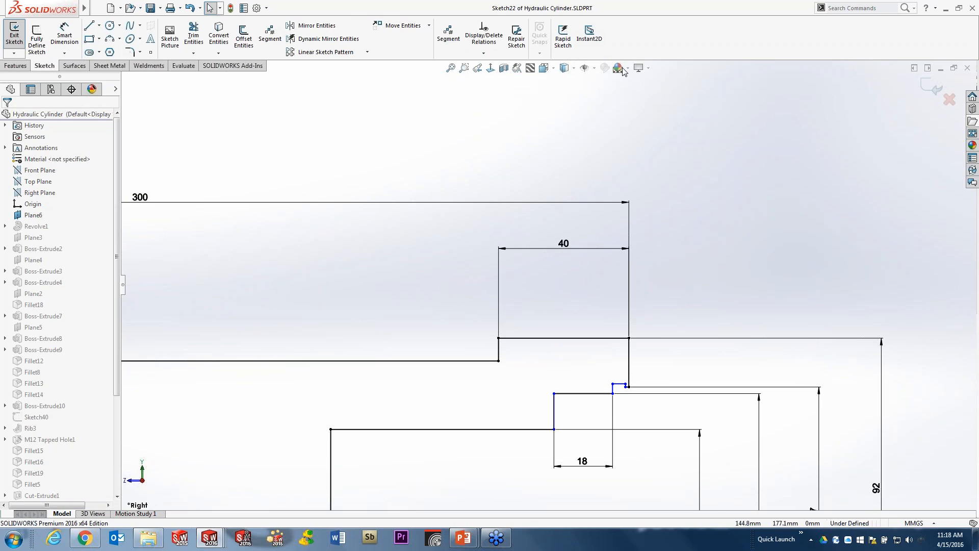
{"action": "double_click", "coordinate": [564, 248]}
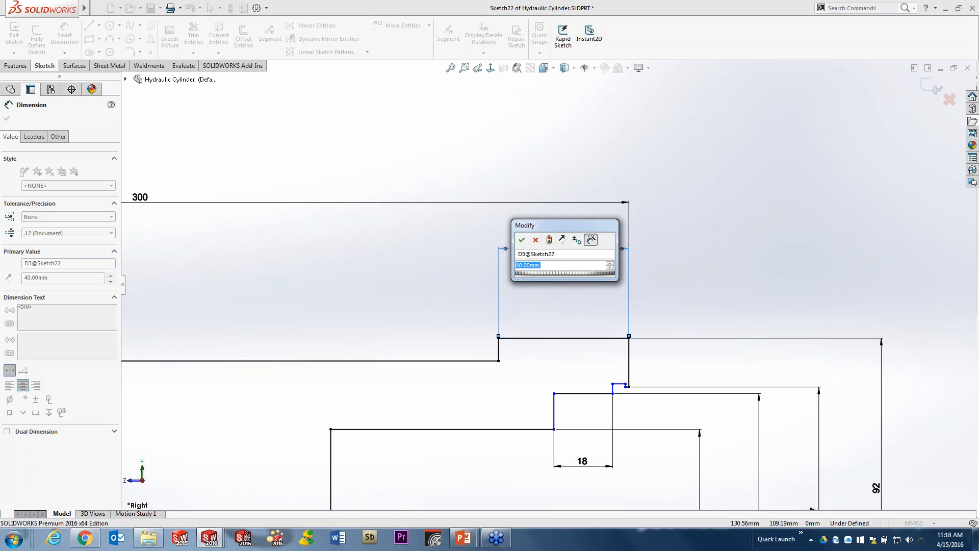
{"action": "type", "text": "60"}
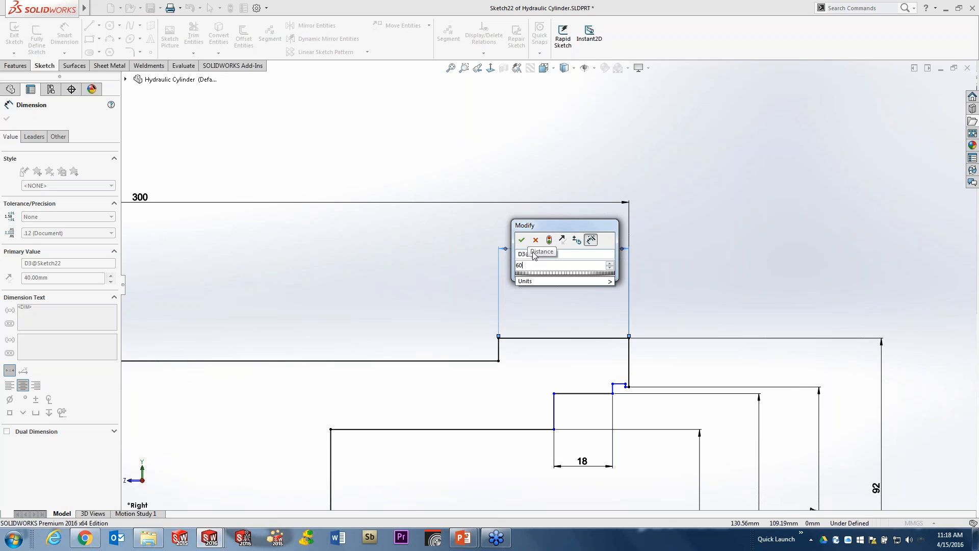
{"action": "left_click", "coordinate": [521, 240]}
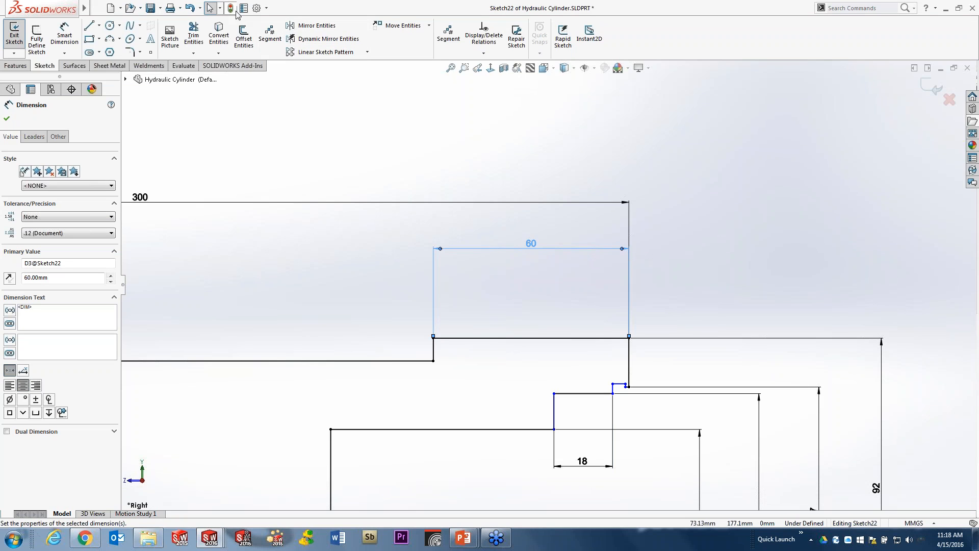
Rebuild the part and reopen the revolved body's profile sketch for editing.
{"action": "key", "text": "ctrl+b"}
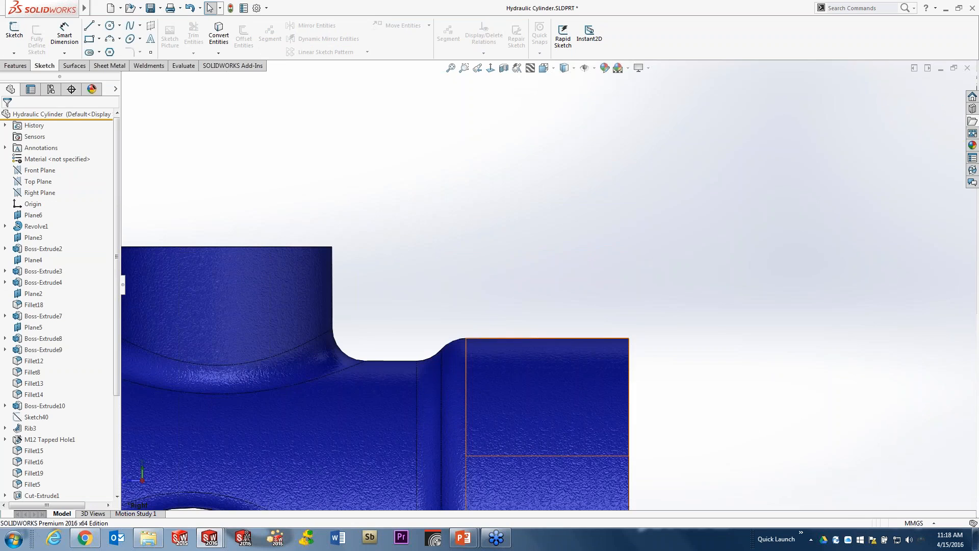
{"action": "left_click", "coordinate": [513, 418]}
{"action": "left_click", "coordinate": [556, 344]}
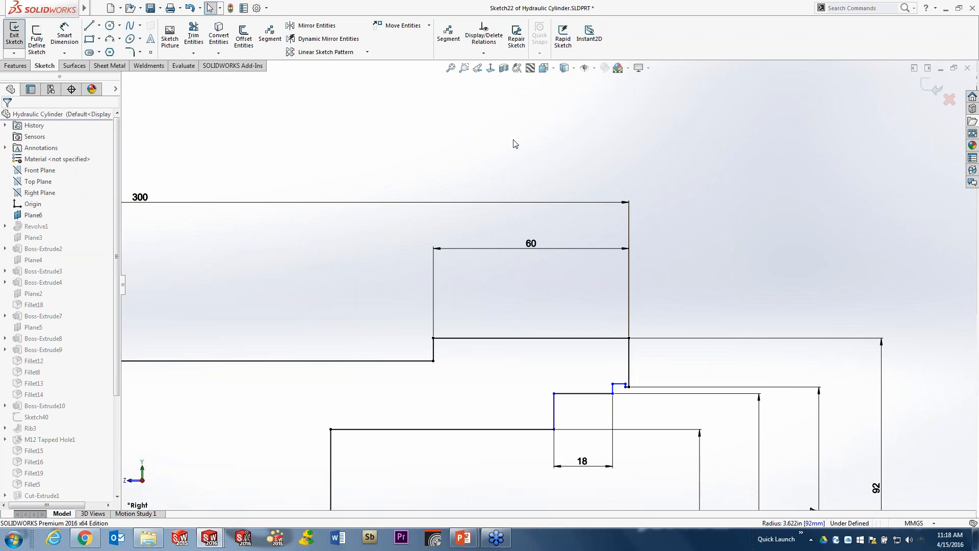
Turn on Instant2D and set the upper-right shoulder's length to 45 mm directly on the dimension.
{"action": "left_click", "coordinate": [589, 34]}
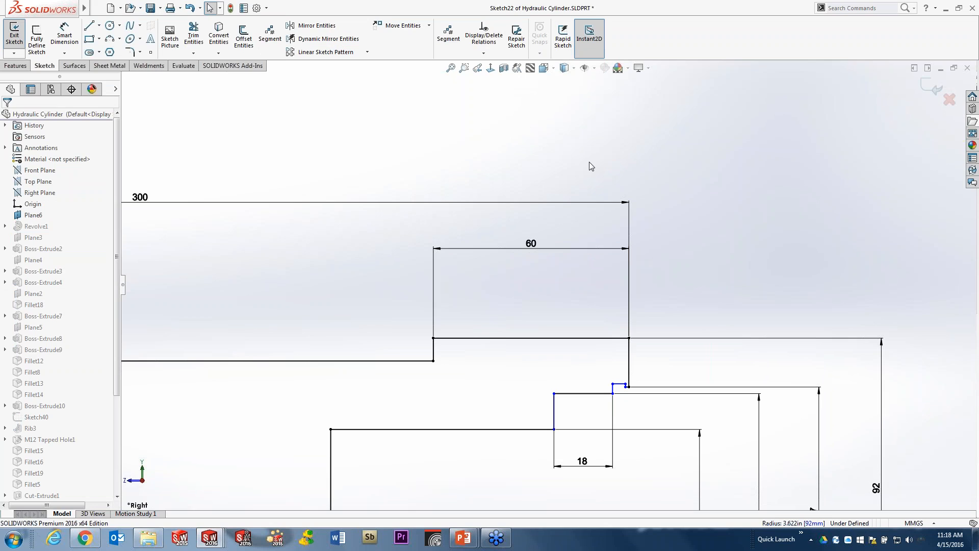
{"action": "left_click", "coordinate": [531, 246]}
{"action": "left_click", "coordinate": [531, 245]}
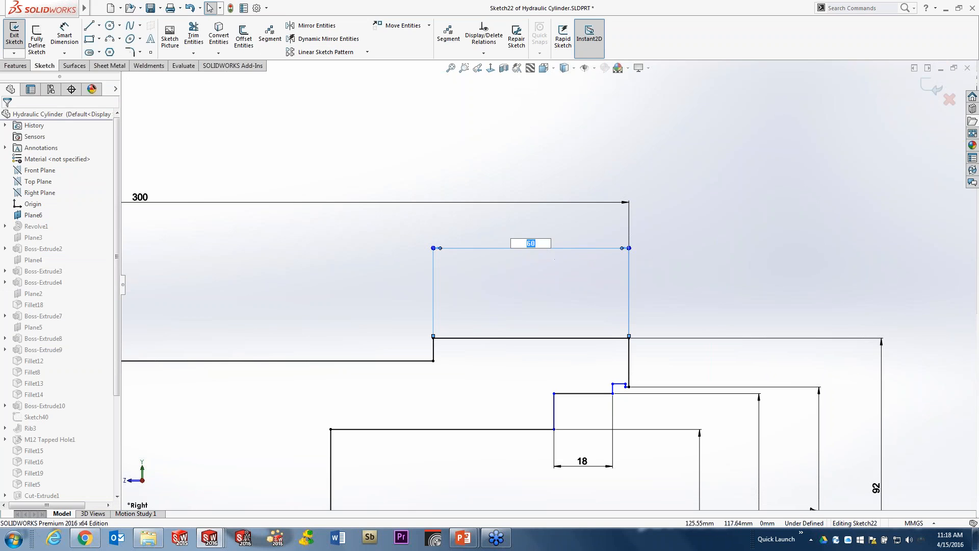
{"action": "type", "text": "45"}
{"action": "key", "text": "Return"}
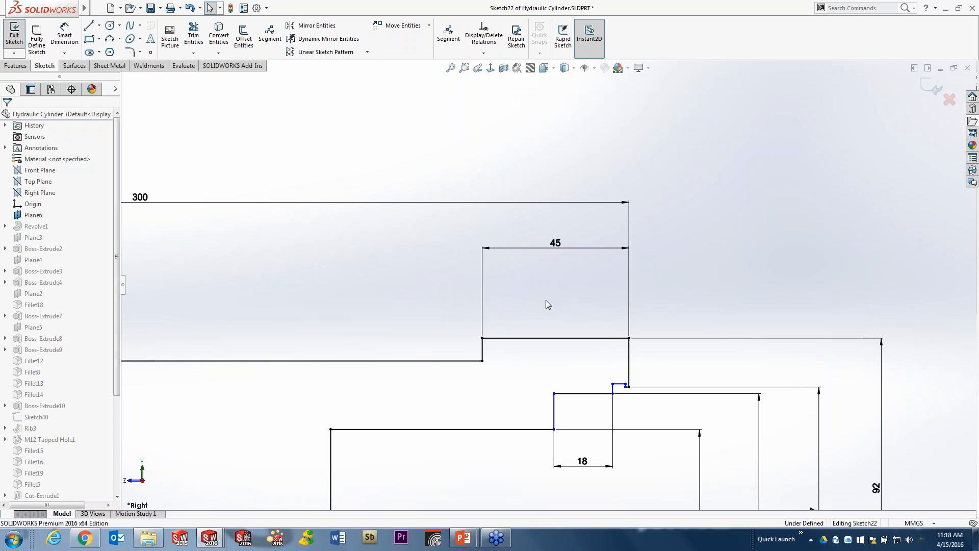
Set the width of the profile's central recess to 125 mm directly on its dimension.
{"action": "middle_click_drag", "start_coordinate": [328, 339], "coordinate": [721, 92], "text": "ctrl"}
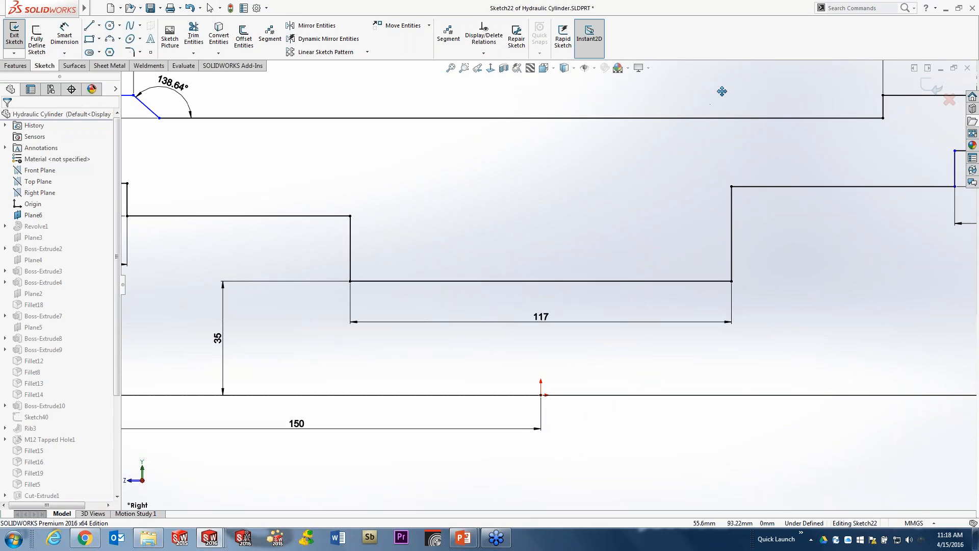
{"action": "left_click", "coordinate": [542, 317]}
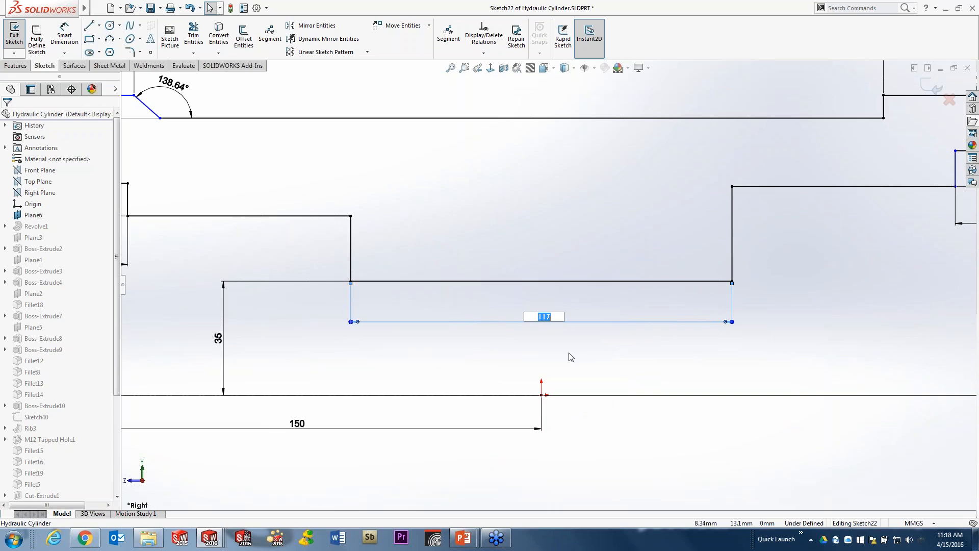
{"action": "type", "text": "125"}
{"action": "key", "text": "Return"}
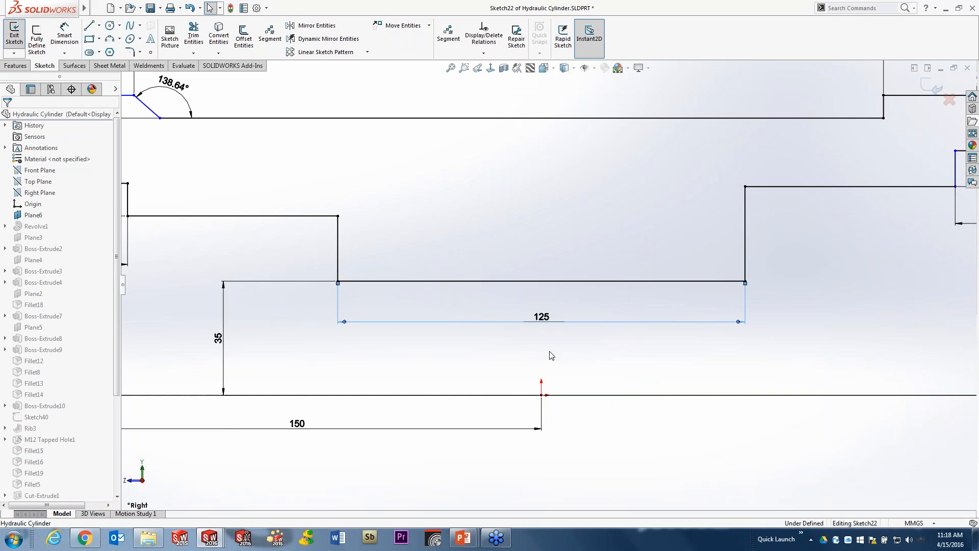
{"action": "left_click", "coordinate": [170, 316]}
Adjust the central recess line's height above the centerline to 25 mm with the Instant2D handle and ruler.
{"action": "scroll", "coordinate": [169, 314], "scroll_direction": "down", "scroll_amount": 4}
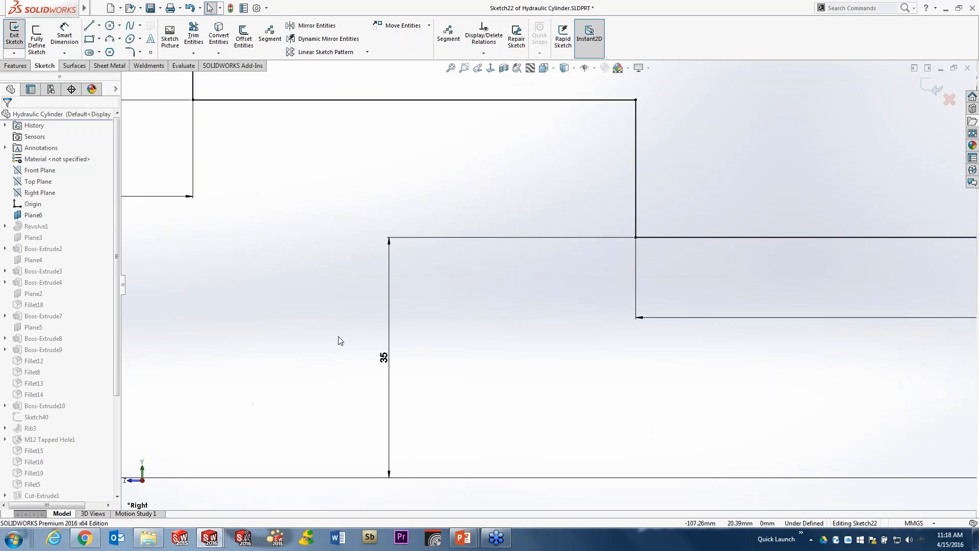
{"action": "left_click", "coordinate": [383, 357]}
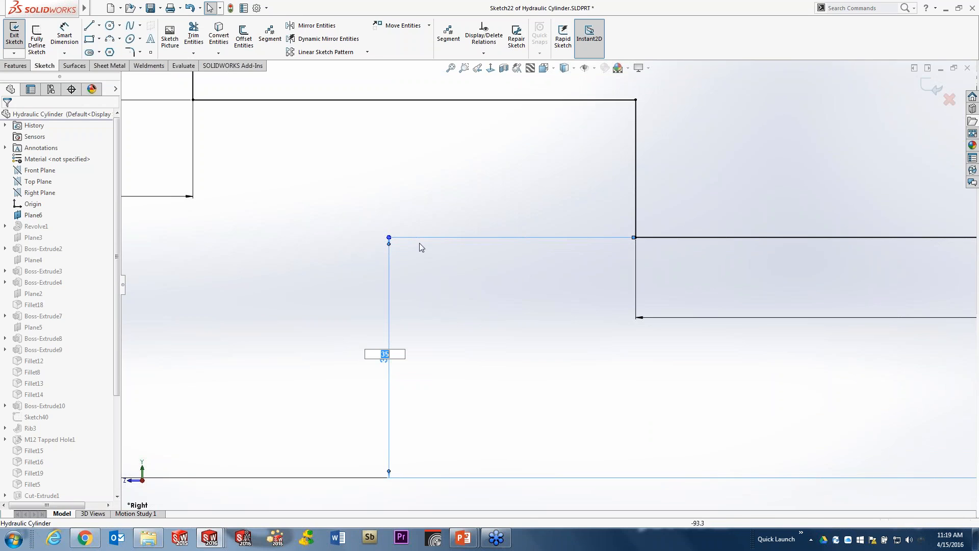
{"action": "mouse_move", "coordinate": [389, 238]}
{"action": "left_mouse_down"}
{"action": "mouse_move", "coordinate": [392, 324]}
{"action": "mouse_move", "coordinate": [393, 226]}
{"action": "mouse_move", "coordinate": [393, 330]}
{"action": "mouse_move", "coordinate": [389, 281]}
{"action": "mouse_move", "coordinate": [397, 278]}
{"action": "mouse_move", "coordinate": [401, 298]}
{"action": "mouse_move", "coordinate": [408, 289]}
{"action": "mouse_move", "coordinate": [412, 315]}
{"action": "mouse_move", "coordinate": [374, 302]}
{"action": "mouse_move", "coordinate": [373, 334]}
{"action": "mouse_move", "coordinate": [385, 228]}
{"action": "mouse_move", "coordinate": [370, 252]}
{"action": "left_mouse_up"}
{"action": "left_click", "coordinate": [383, 391]}
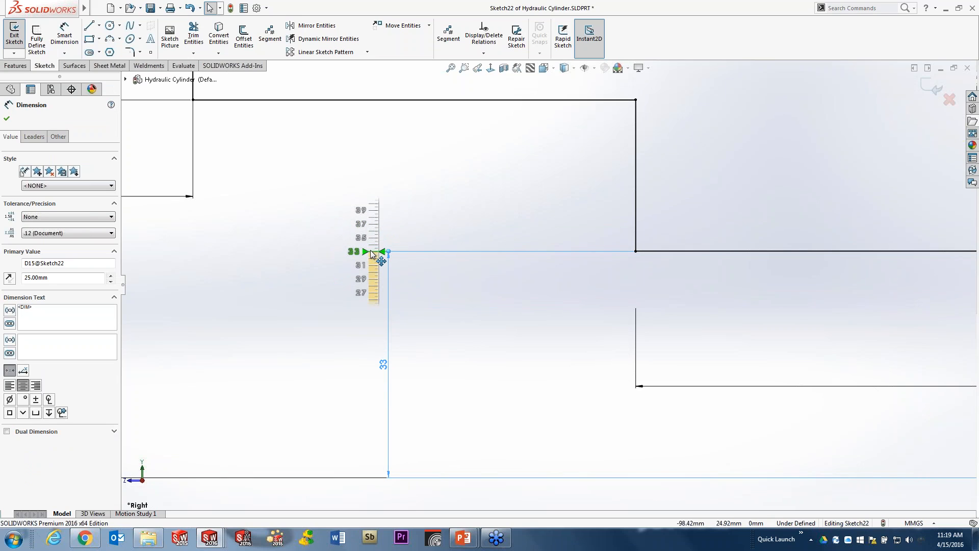
{"action": "left_click_drag", "start_coordinate": [370, 249], "coordinate": [373, 307]}
{"action": "left_click", "coordinate": [439, 357]}
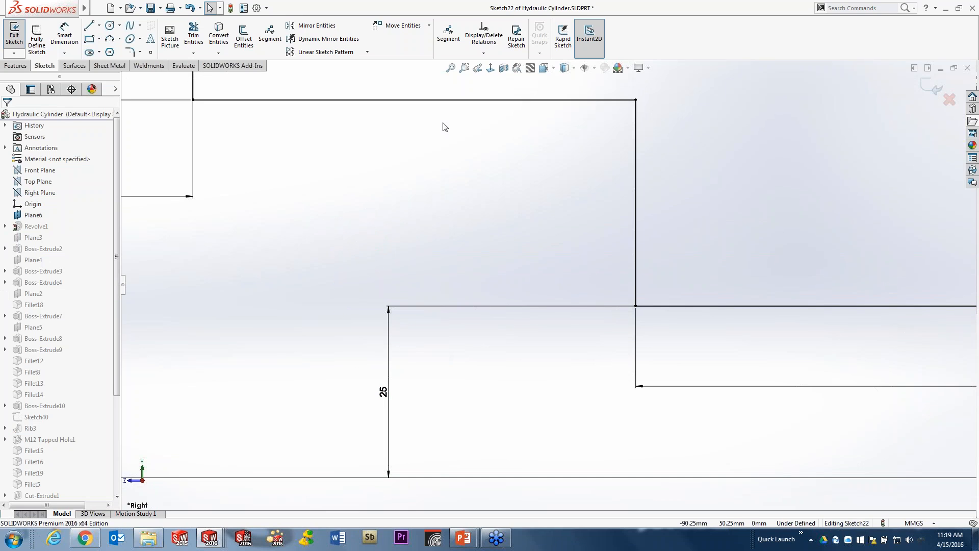
Exit the revolve profile sketch and rebuild the cylinder with the edited dimensions.
{"action": "left_click", "coordinate": [450, 68]}
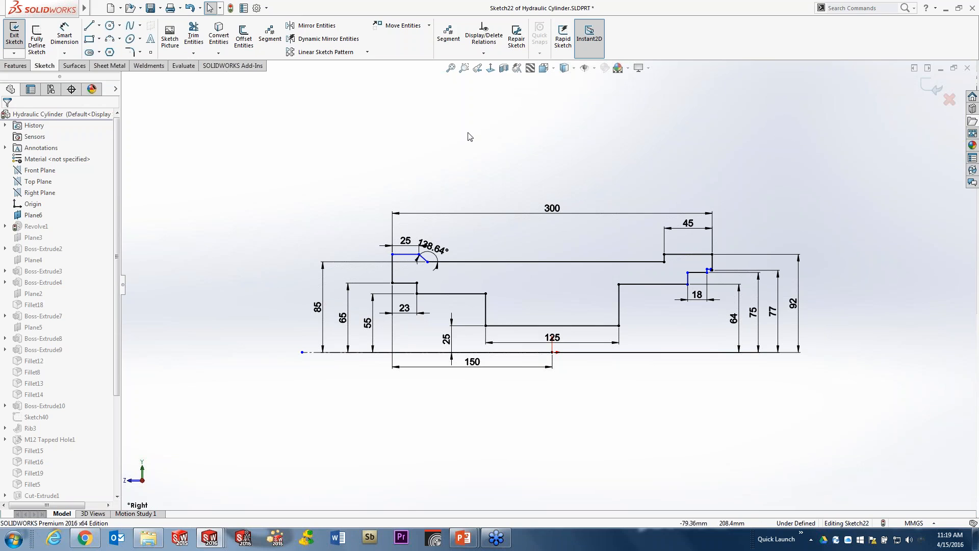
{"action": "key", "text": "d"}
{"action": "left_click", "coordinate": [478, 143]}
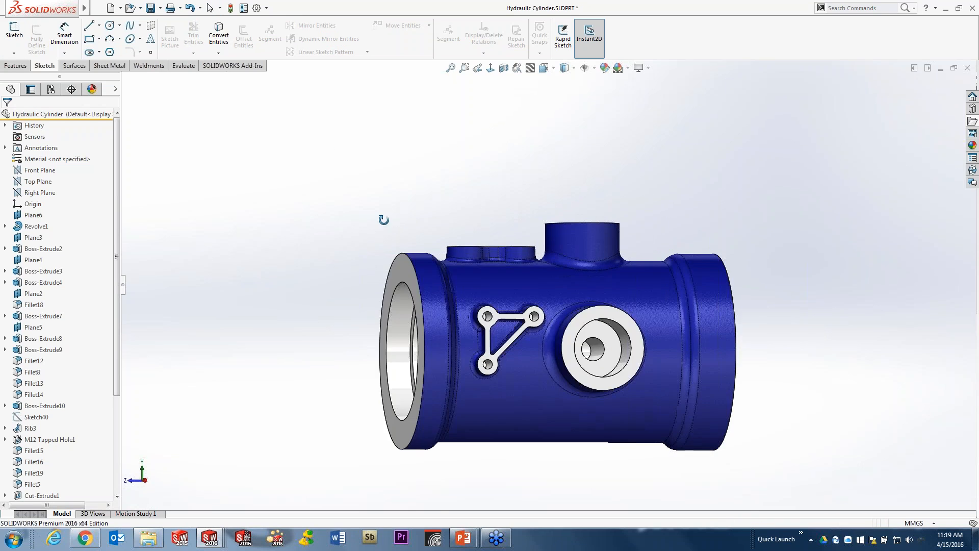
Open the sketch of the cut on top of the two-hole boss for editing.
{"action": "scroll", "coordinate": [533, 279], "scroll_direction": "down", "scroll_amount": 5}
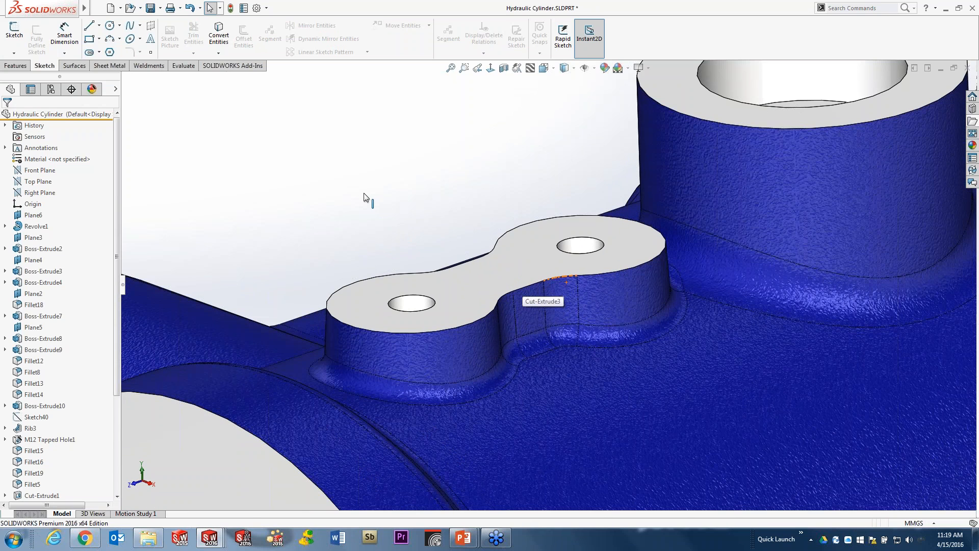
{"action": "left_click", "coordinate": [515, 261]}
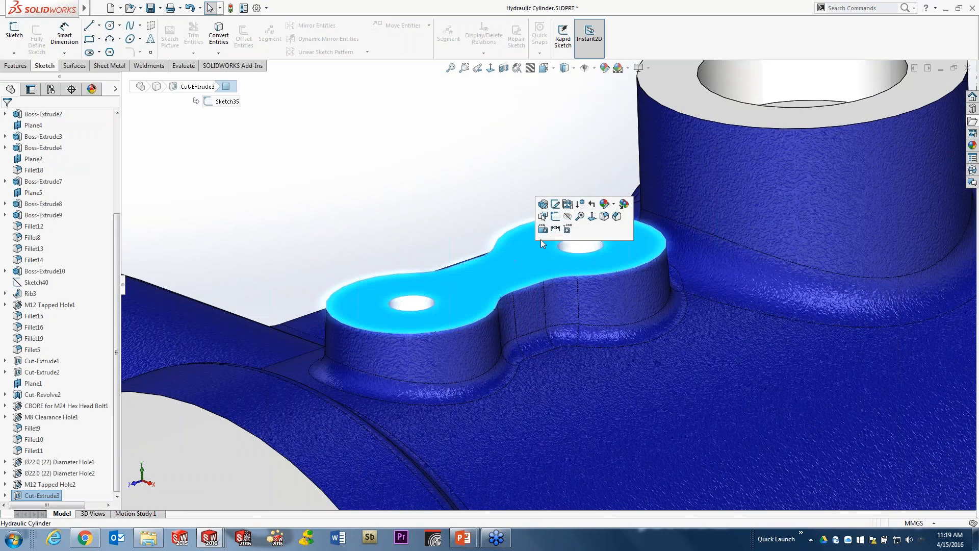
{"action": "left_click", "coordinate": [555, 207]}
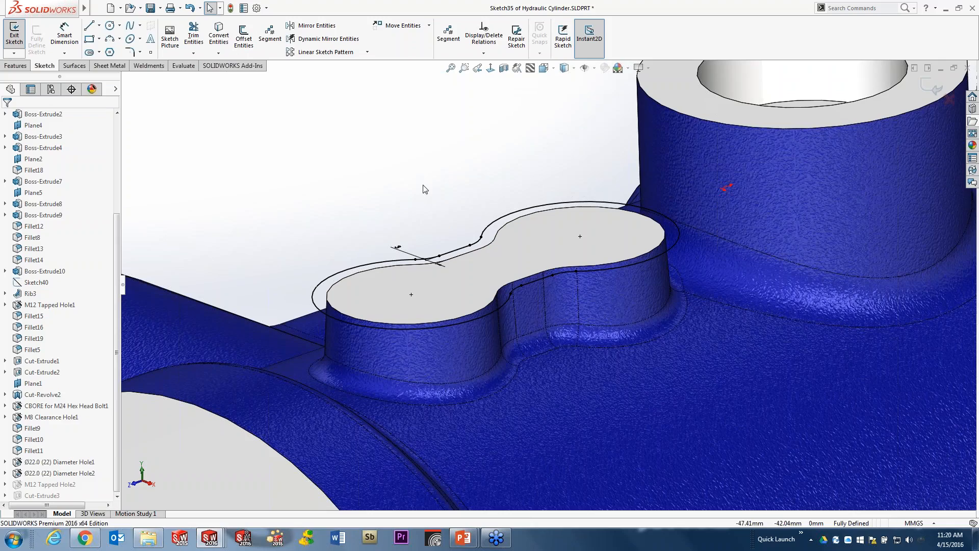
Reverse the 3 mm offset dimension so the outline lies inside the boss face, and exit the sketch.
{"action": "mouse_move", "coordinate": [423, 196]}
{"action": "middle_mouse_down"}
{"action": "mouse_move", "coordinate": [432, 236]}
{"action": "mouse_move", "coordinate": [416, 265]}
{"action": "middle_mouse_up"}
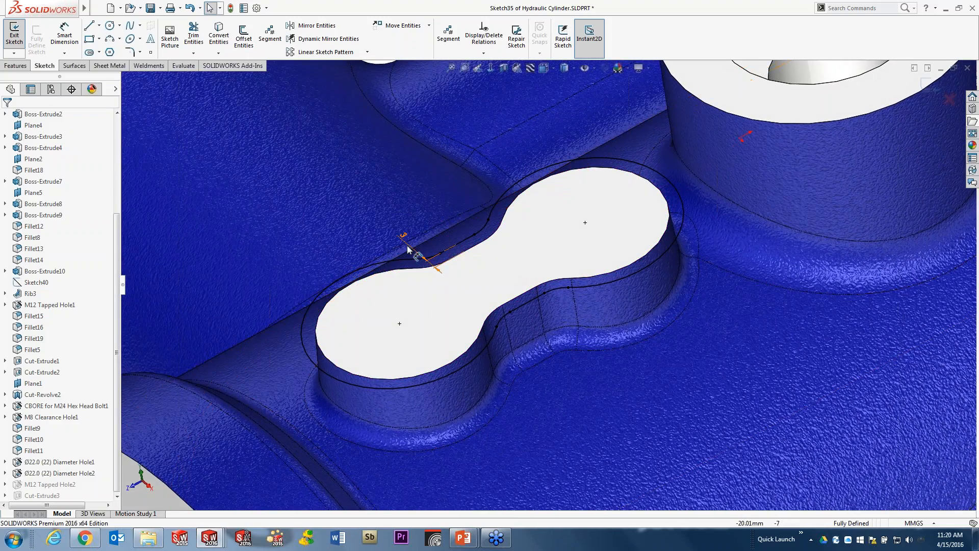
{"action": "left_click", "coordinate": [408, 249]}
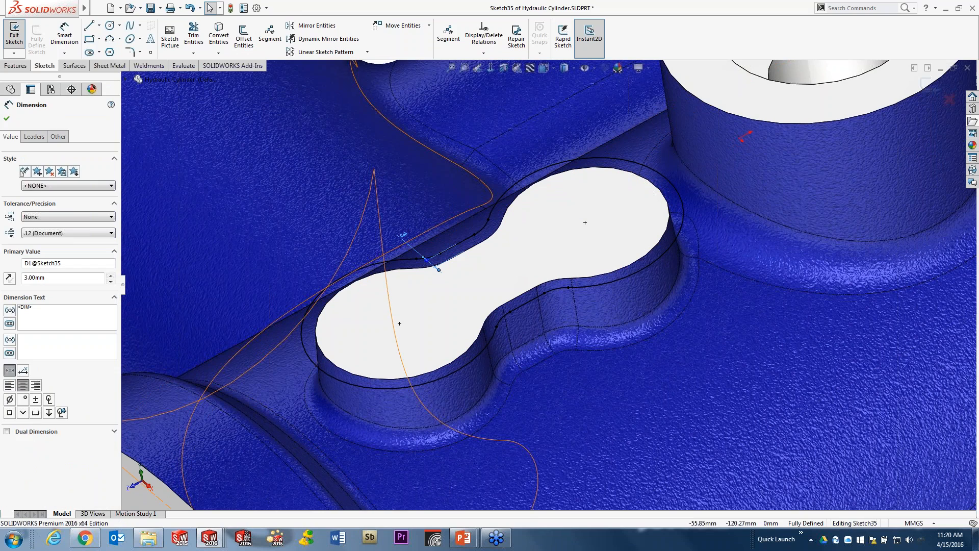
{"action": "left_click", "coordinate": [9, 279]}
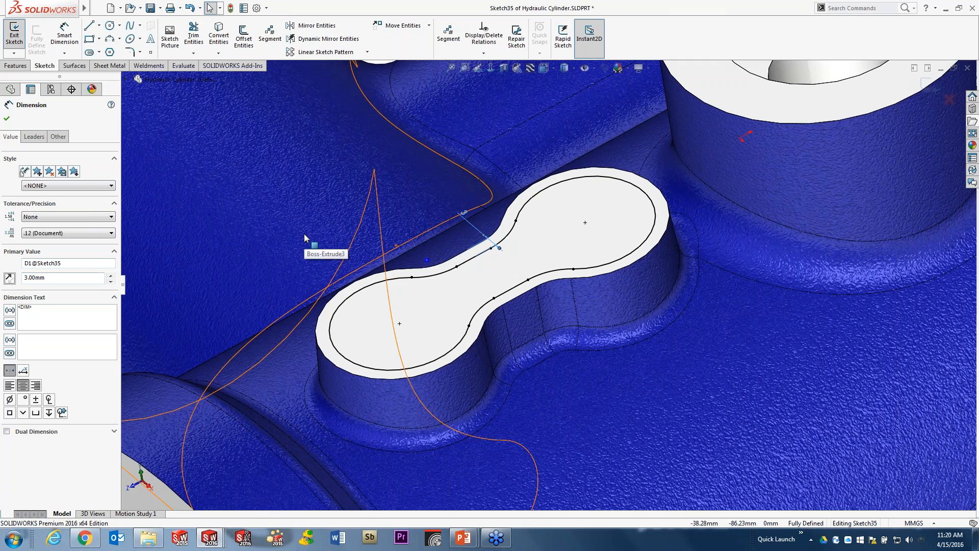
{"action": "key", "text": "d"}
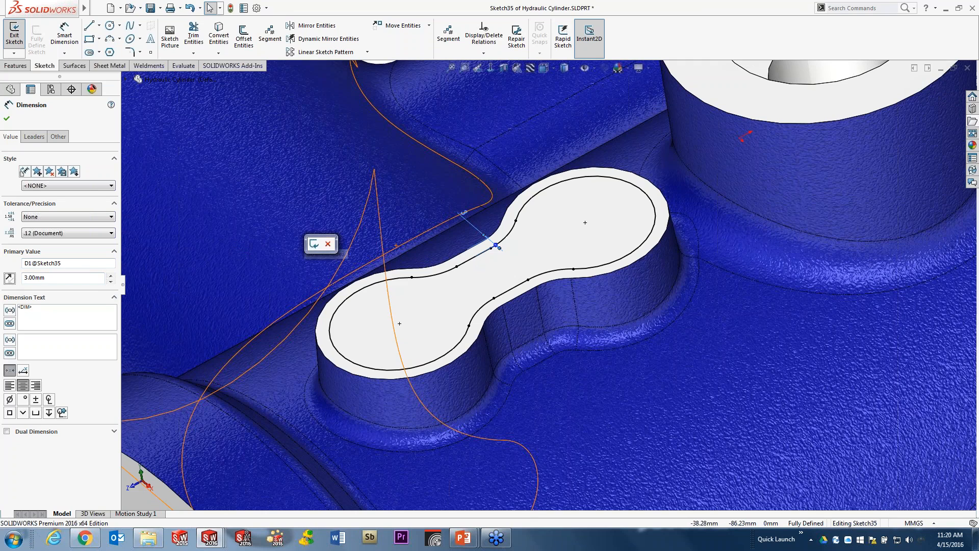
{"action": "left_click", "coordinate": [312, 243]}
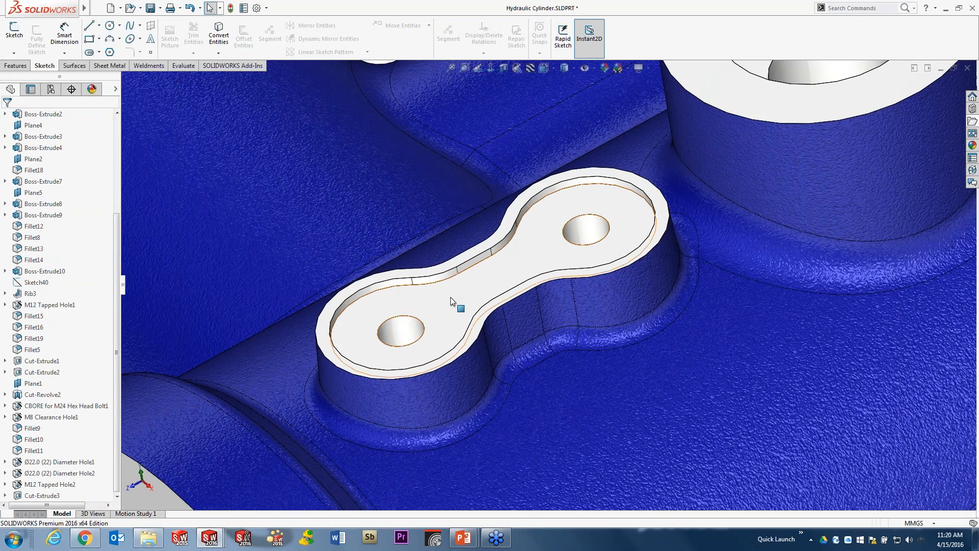
Open the sketch of the three cylindrical bosses in the triangular mount for editing, viewed normal to its plane.
{"action": "scroll", "coordinate": [461, 295], "scroll_direction": "up", "scroll_amount": 4}
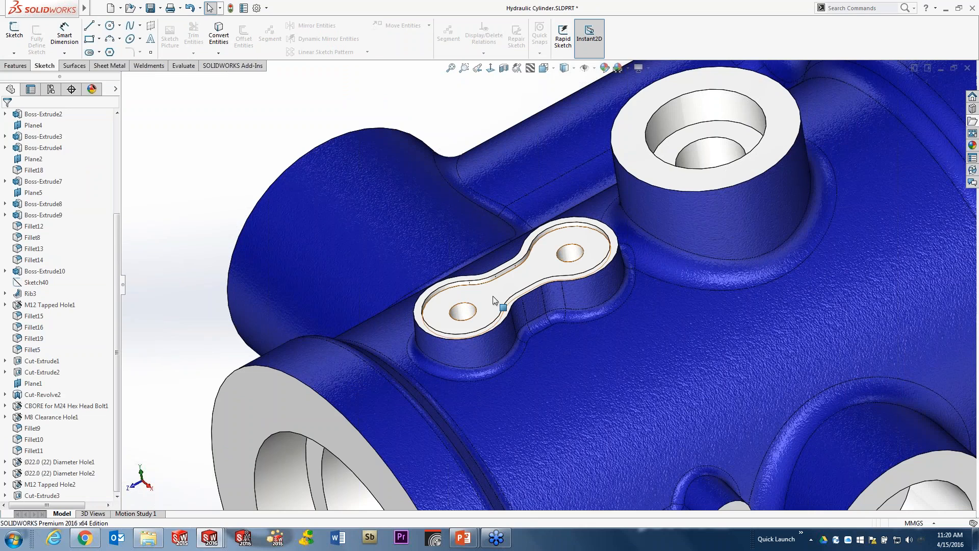
{"action": "middle_click_drag", "start_coordinate": [636, 447], "coordinate": [624, 430], "text": "ctrl"}
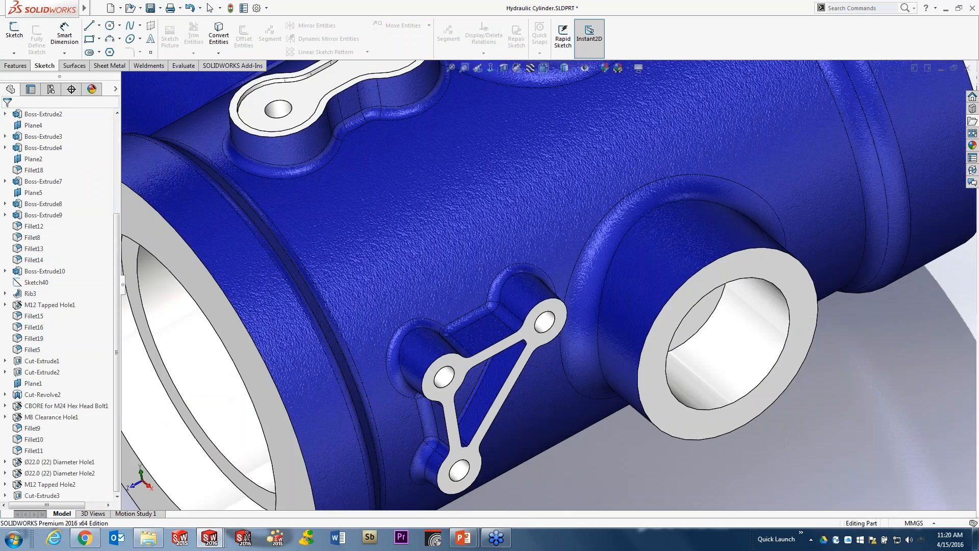
{"action": "left_click", "coordinate": [525, 298]}
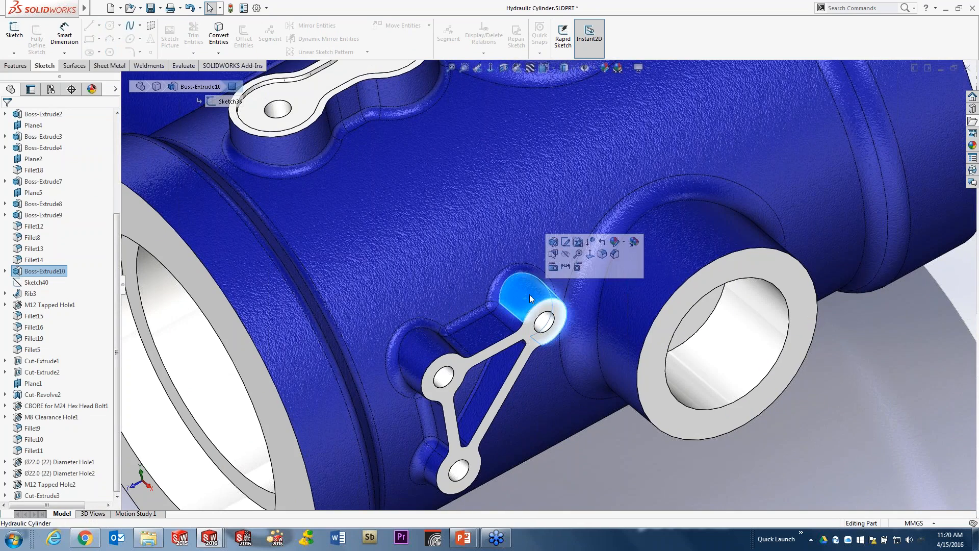
{"action": "left_click", "coordinate": [565, 242]}
{"action": "left_click", "coordinate": [491, 68]}
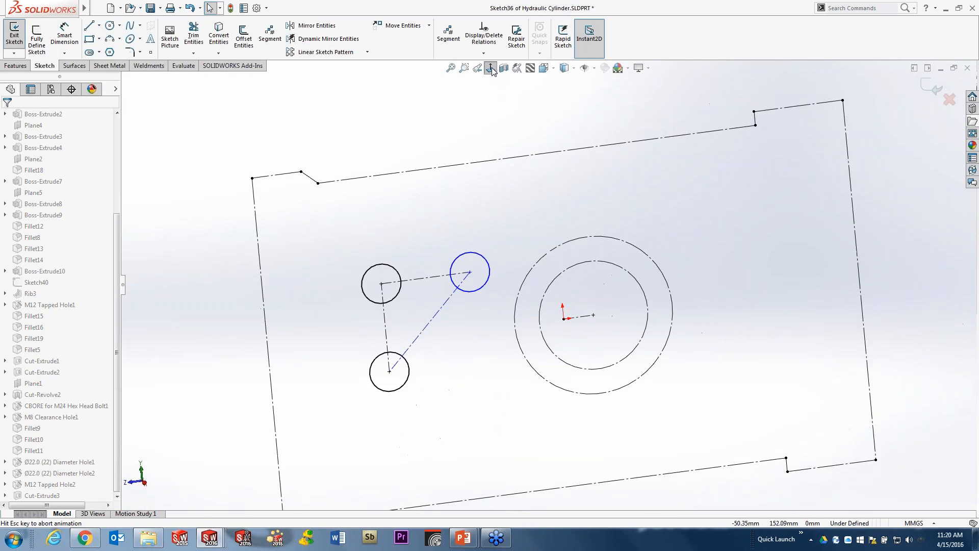
{"action": "scroll", "coordinate": [421, 286], "scroll_direction": "down", "scroll_amount": 4}
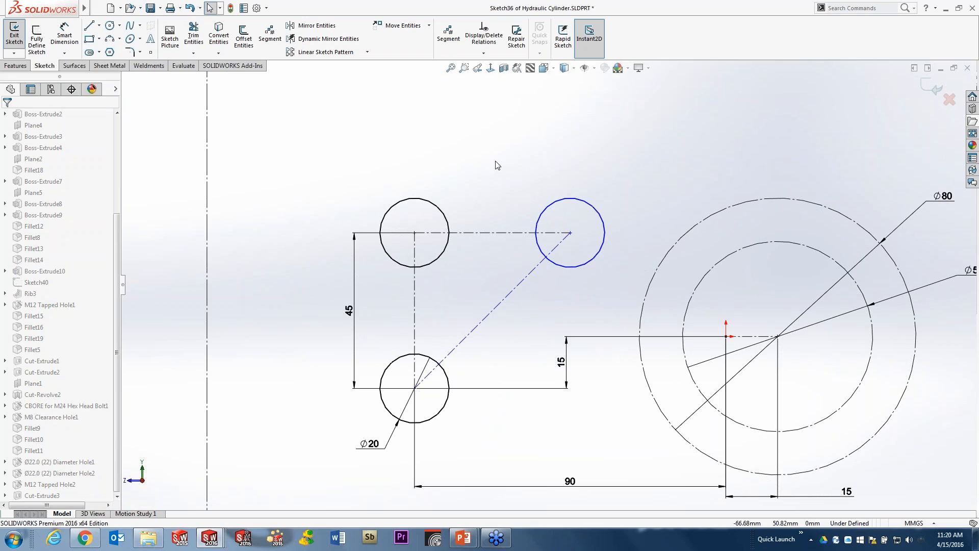
Show the sketch relations and enable Detach Segment on Drag for the horizontal construction line between the two upper circles.
{"action": "key", "text": "r"}
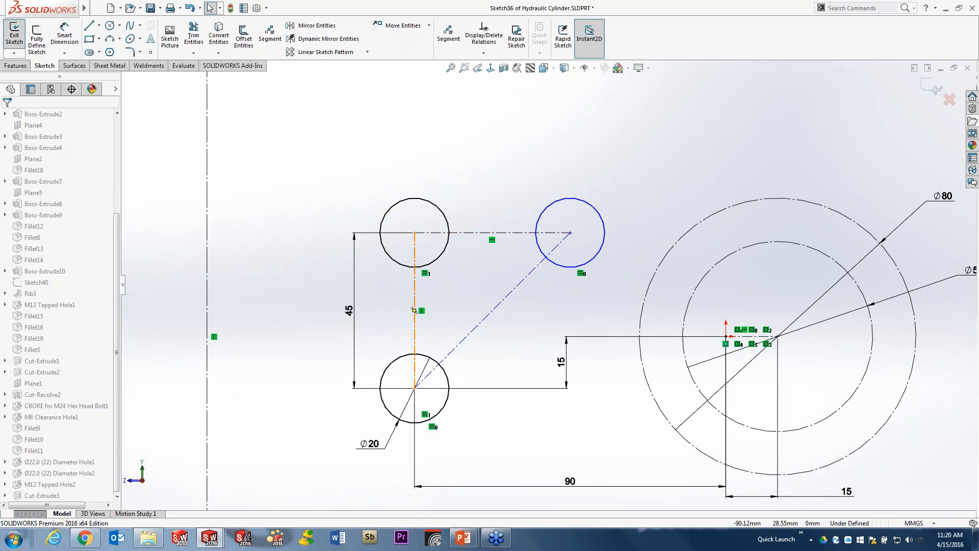
{"action": "left_click", "coordinate": [458, 233]}
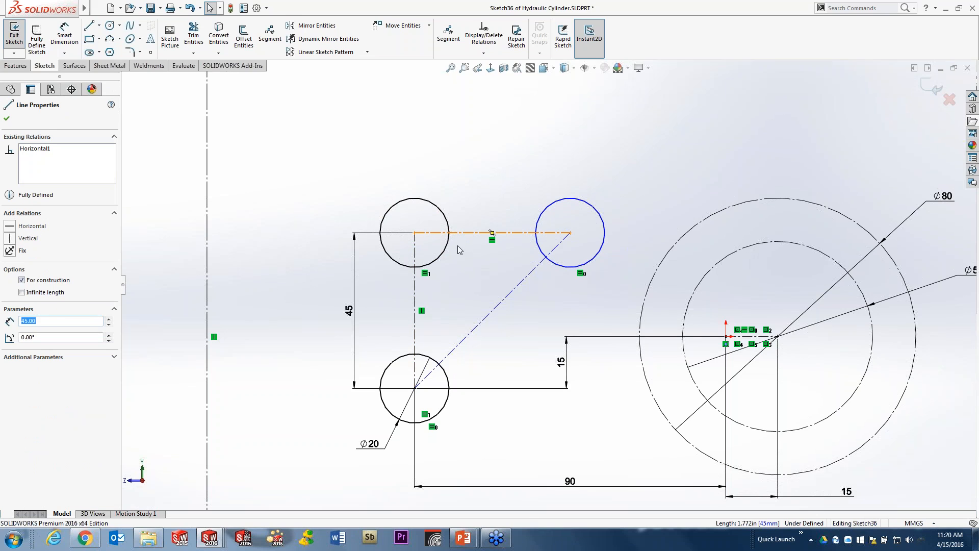
{"action": "left_click", "coordinate": [475, 266]}
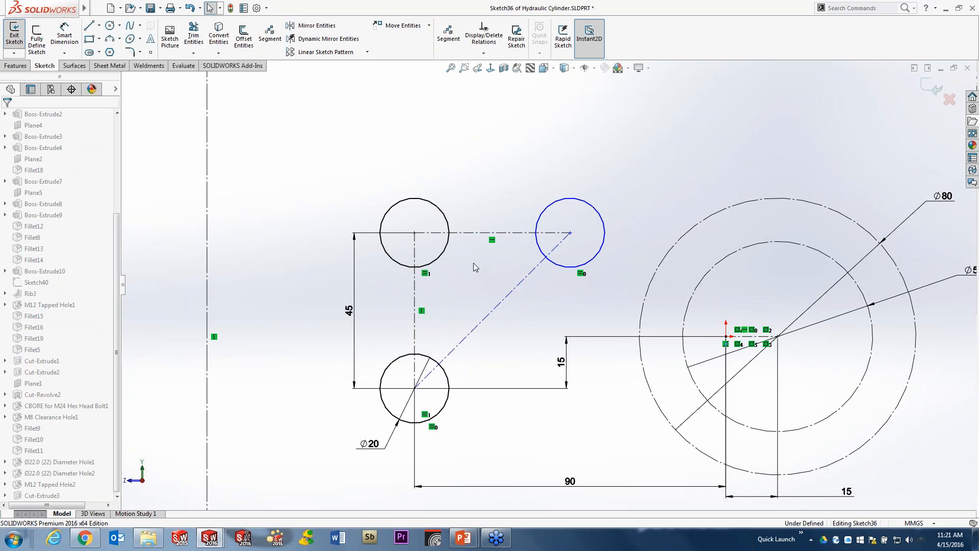
{"action": "left_click", "coordinate": [472, 234]}
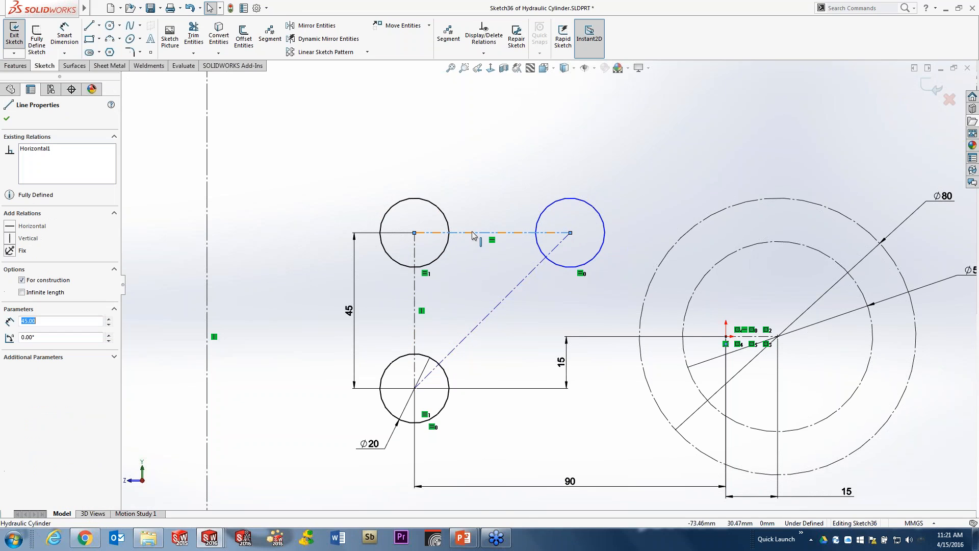
{"action": "right_click", "coordinate": [472, 235]}
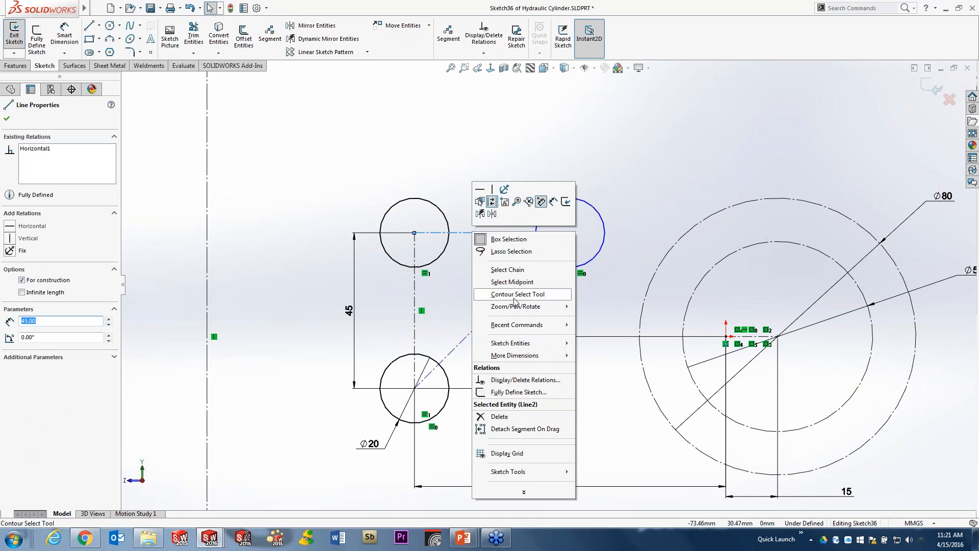
{"action": "left_click", "coordinate": [526, 429]}
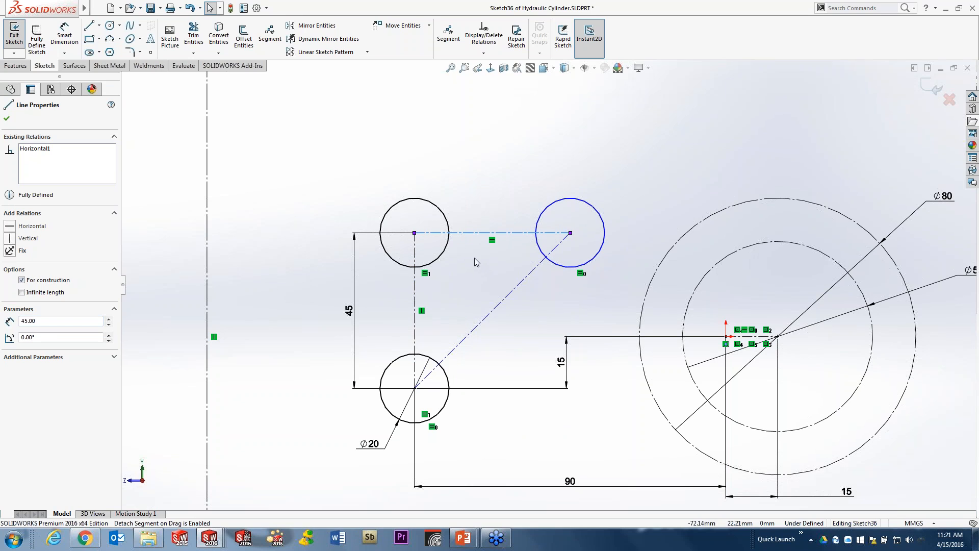
Detach the horizontal construction line's end from the upper circle's center and attach it to the vertical construction line's midpoint.
{"action": "left_click", "coordinate": [414, 233]}
{"action": "left_click_drag", "start_coordinate": [415, 233], "coordinate": [450, 274]}
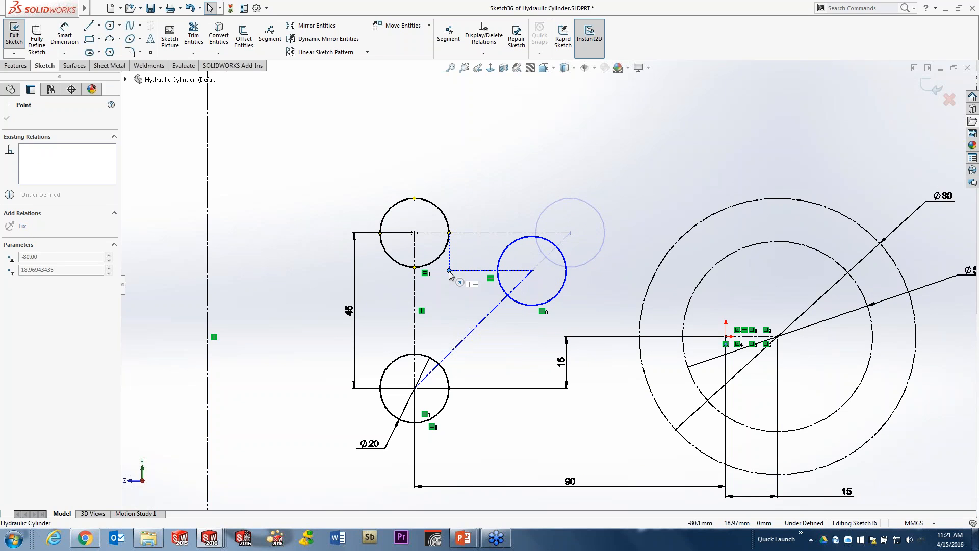
{"action": "left_click_drag", "start_coordinate": [449, 274], "coordinate": [415, 312]}
Move the free circle's center outward to about X -39.1, Y 7.5, and exit the sketch.
{"action": "left_click_drag", "start_coordinate": [492, 311], "coordinate": [603, 317]}
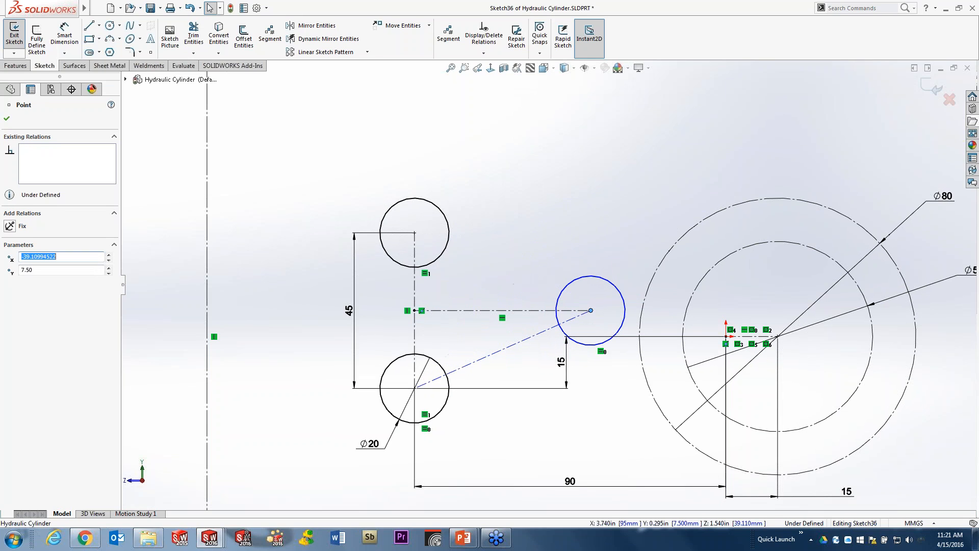
{"action": "key", "text": "Escape"}
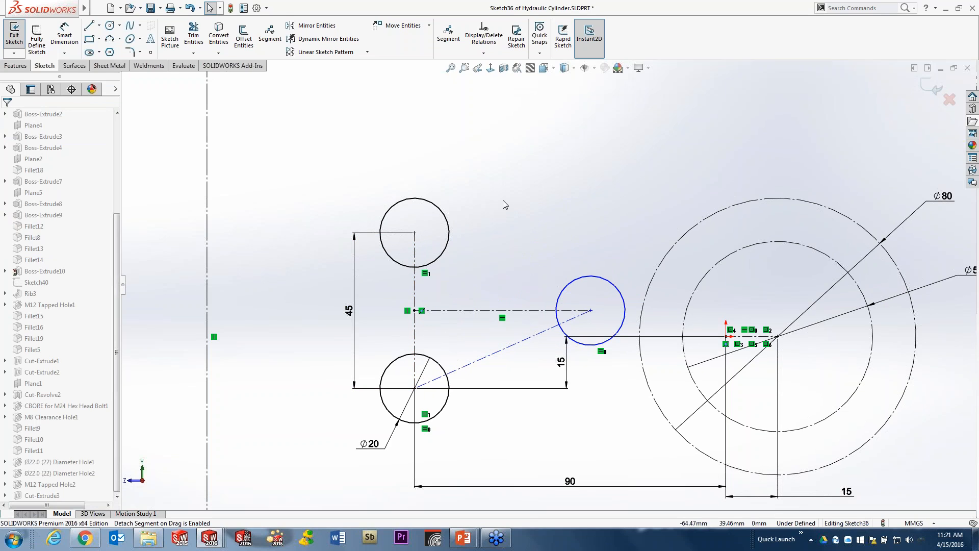
{"action": "key", "text": "d"}
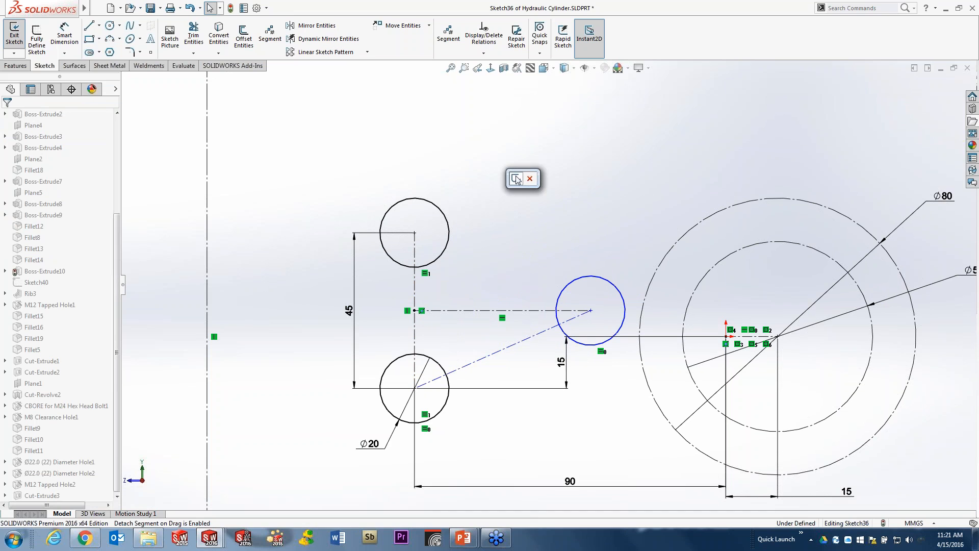
{"action": "left_click", "coordinate": [517, 179]}
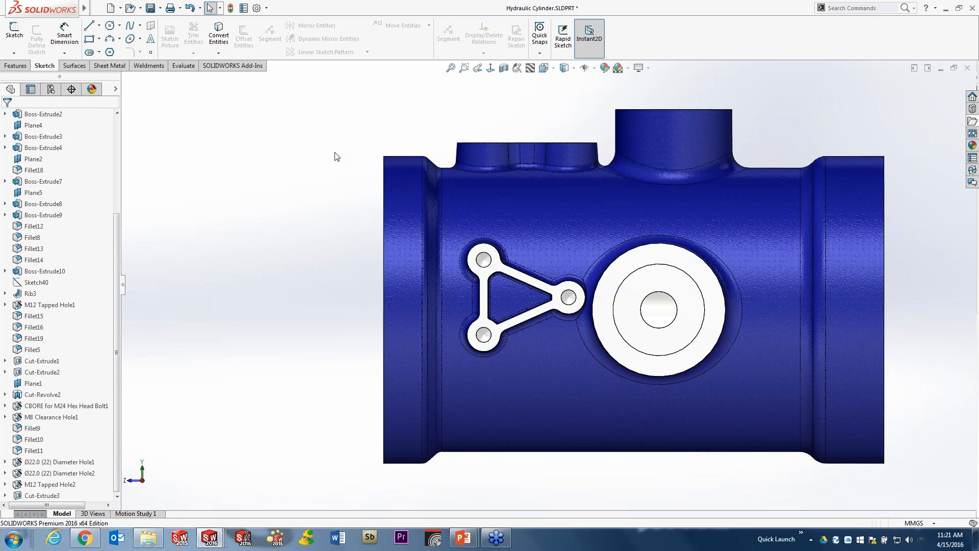
Change the M24 counterbored hole in the large top boss to an ISO bottoming tapped hole.
{"action": "middle_click_drag", "start_coordinate": [343, 155], "coordinate": [369, 226]}
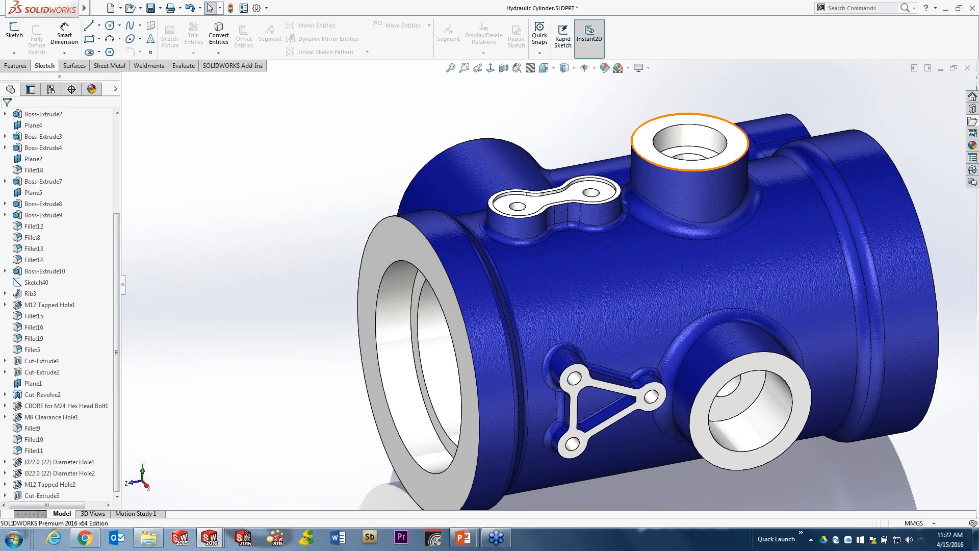
{"action": "scroll", "coordinate": [730, 102], "scroll_direction": "down", "scroll_amount": 4}
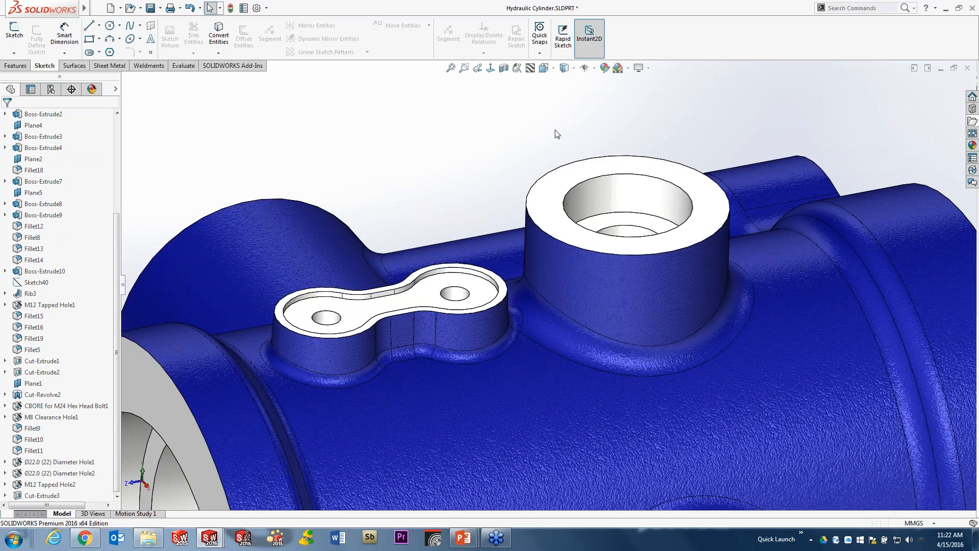
{"action": "left_click", "coordinate": [620, 195]}
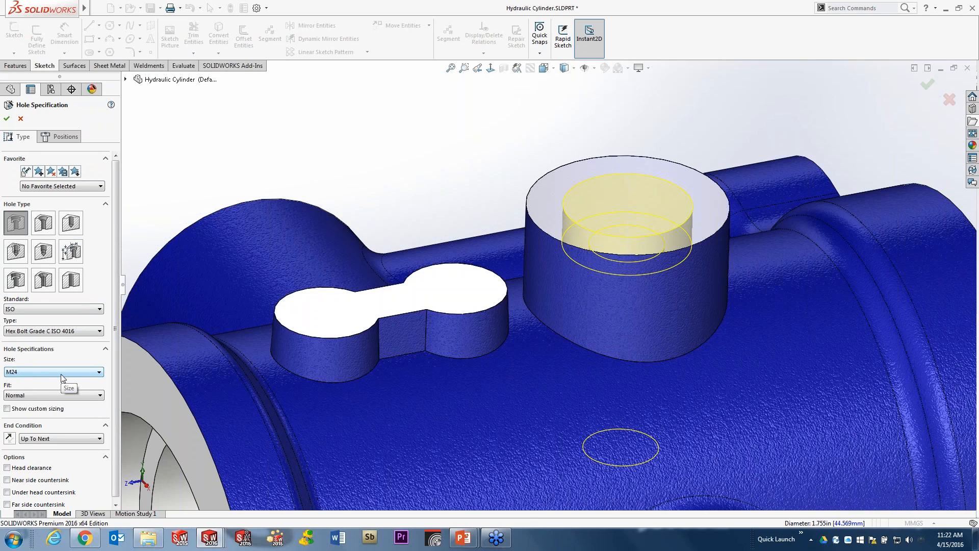
{"action": "left_click", "coordinate": [23, 260]}
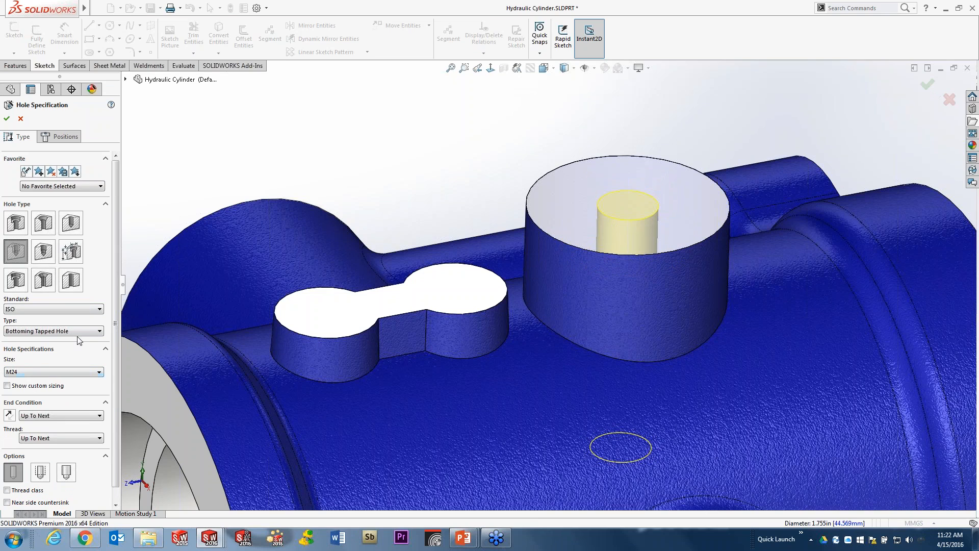
{"action": "left_click", "coordinate": [7, 118]}
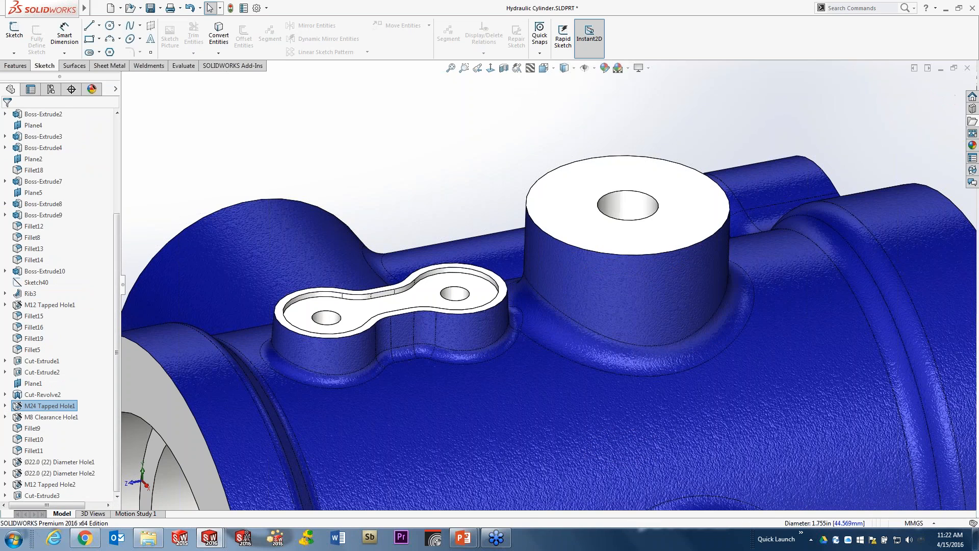
Change the two M12 tapped holes in the two-hole boss to Hex Bolt Grade C ISO 4016 counterbores, keeping the custom sizing values.
{"action": "left_click", "coordinate": [455, 294]}
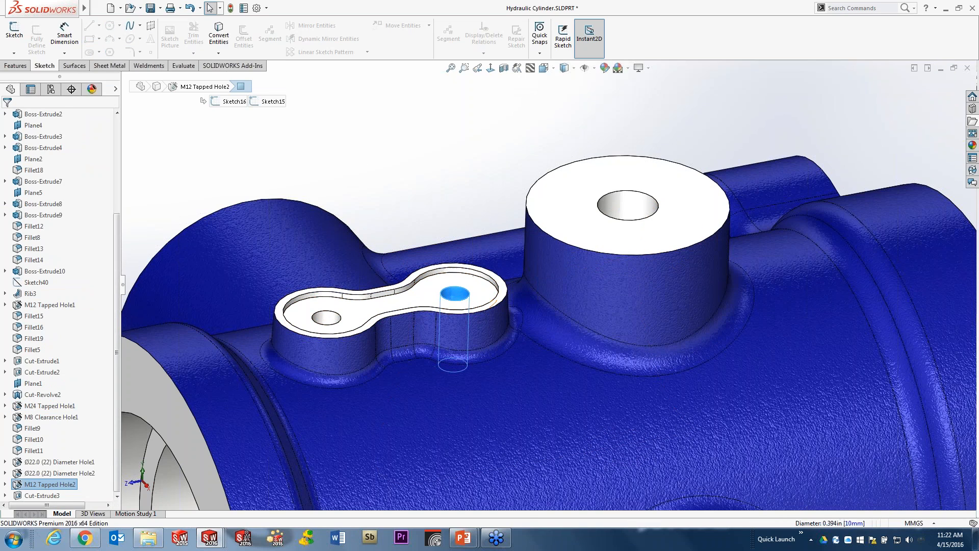
{"action": "left_click_drag", "start_coordinate": [117, 236], "coordinate": [115, 296]}
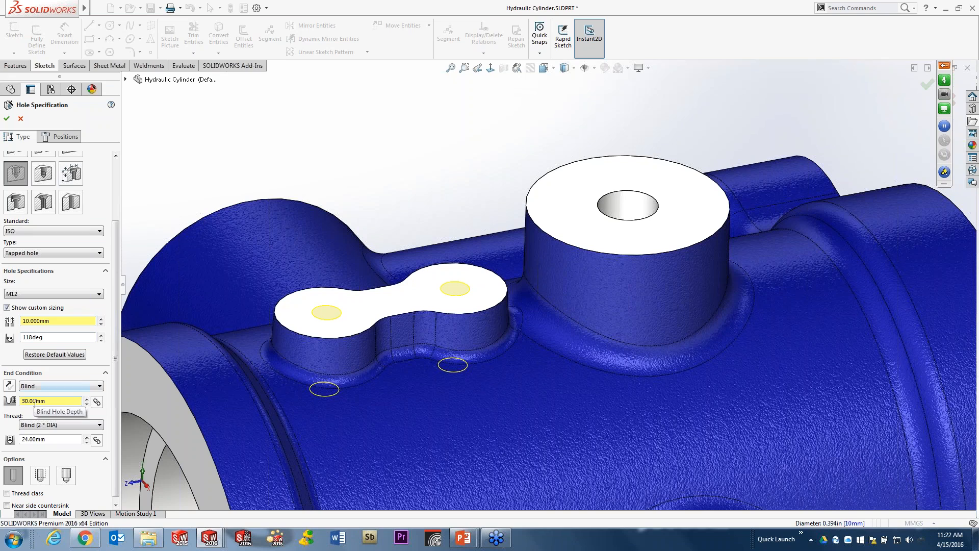
{"action": "left_click_drag", "start_coordinate": [114, 327], "coordinate": [114, 269]}
{"action": "left_click", "coordinate": [14, 225]}
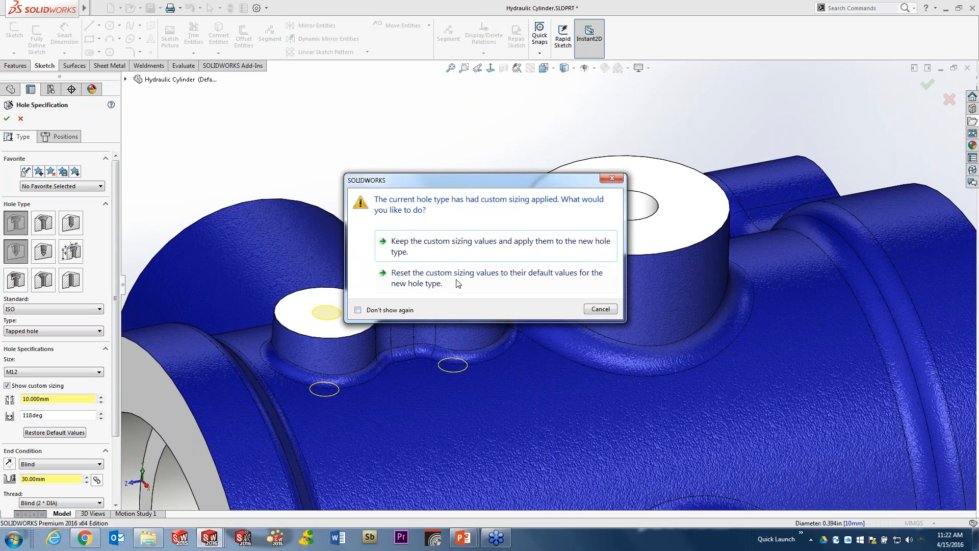
{"action": "left_click", "coordinate": [449, 249]}
{"action": "scroll", "coordinate": [116, 242], "scroll_direction": "down", "scroll_amount": 3}
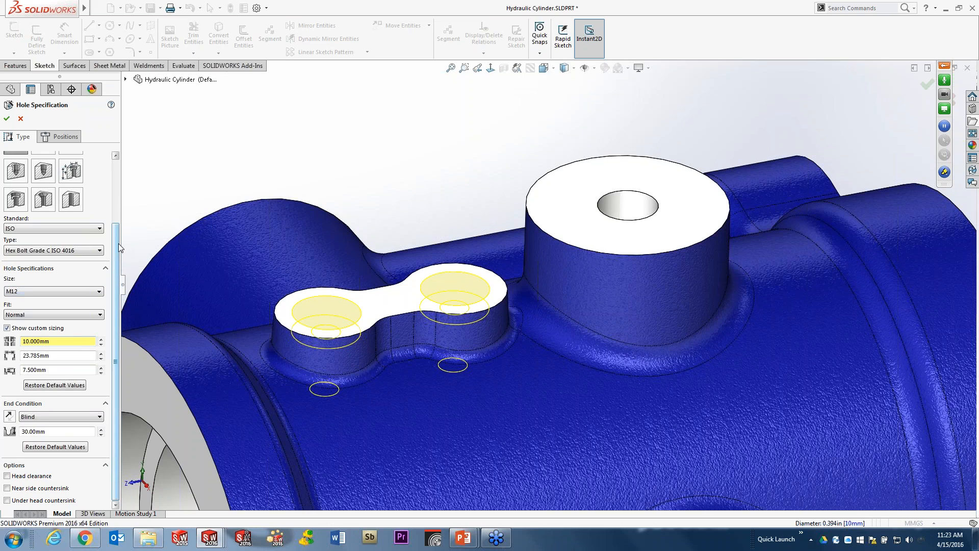
{"action": "left_click", "coordinate": [6, 120]}
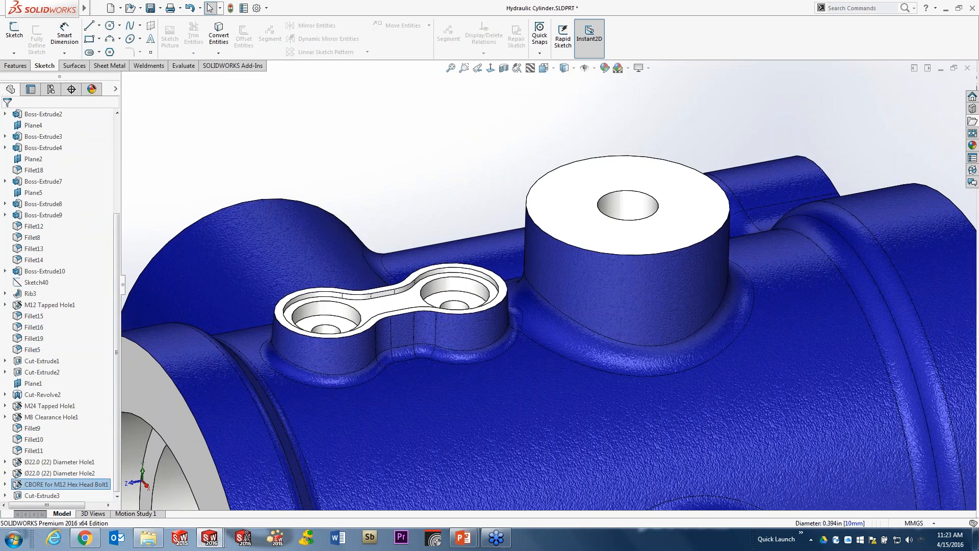
Start a Hole Wizard feature on the cylinder's ring-shaped end face and go to defining the hole positions.
{"action": "left_click", "coordinate": [452, 68]}
{"action": "mouse_move", "coordinate": [413, 262]}
{"action": "middle_mouse_down"}
{"action": "mouse_move", "coordinate": [454, 223]}
{"action": "mouse_move", "coordinate": [421, 261]}
{"action": "middle_mouse_up"}
{"action": "left_click", "coordinate": [421, 261]}
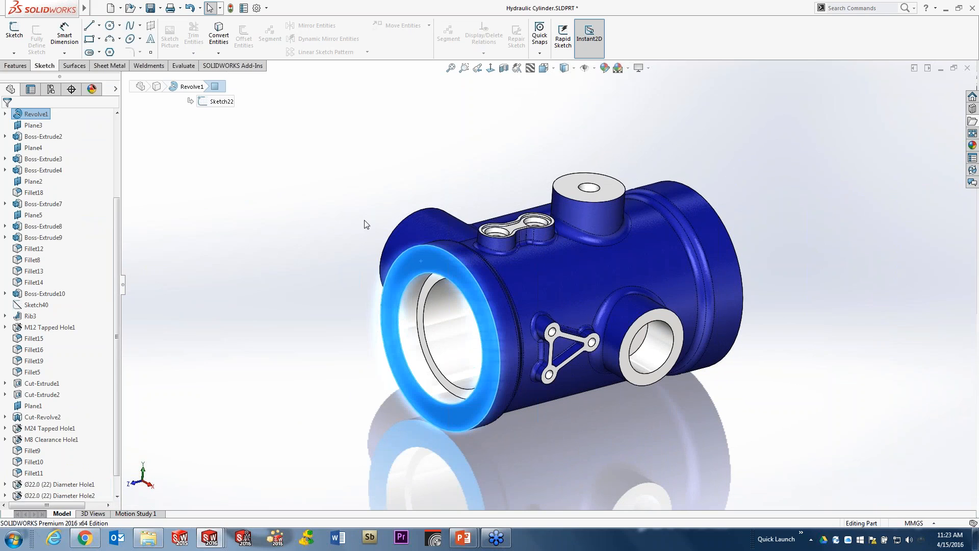
{"action": "left_click", "coordinate": [14, 66]}
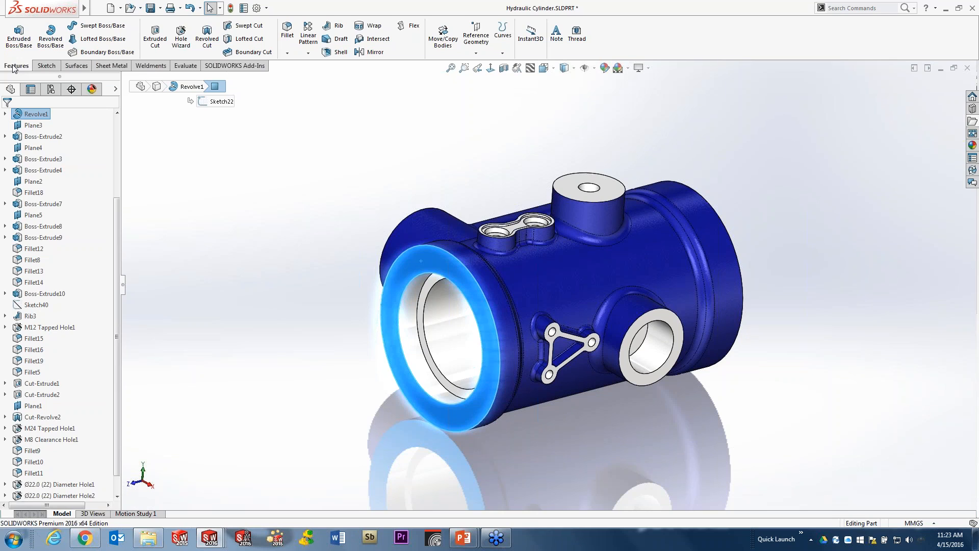
{"action": "left_click", "coordinate": [181, 37]}
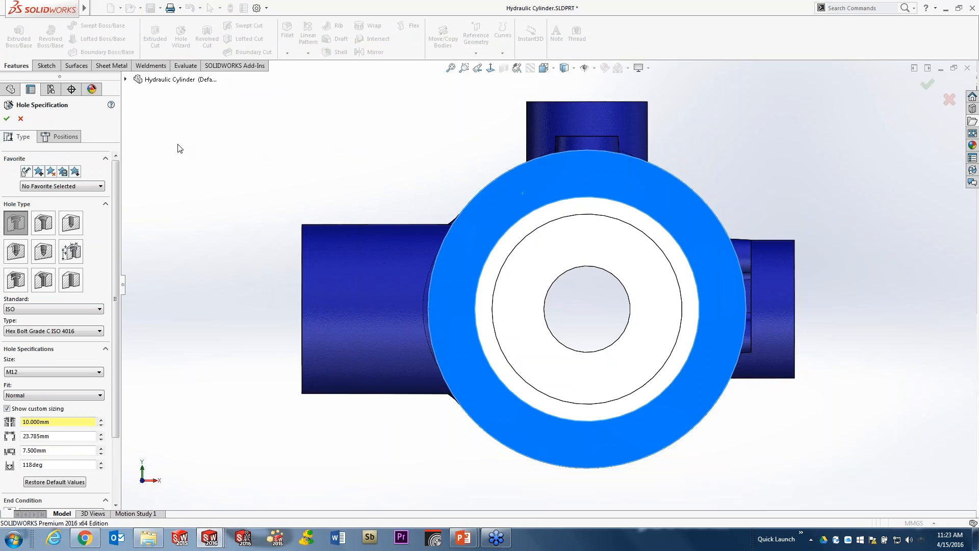
{"action": "left_click", "coordinate": [65, 137]}
Draw a 158 mm diameter construction circle centered on the origin of the end face.
{"action": "right_click_drag", "start_coordinate": [256, 140], "coordinate": [281, 141]}
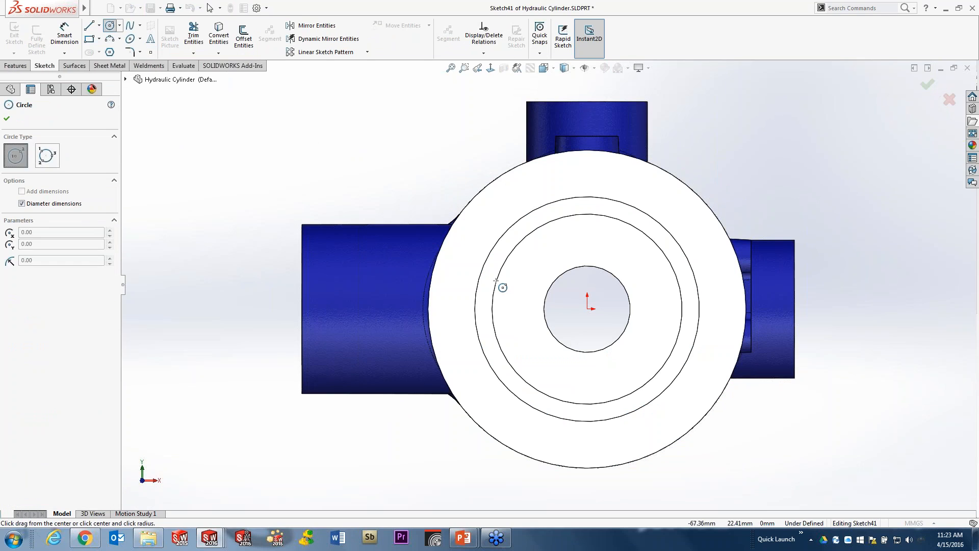
{"action": "left_click", "coordinate": [588, 309]}
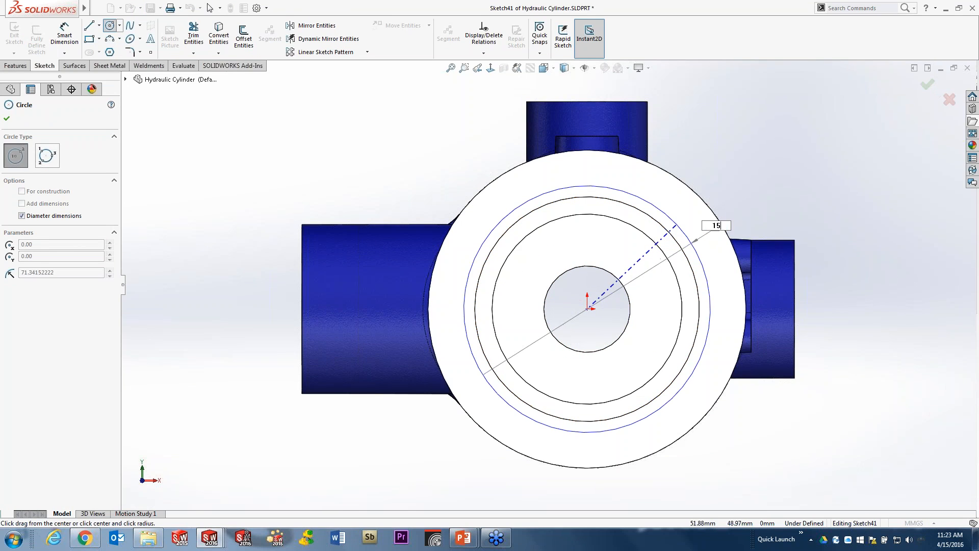
{"action": "left_click", "coordinate": [686, 215]}
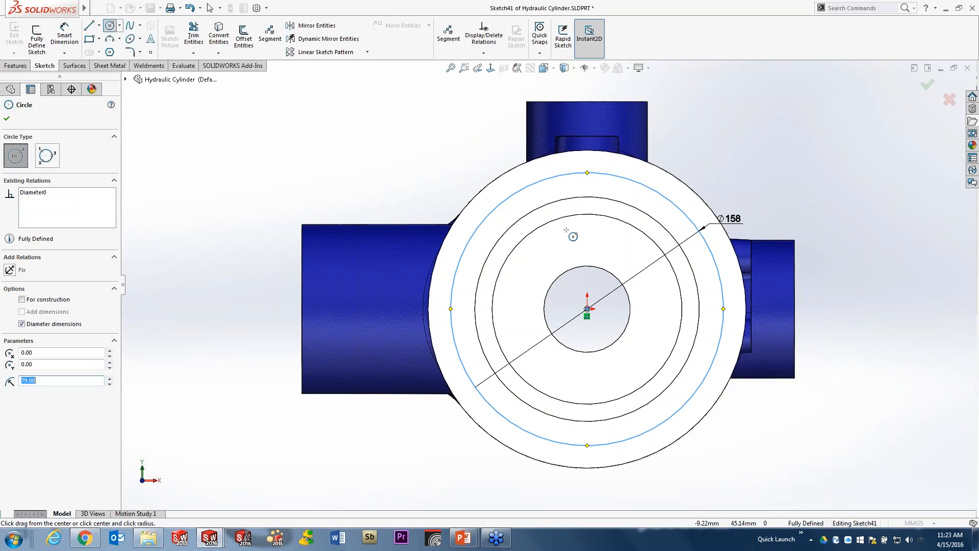
{"action": "left_click", "coordinate": [22, 300]}
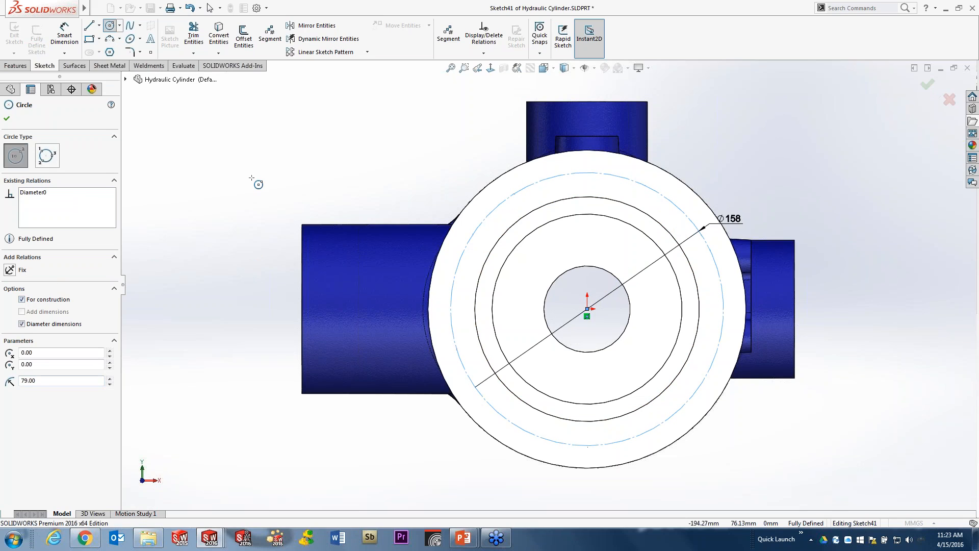
{"action": "key", "text": "Escape"}
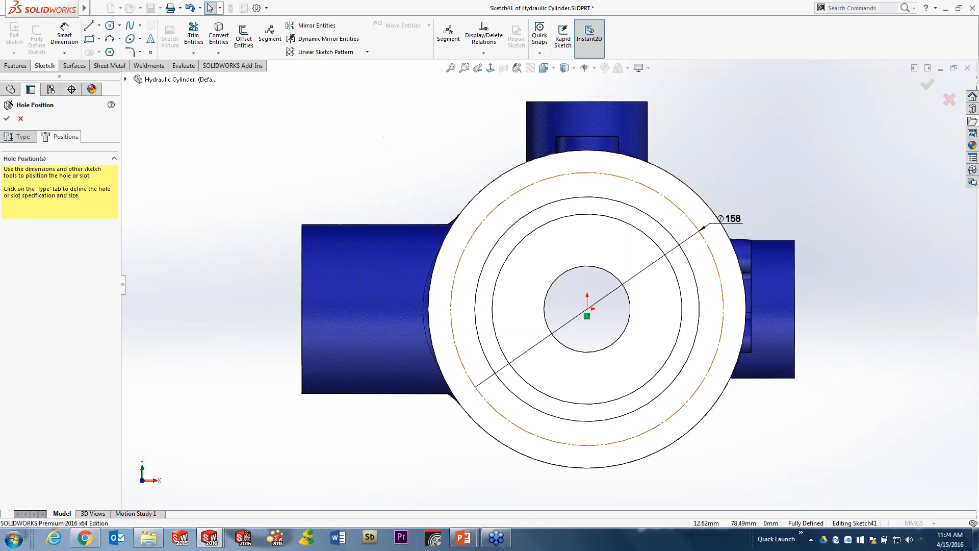
Divide the construction circle into six equally spaced sketch points with the Segment tool.
{"action": "left_click", "coordinate": [612, 178]}
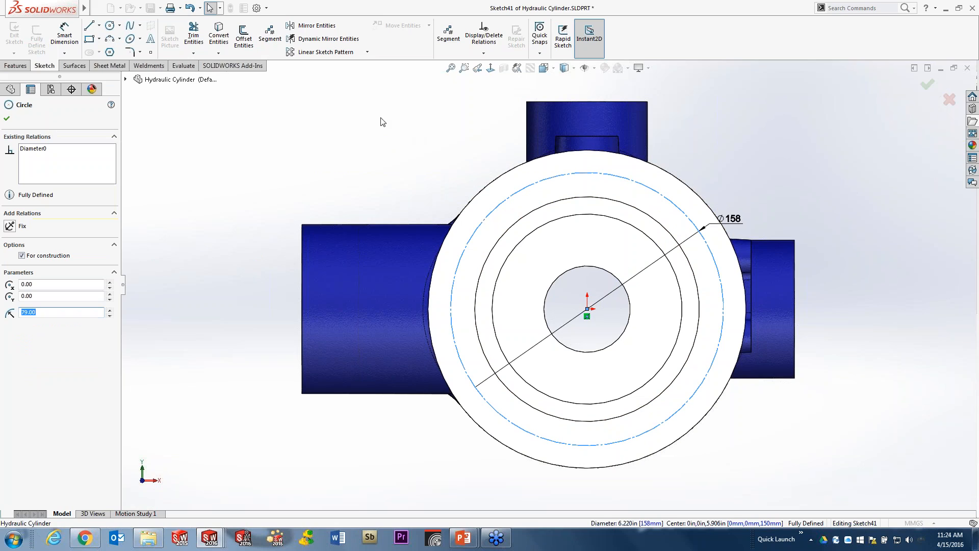
{"action": "left_click", "coordinate": [270, 33]}
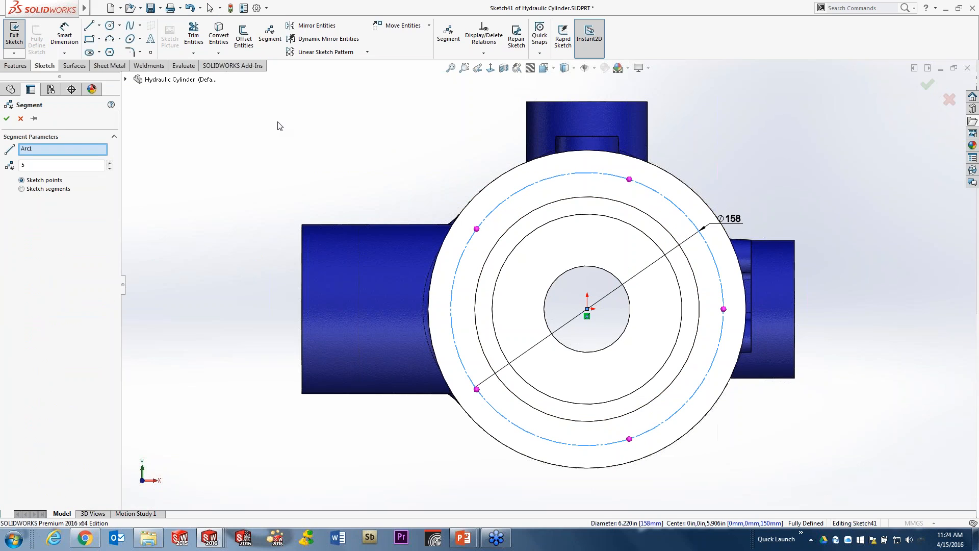
{"action": "left_click", "coordinate": [29, 190]}
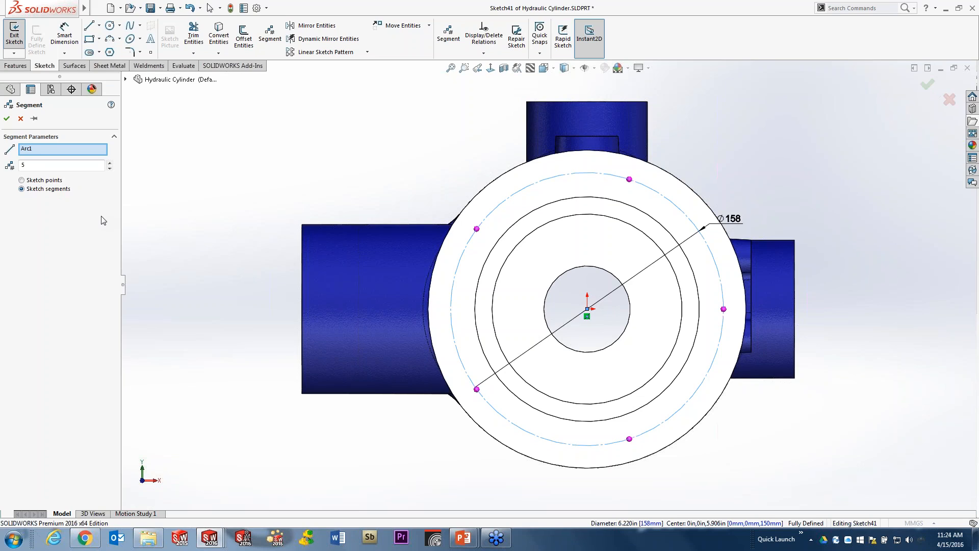
{"action": "left_click", "coordinate": [30, 182]}
{"action": "left_click", "coordinate": [110, 162]}
{"action": "left_click", "coordinate": [7, 118]}
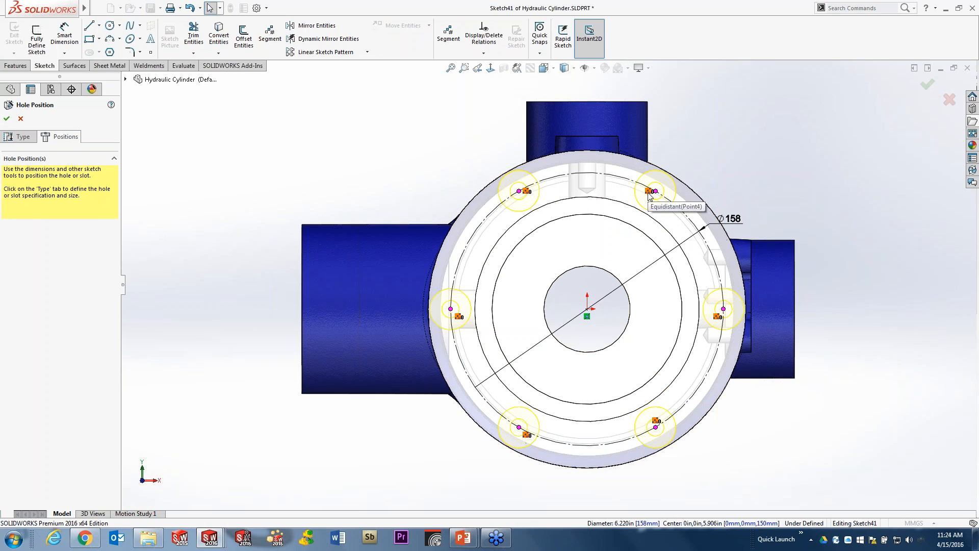
Rotate the equally spaced hole points so that one lies vertically above the origin on the construction circle.
{"action": "left_click_drag", "start_coordinate": [656, 191], "coordinate": [600, 180]}
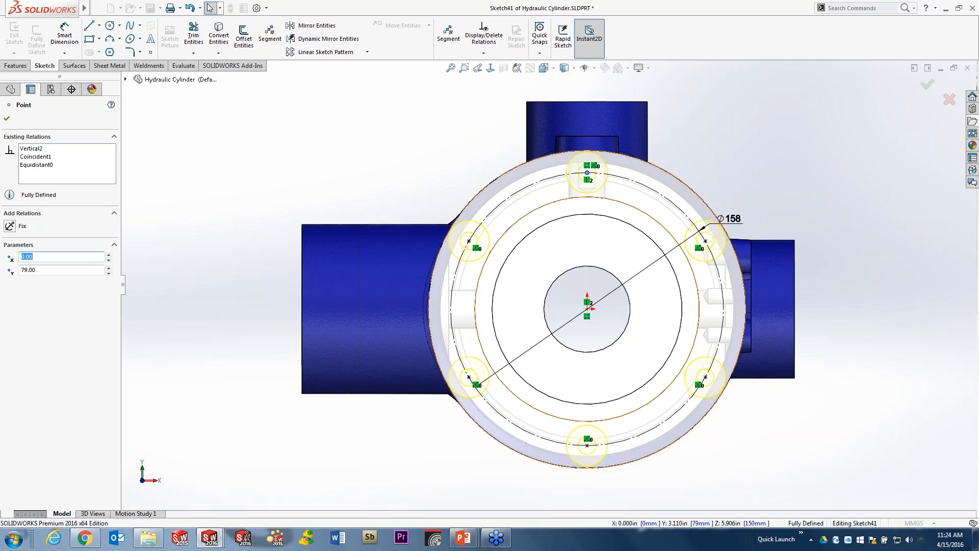
{"action": "left_click", "coordinate": [469, 240]}
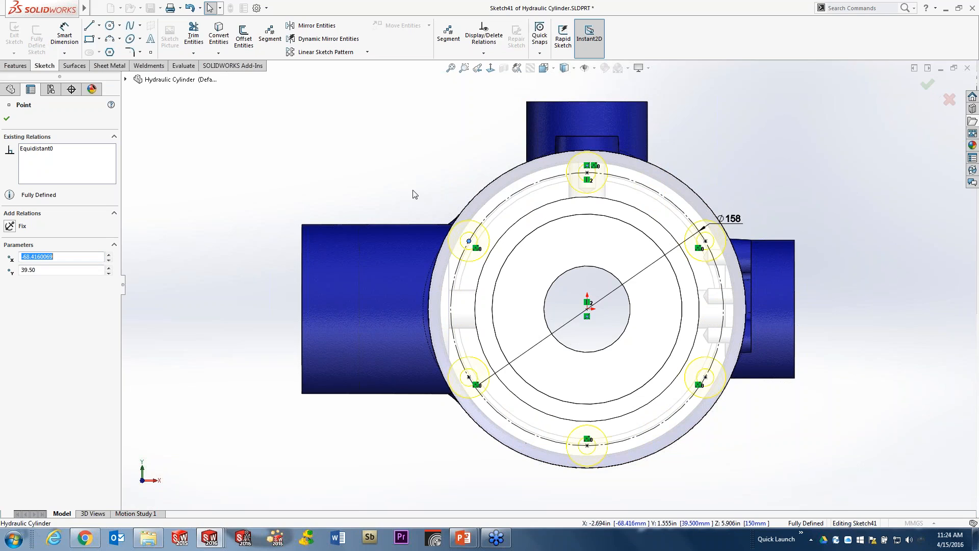
Delete one equidistant hole point from the construction circle and edit the segment points to a count of eight.
{"action": "key", "text": "Delete"}
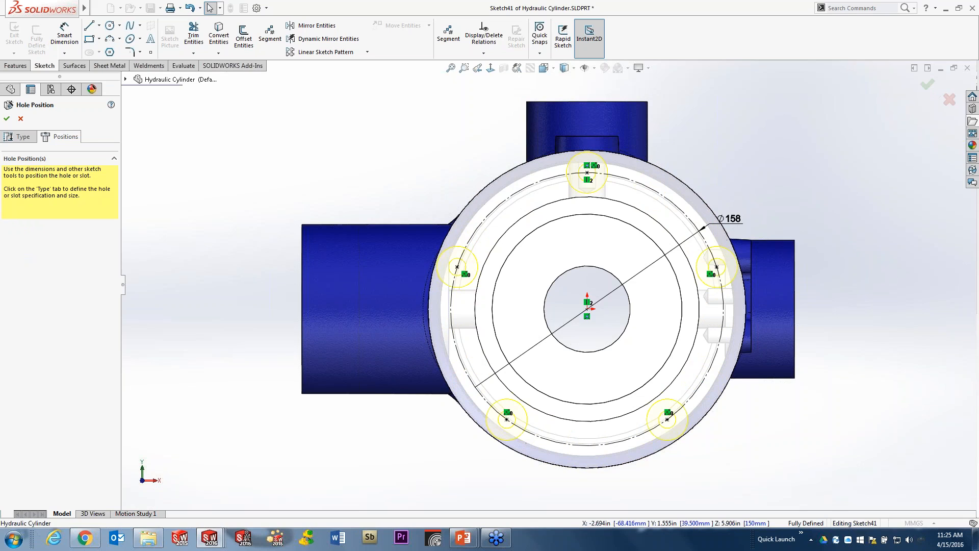
{"action": "right_click", "coordinate": [465, 275]}
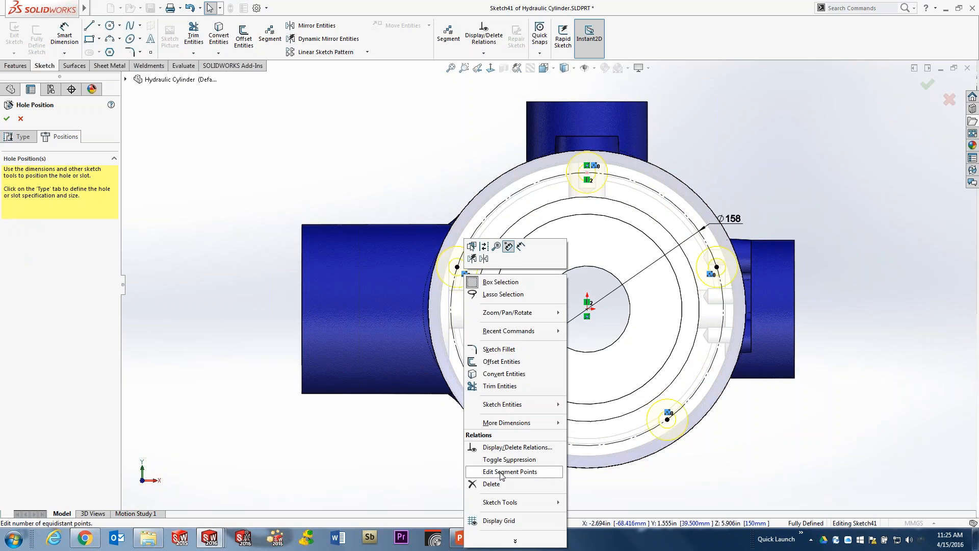
{"action": "left_click", "coordinate": [520, 472]}
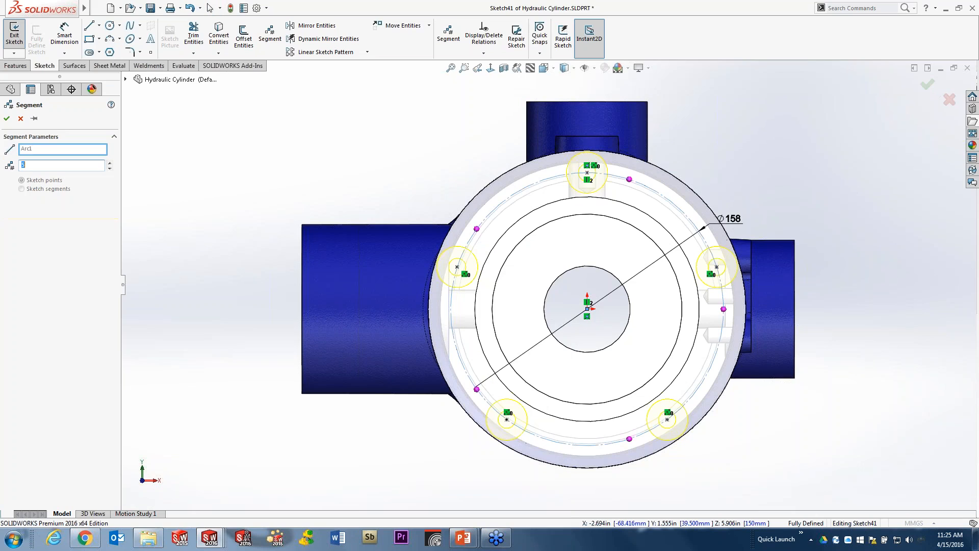
{"action": "left_click", "coordinate": [110, 163]}
{"action": "left_click", "coordinate": [110, 162]}
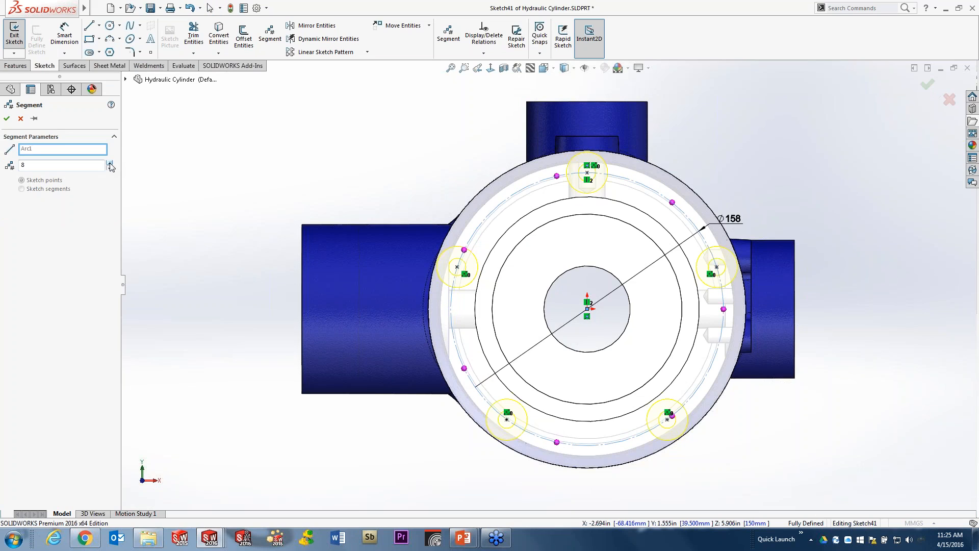
{"action": "left_click", "coordinate": [7, 118]}
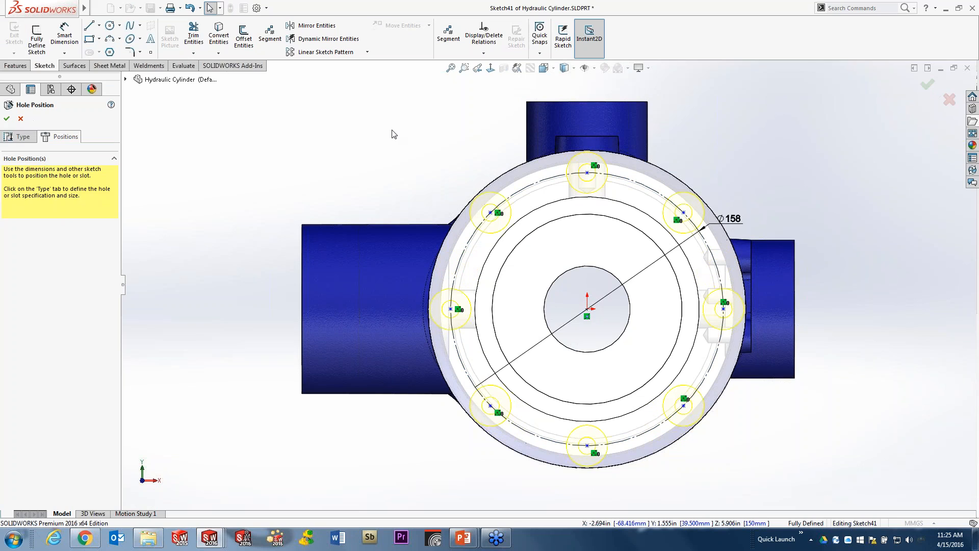
Constrain the uppermost hole point vertically with the origin and complete the hole feature on the cylinder's end face.
{"action": "left_click", "coordinate": [587, 174]}
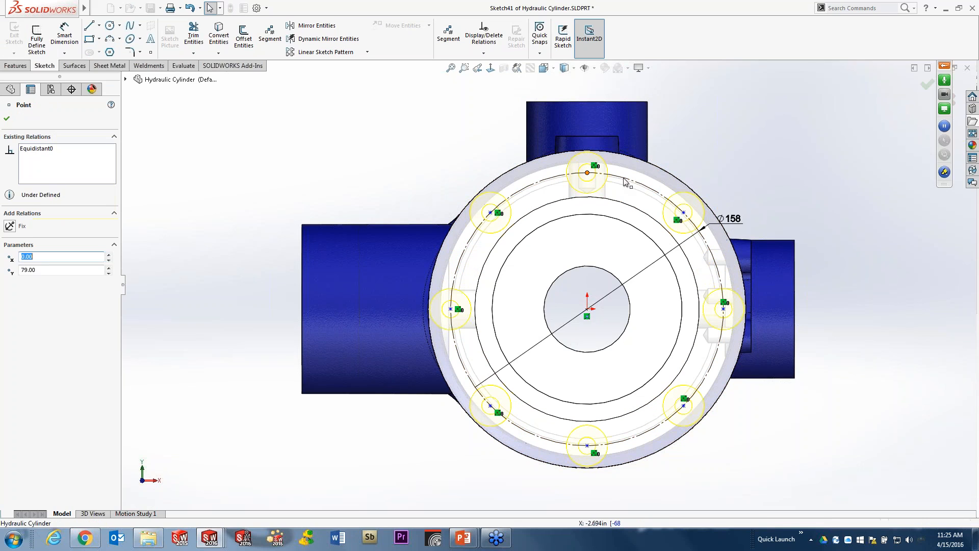
{"action": "left_click", "coordinate": [588, 176]}
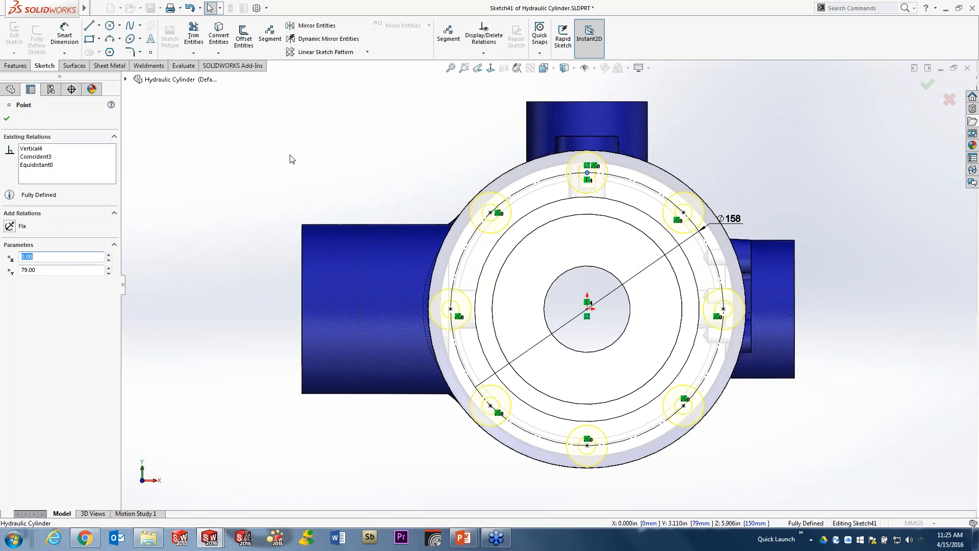
{"action": "left_click", "coordinate": [11, 90]}
{"action": "left_click", "coordinate": [927, 85]}
{"action": "mouse_move", "coordinate": [403, 142]}
{"action": "middle_mouse_down"}
{"action": "mouse_move", "coordinate": [361, 146]}
{"action": "mouse_move", "coordinate": [352, 184]}
{"action": "middle_mouse_up"}
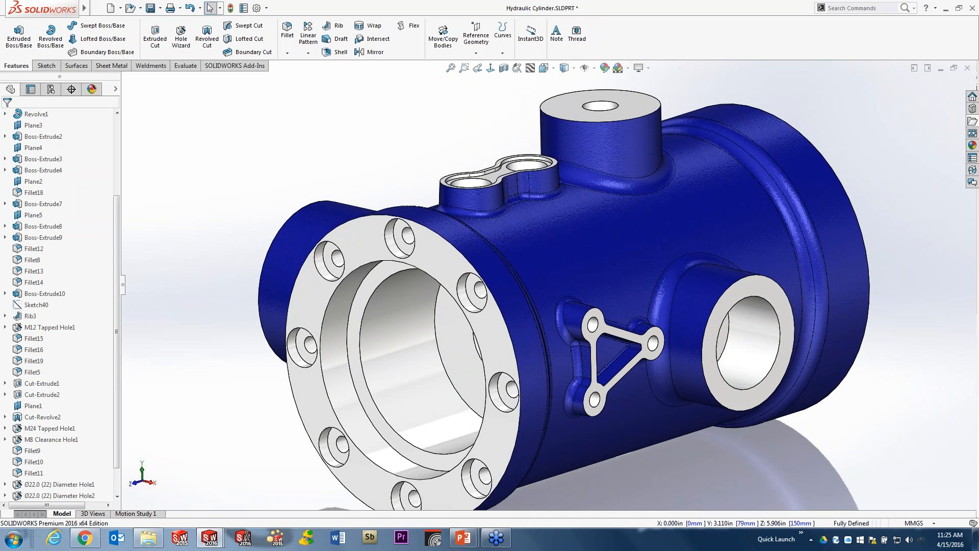
{"action": "key", "text": "f"}
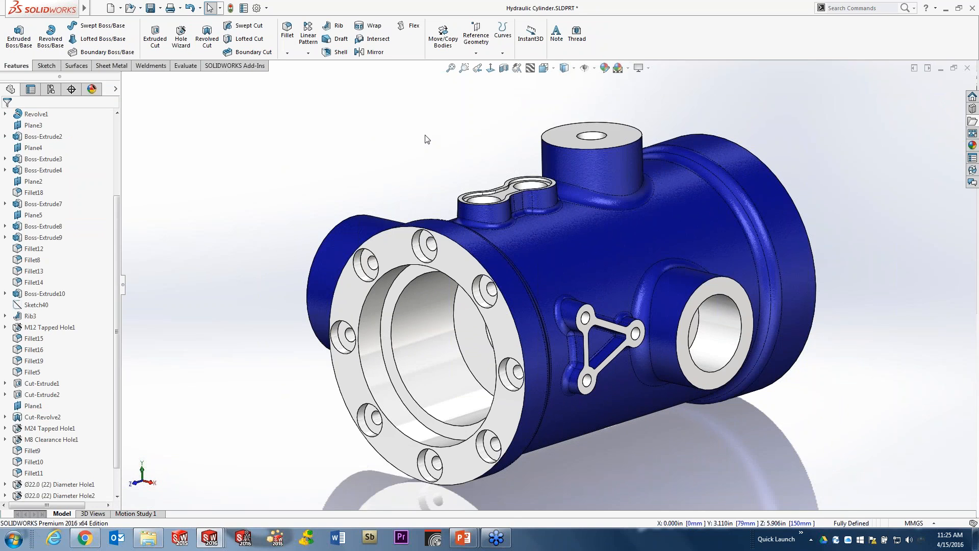
In the Valve assembly, edit the Gasket part in place and start a sketch on the Hydraulic Cylinder's flat end face.
{"action": "key", "text": "ctrl+Tab"}
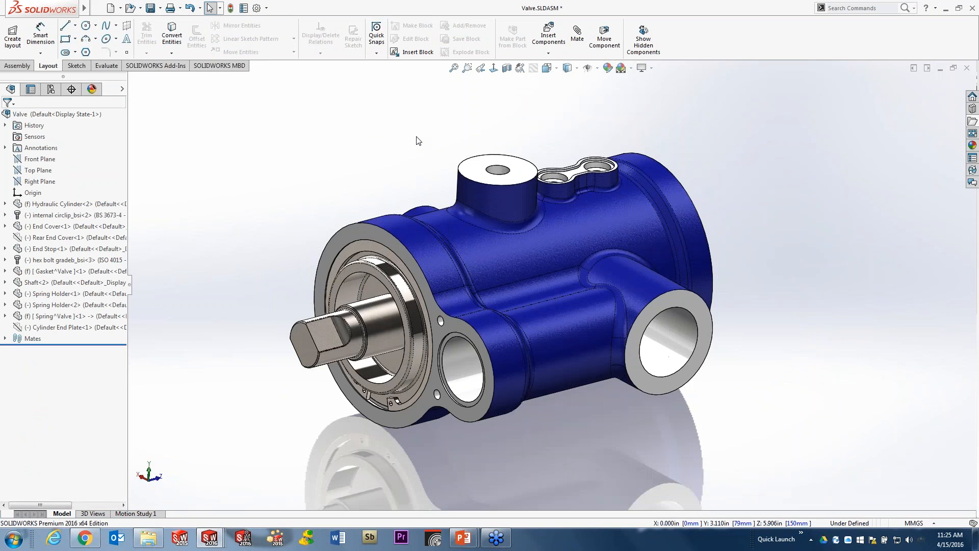
{"action": "scroll", "coordinate": [268, 322], "scroll_direction": "down", "scroll_amount": 3}
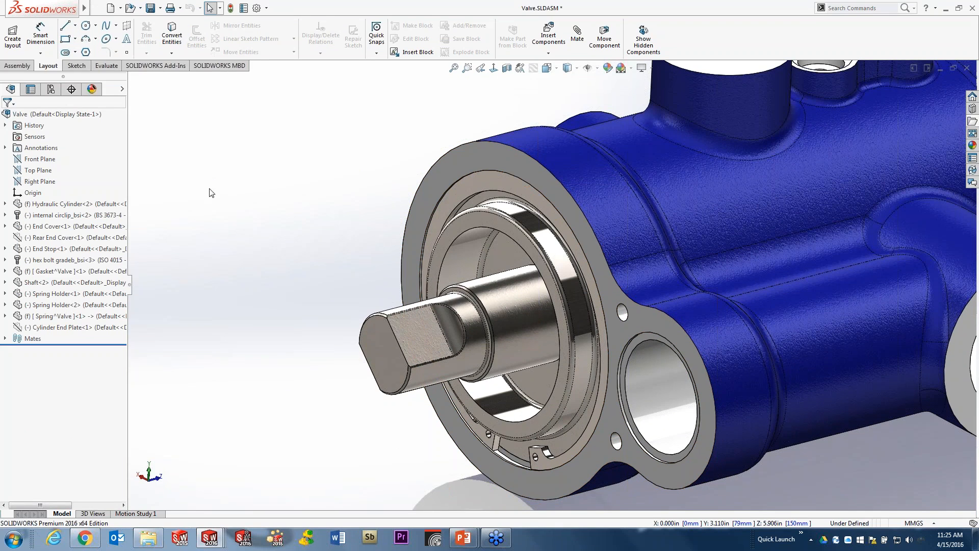
{"action": "left_click", "coordinate": [80, 273]}
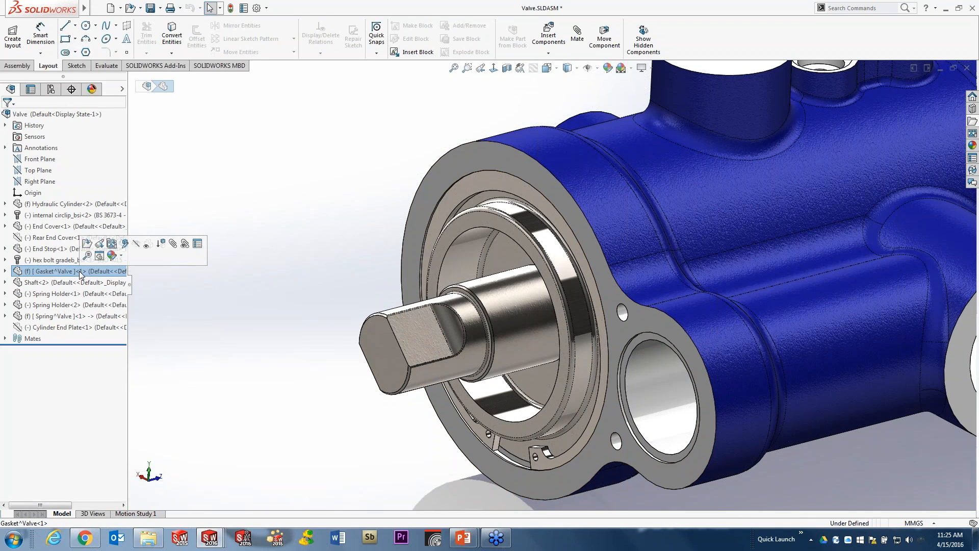
{"action": "left_click", "coordinate": [125, 244]}
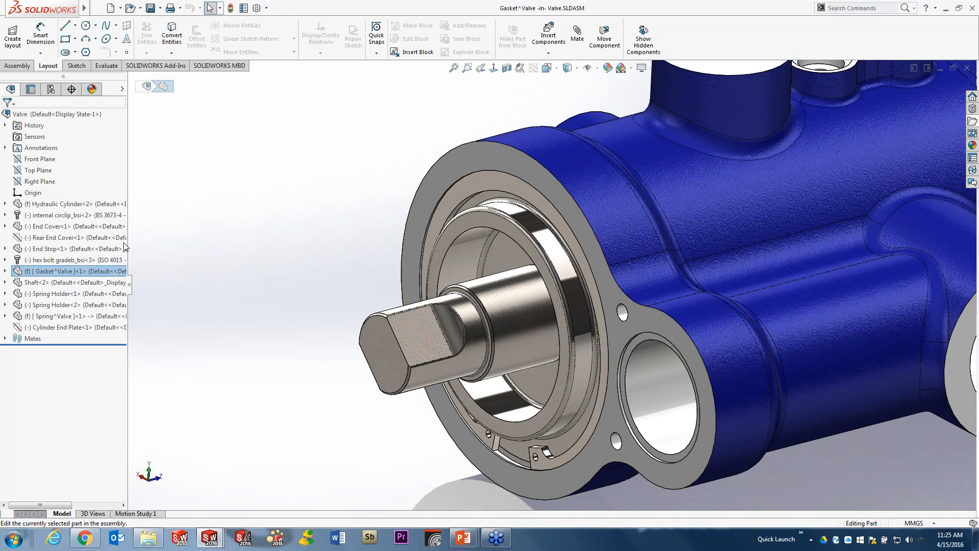
{"action": "left_click", "coordinate": [461, 160]}
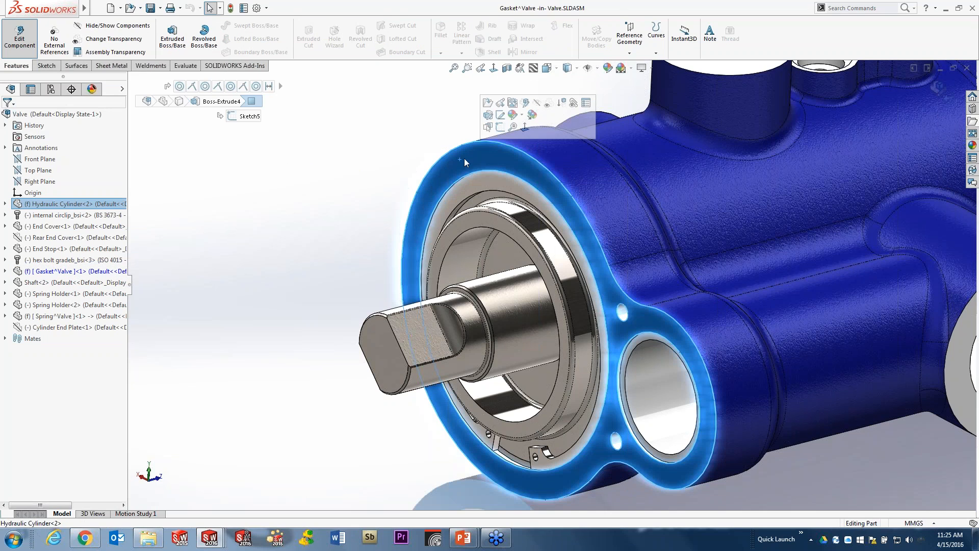
{"action": "left_click", "coordinate": [500, 128]}
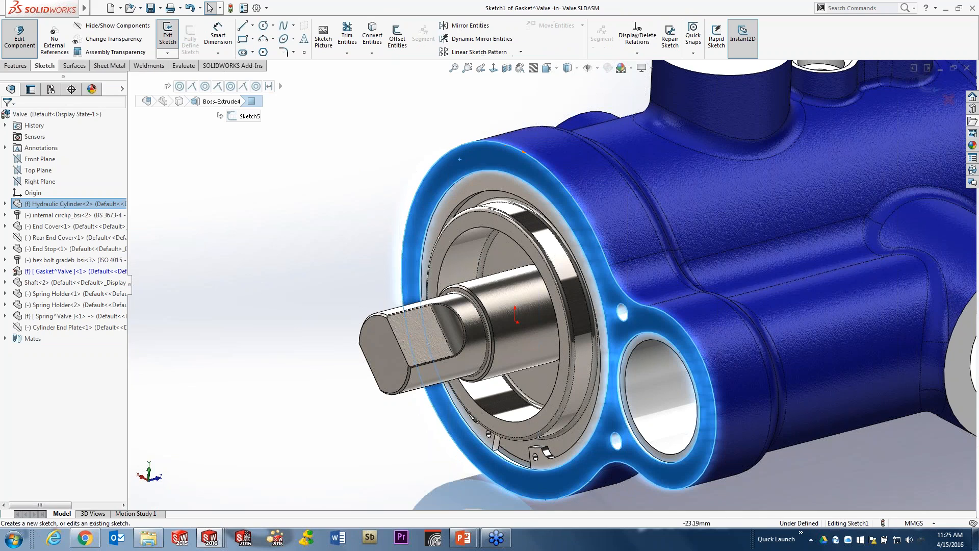
Convert the outer boundary of the cylinder's end face into gasket sketch entities.
{"action": "left_click", "coordinate": [367, 45]}
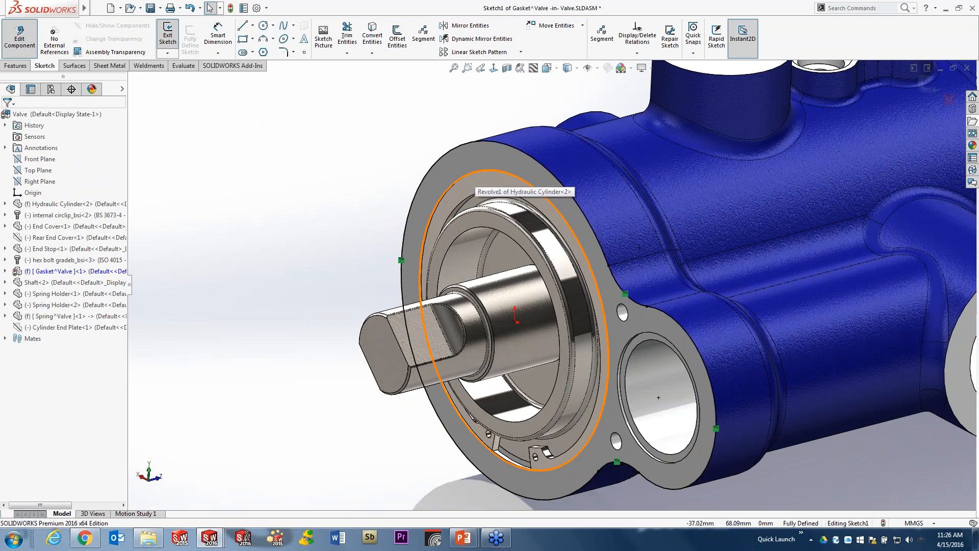
{"action": "left_click", "coordinate": [476, 152]}
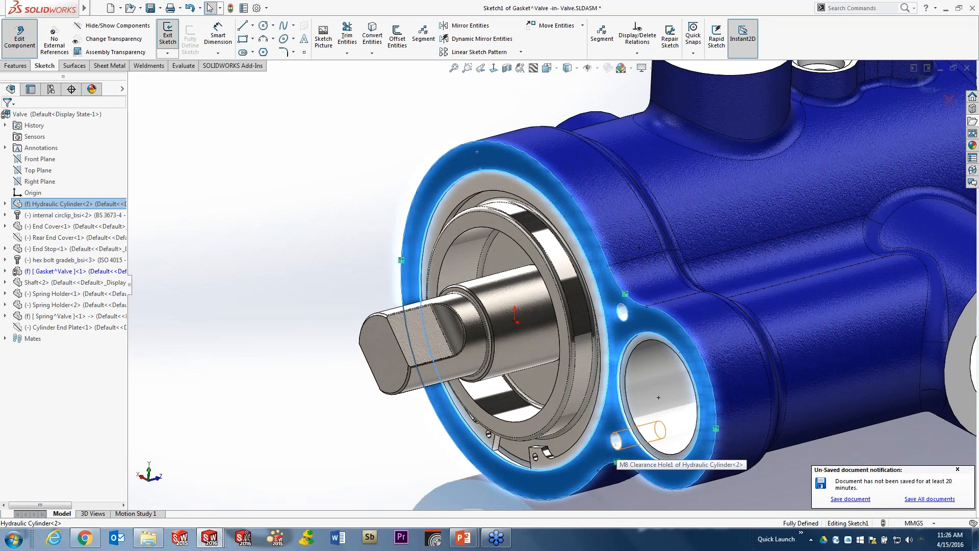
{"action": "left_click", "coordinate": [362, 147]}
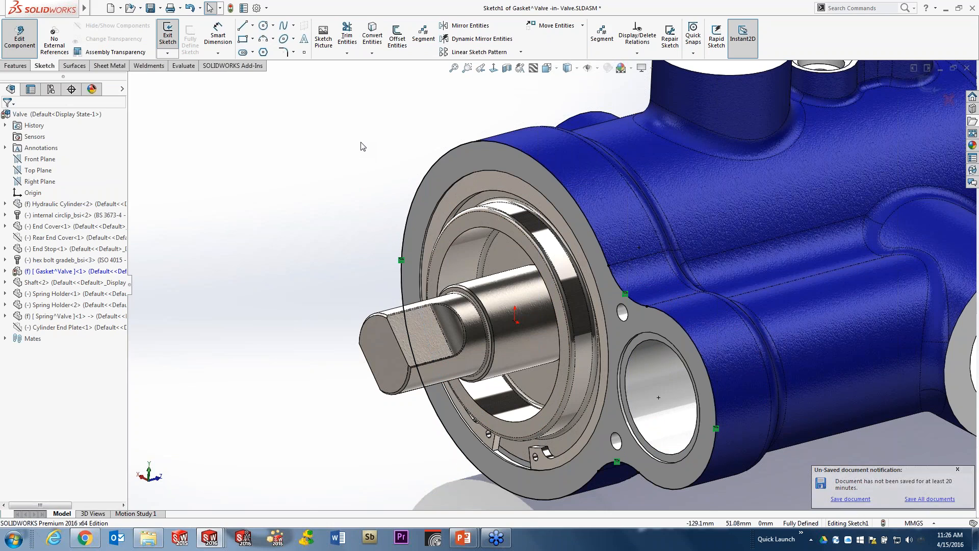
Use Convert Entities on the cylinder's end face with all of its inner loops selected.
{"action": "left_click", "coordinate": [373, 41]}
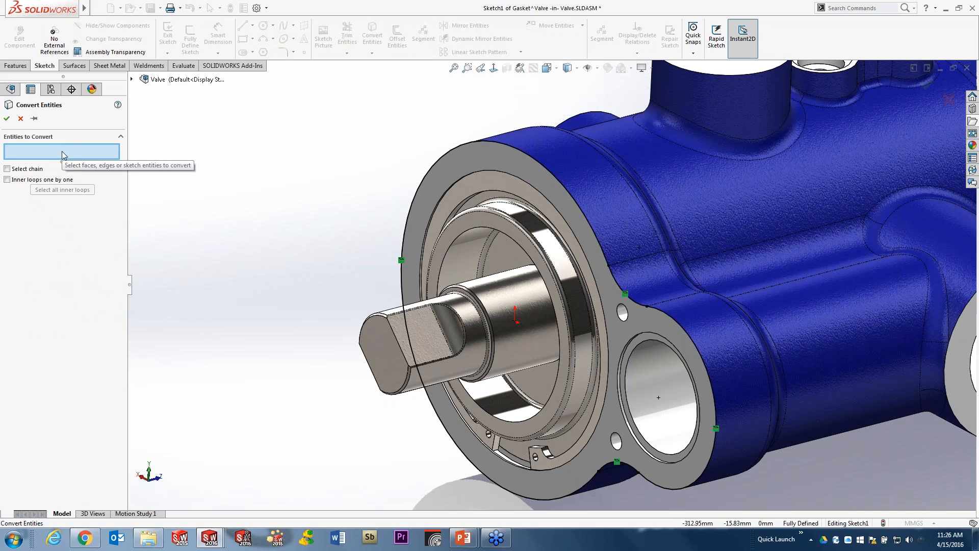
{"action": "left_click", "coordinate": [477, 161]}
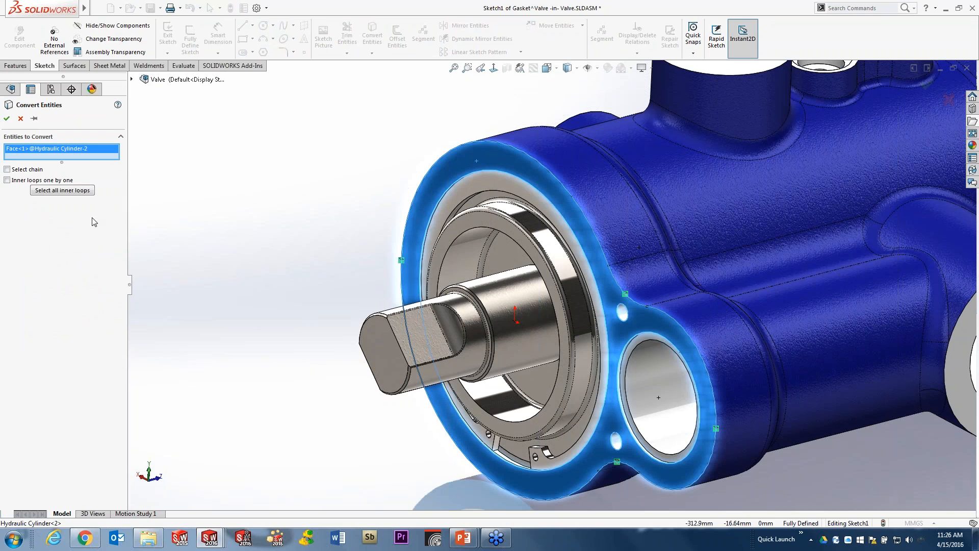
{"action": "left_click", "coordinate": [60, 196]}
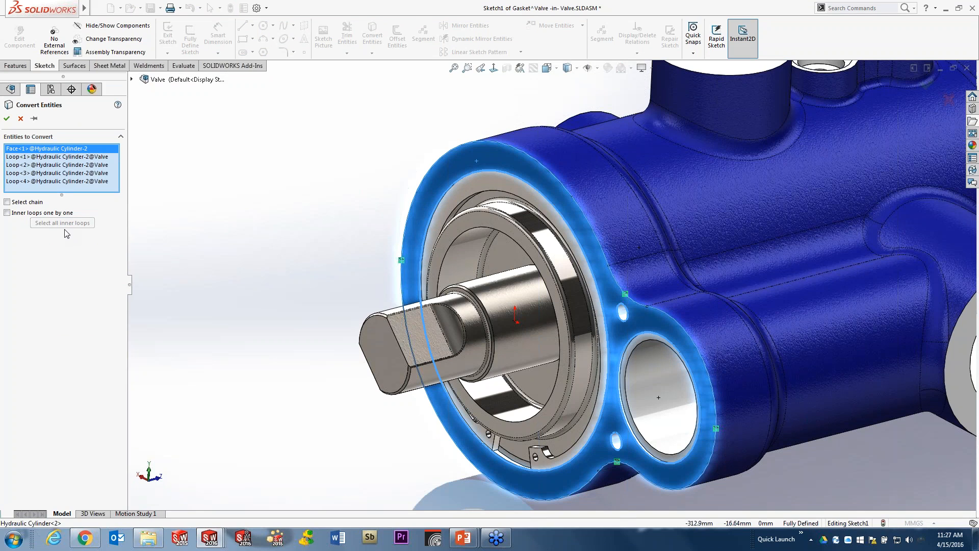
{"action": "left_click", "coordinate": [7, 119]}
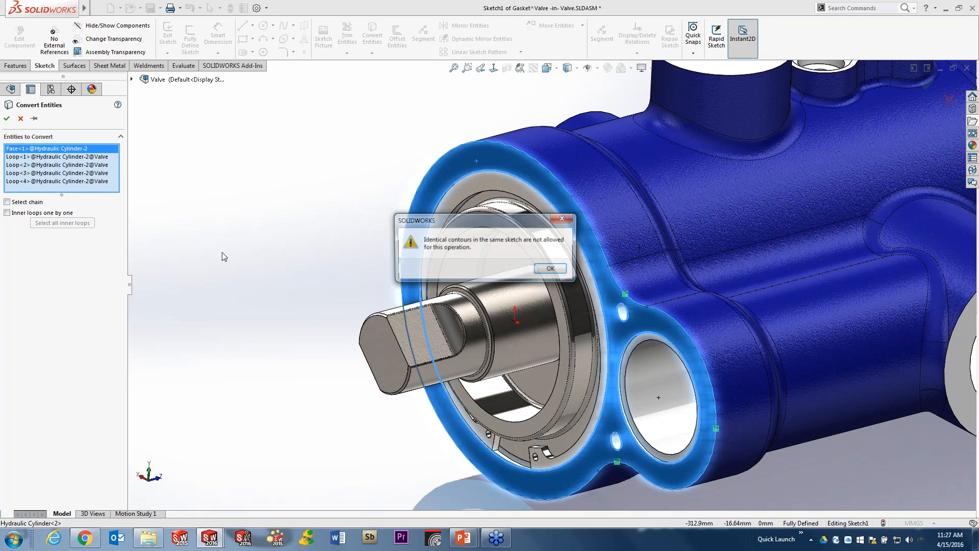
{"action": "left_click", "coordinate": [549, 270]}
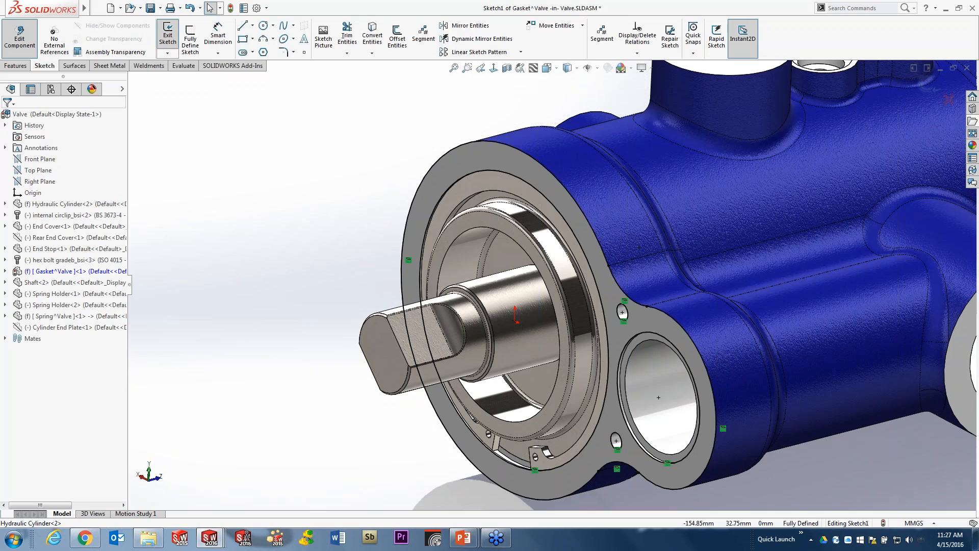
Extrude the gasket sketch outward from the end face as a blind boss about 3.4 mm thick.
{"action": "left_click", "coordinate": [23, 66]}
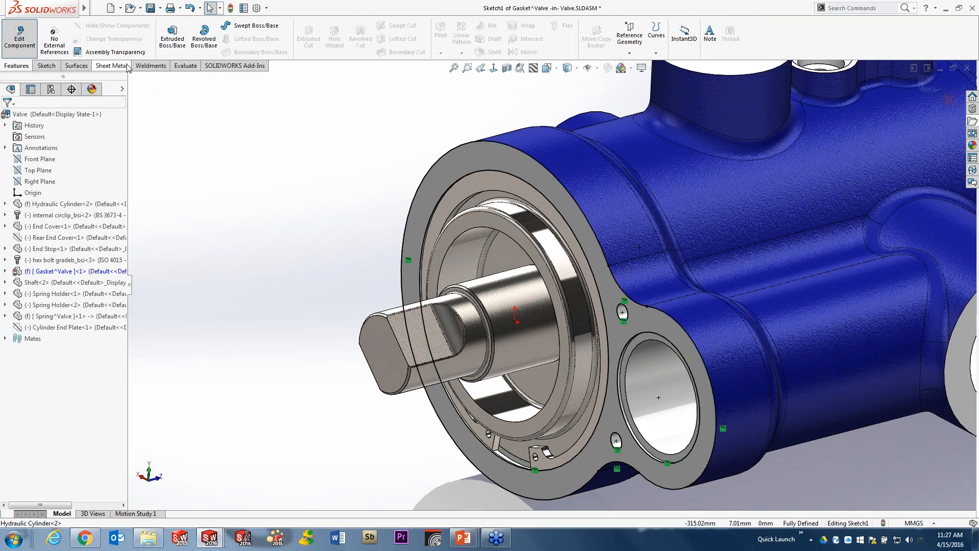
{"action": "left_click", "coordinate": [172, 38]}
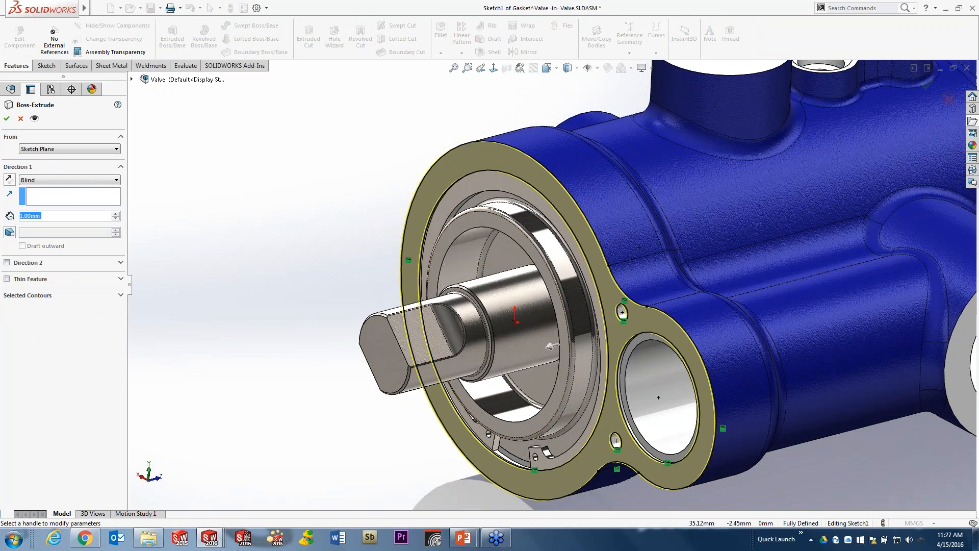
{"action": "left_click_drag", "start_coordinate": [551, 345], "coordinate": [540, 343]}
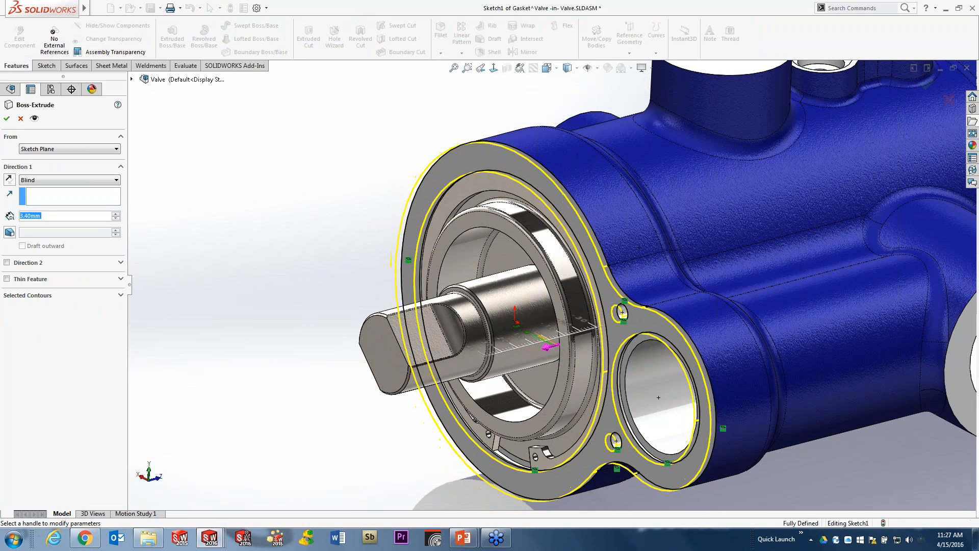
{"action": "key", "text": "Return"}
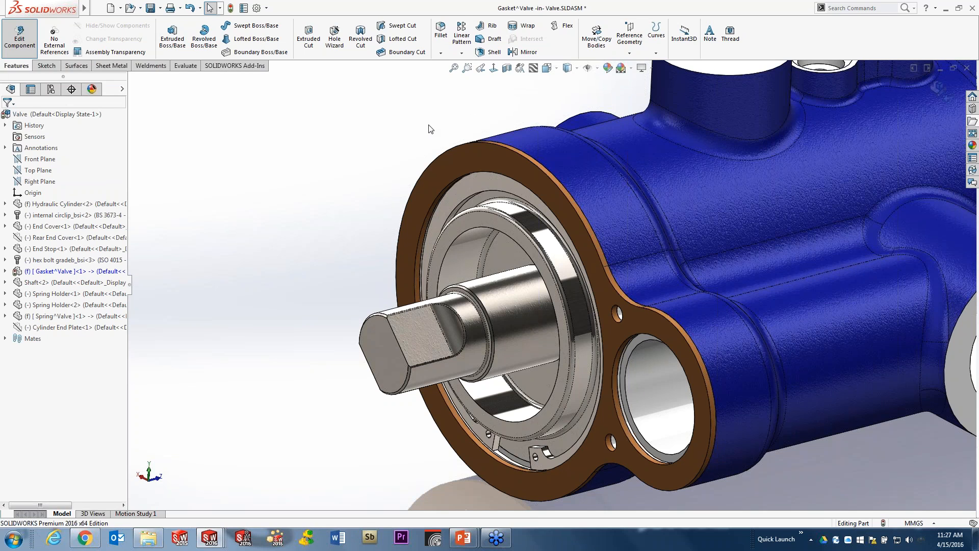
Finish editing the gasket in place, return to the Valve assembly and switch to the PowerPoint presentation.
{"action": "left_click", "coordinate": [453, 67]}
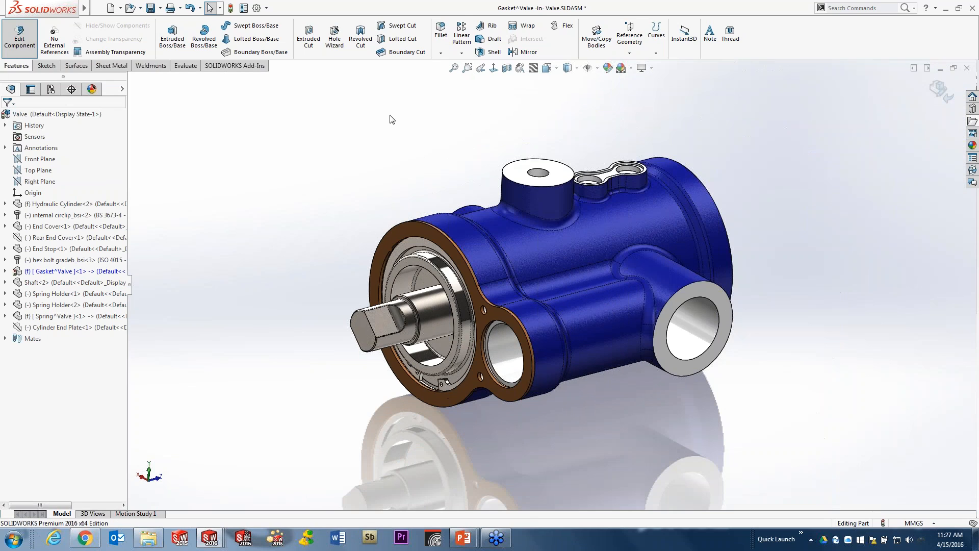
{"action": "left_click", "coordinate": [408, 141]}
{"action": "left_click", "coordinate": [415, 146]}
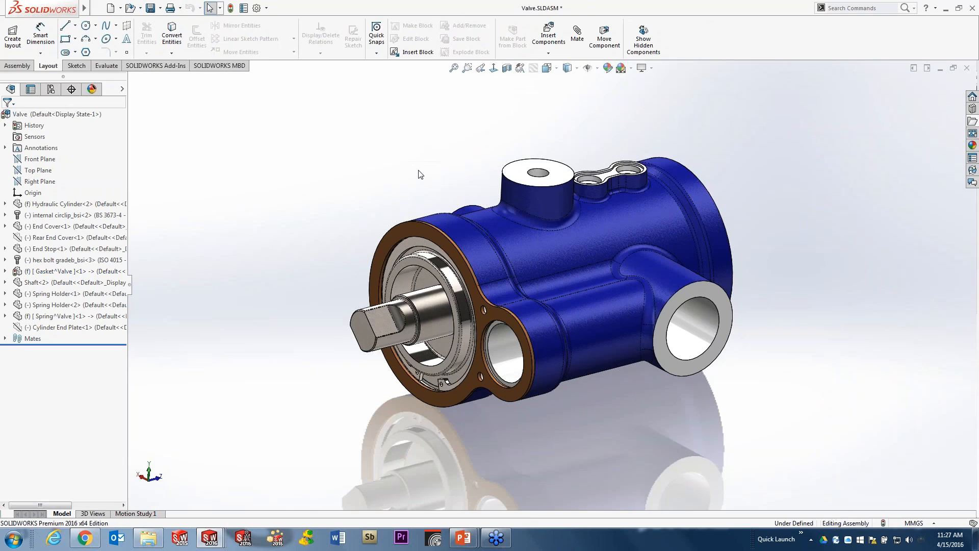
{"action": "left_click", "coordinate": [463, 537]}
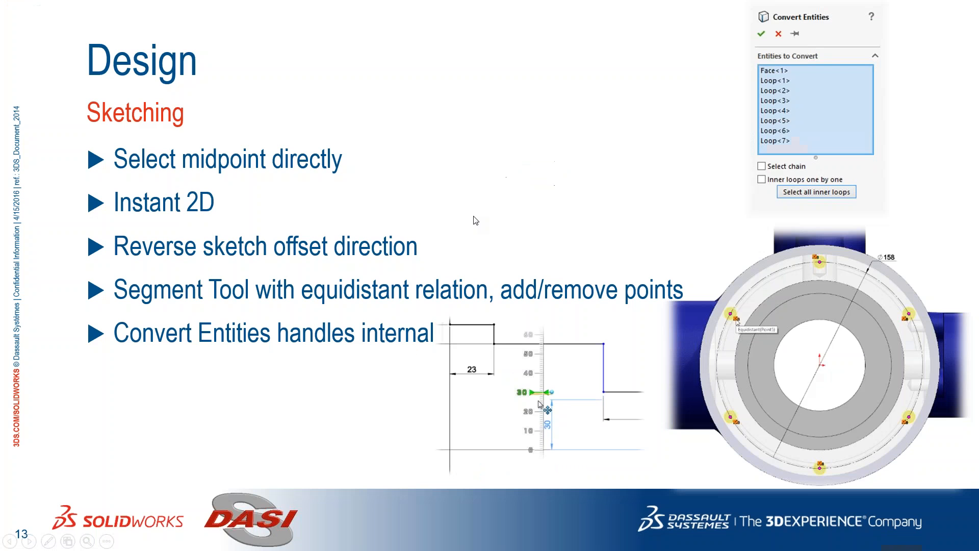
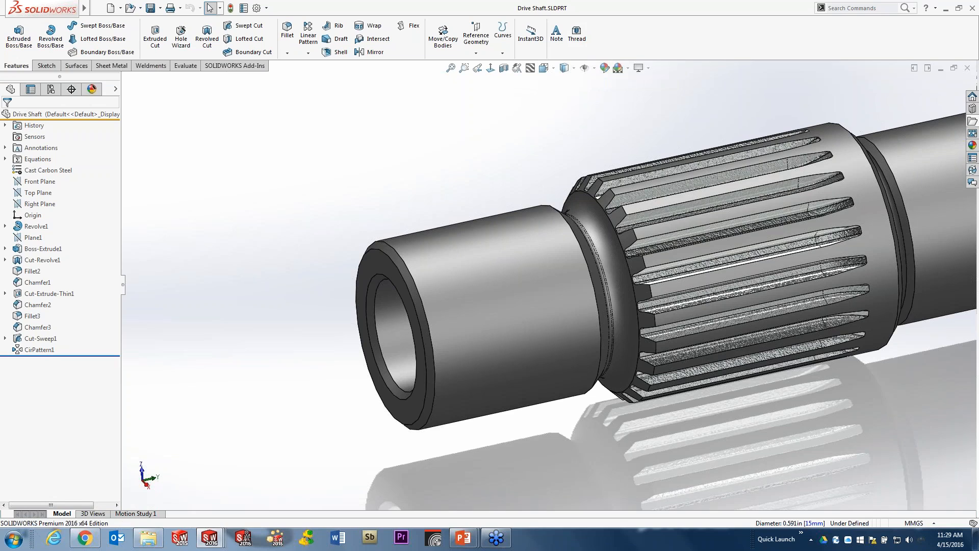
Search the commands for "thre", add Thread to the Features toolbar and remove the duplicate again.
{"action": "type", "text": "thre"}
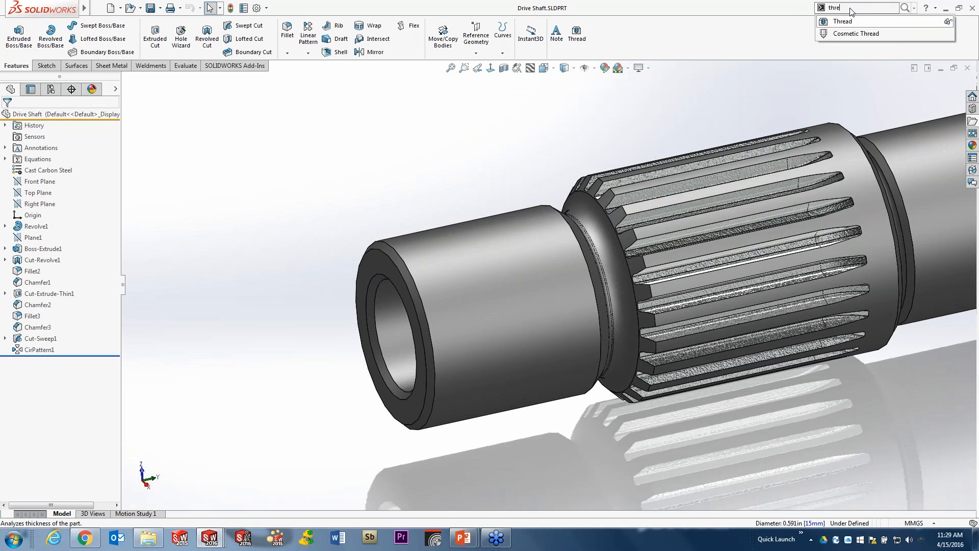
{"action": "left_click_drag", "start_coordinate": [678, 32], "coordinate": [618, 38]}
{"action": "left_click", "coordinate": [638, 36]}
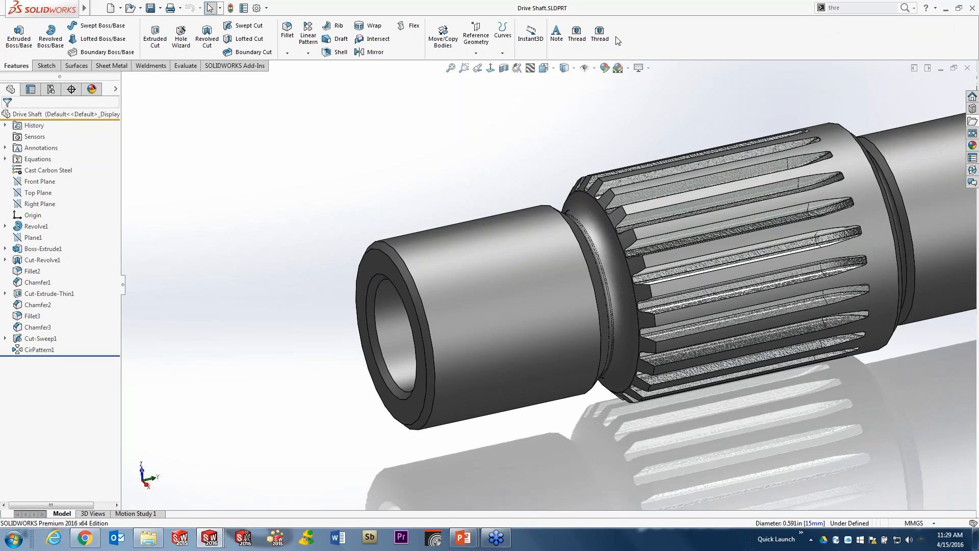
{"action": "left_click_drag", "start_coordinate": [601, 39], "coordinate": [607, 96], "text": "alt"}
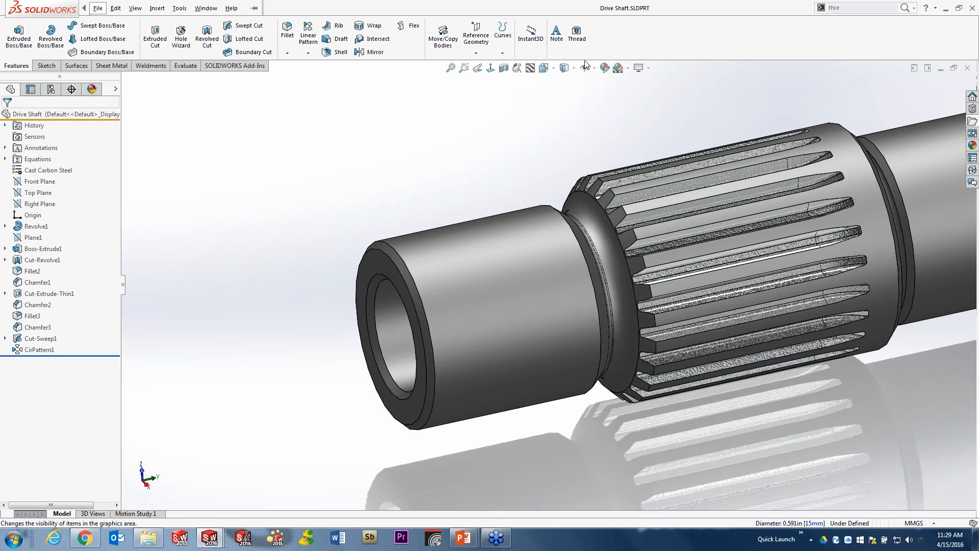
Start a Thread at the shaft's circular edge beside the groove, running up to the annular end face.
{"action": "left_click", "coordinate": [577, 35]}
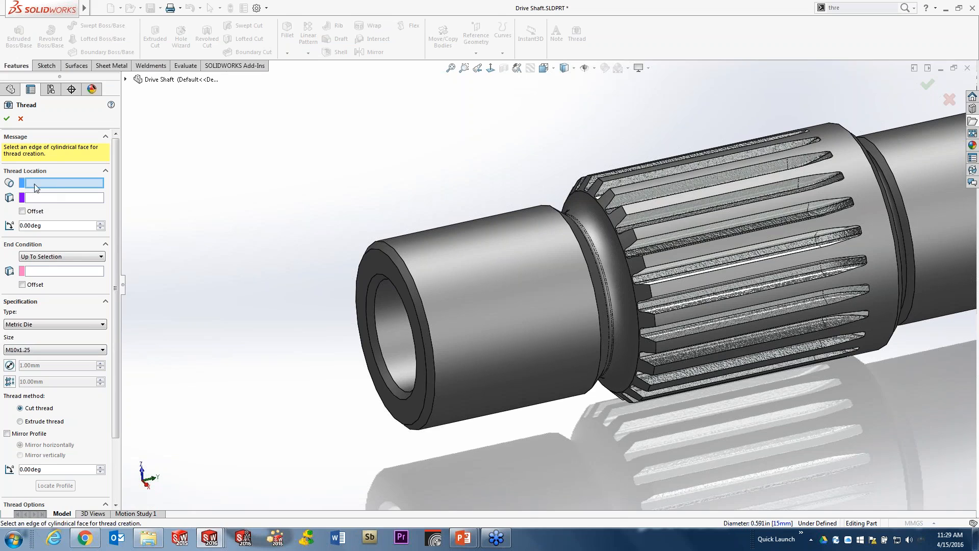
{"action": "left_click", "coordinate": [566, 226]}
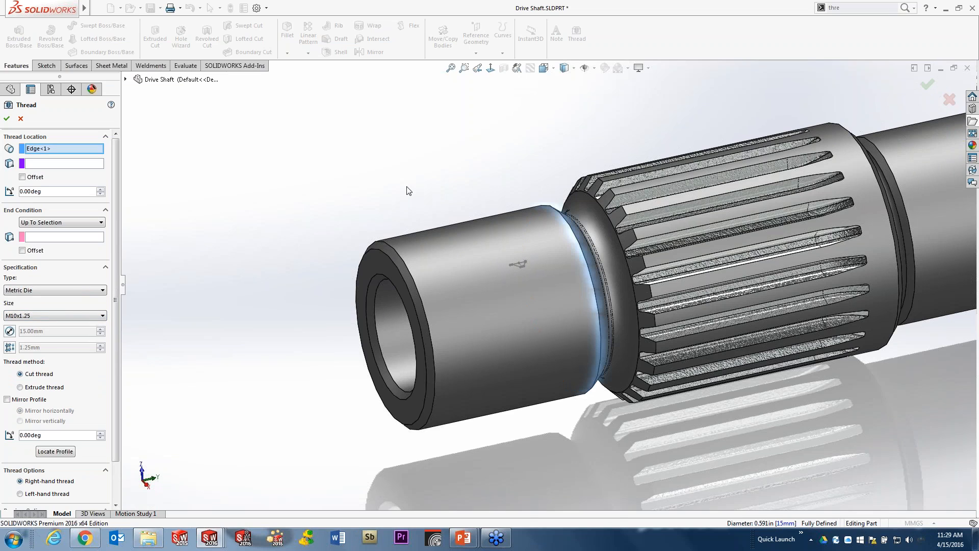
{"action": "left_click", "coordinate": [60, 236]}
{"action": "left_click", "coordinate": [62, 222]}
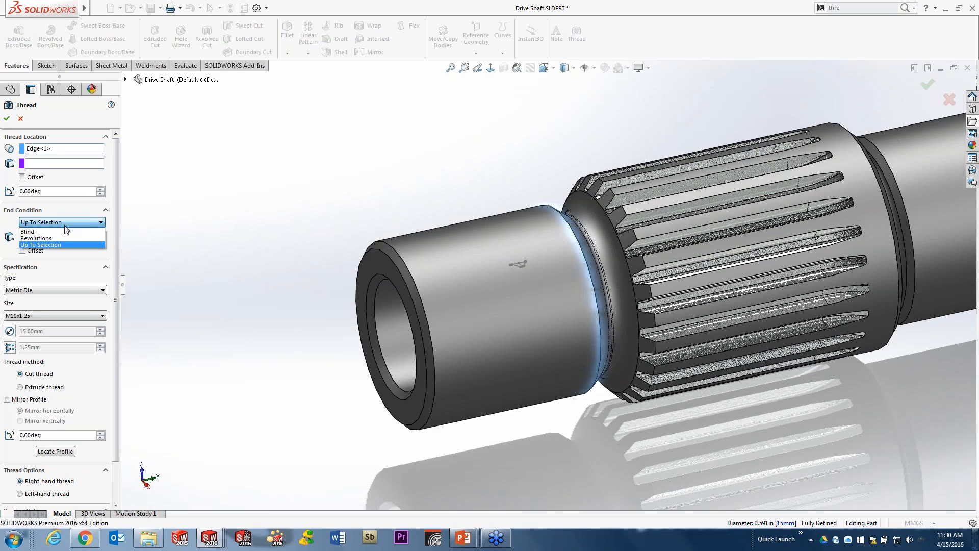
{"action": "left_click", "coordinate": [67, 222]}
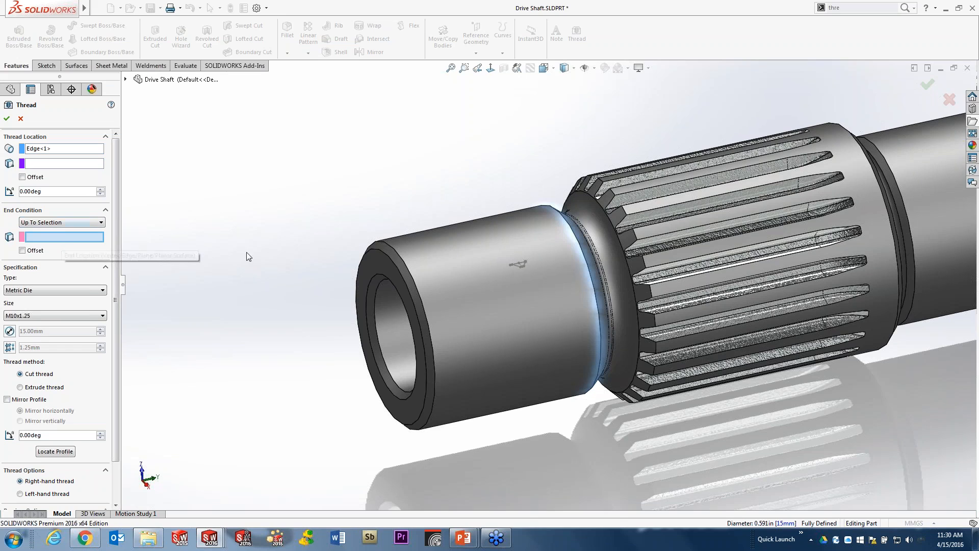
{"action": "left_click", "coordinate": [374, 262]}
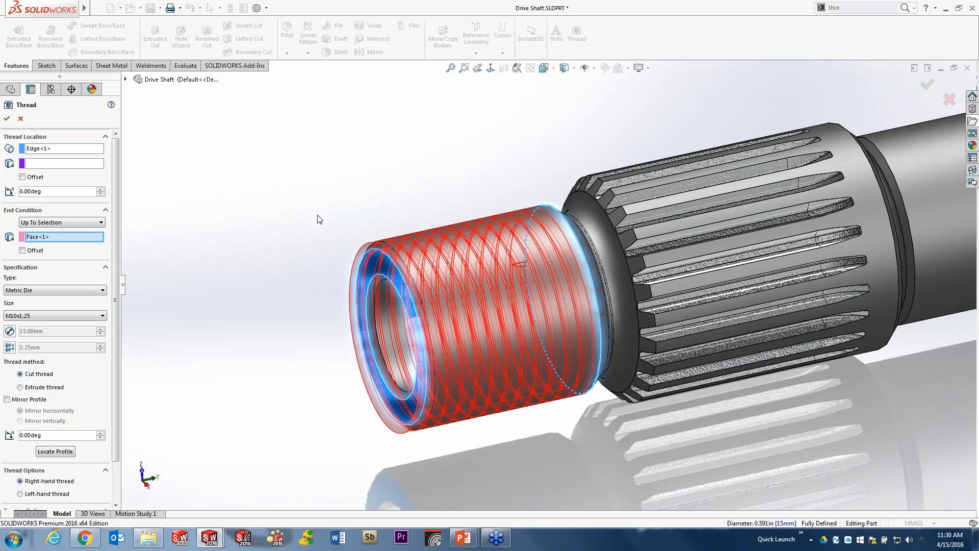
Offset the thread start 2 mm outward past its edge and the thread end 1 mm beyond the end face, and create the cut thread.
{"action": "middle_click_drag", "start_coordinate": [437, 222], "coordinate": [411, 214]}
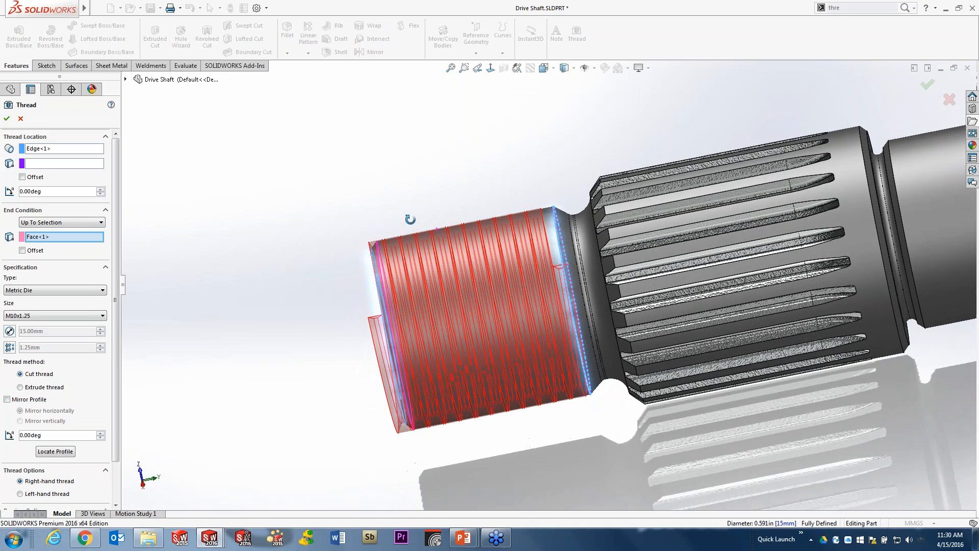
{"action": "scroll", "coordinate": [512, 285], "scroll_direction": "down", "scroll_amount": 5}
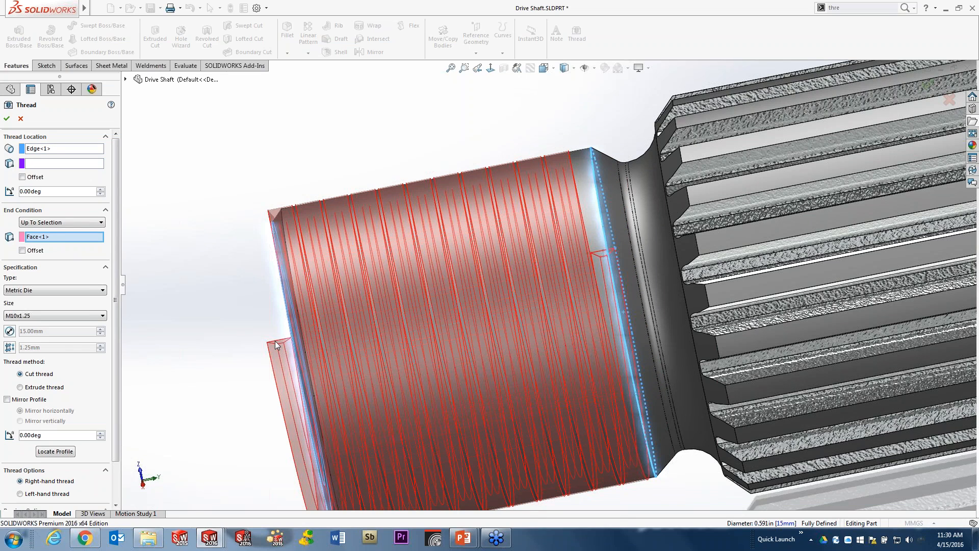
{"action": "left_click", "coordinate": [22, 177]}
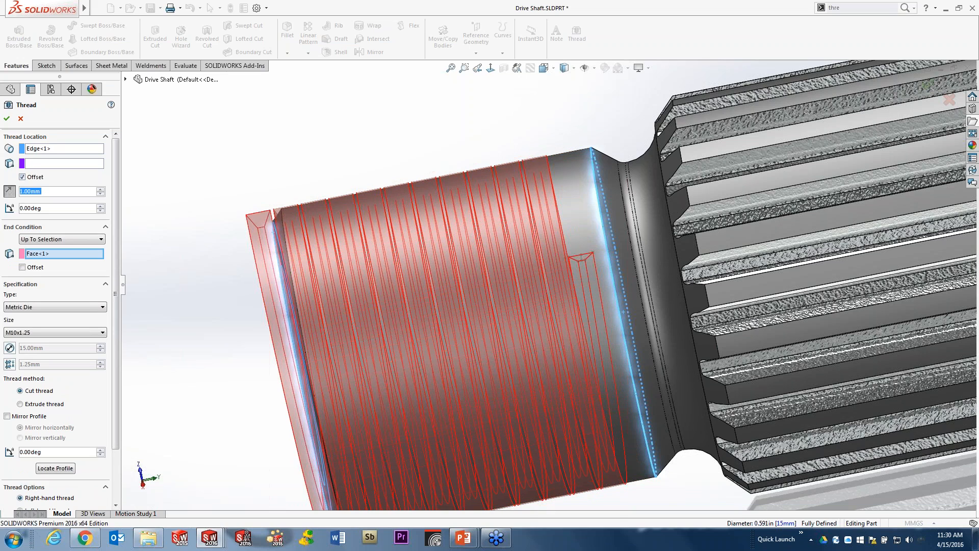
{"action": "left_click", "coordinate": [9, 191]}
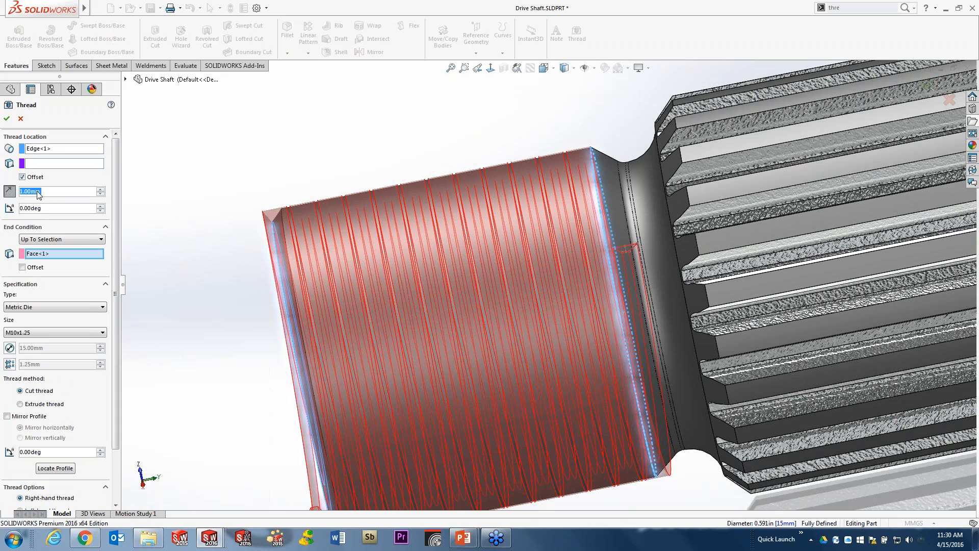
{"action": "left_click", "coordinate": [100, 188]}
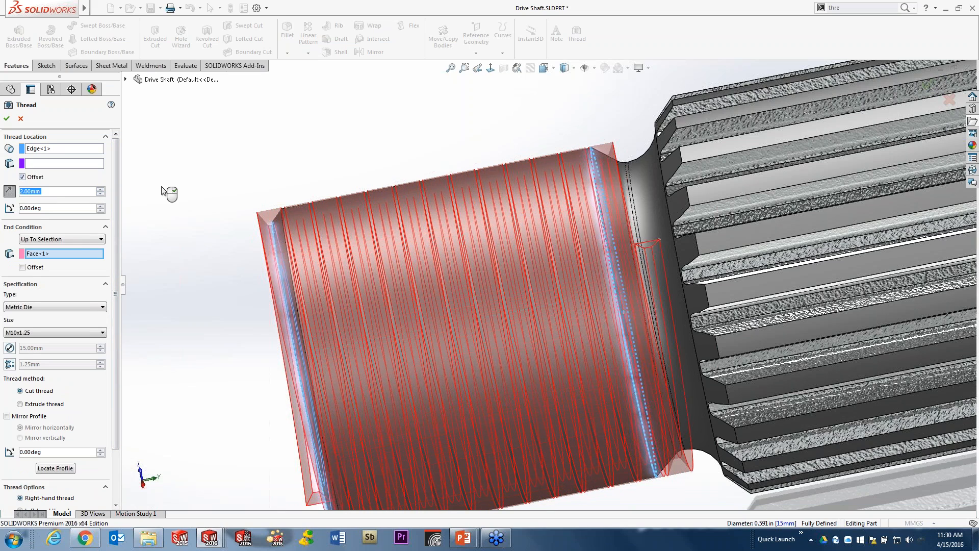
{"action": "left_click", "coordinate": [22, 267]}
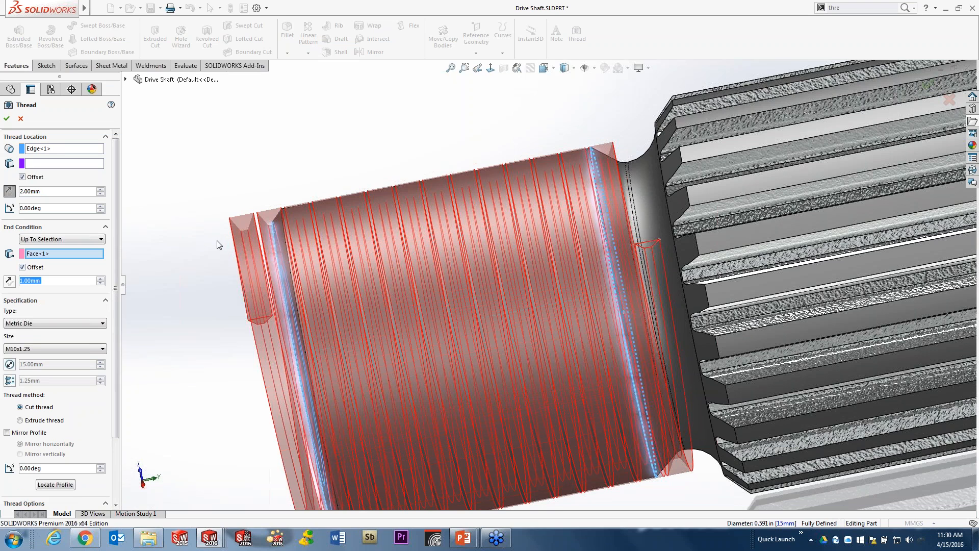
{"action": "scroll", "coordinate": [217, 241], "scroll_direction": "up", "scroll_amount": 1}
{"action": "scroll", "coordinate": [219, 245], "scroll_direction": "up", "scroll_amount": 1}
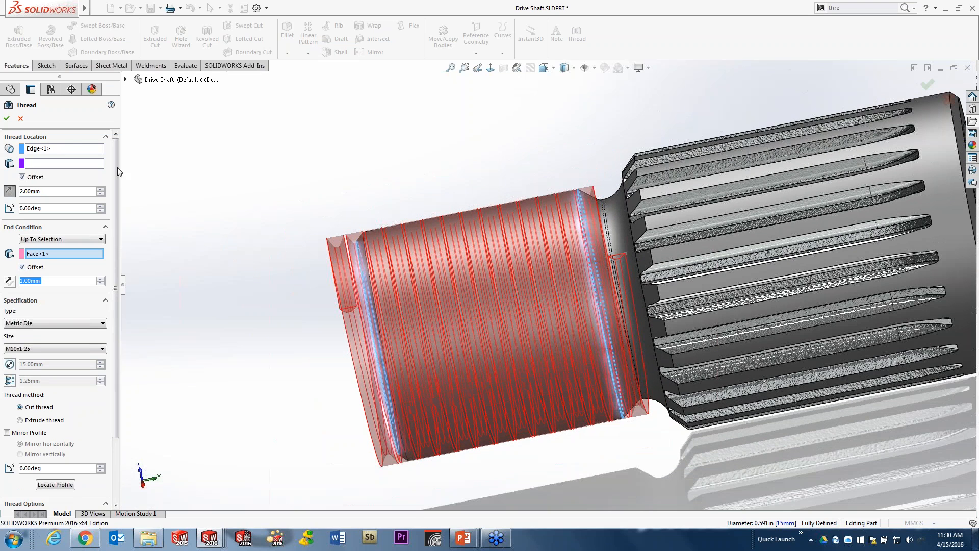
{"action": "left_click", "coordinate": [7, 119]}
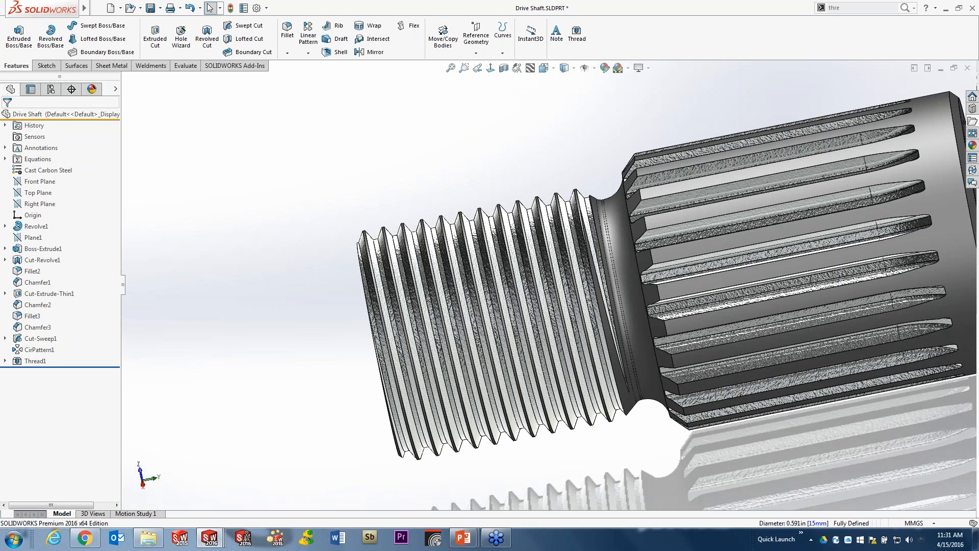
Set the revolve sketch's overall length dimension at the threaded end to 35 mm and rebuild the part.
{"action": "middle_click_drag", "start_coordinate": [282, 227], "coordinate": [343, 240]}
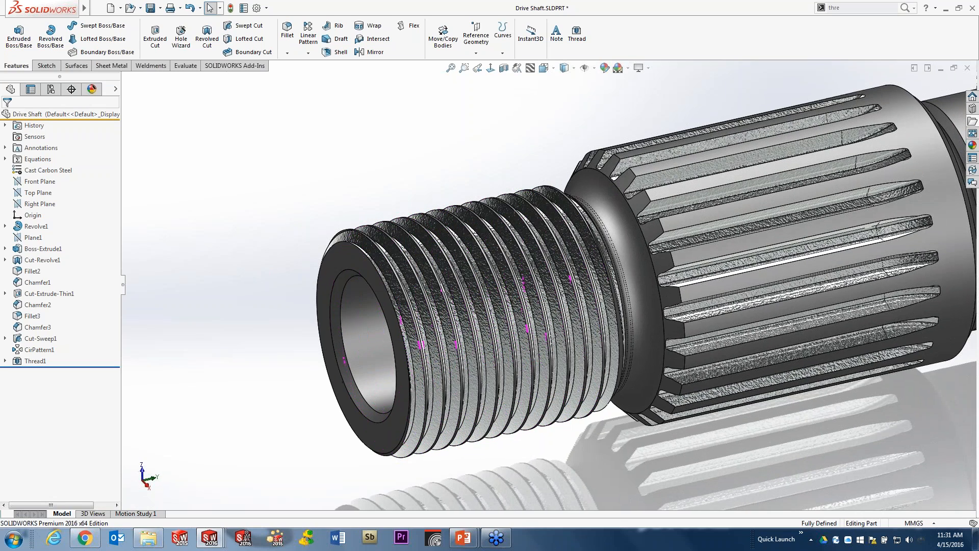
{"action": "left_click", "coordinate": [351, 256]}
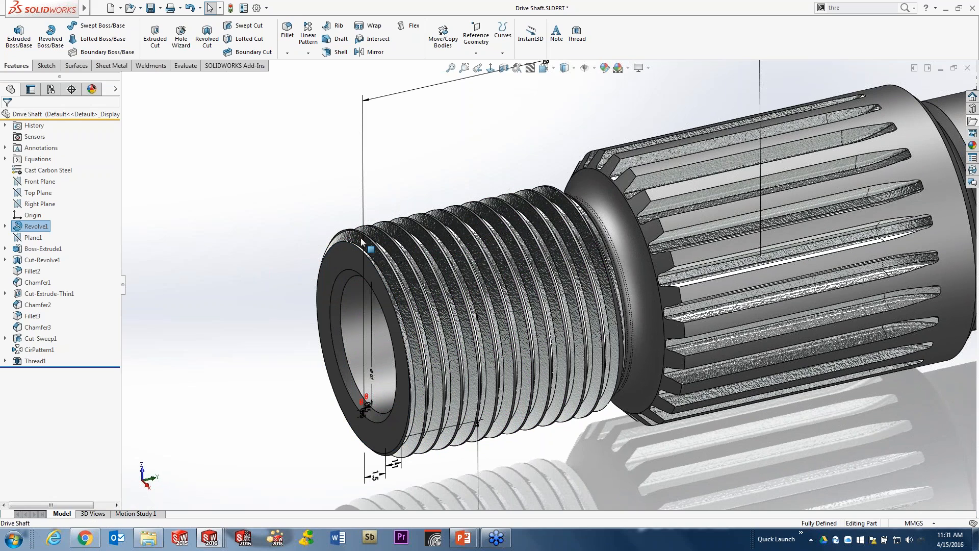
{"action": "scroll", "coordinate": [495, 145], "scroll_direction": "up", "scroll_amount": 1}
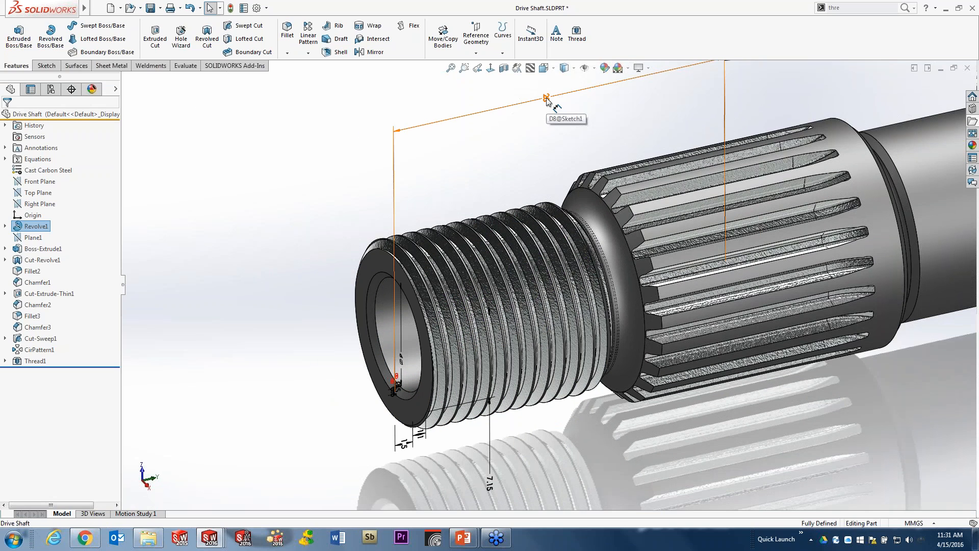
{"action": "double_click", "coordinate": [546, 99]}
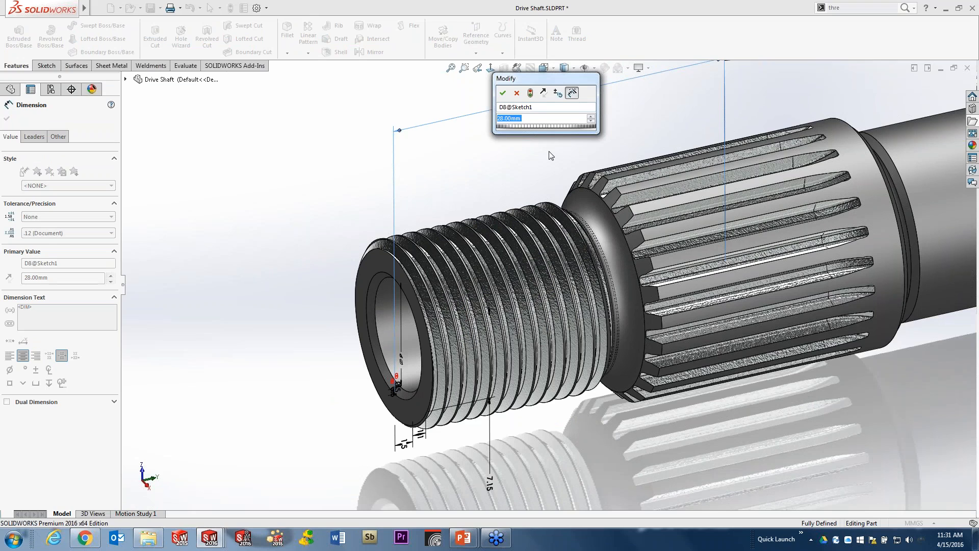
{"action": "type", "text": "35"}
{"action": "key", "text": "Return"}
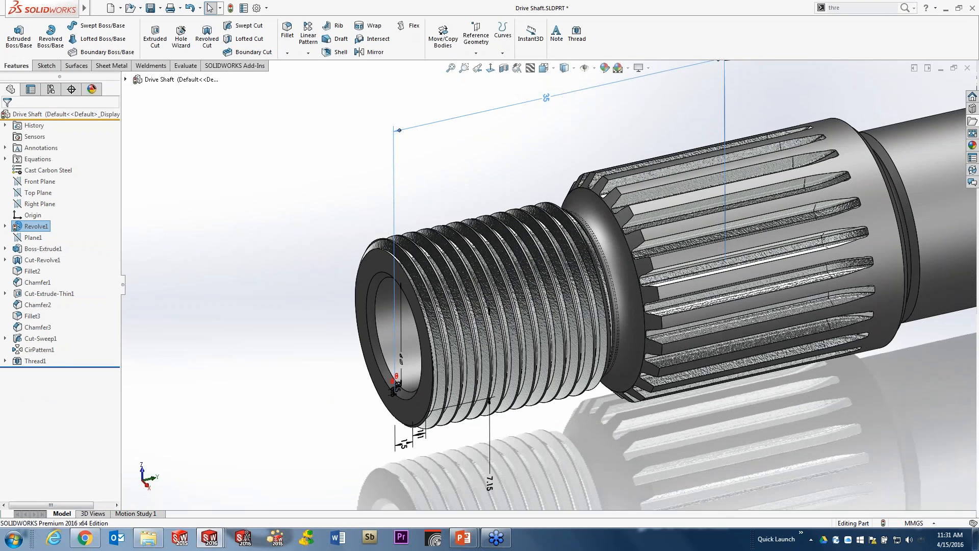
{"action": "key", "text": "ctrl+b"}
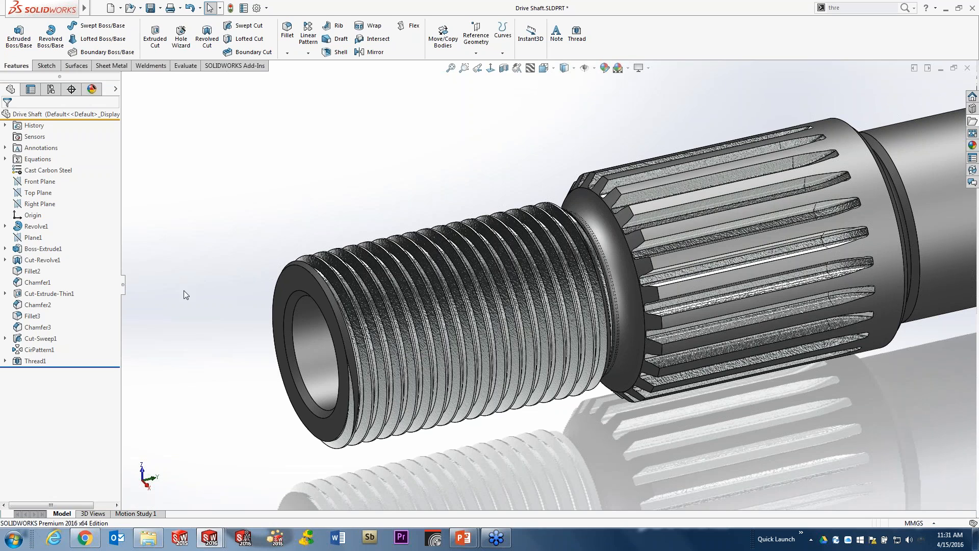
Edit the thread feature to use the Metric Tap type with the Extrude thread method.
{"action": "left_click", "coordinate": [34, 360]}
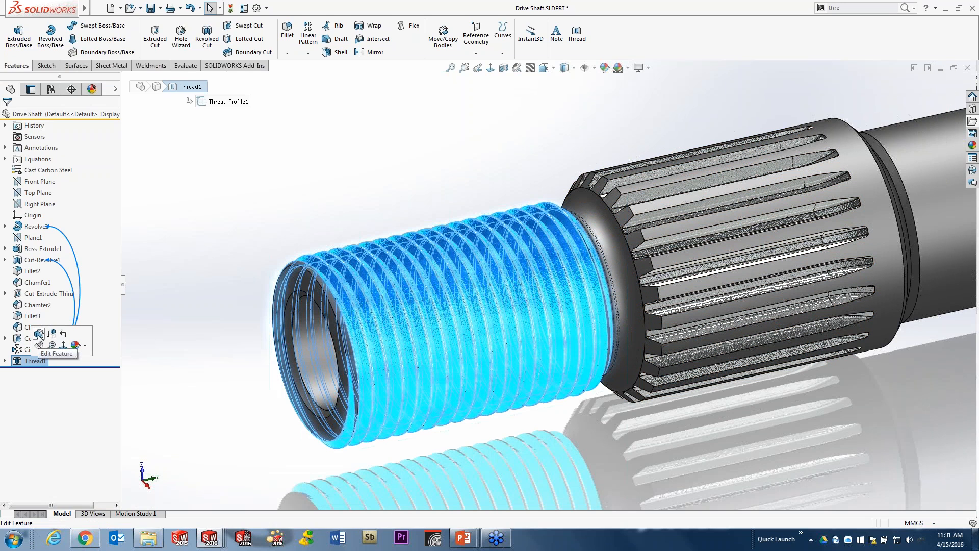
{"action": "left_click", "coordinate": [38, 334]}
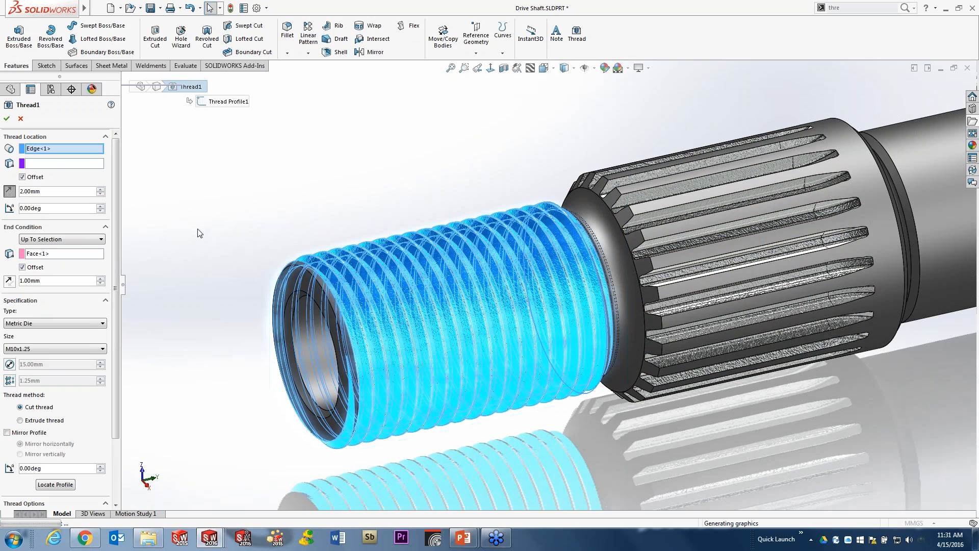
{"action": "scroll", "coordinate": [115, 285], "scroll_direction": "down", "scroll_amount": 3}
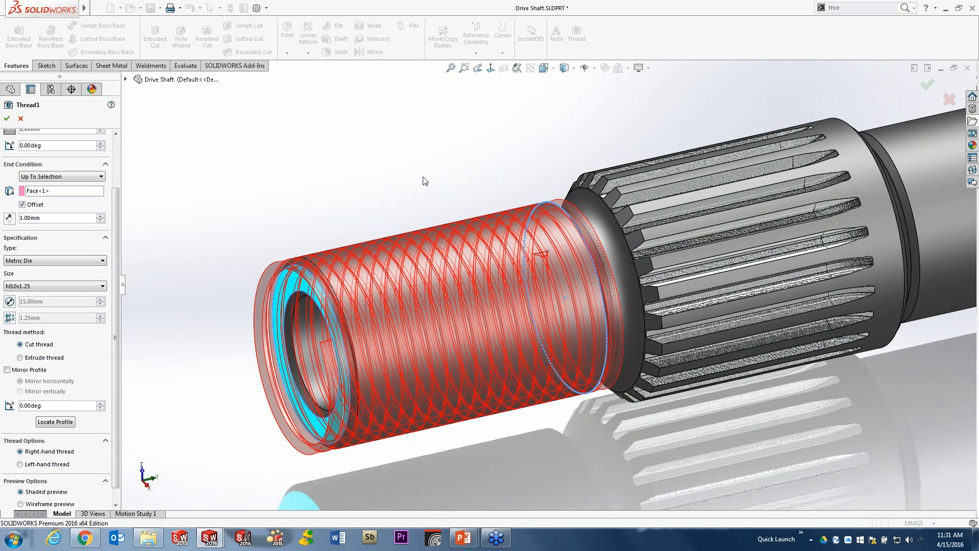
{"action": "left_click", "coordinate": [65, 261]}
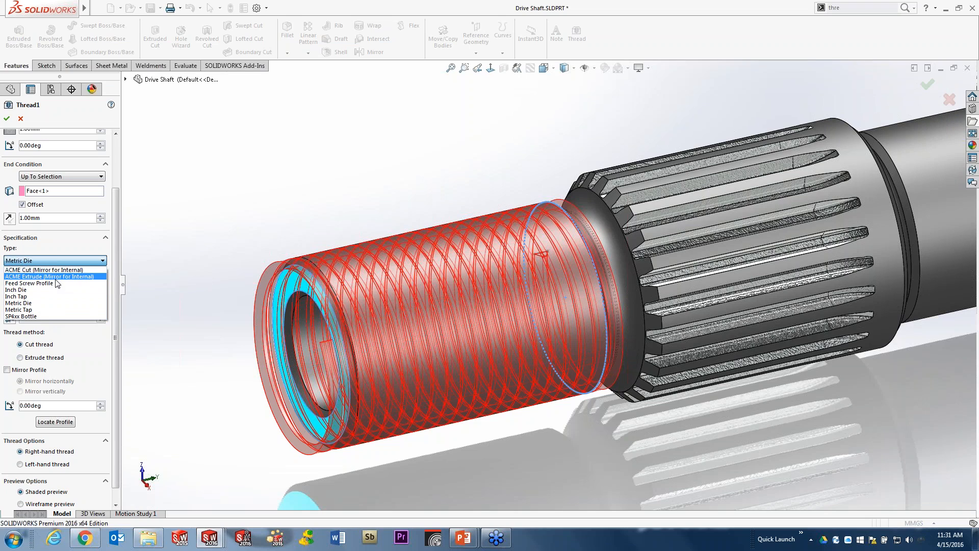
{"action": "left_click", "coordinate": [38, 310]}
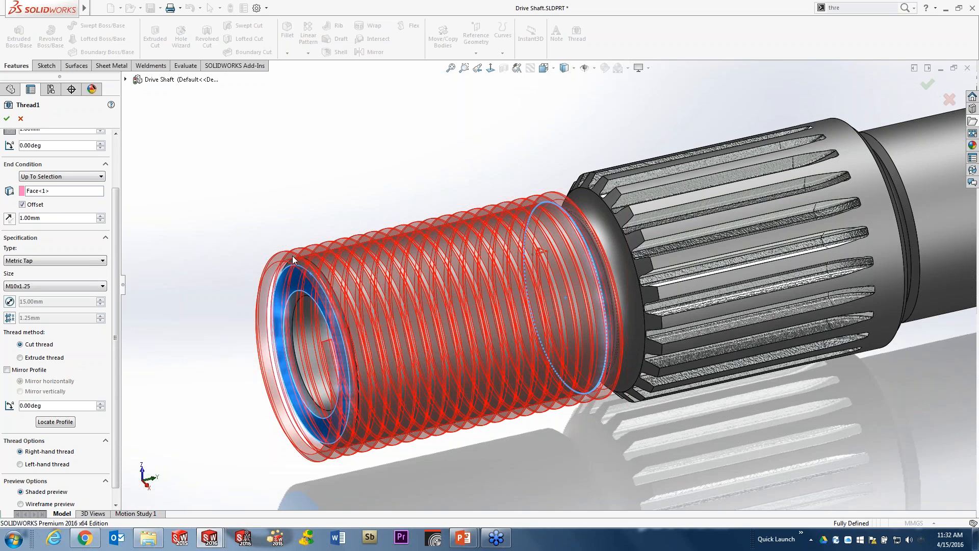
{"action": "left_click", "coordinate": [20, 358]}
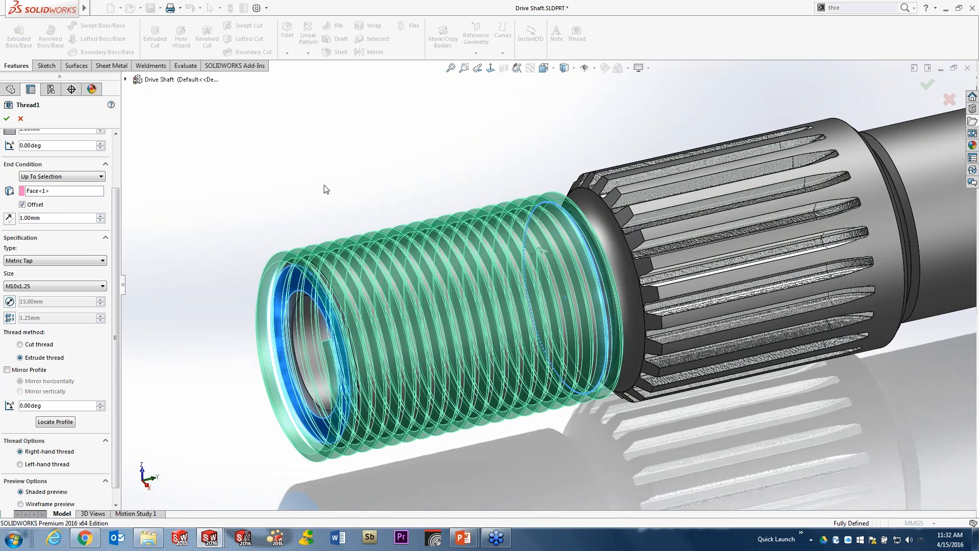
Preview the drive shaft's end thread as a cut thread, and close the thread definition without applying the edit.
{"action": "left_click", "coordinate": [21, 344]}
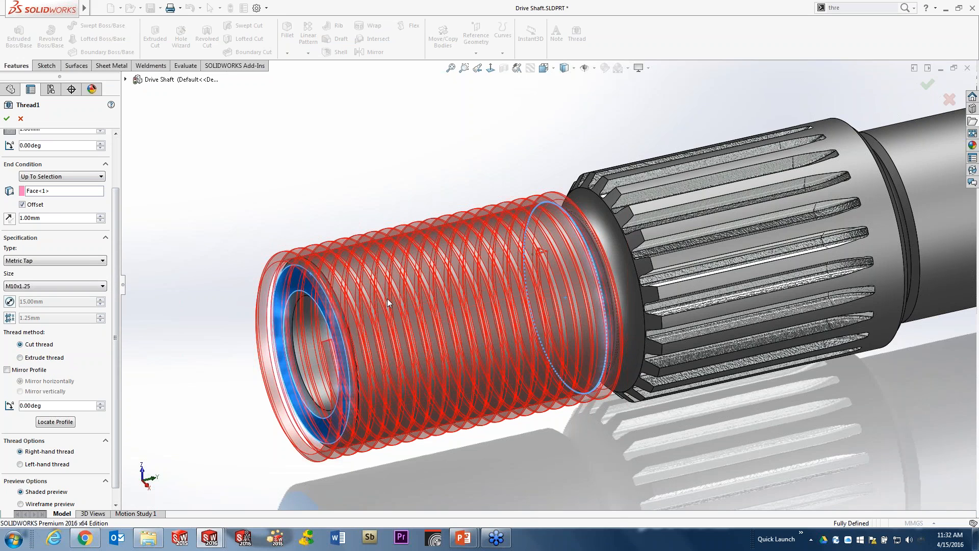
{"action": "left_click", "coordinate": [20, 119]}
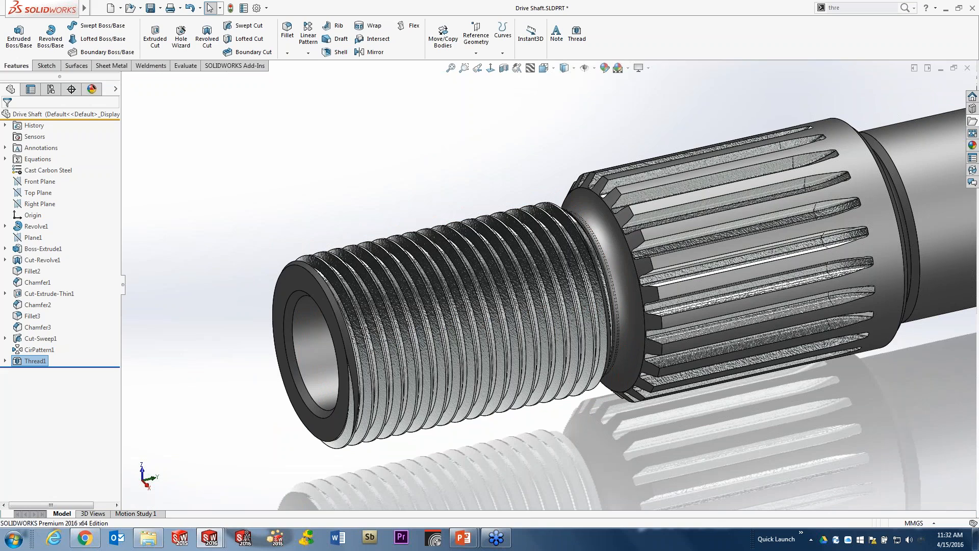
Switch to the Screw Conveyer assembly and open its feed screw as a separate part.
{"action": "key", "text": "ctrl+Tab"}
{"action": "key", "text": "ctrl+Tab"}
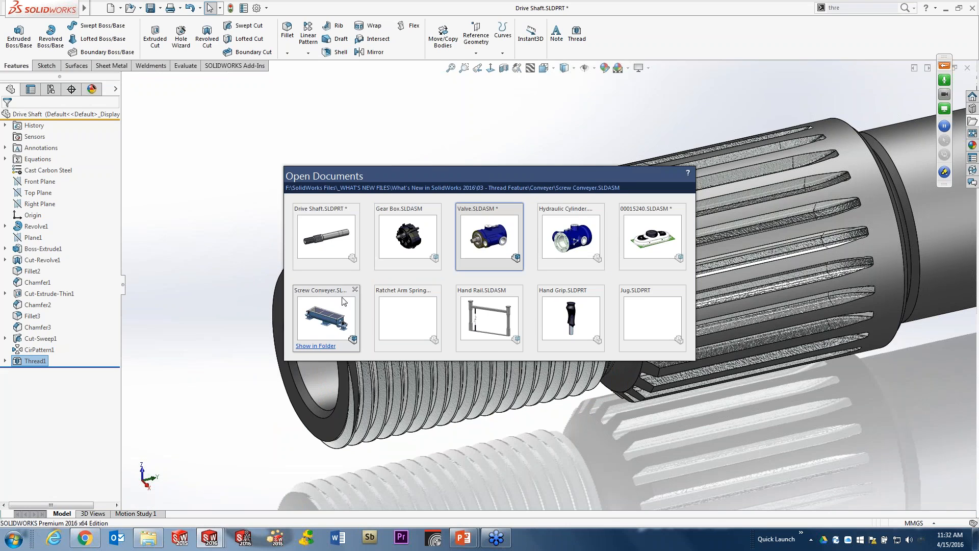
{"action": "left_click", "coordinate": [342, 297]}
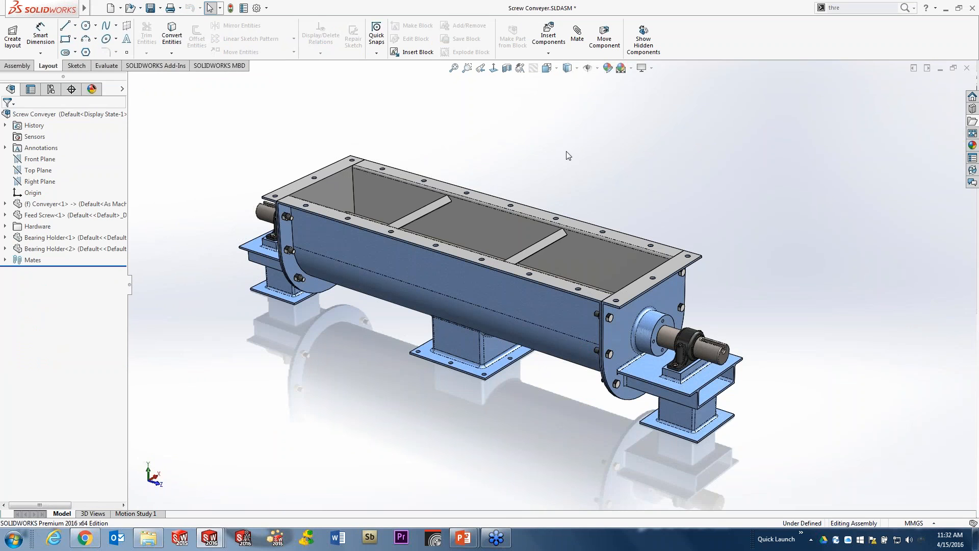
{"action": "middle_click_drag", "start_coordinate": [567, 155], "coordinate": [607, 168]}
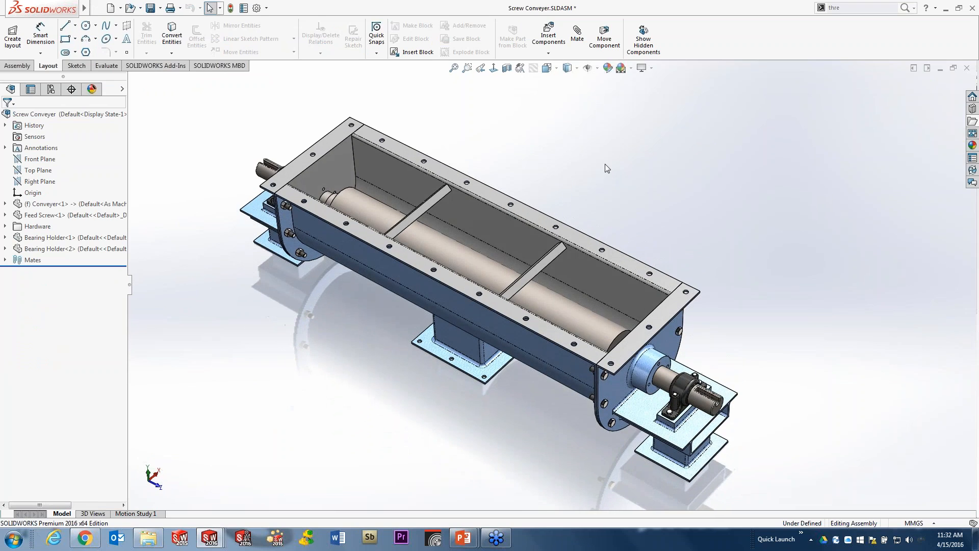
{"action": "left_click", "coordinate": [470, 263]}
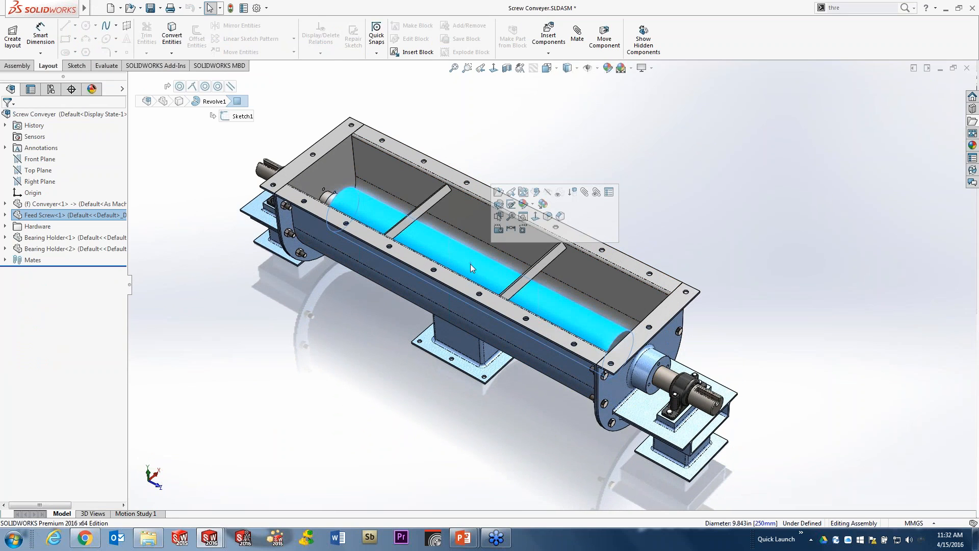
{"action": "left_click", "coordinate": [510, 191]}
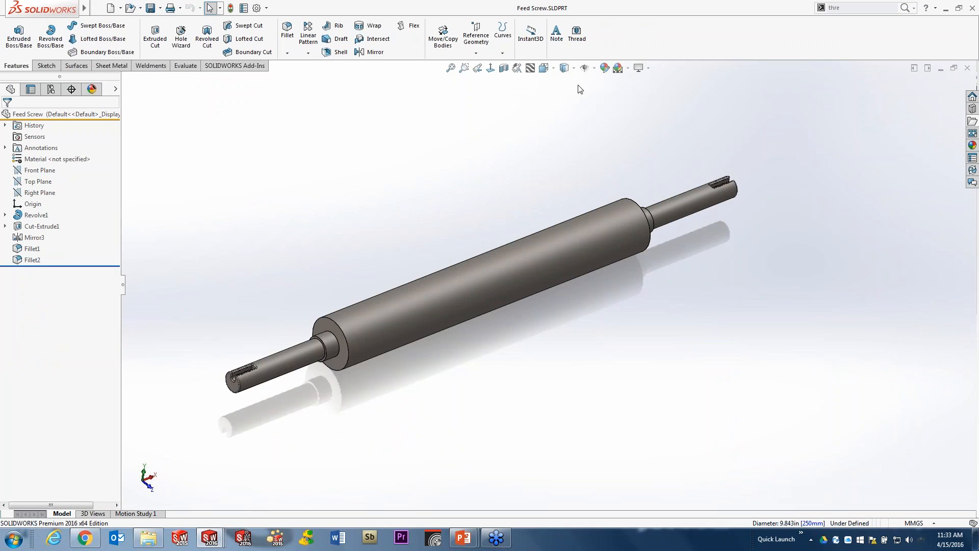
Start a thread of type Feed Screw Profile from one end edge of the thick cylinder up to its opposite end face.
{"action": "left_click", "coordinate": [576, 34]}
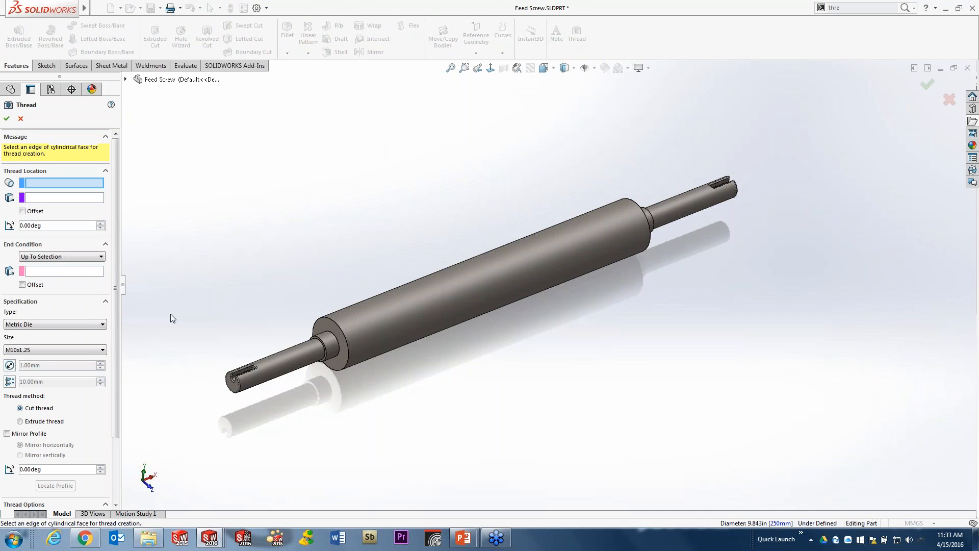
{"action": "left_click", "coordinate": [50, 325]}
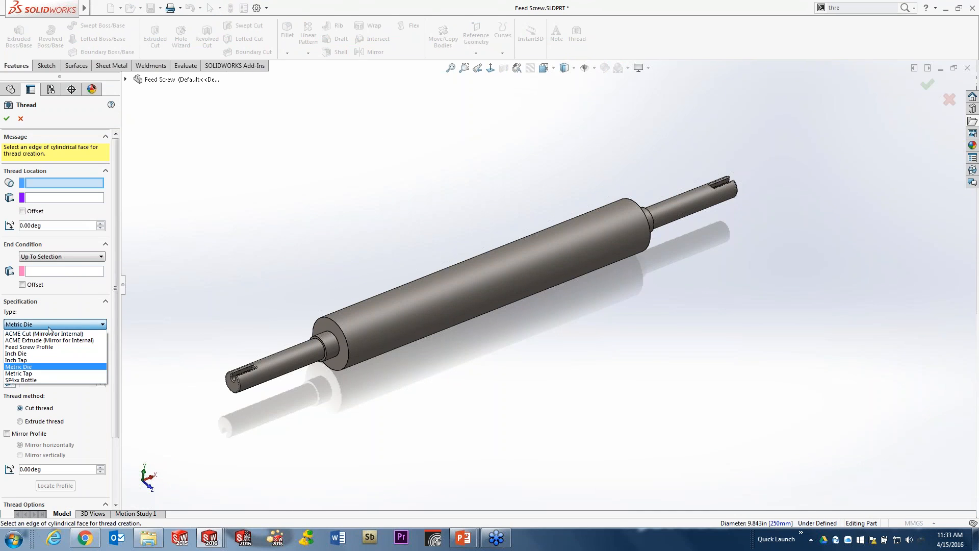
{"action": "left_click", "coordinate": [40, 347]}
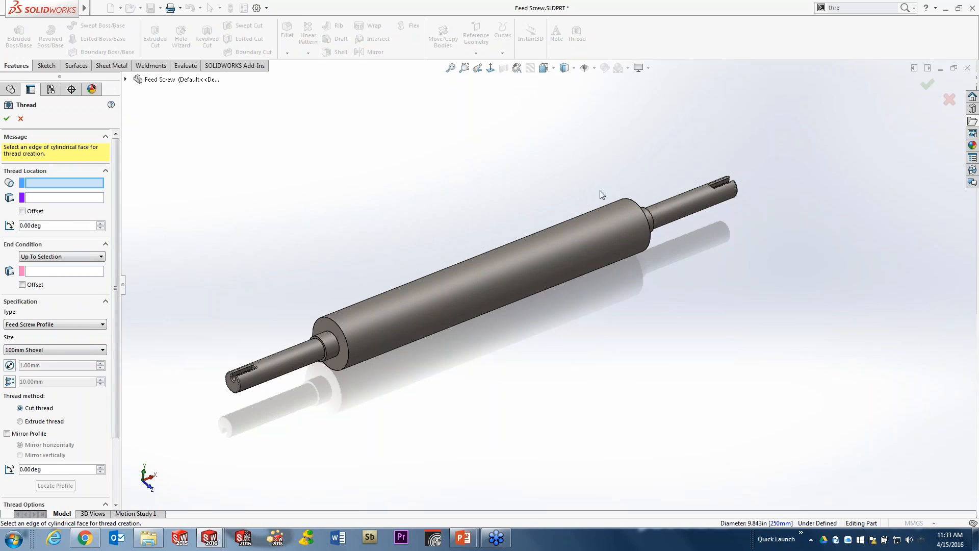
{"action": "left_click", "coordinate": [623, 200]}
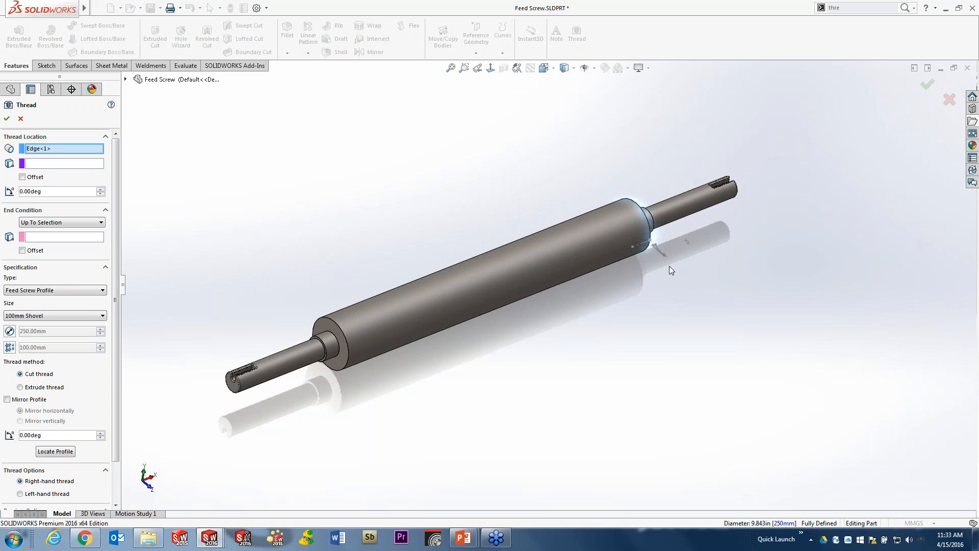
{"action": "left_click", "coordinate": [81, 237]}
{"action": "left_click", "coordinate": [331, 343]}
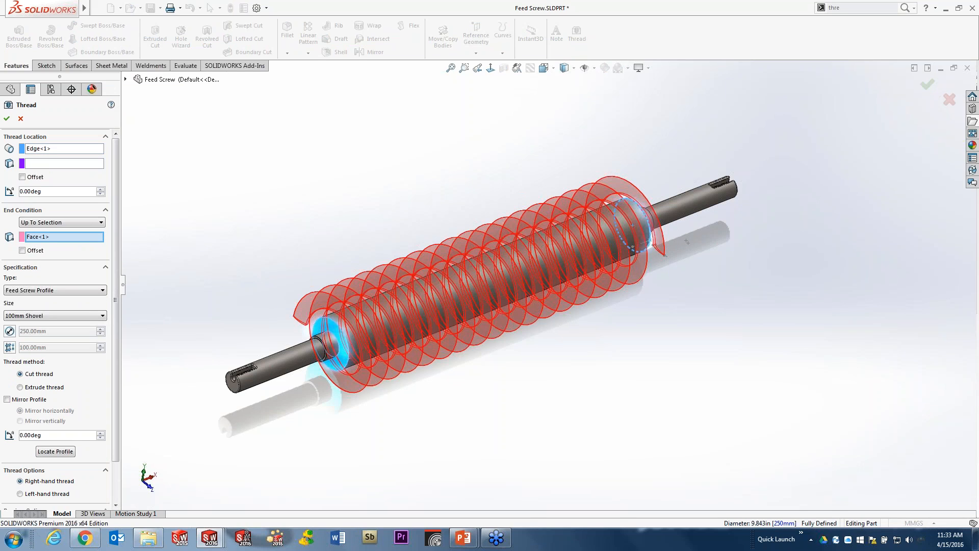
Set the thread method to Extrude thread and the profile size to 130mm Shovel.
{"action": "middle_click_drag", "start_coordinate": [498, 190], "coordinate": [478, 159]}
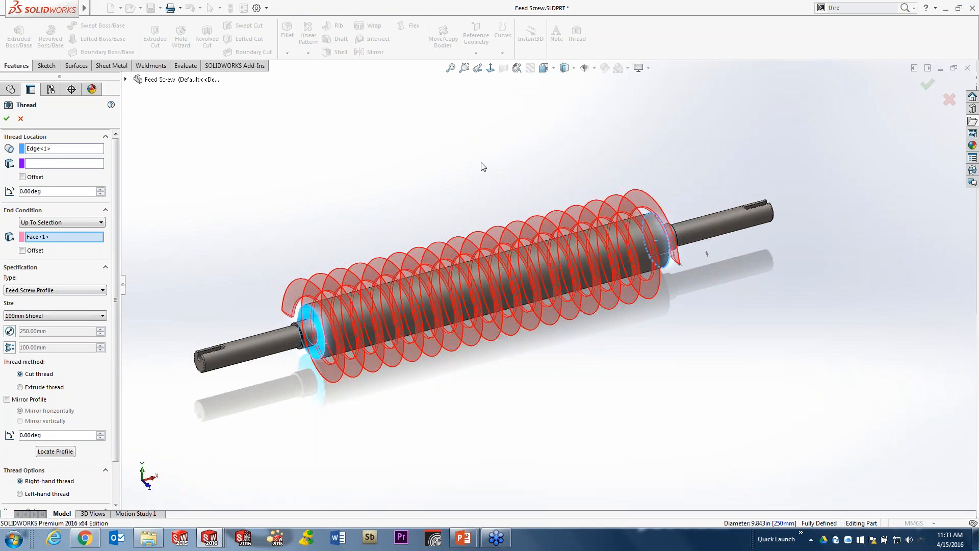
{"action": "left_click", "coordinate": [20, 387]}
{"action": "middle_click_drag", "start_coordinate": [720, 360], "coordinate": [673, 115]}
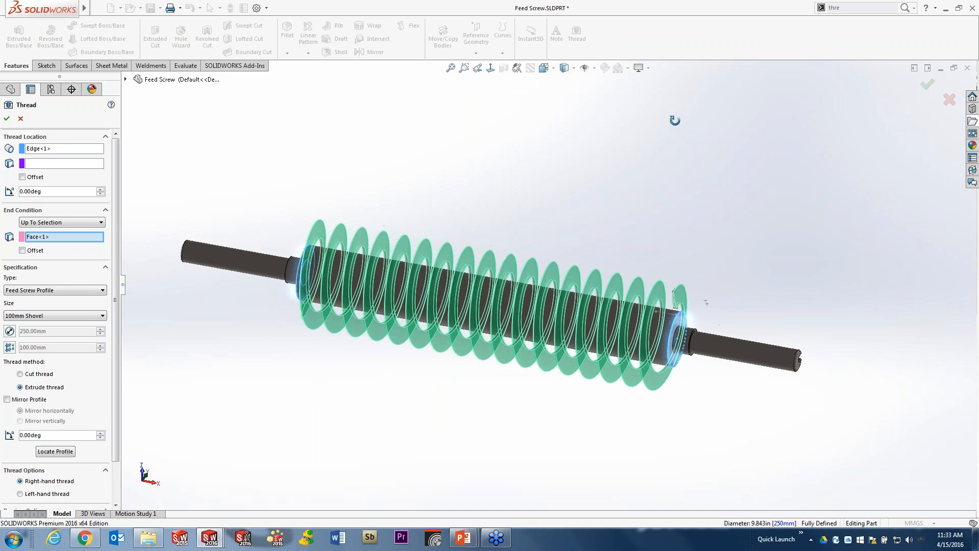
{"action": "scroll", "coordinate": [687, 306], "scroll_direction": "down", "scroll_amount": 5}
{"action": "scroll", "coordinate": [601, 300], "scroll_direction": "down", "scroll_amount": 3}
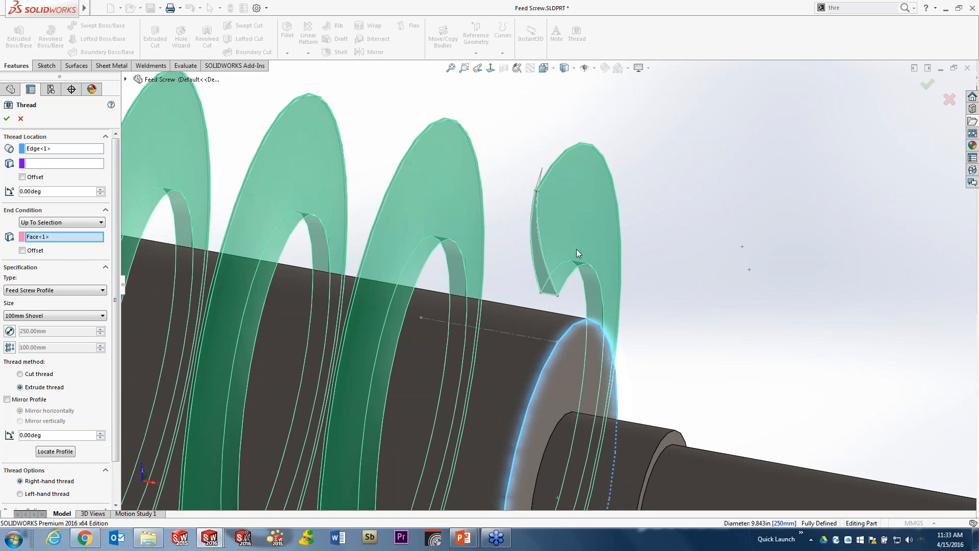
{"action": "left_click", "coordinate": [52, 315]}
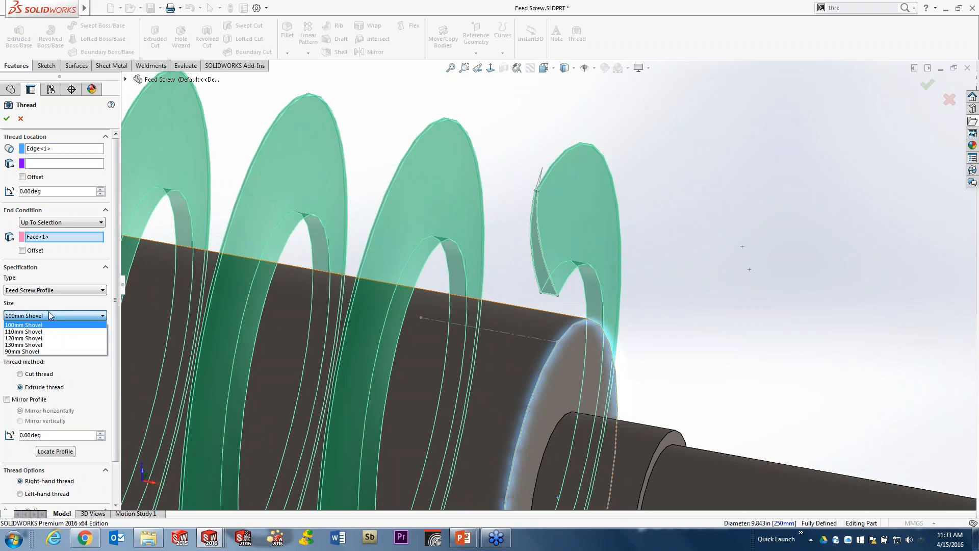
{"action": "left_click", "coordinate": [49, 345]}
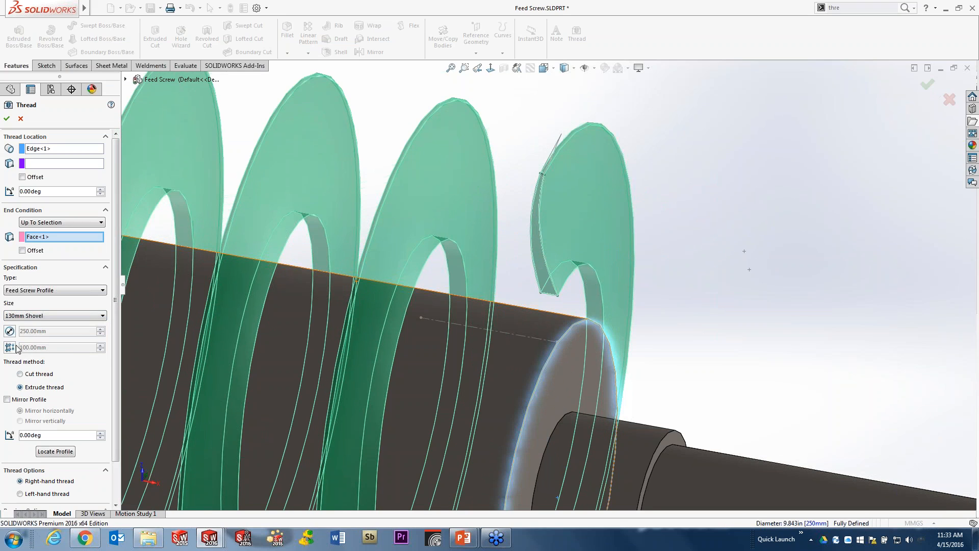
Override the thread diameter with 175 mm and offset the thread's end condition by 10 mm.
{"action": "left_click", "coordinate": [9, 331]}
{"action": "left_click_drag", "start_coordinate": [47, 331], "coordinate": [20, 331]}
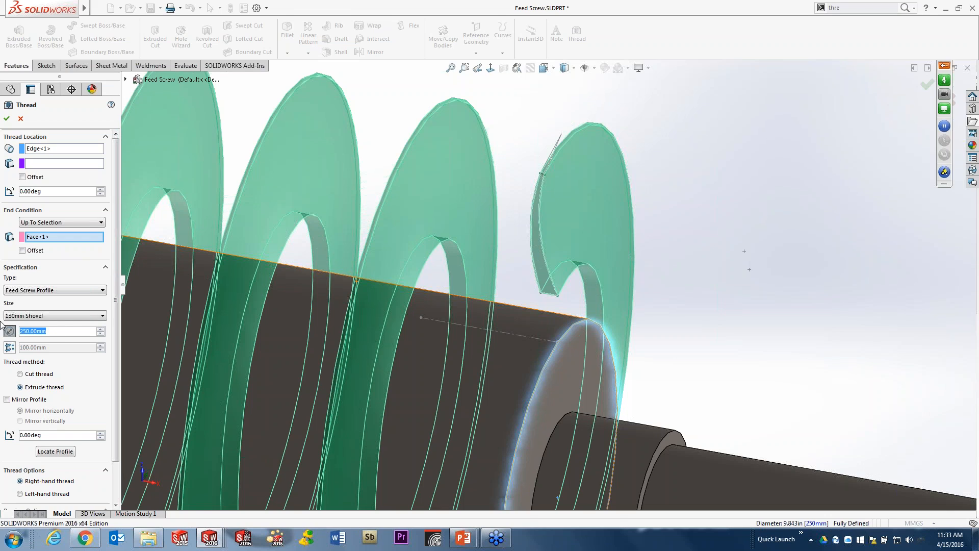
{"action": "type", "text": "175"}
{"action": "key", "text": "Return"}
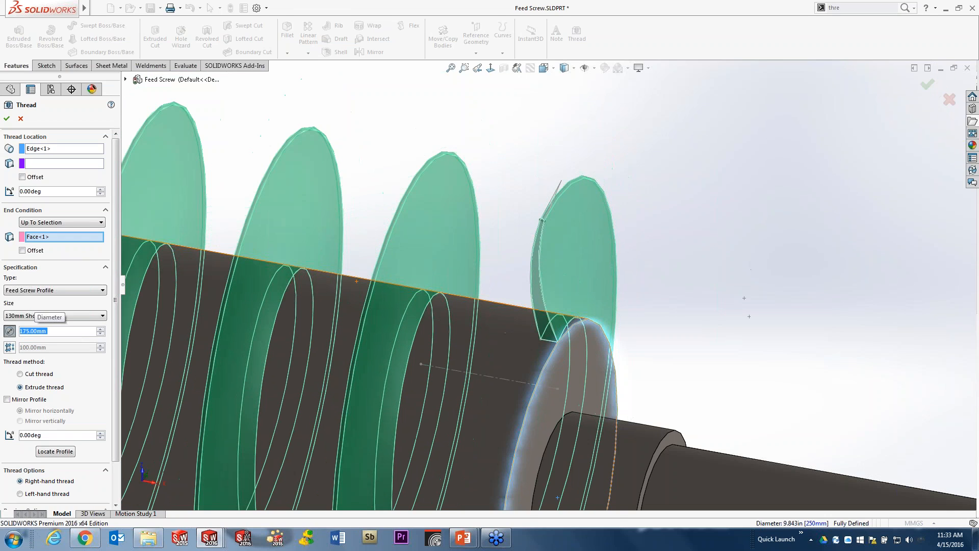
{"action": "left_click", "coordinate": [23, 251]}
{"action": "type", "text": "10"}
{"action": "key", "text": "Return"}
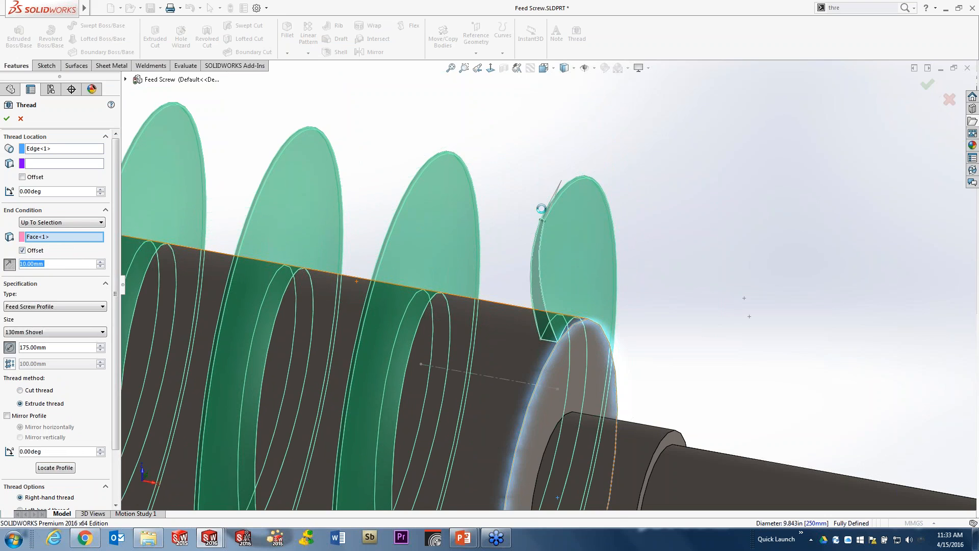
Change the profile size to 90mm Shovel and create the thread on the feed screw.
{"action": "left_click", "coordinate": [78, 332]}
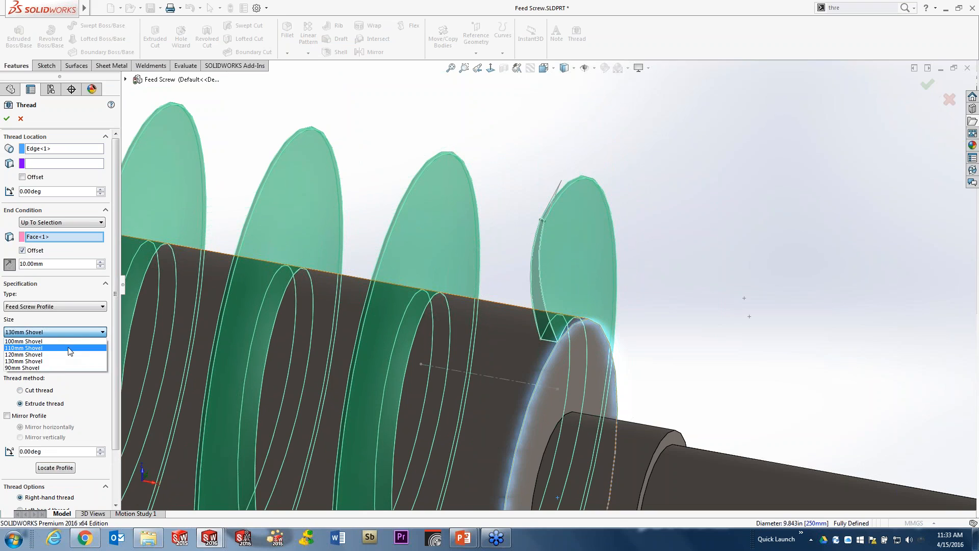
{"action": "left_click", "coordinate": [71, 368]}
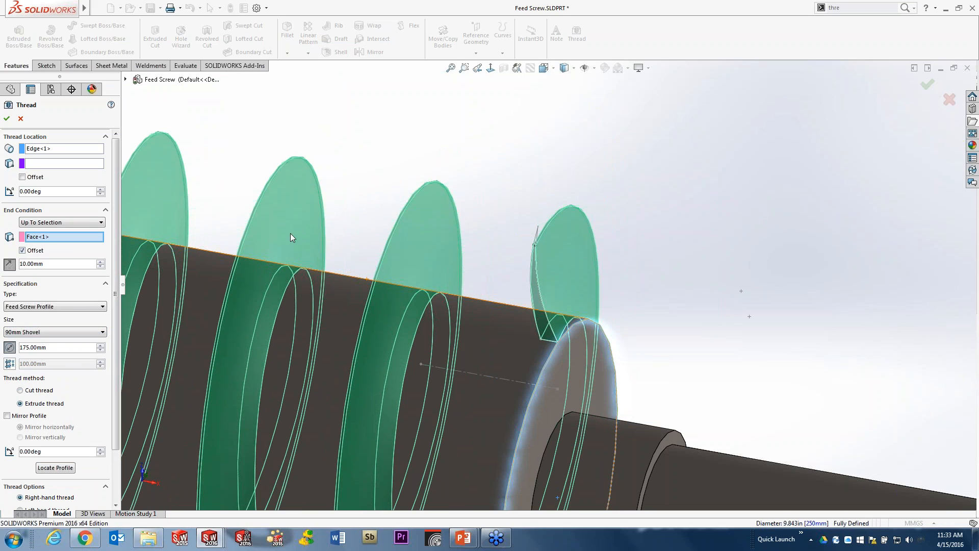
{"action": "left_click", "coordinate": [451, 67]}
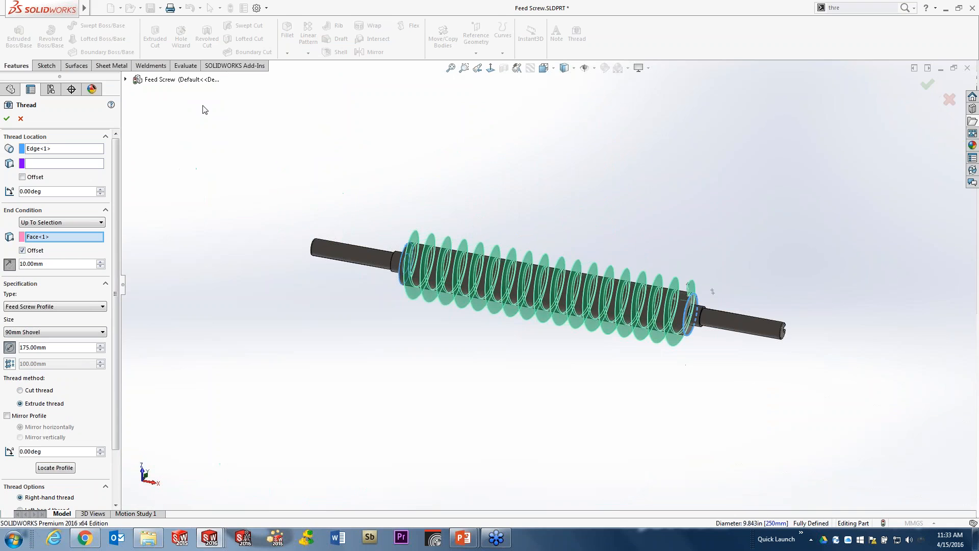
{"action": "left_click", "coordinate": [7, 118]}
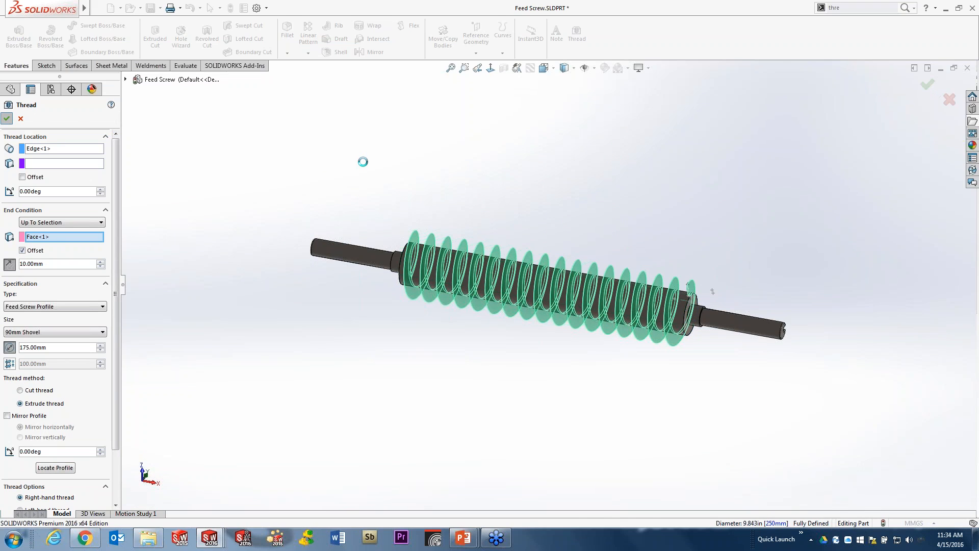
{"action": "middle_click_drag", "start_coordinate": [381, 212], "coordinate": [442, 235]}
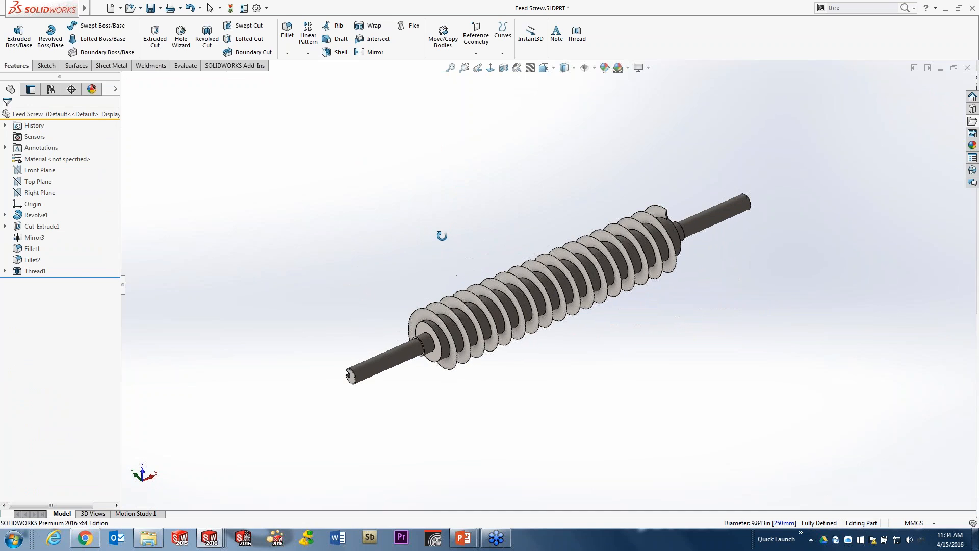
{"action": "scroll", "coordinate": [562, 274], "scroll_direction": "down", "scroll_amount": 5}
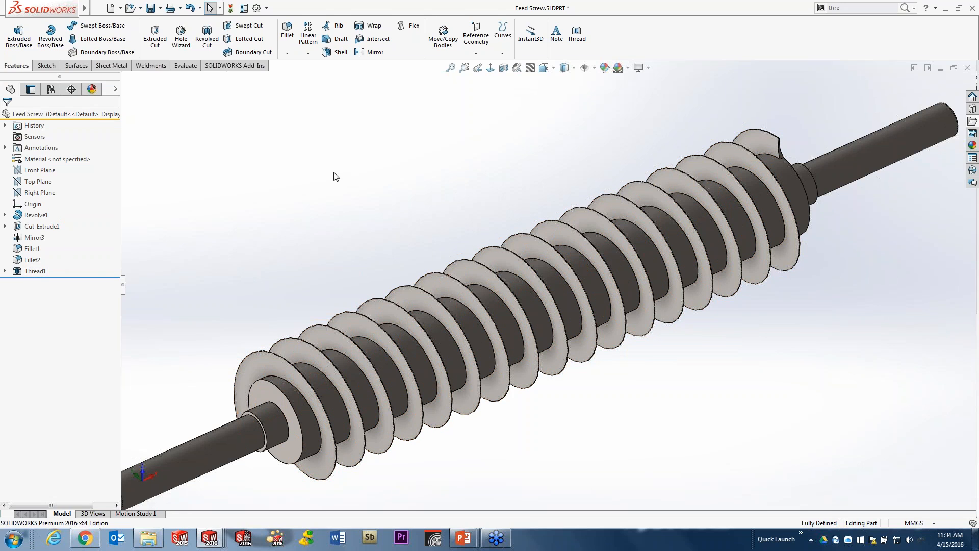
Switch to the PowerPoint slide show and advance from the Thread Tool slide to the Sweeps slide.
{"action": "mouse_move", "coordinate": [463, 538]}
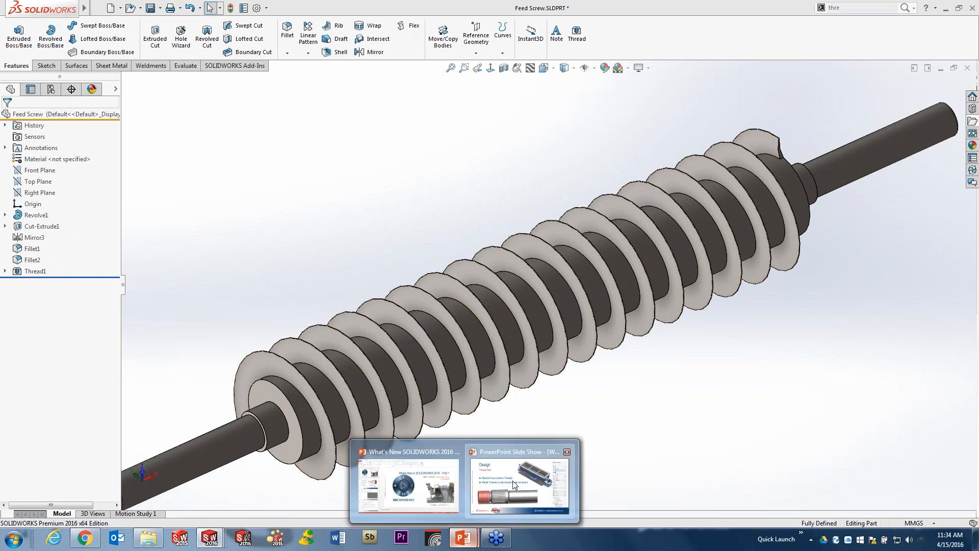
{"action": "left_click", "coordinate": [428, 474]}
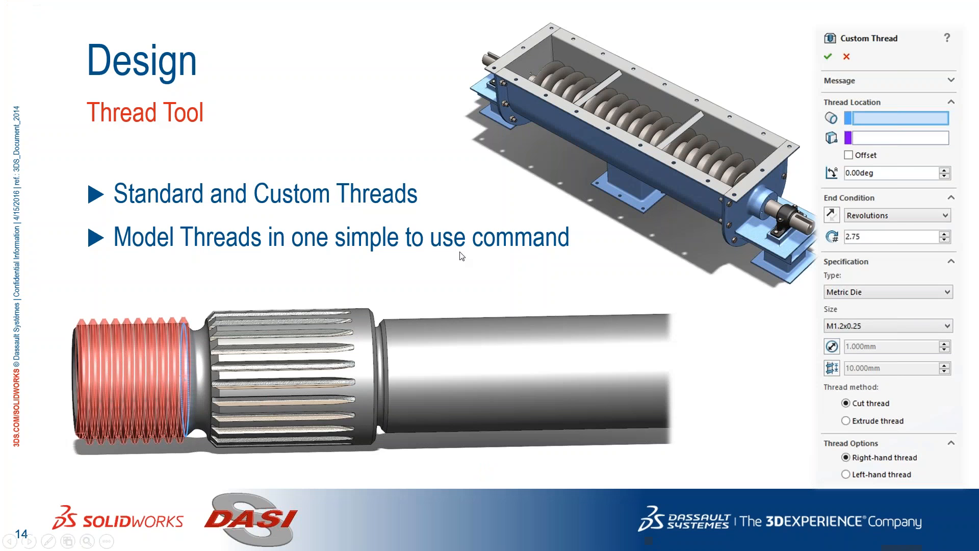
{"action": "left_click", "coordinate": [486, 184]}
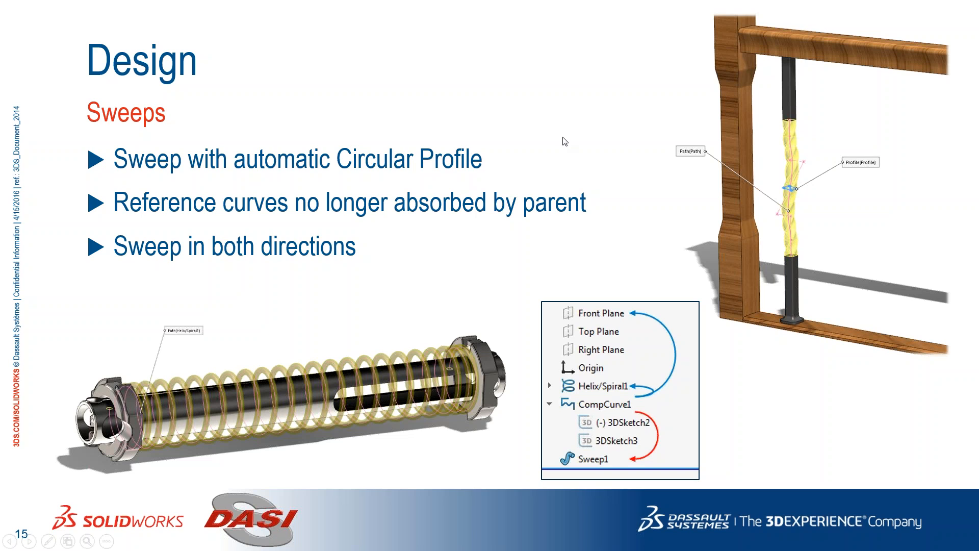
Switch back to SOLIDWORKS and bring up the Ratchet Arm Spring part.
{"action": "key", "text": "alt+Tab"}
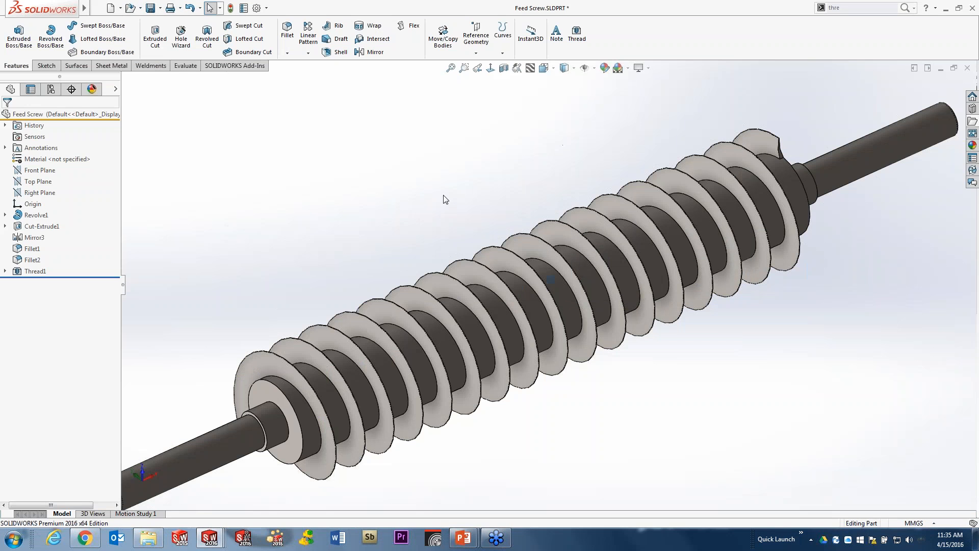
{"action": "key", "text": "ctrl+Tab"}
{"action": "left_click", "coordinate": [489, 274]}
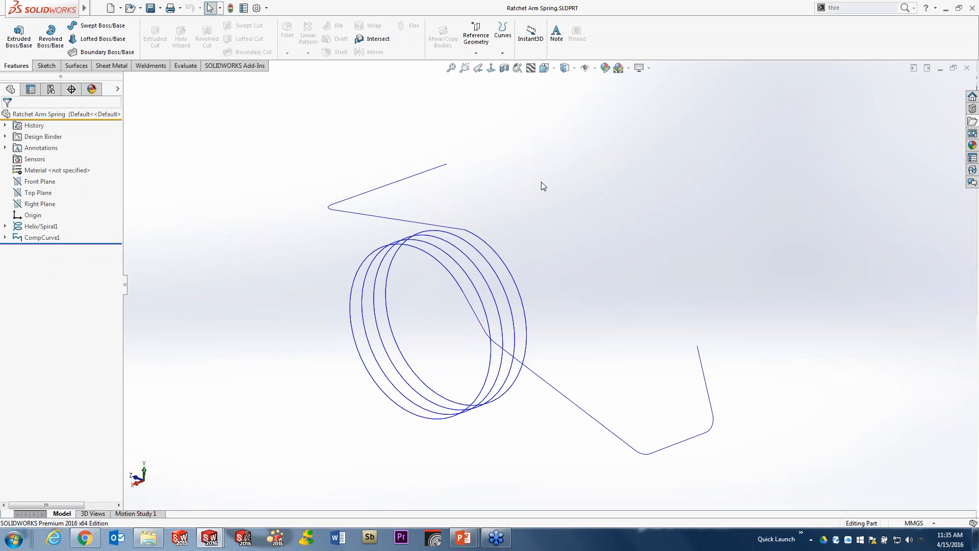
Examine the spring's helix, its composite curve and the two 3D sketches under that curve, including their references.
{"action": "left_click", "coordinate": [41, 226]}
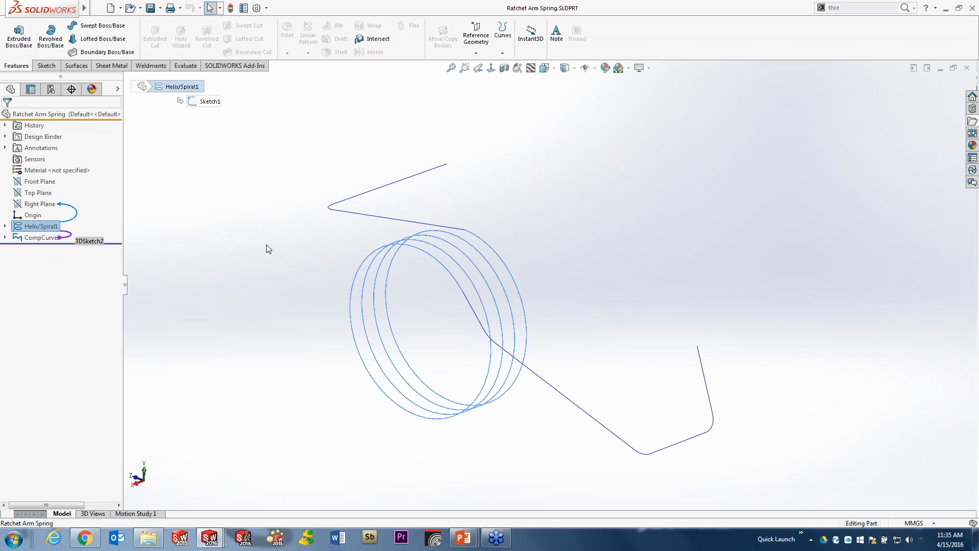
{"action": "left_click", "coordinate": [6, 238]}
{"action": "left_click", "coordinate": [48, 248]}
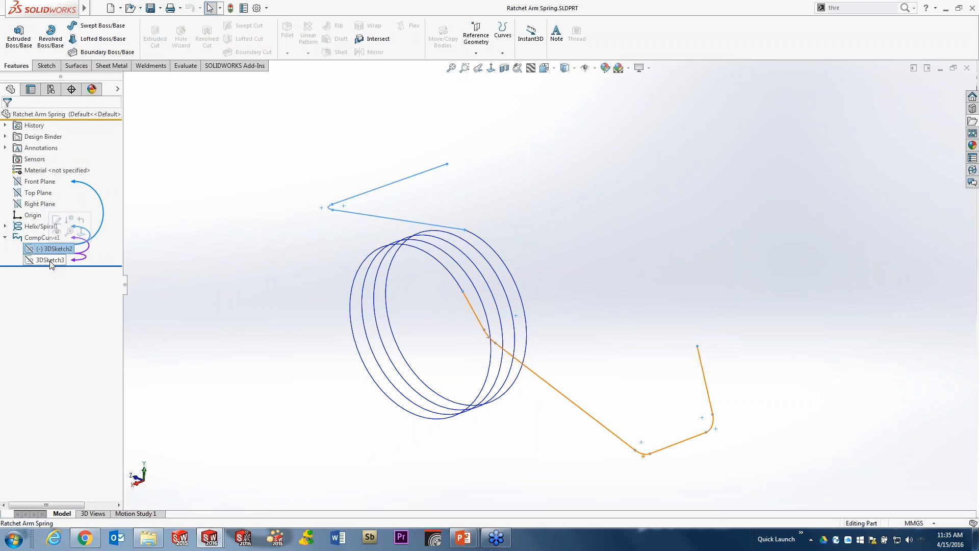
{"action": "left_click", "coordinate": [50, 260]}
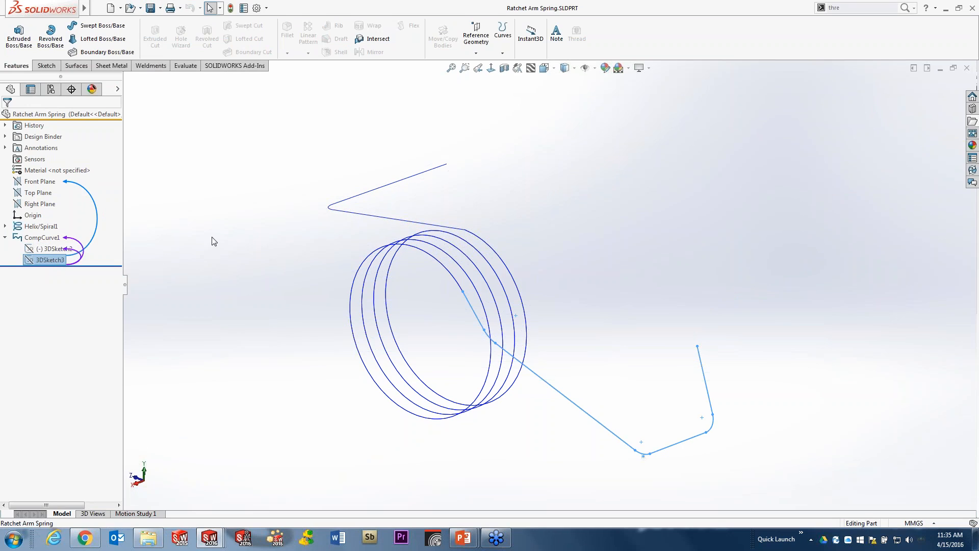
{"action": "left_click", "coordinate": [212, 240]}
{"action": "left_click", "coordinate": [44, 239]}
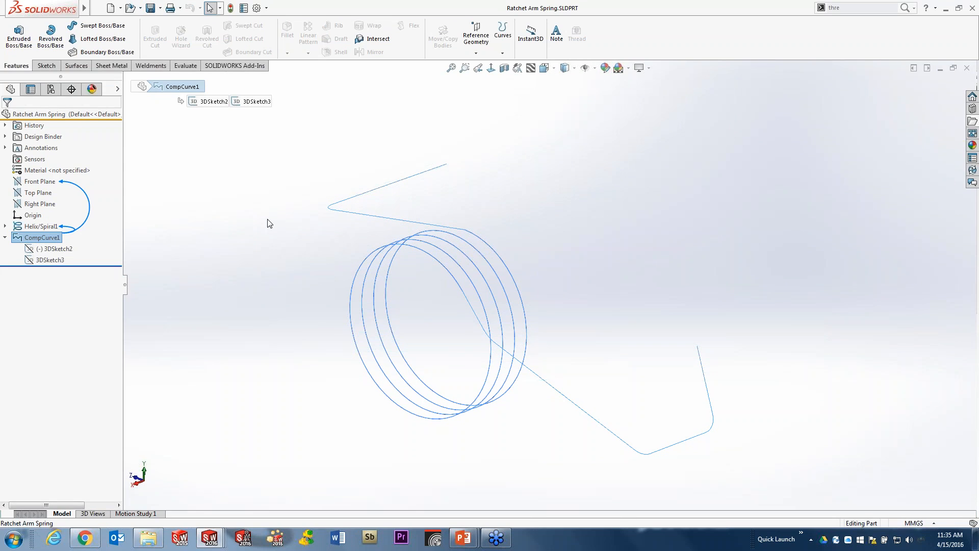
Sweep a circular profile with a 1 mm diameter along the spring's composite curve.
{"action": "left_click", "coordinate": [227, 182]}
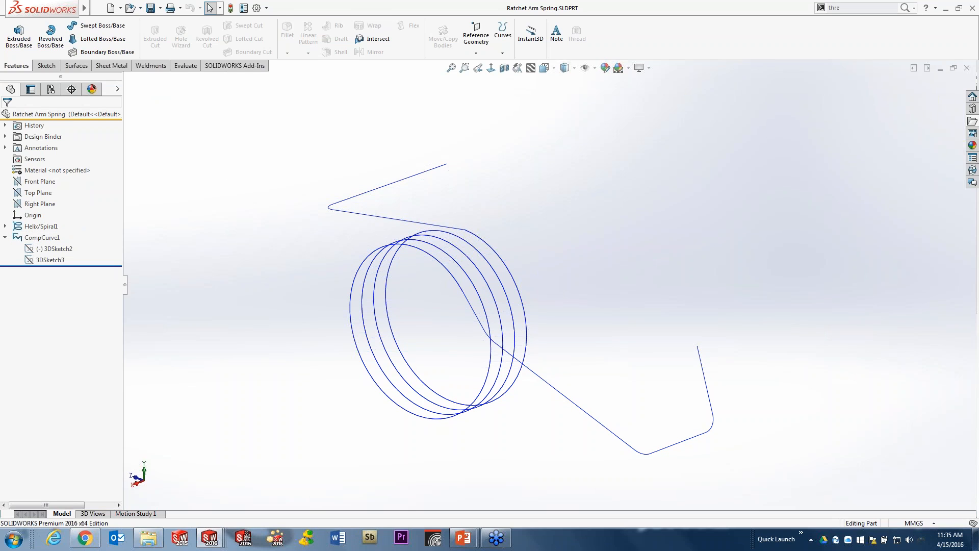
{"action": "left_click", "coordinate": [97, 26]}
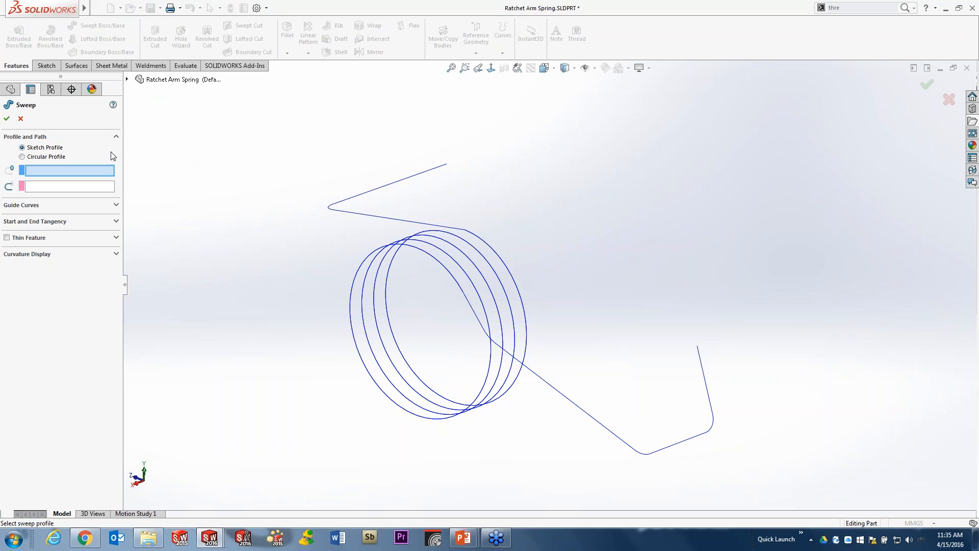
{"action": "left_click", "coordinate": [22, 157]}
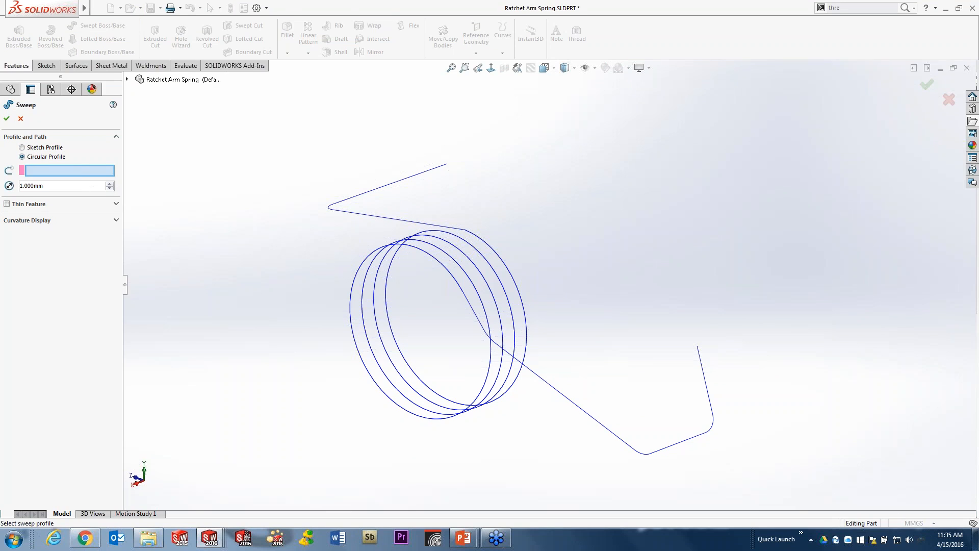
{"action": "left_click", "coordinate": [375, 193]}
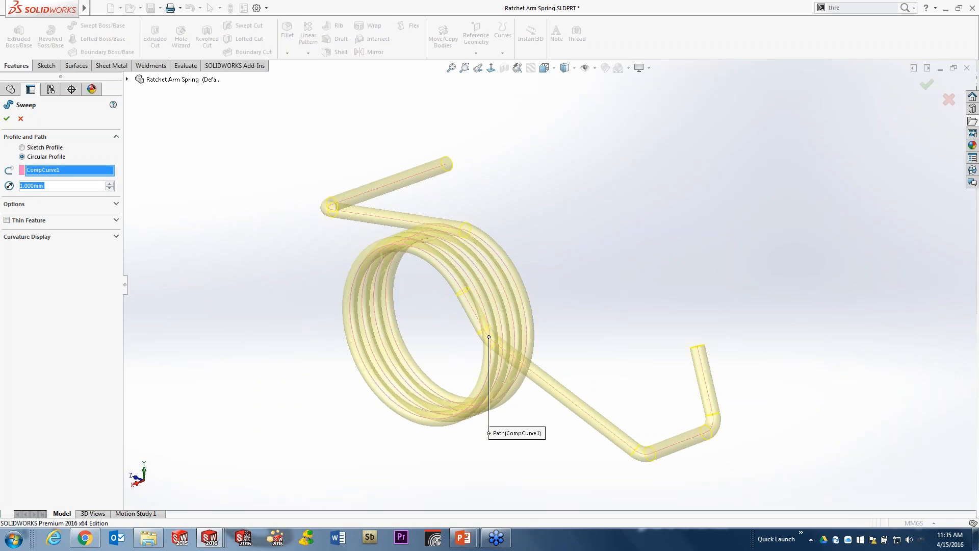
{"action": "left_click", "coordinate": [7, 118]}
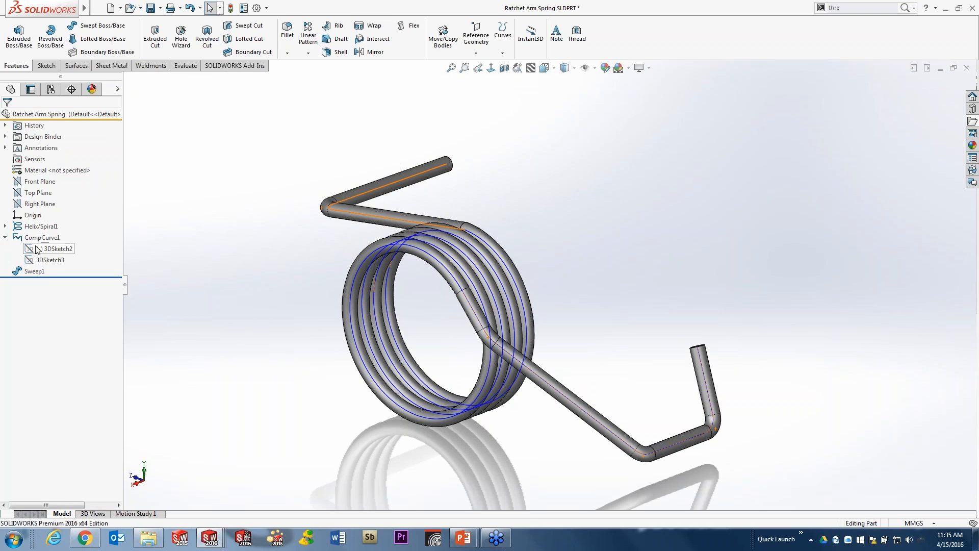
Examine the Absorbed Curve SW2015.jpg image in the Design Binder and close it.
{"action": "left_click", "coordinate": [6, 237]}
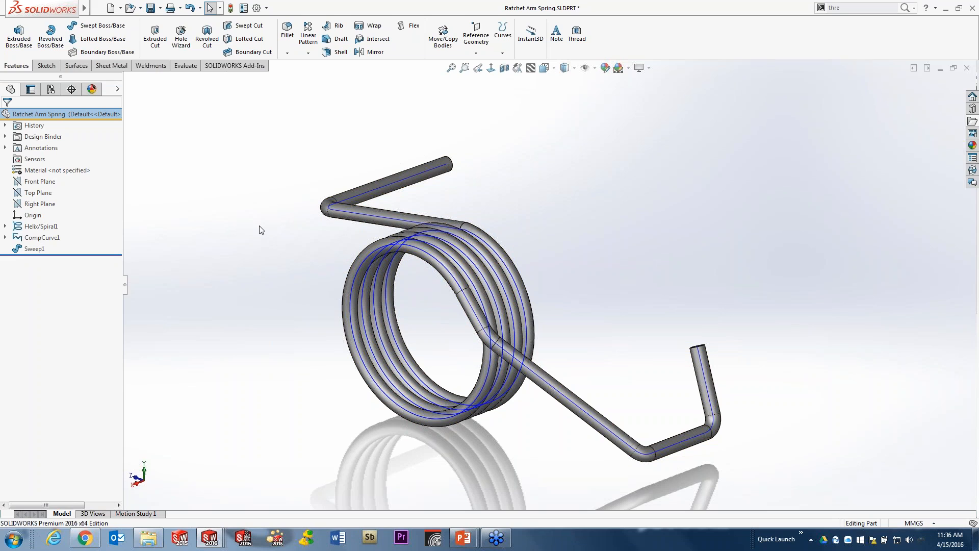
{"action": "left_click", "coordinate": [6, 136]}
{"action": "double_click", "coordinate": [64, 158]}
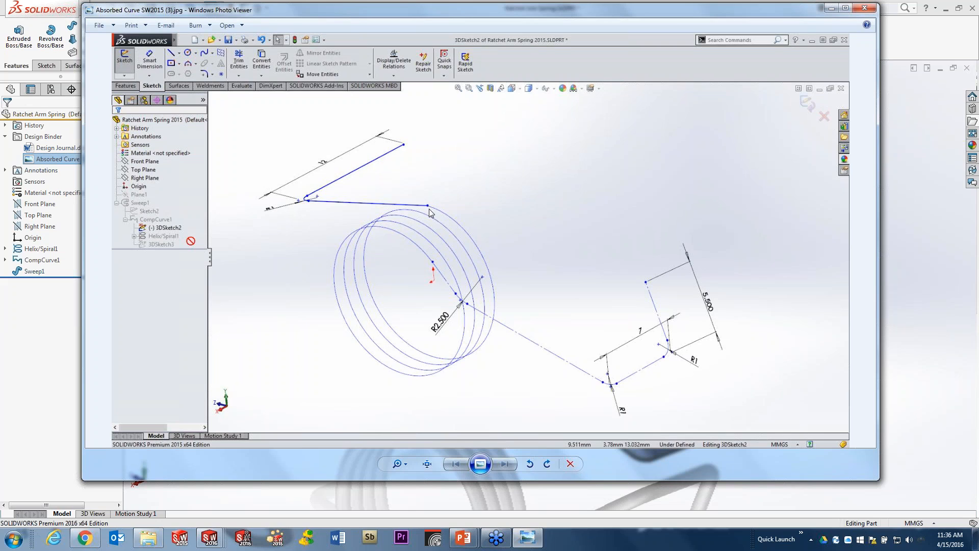
{"action": "left_click", "coordinate": [831, 7]}
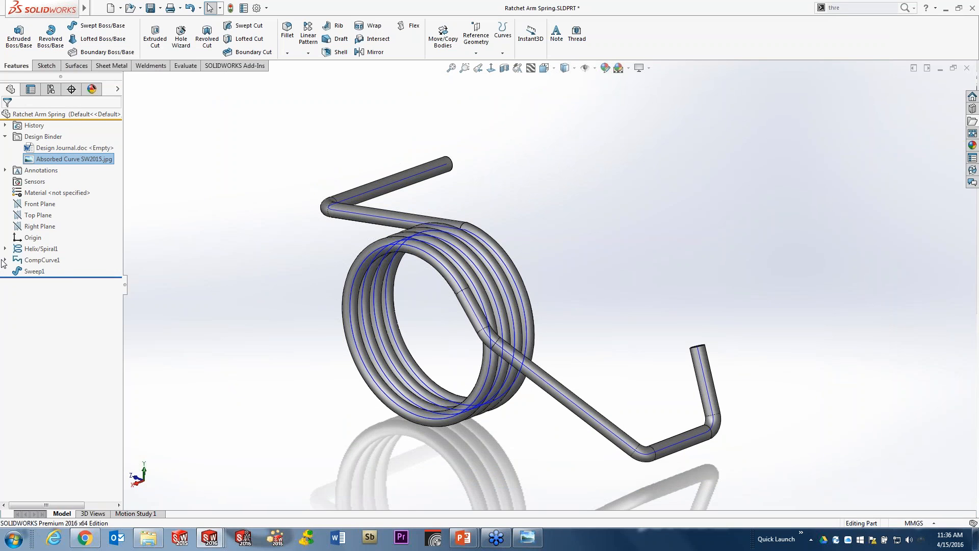
Edit 3DSketch2 under the composite curve, make its upper arm line tangent to the helix, and exit the sketch.
{"action": "left_click", "coordinate": [5, 260]}
{"action": "left_click", "coordinate": [49, 270]}
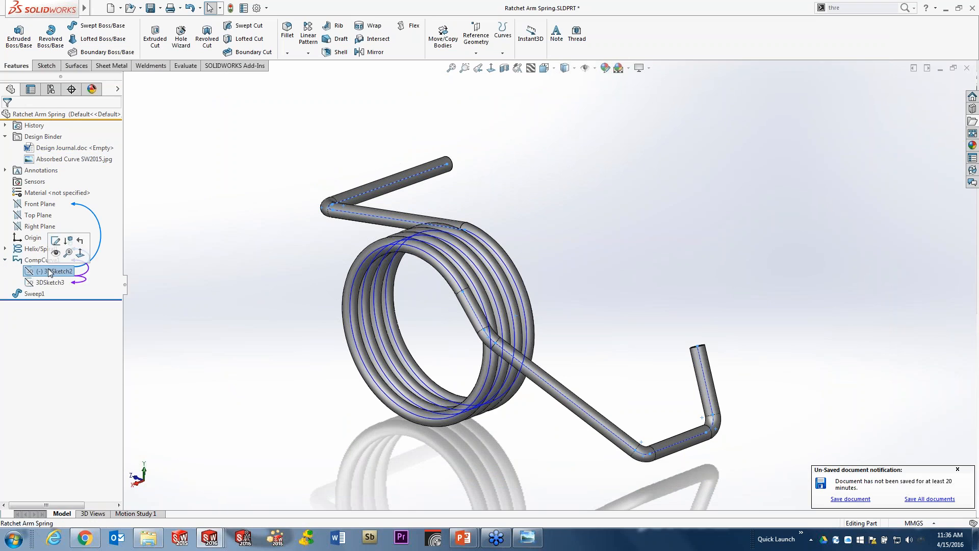
{"action": "left_click", "coordinate": [54, 243]}
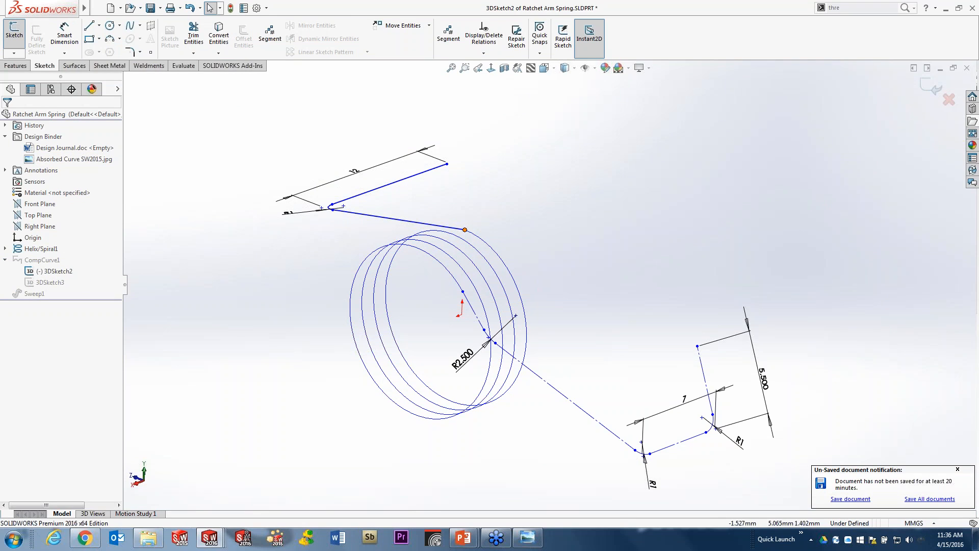
{"action": "left_click", "coordinate": [465, 230]}
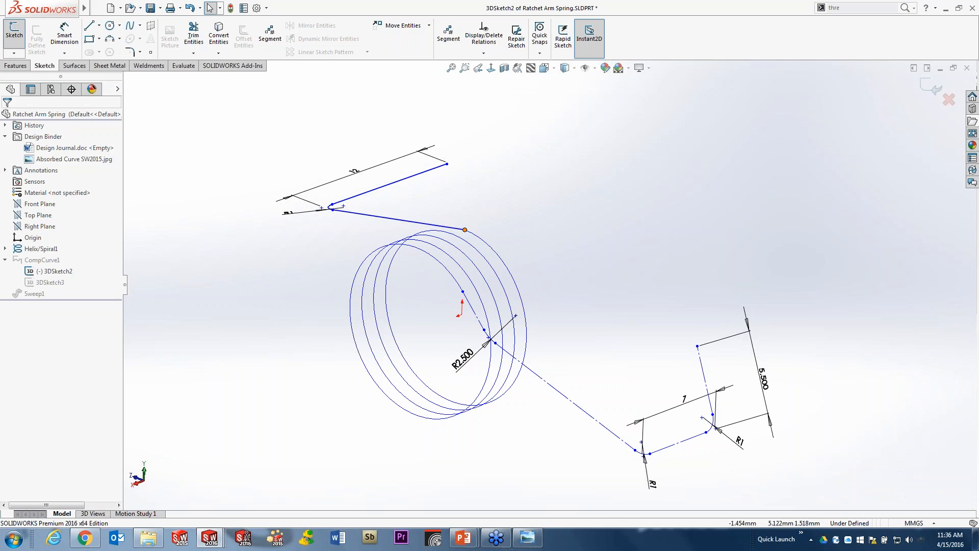
{"action": "left_click", "coordinate": [459, 233]}
{"action": "left_click", "coordinate": [451, 230], "text": "ctrl"}
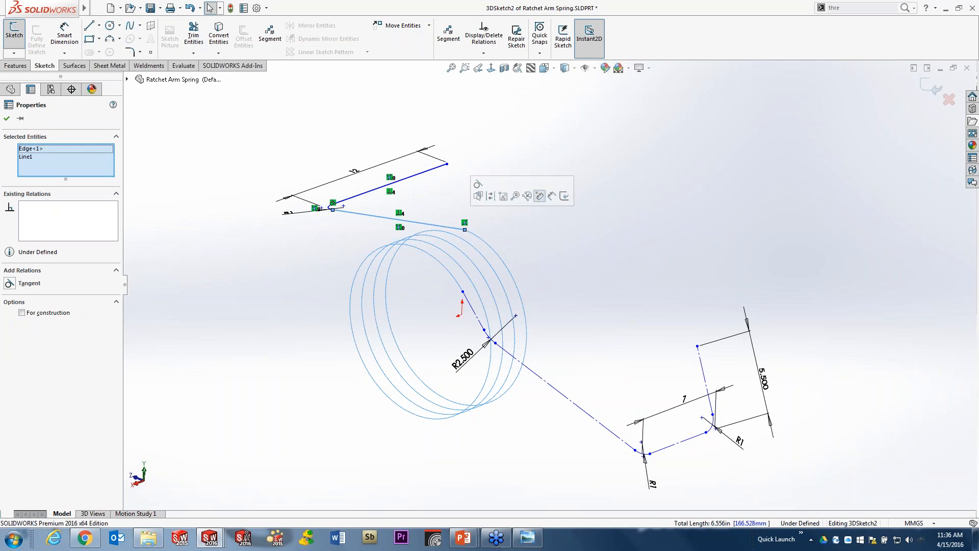
{"action": "left_click", "coordinate": [478, 185]}
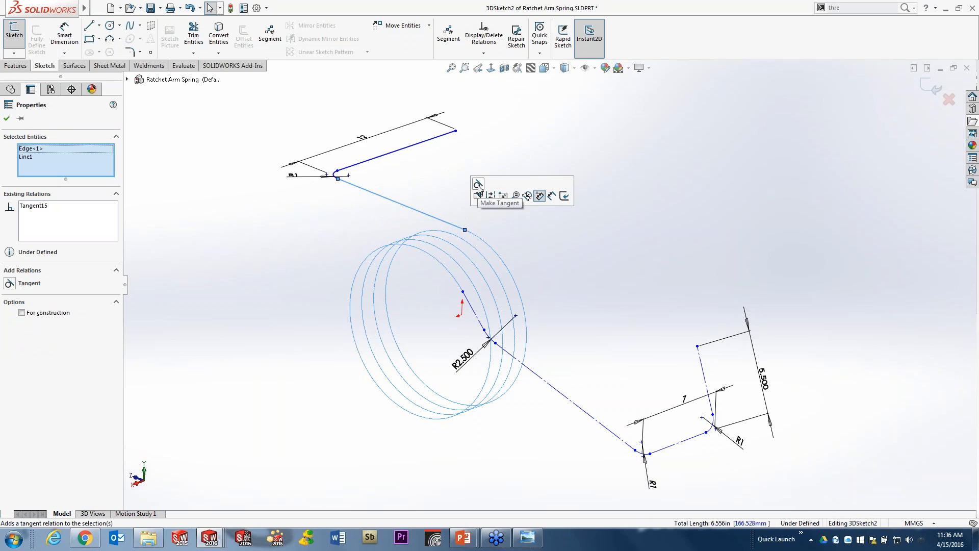
{"action": "left_click", "coordinate": [507, 172]}
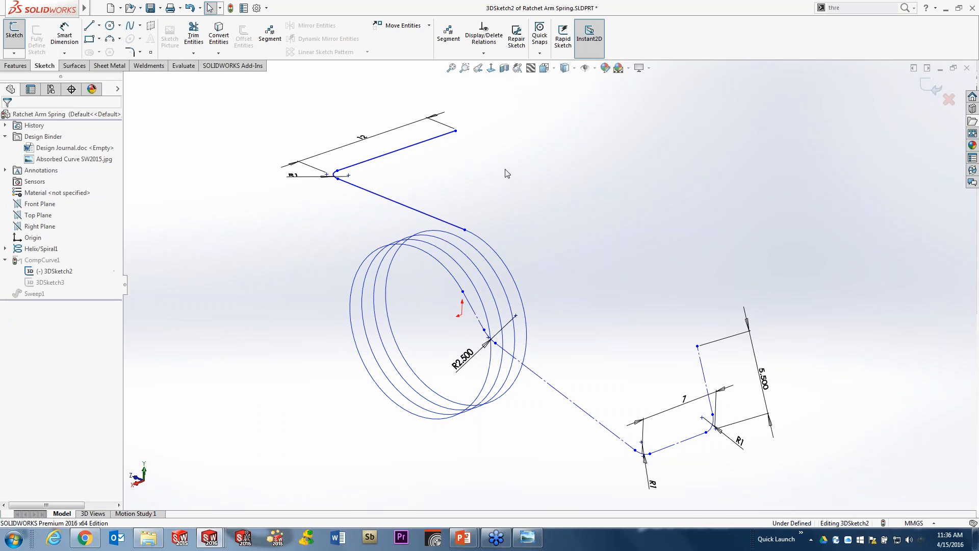
{"action": "key", "text": "d"}
{"action": "left_click", "coordinate": [536, 145]}
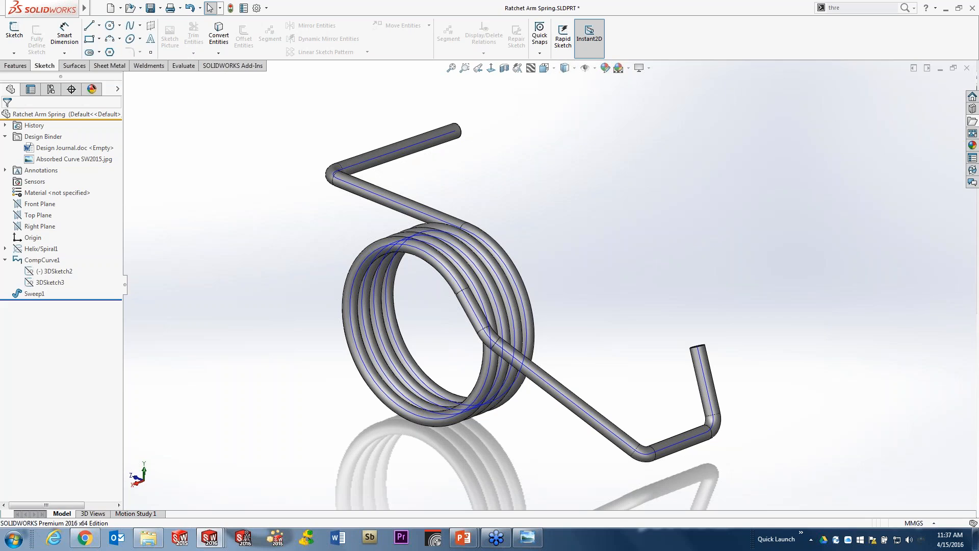
Bring up the Hand Rail assembly and start editing the Curved Spindle part in context.
{"action": "key", "text": "ctrl+Tab"}
{"action": "left_click", "coordinate": [572, 276]}
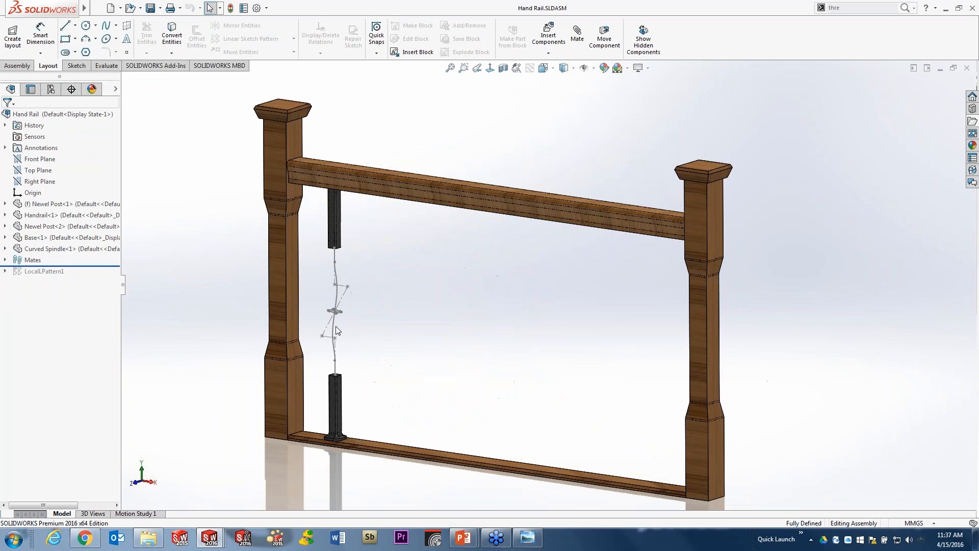
{"action": "scroll", "coordinate": [301, 330], "scroll_direction": "down", "scroll_amount": 5}
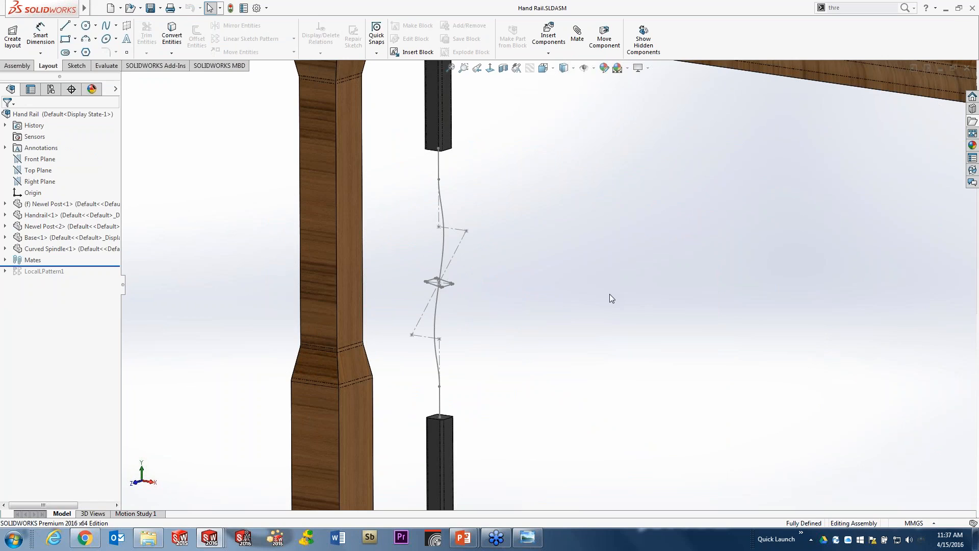
{"action": "left_click", "coordinate": [441, 127]}
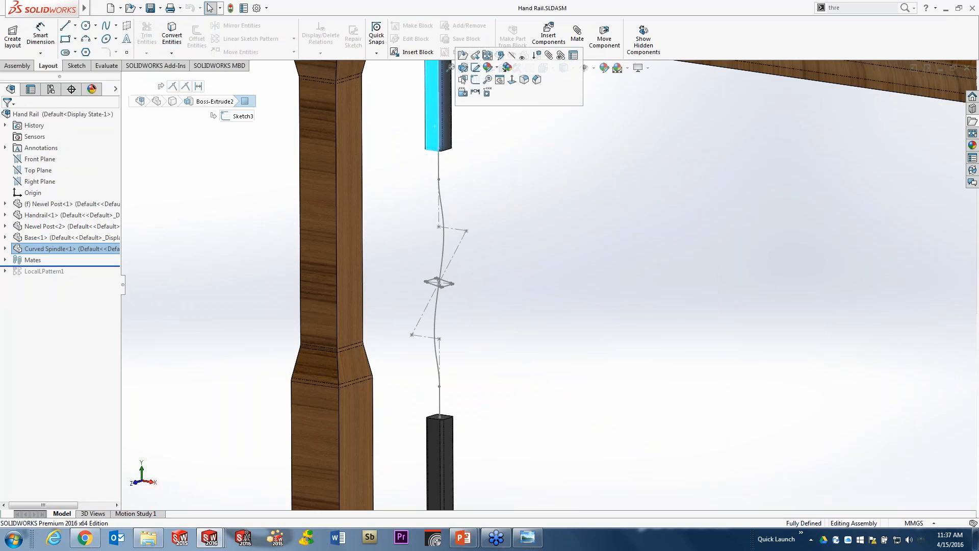
{"action": "left_click", "coordinate": [500, 56]}
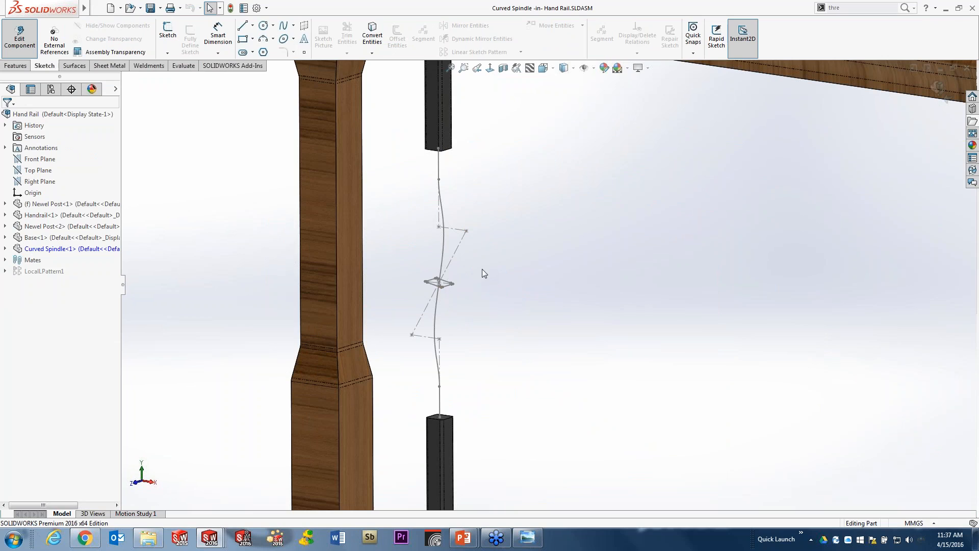
Create a bidirectional sweep of the spindle's Profile sketch along the Path sketch, joining the upper and lower bars.
{"action": "left_click", "coordinate": [15, 66]}
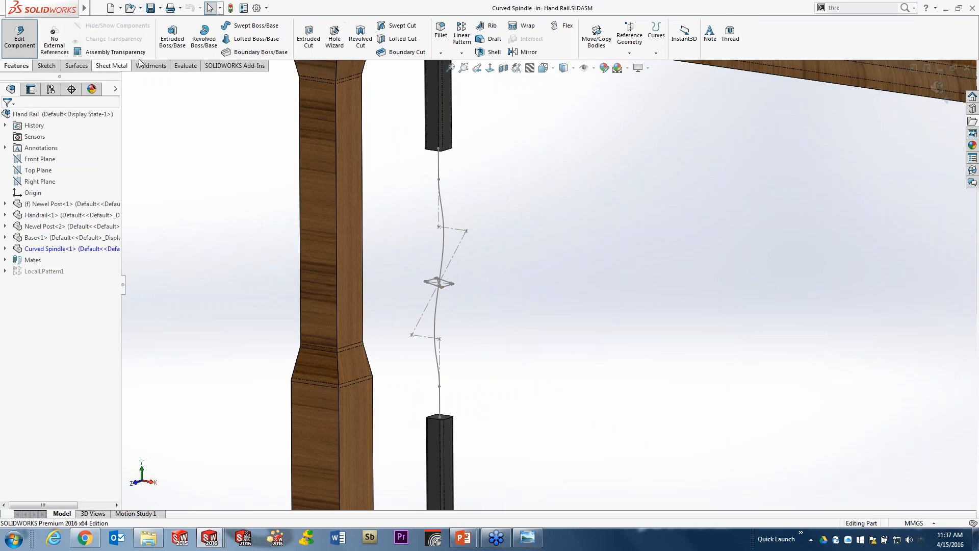
{"action": "left_click", "coordinate": [250, 26]}
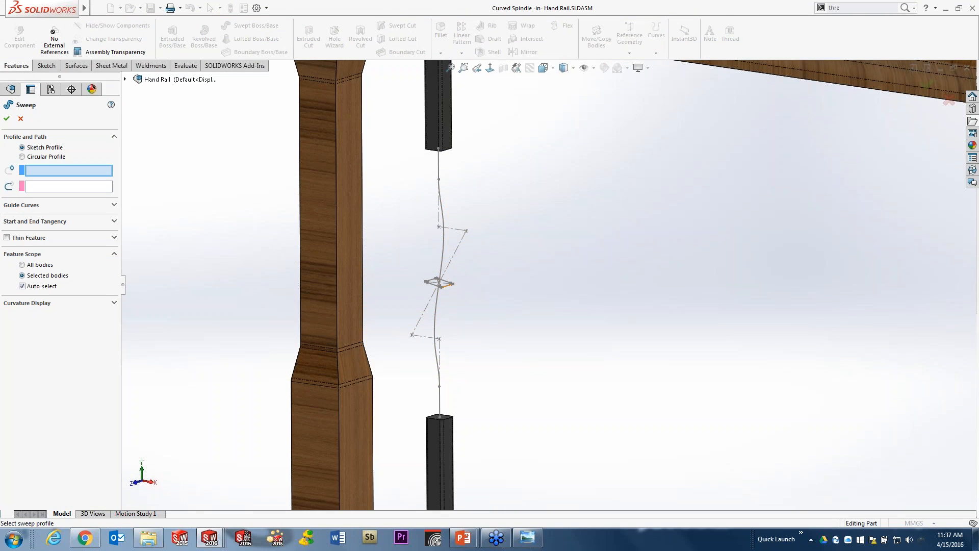
{"action": "left_click", "coordinate": [449, 285]}
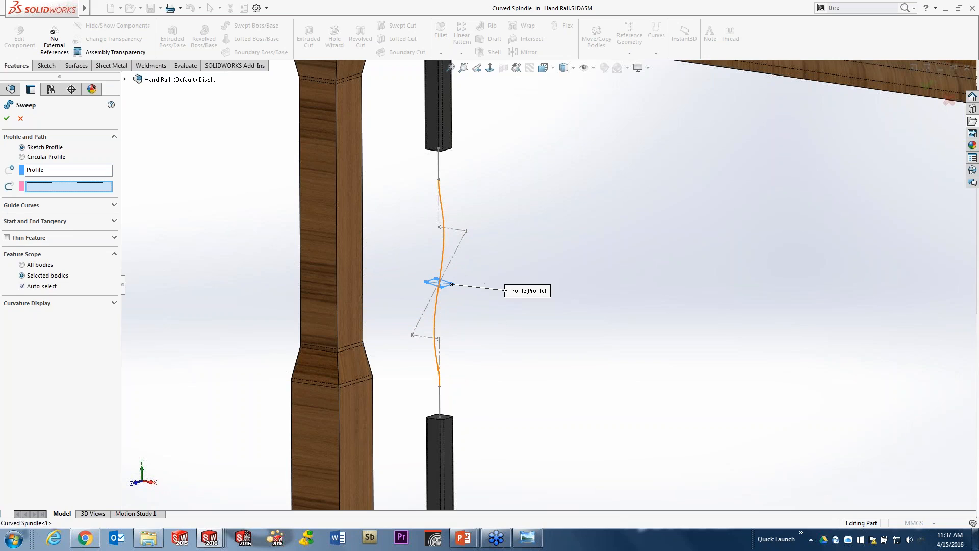
{"action": "left_click", "coordinate": [437, 304]}
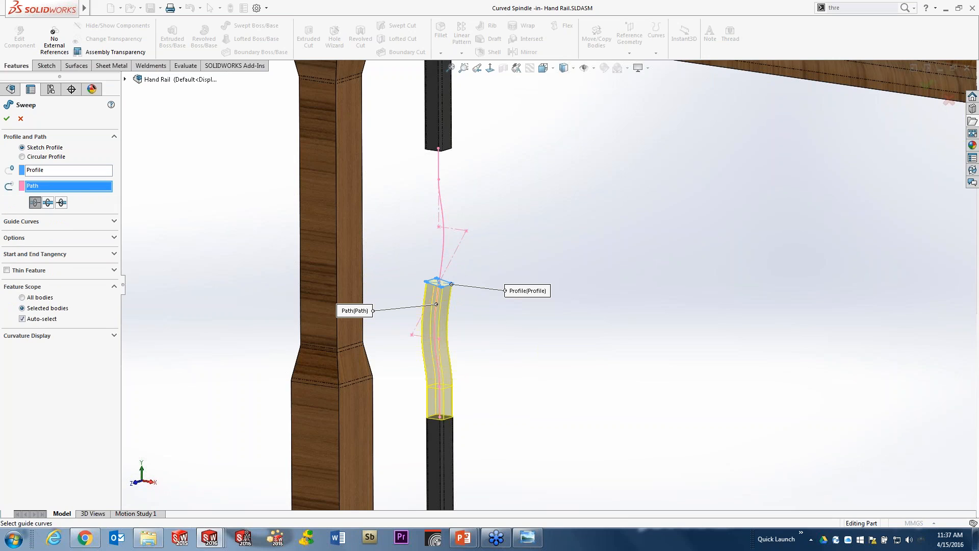
{"action": "left_click", "coordinate": [61, 203]}
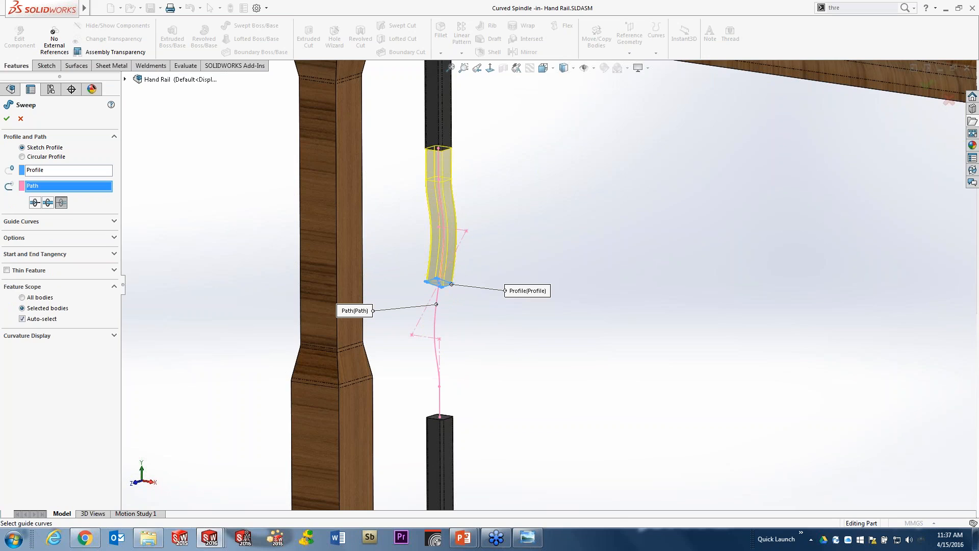
{"action": "left_click", "coordinate": [48, 202]}
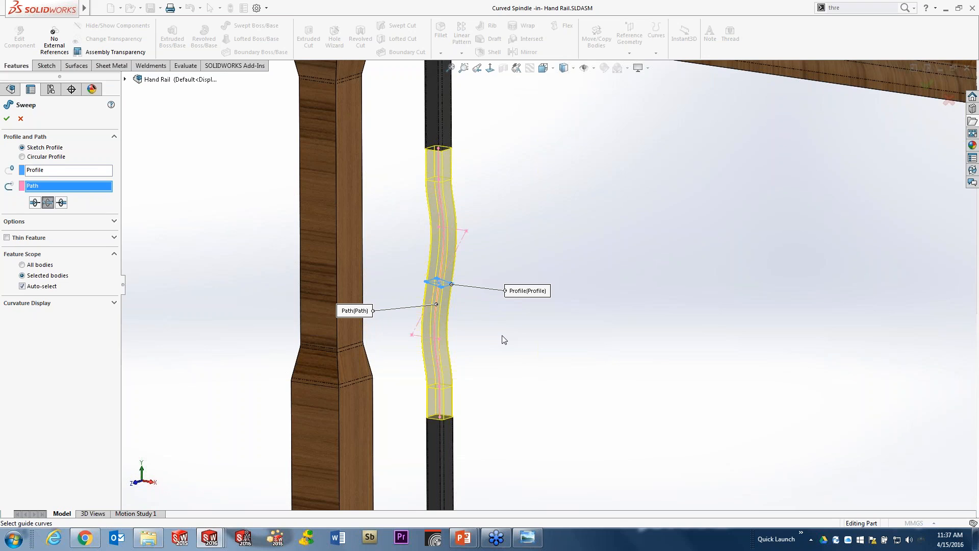
{"action": "left_click", "coordinate": [6, 119]}
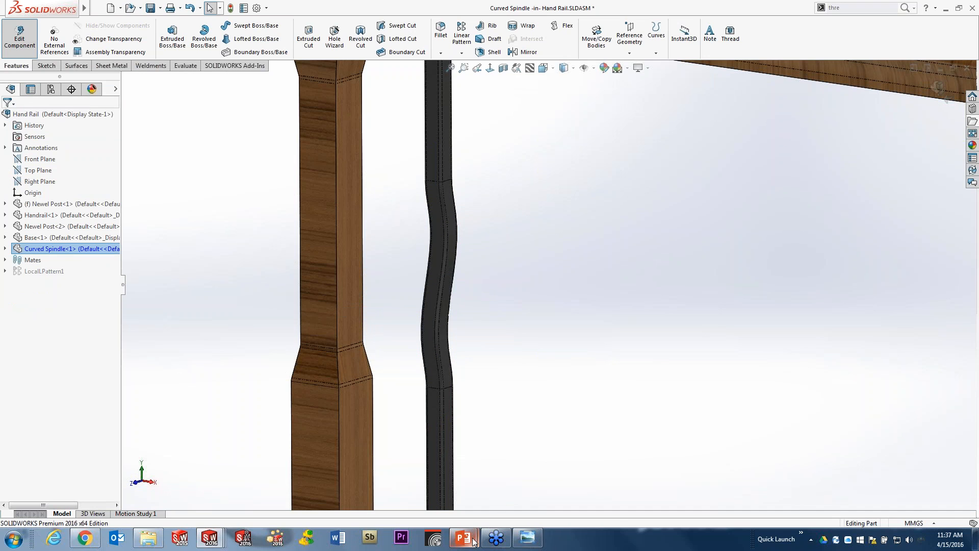
Switch to the PowerPoint slide show and advance from the Sweeps slide to the Patterns slide.
{"action": "mouse_move", "coordinate": [463, 538]}
{"action": "left_click", "coordinate": [526, 496]}
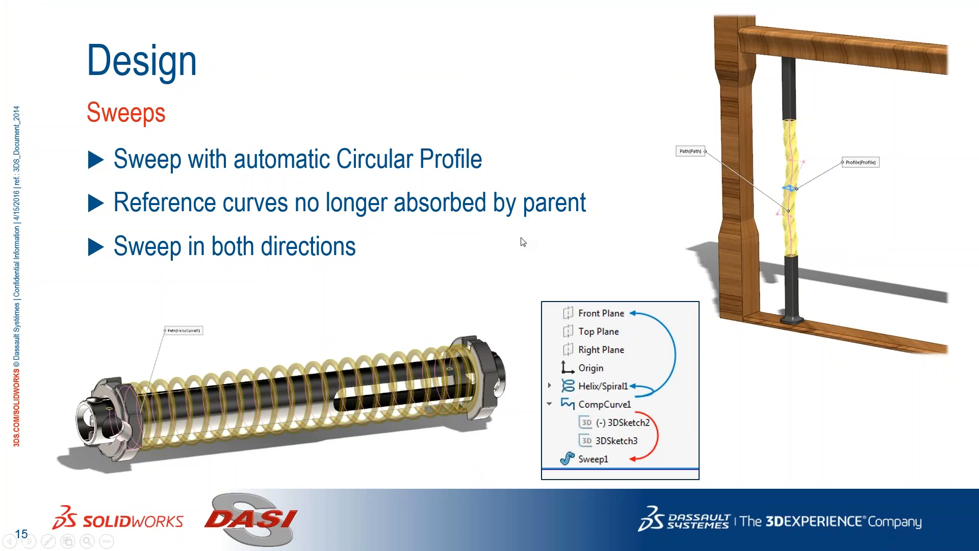
{"action": "left_click", "coordinate": [523, 242]}
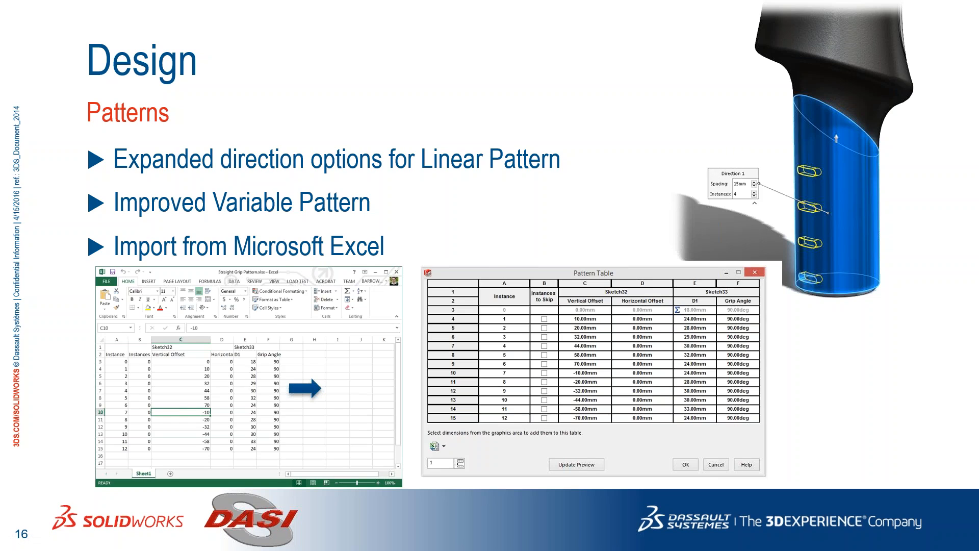
Switch back to SOLIDWORKS and bring up the Hand Grip part.
{"action": "key", "text": "alt+Tab"}
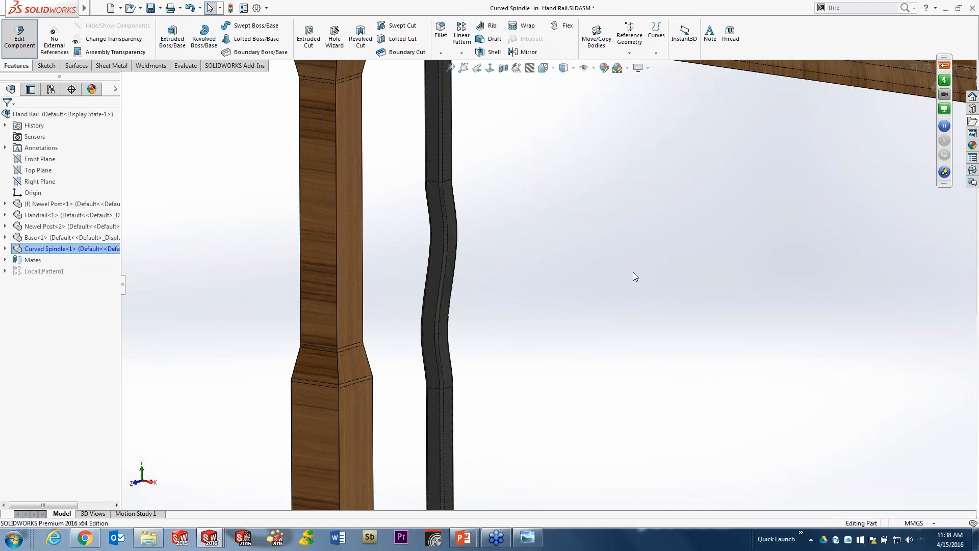
{"action": "key", "text": "ctrl+Tab"}
{"action": "left_click", "coordinate": [678, 283]}
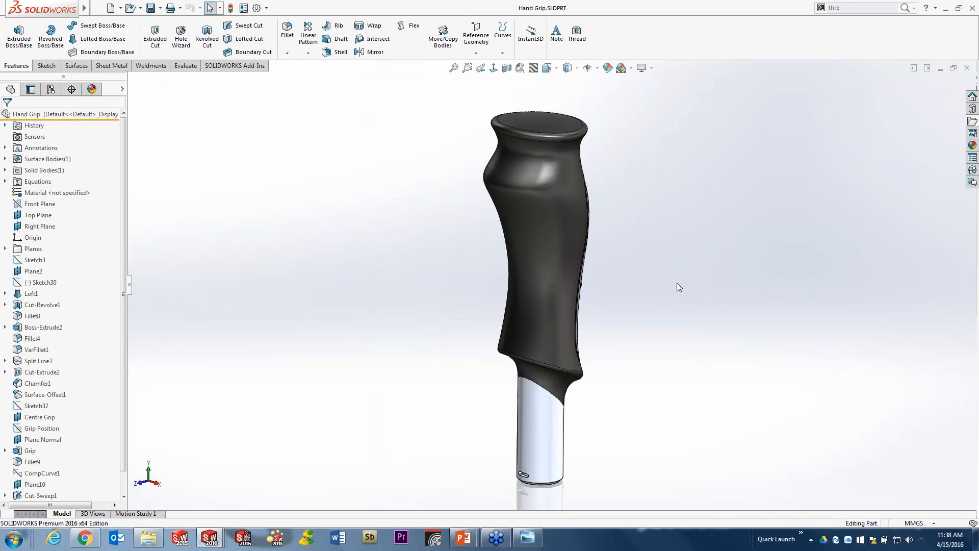
Start a linear pattern of the slot cut near the tube's lower end, using the tube's cylindrical face as Direction 1.
{"action": "middle_click_drag", "start_coordinate": [673, 283], "coordinate": [645, 274]}
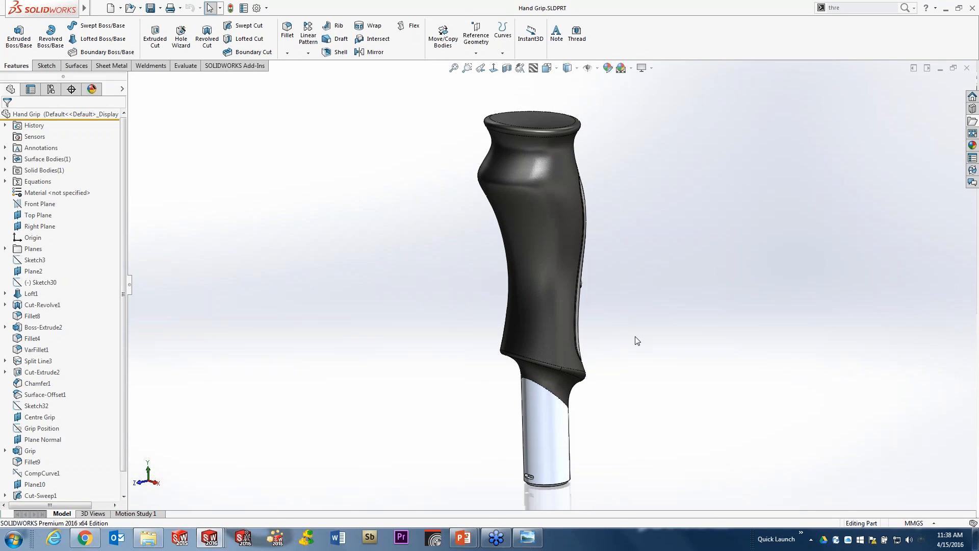
{"action": "scroll", "coordinate": [533, 473], "scroll_direction": "down", "scroll_amount": 5}
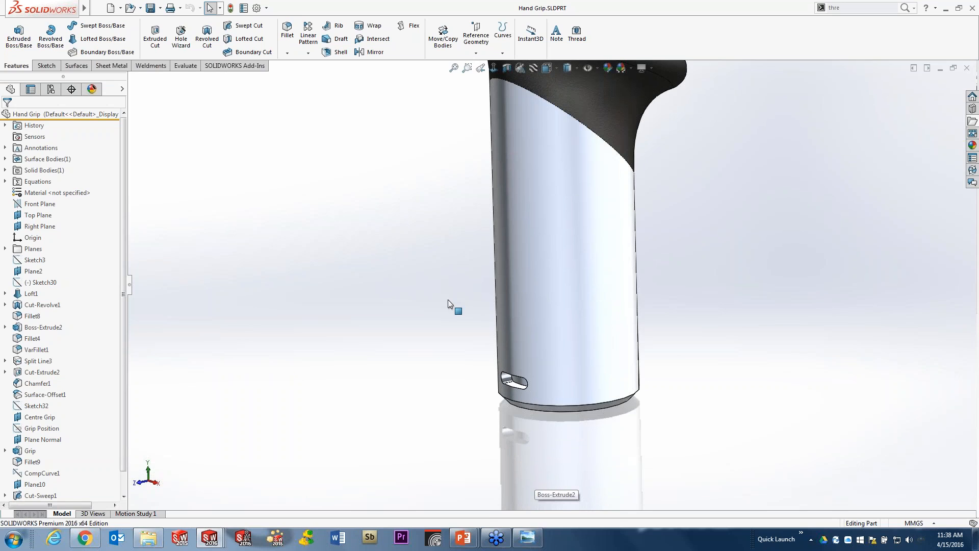
{"action": "left_click", "coordinate": [308, 32]}
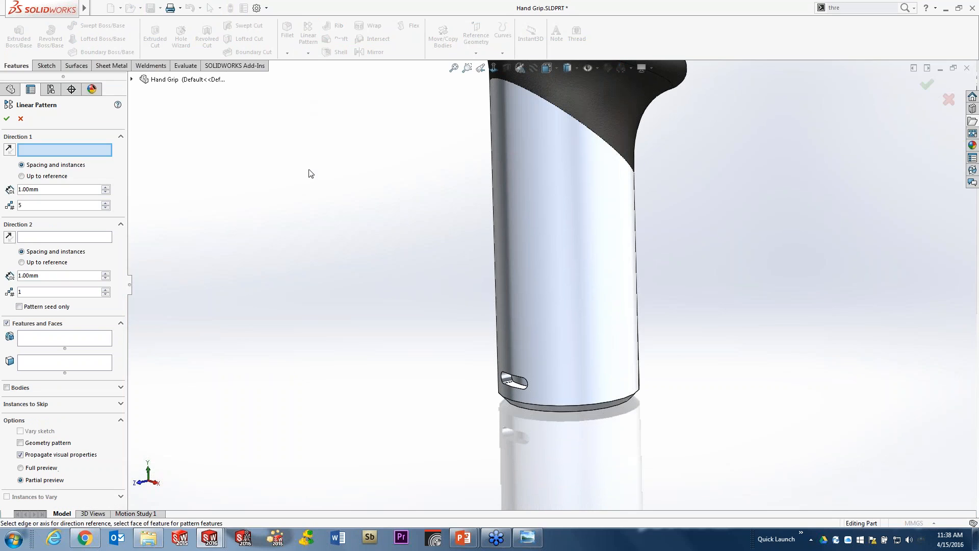
{"action": "left_click", "coordinate": [556, 243]}
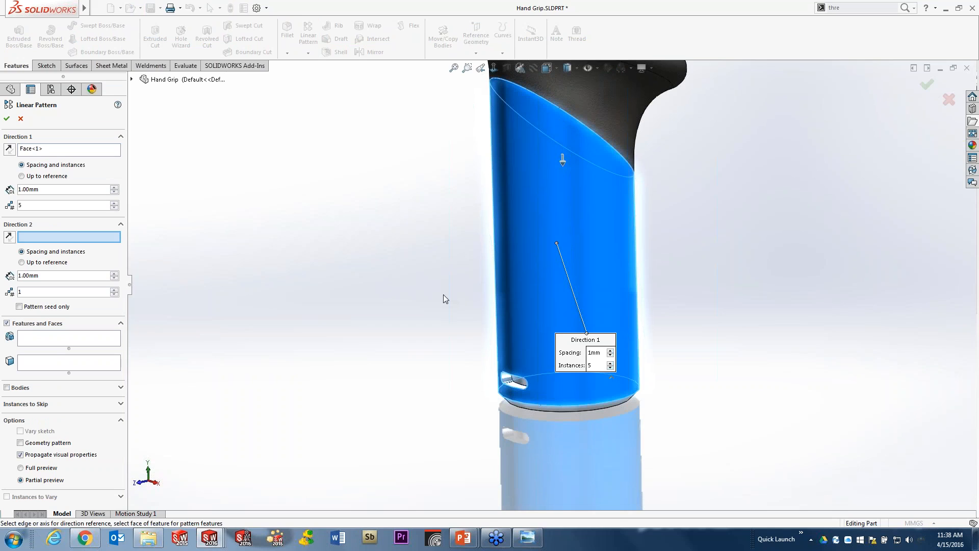
{"action": "left_click", "coordinate": [95, 337]}
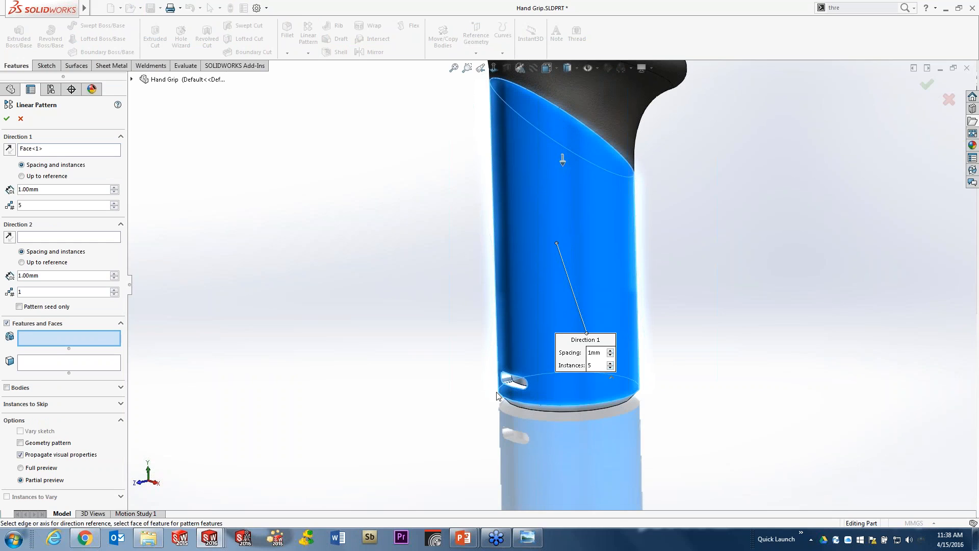
{"action": "left_click", "coordinate": [519, 384]}
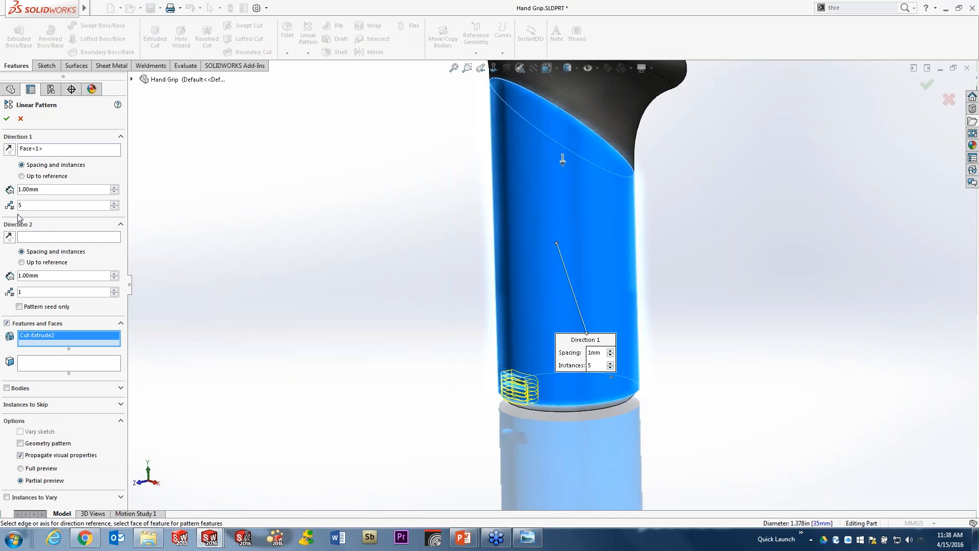
Set the slot pattern's spacing to 15 mm, reverse Direction 1 so it runs up the tube, and accept the pattern.
{"action": "double_click", "coordinate": [54, 190]}
{"action": "type", "text": "15"}
{"action": "key", "text": "Return"}
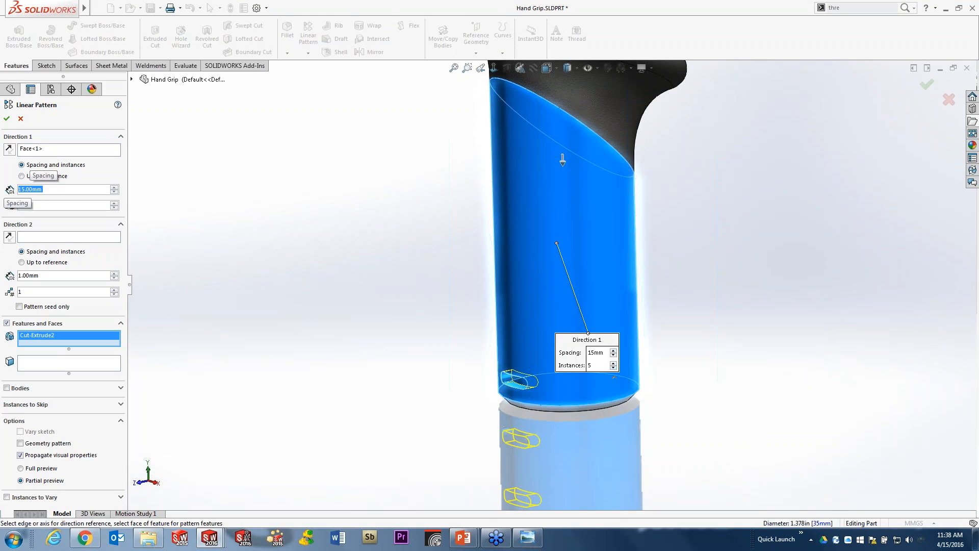
{"action": "left_click", "coordinate": [9, 148]}
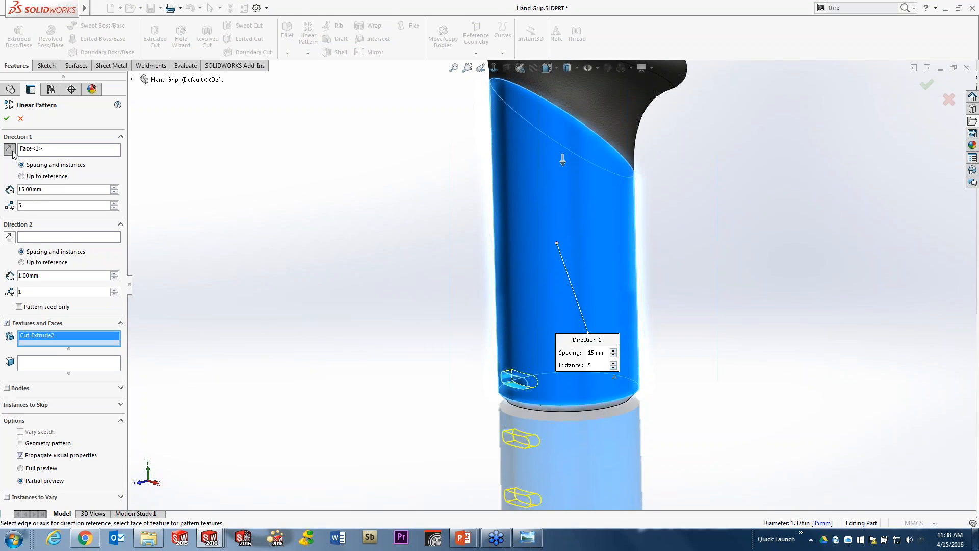
{"action": "left_click", "coordinate": [563, 149]}
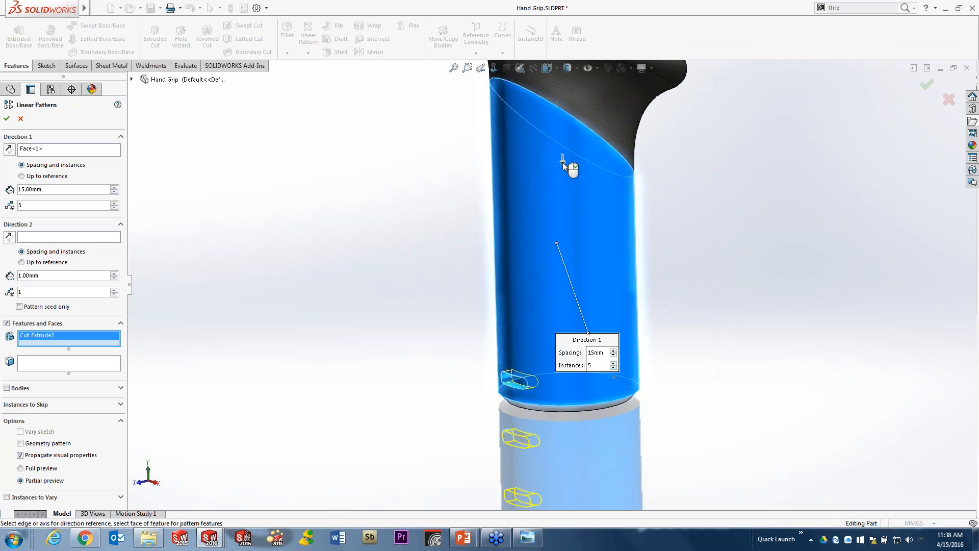
{"action": "left_click", "coordinate": [562, 161]}
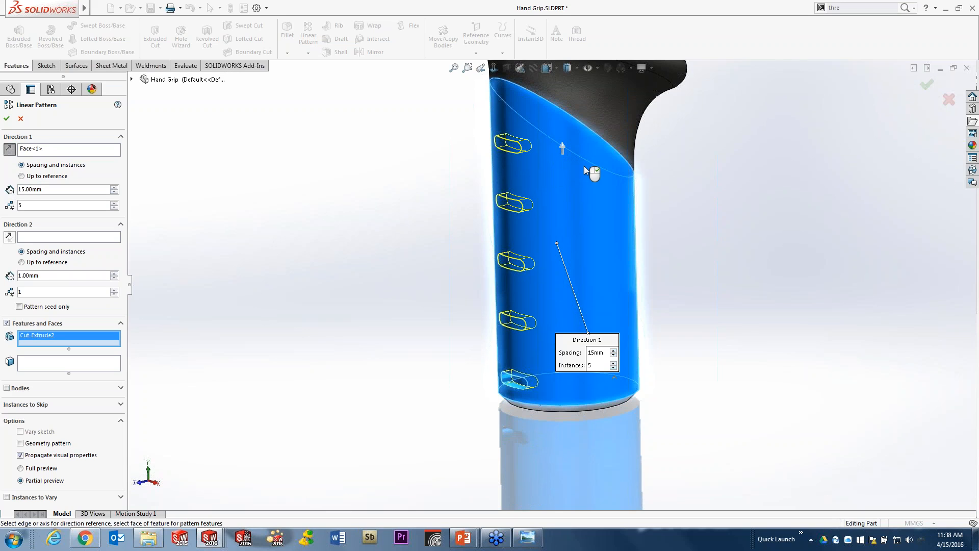
{"action": "left_click", "coordinate": [928, 85]}
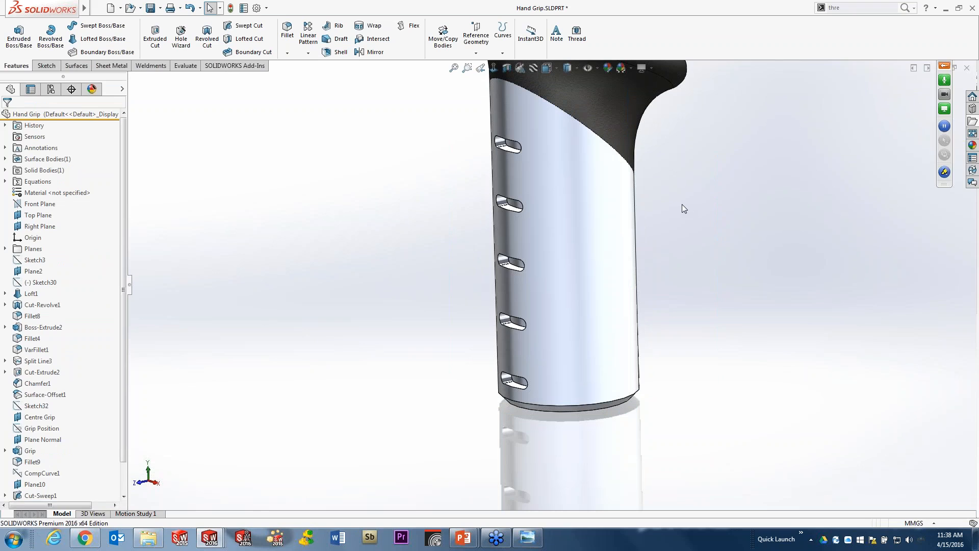
Edit the VarPattern1 feature of the grip grooves and open its pattern table beside the model.
{"action": "scroll", "coordinate": [705, 185], "scroll_direction": "up", "scroll_amount": 5}
{"action": "middle_click_drag", "start_coordinate": [675, 150], "coordinate": [559, 345], "text": "ctrl"}
{"action": "middle_click_drag", "start_coordinate": [615, 269], "coordinate": [459, 252]}
{"action": "scroll", "coordinate": [451, 261], "scroll_direction": "down", "scroll_amount": 5}
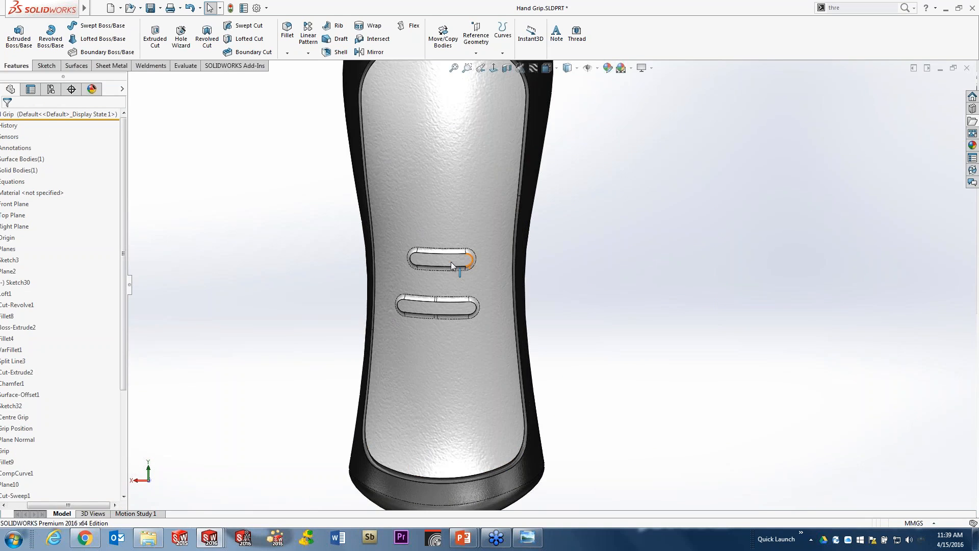
{"action": "middle_click_drag", "start_coordinate": [755, 293], "coordinate": [618, 290], "text": "ctrl"}
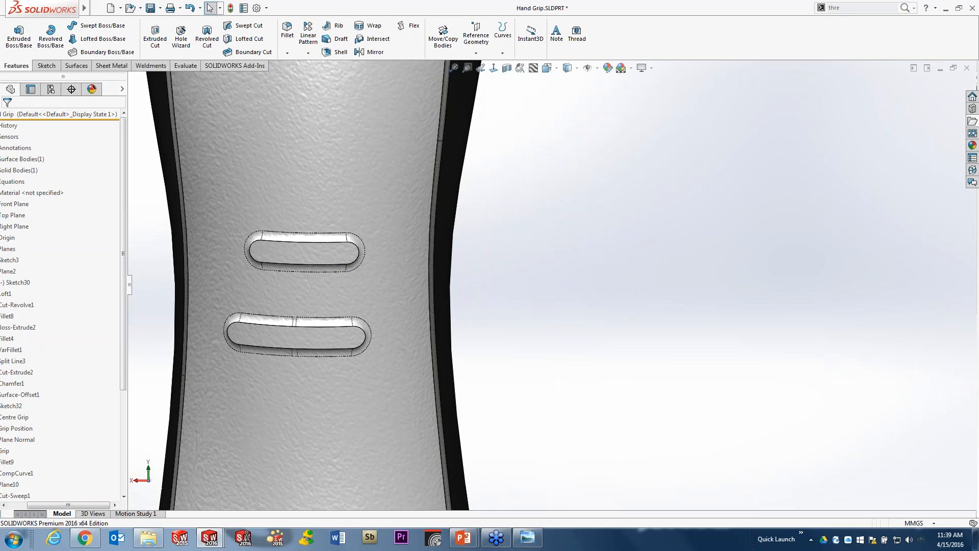
{"action": "left_click_drag", "start_coordinate": [94, 503], "coordinate": [47, 502]}
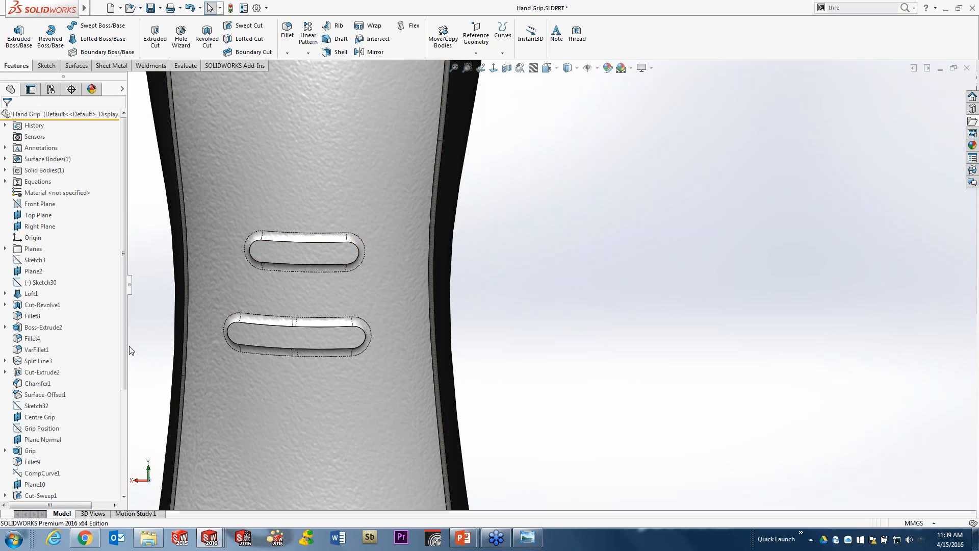
{"action": "scroll", "coordinate": [123, 362], "scroll_direction": "down", "scroll_amount": 5}
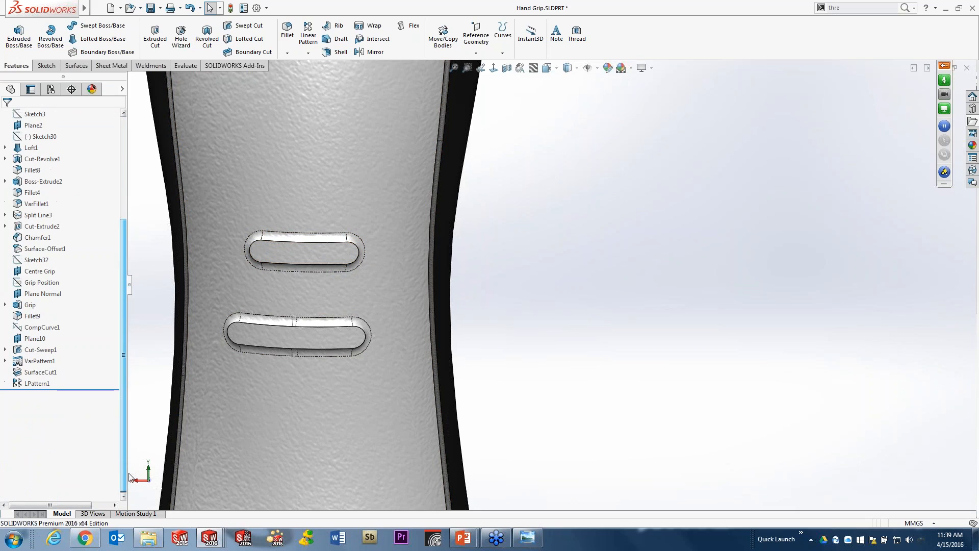
{"action": "left_click", "coordinate": [41, 361]}
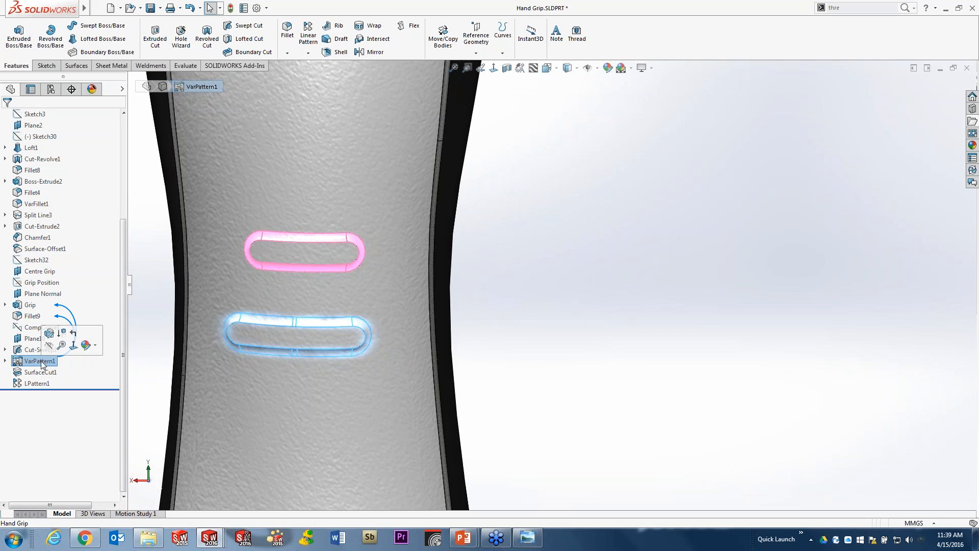
{"action": "left_click", "coordinate": [48, 335]}
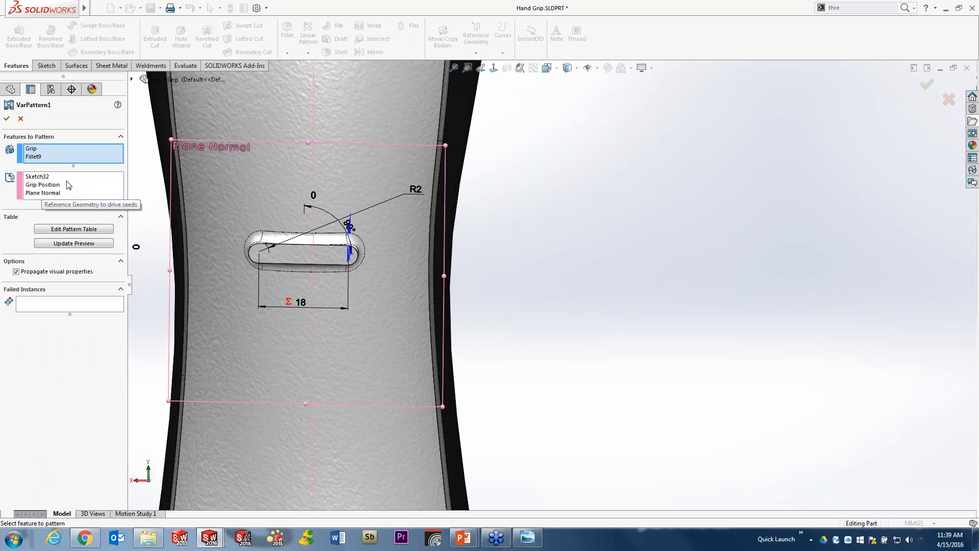
{"action": "left_click", "coordinate": [71, 229]}
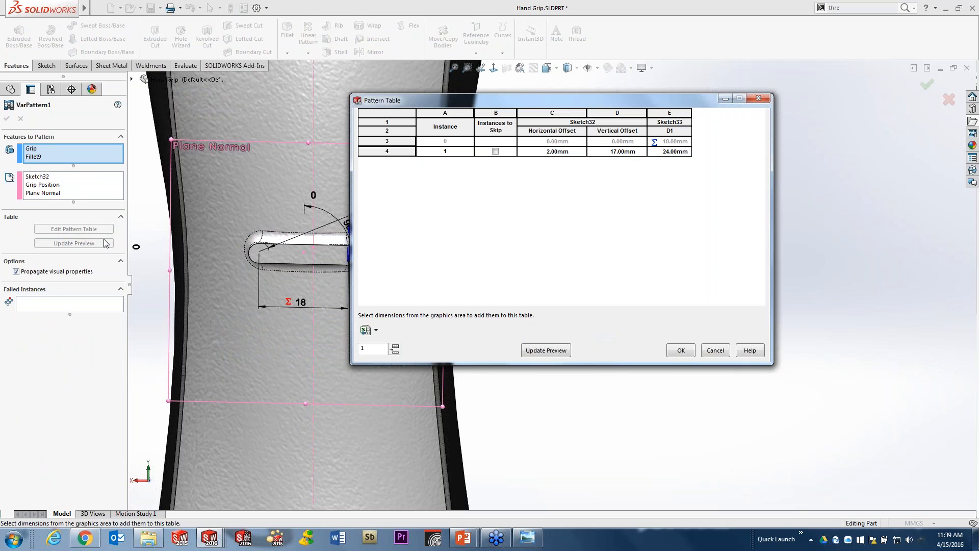
{"action": "mouse_move", "coordinate": [579, 106]}
{"action": "left_mouse_down"}
{"action": "mouse_move", "coordinate": [617, 134]}
{"action": "mouse_move", "coordinate": [715, 159]}
{"action": "left_mouse_up"}
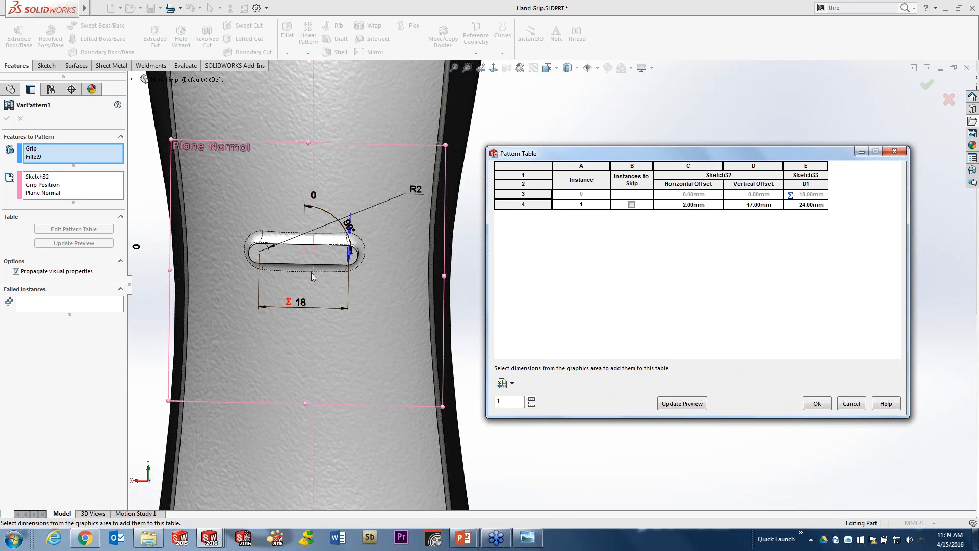
Set instance 1's horizontal offset to 0 mm in the pattern table and update the preview.
{"action": "left_click", "coordinate": [682, 403]}
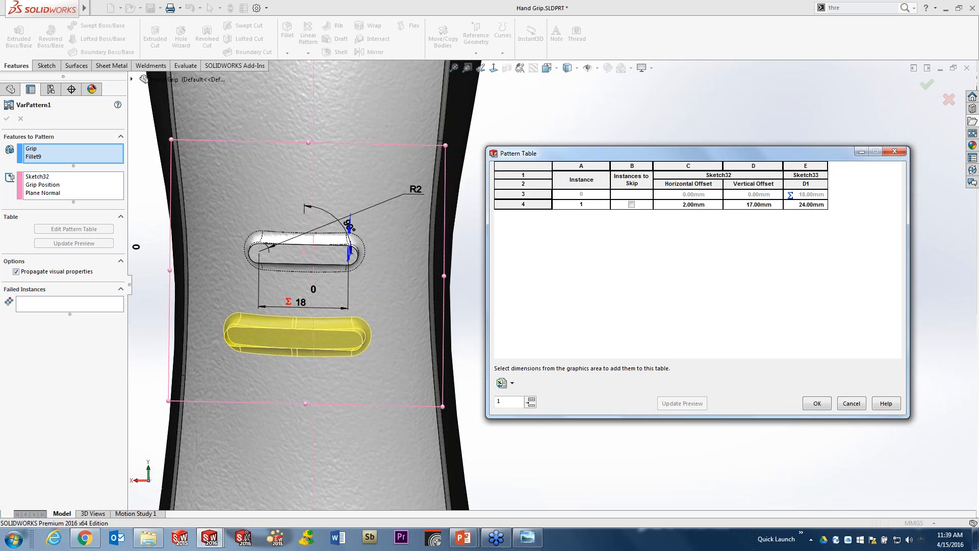
{"action": "left_click", "coordinate": [696, 205]}
{"action": "type", "text": "0"}
{"action": "left_click", "coordinate": [669, 241]}
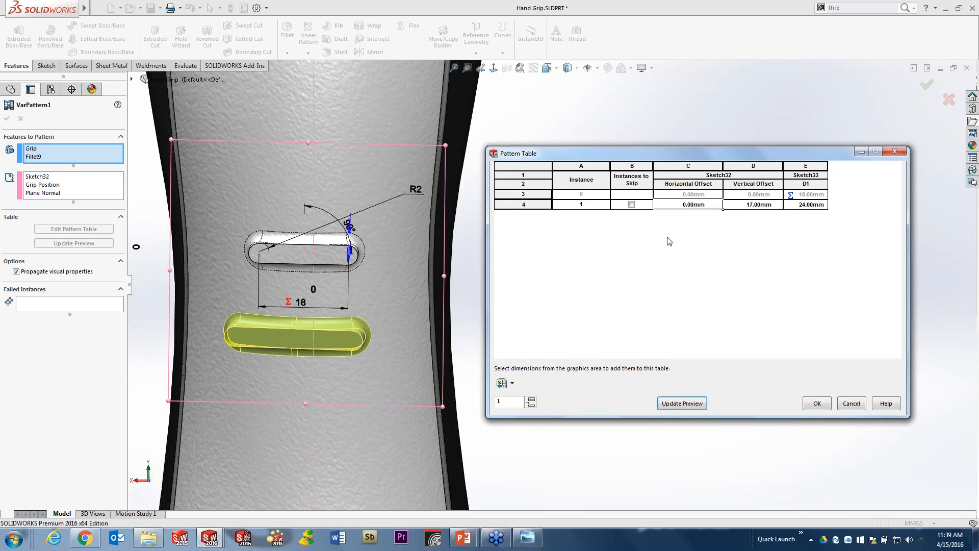
{"action": "left_click", "coordinate": [681, 403]}
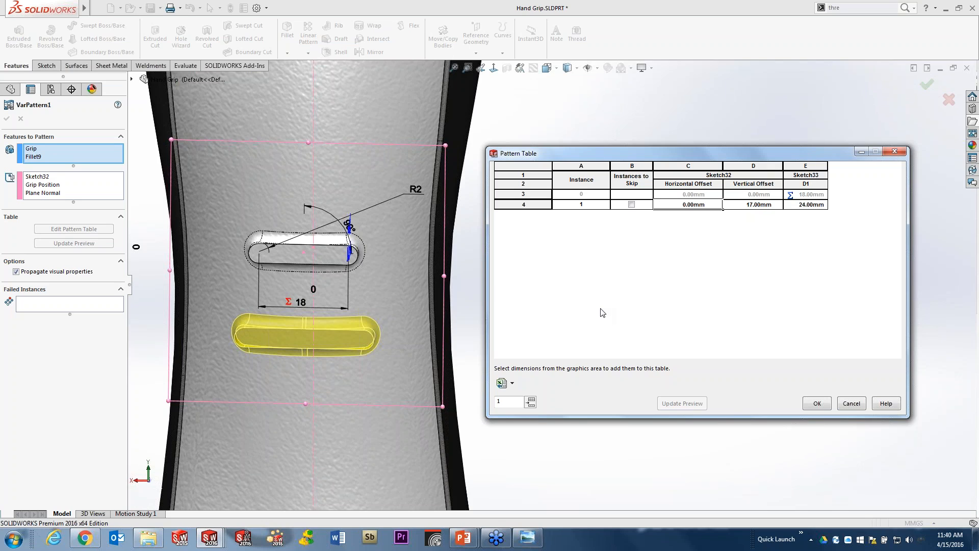
Add a second instance to the pattern table with a vertical offset of -17 mm and update the preview.
{"action": "left_click", "coordinate": [531, 403]}
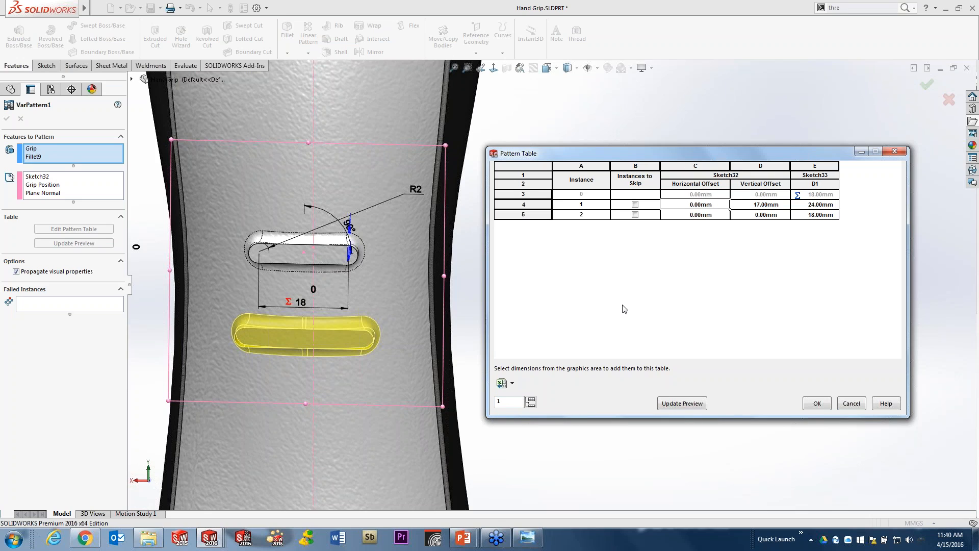
{"action": "left_click", "coordinate": [767, 214]}
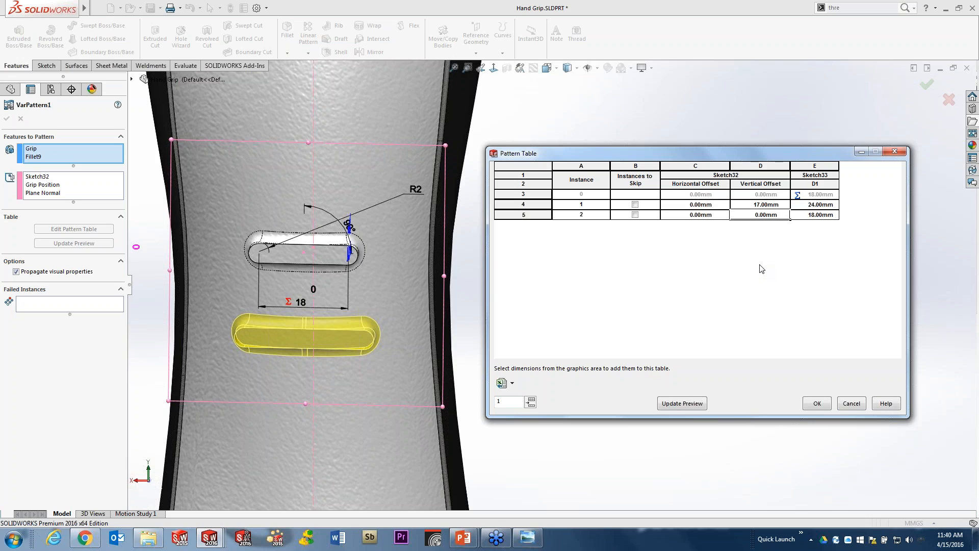
{"action": "type", "text": "-17"}
{"action": "key", "text": "Return"}
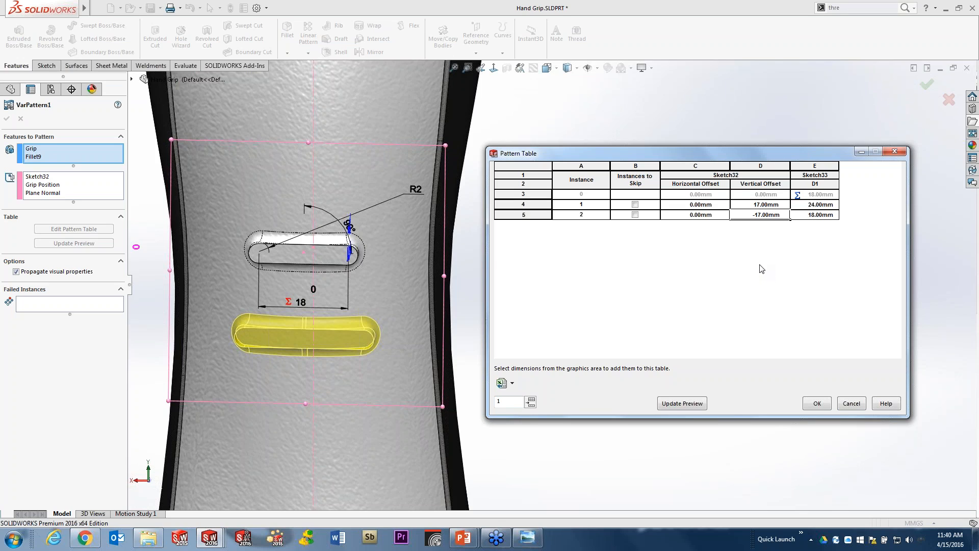
{"action": "left_click", "coordinate": [690, 405]}
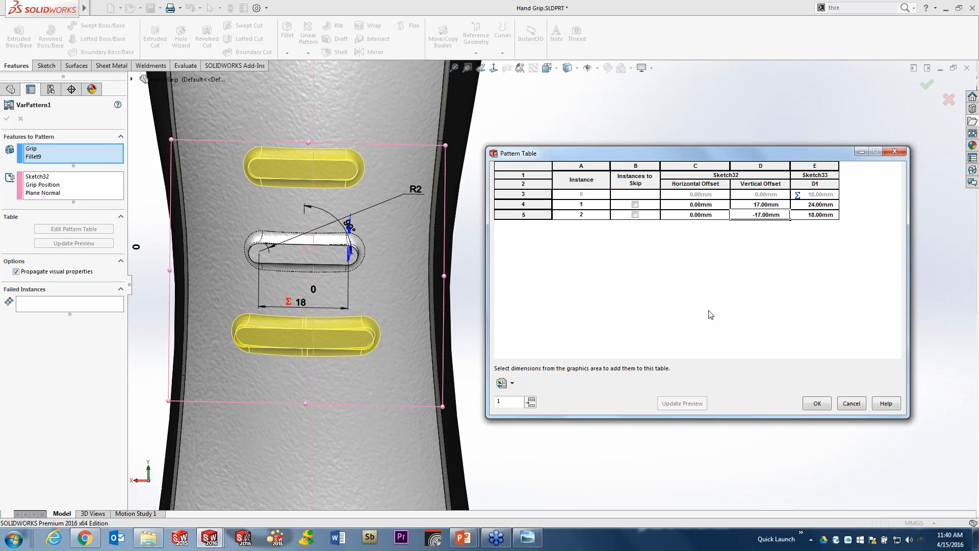
Set instance 2's D1 groove length to 24 mm and update the preview of the pattern.
{"action": "left_click", "coordinate": [817, 217]}
{"action": "type", "text": "24"}
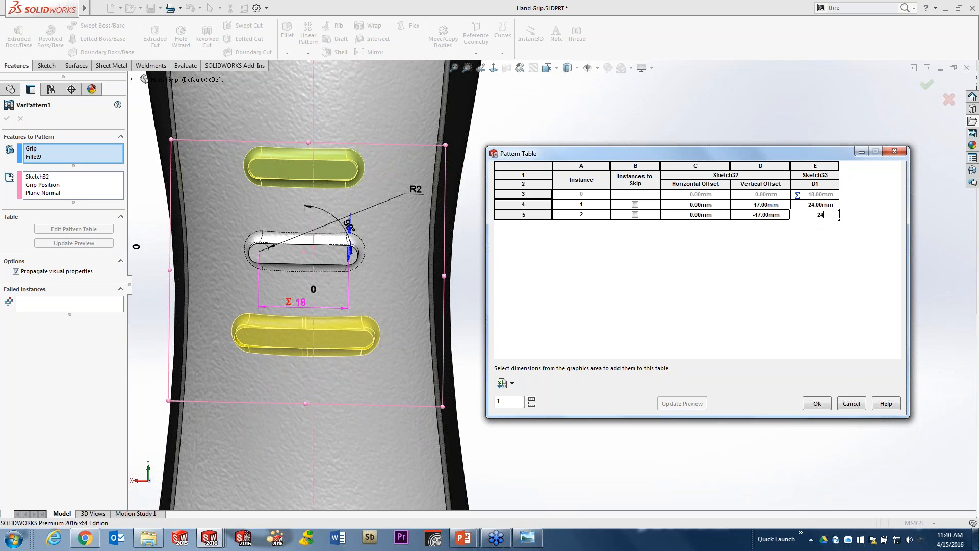
{"action": "left_click", "coordinate": [794, 254]}
{"action": "left_click", "coordinate": [685, 404]}
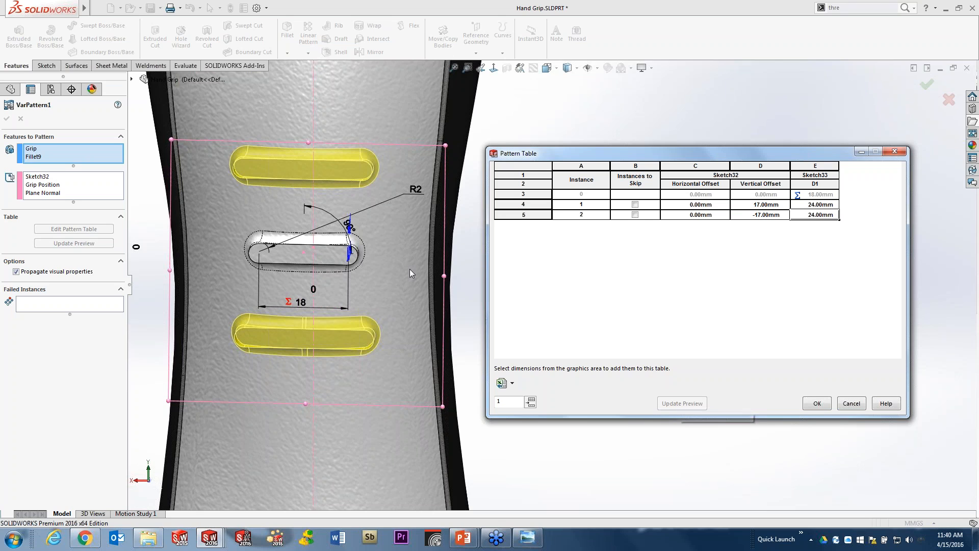
{"action": "left_click", "coordinate": [461, 256]}
{"action": "scroll", "coordinate": [460, 256], "scroll_direction": "up", "scroll_amount": 3}
{"action": "middle_click_drag", "start_coordinate": [470, 268], "coordinate": [350, 287], "text": "ctrl"}
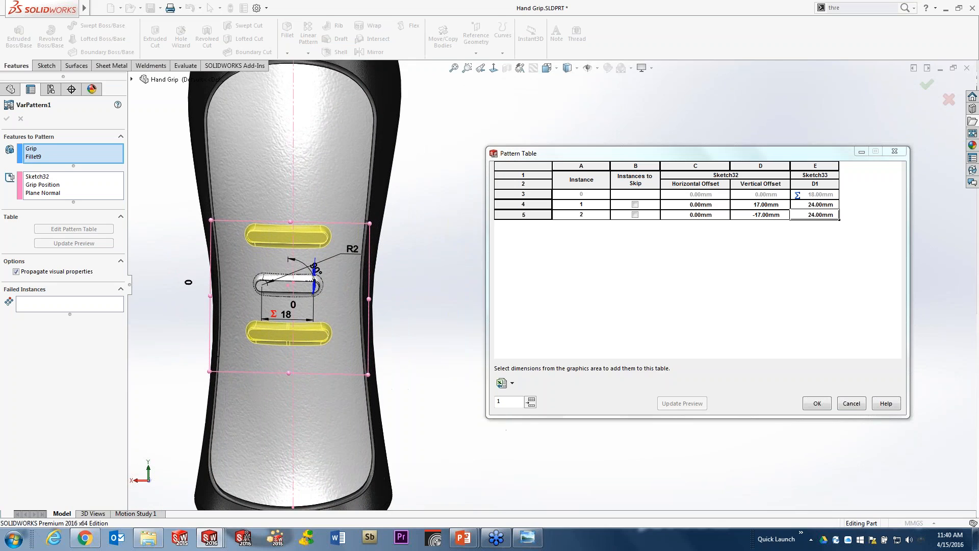
{"action": "left_click", "coordinate": [513, 383]}
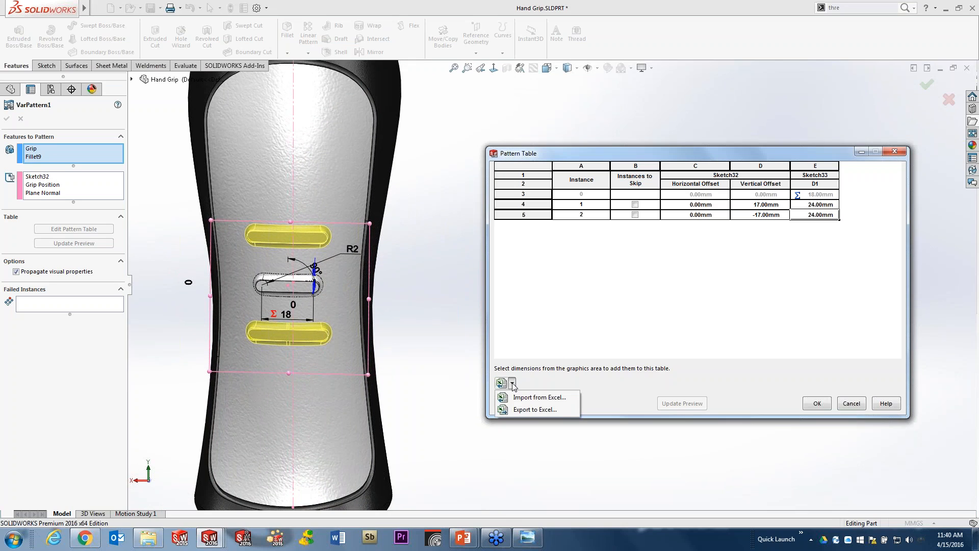
{"action": "left_click", "coordinate": [539, 397]}
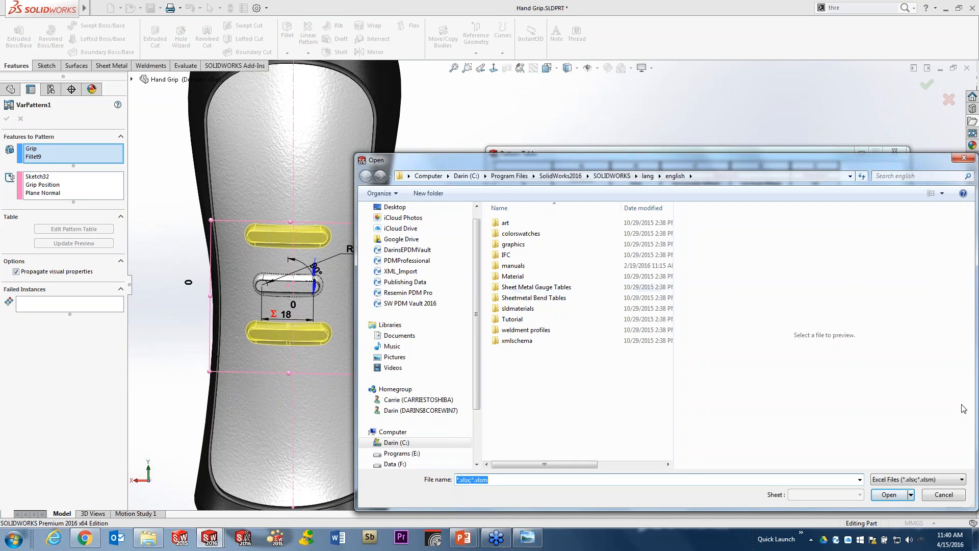
{"action": "left_click", "coordinate": [943, 495]}
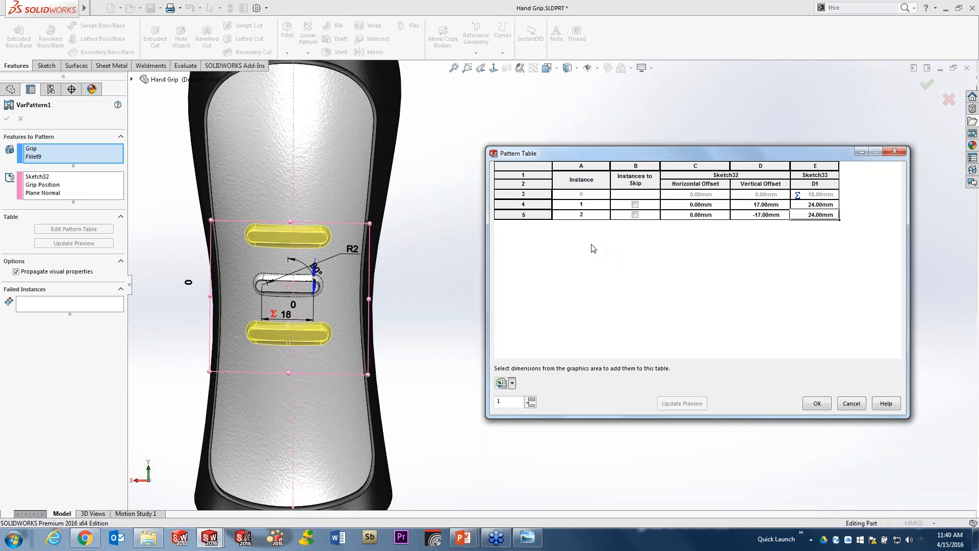
Import the pattern table values from the Excel file Offset Grip Pattern.xlsx in the 05 - Patterns folder of What's New in SolidWorks 2016.
{"action": "left_click", "coordinate": [512, 384]}
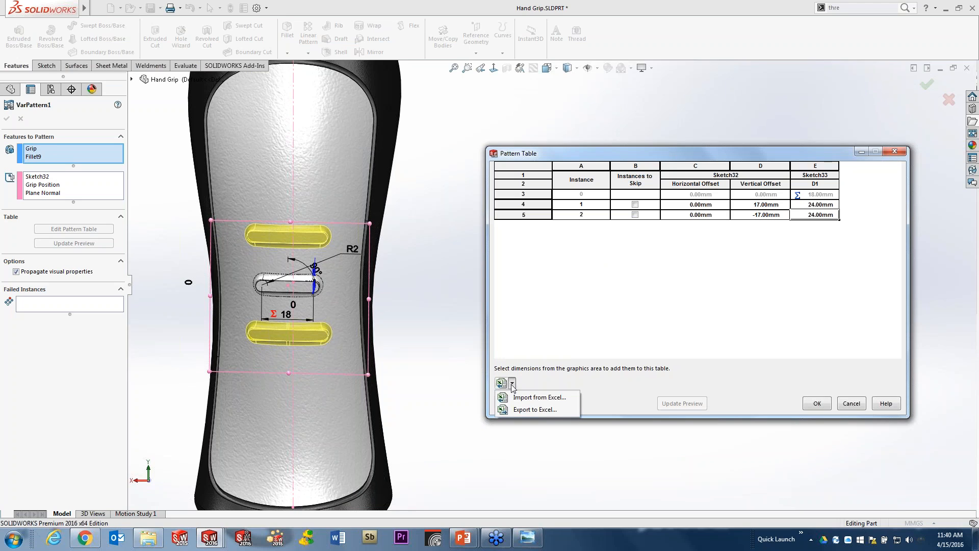
{"action": "left_click", "coordinate": [539, 397]}
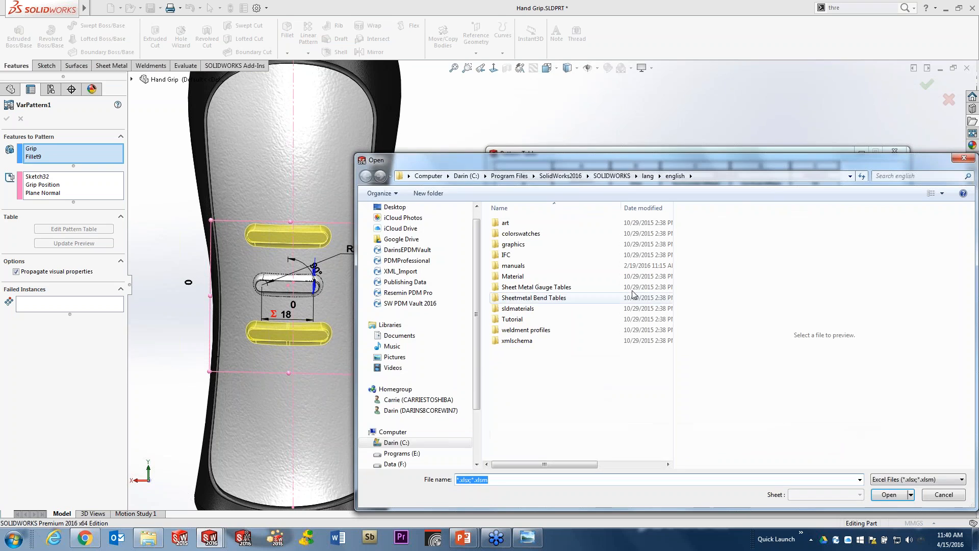
{"action": "left_click", "coordinate": [391, 465]}
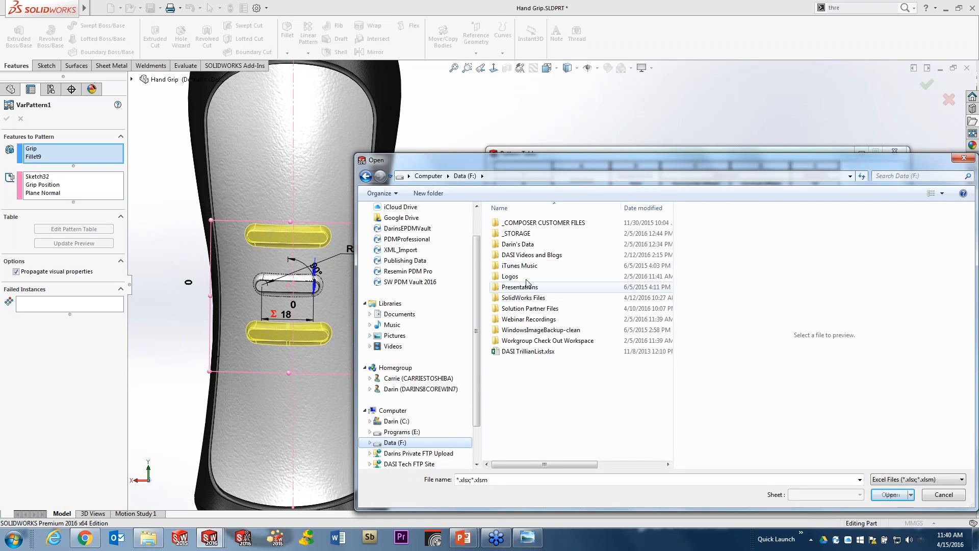
{"action": "double_click", "coordinate": [525, 298]}
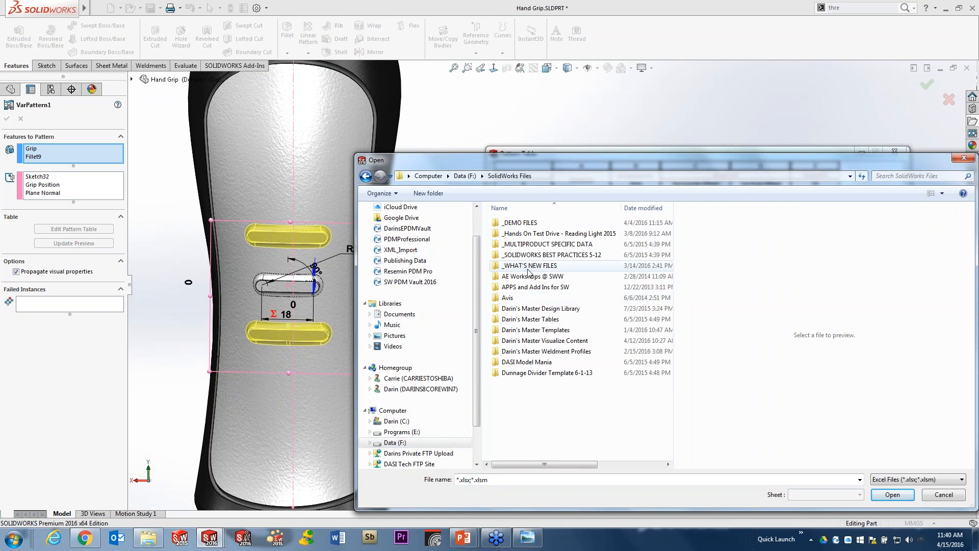
{"action": "double_click", "coordinate": [530, 266]}
{"action": "double_click", "coordinate": [557, 339]}
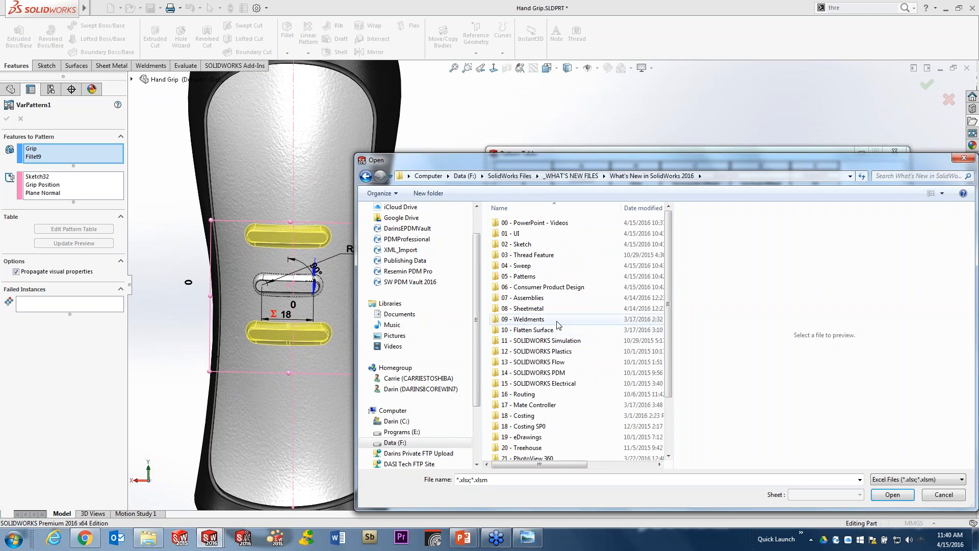
{"action": "left_click", "coordinate": [525, 277]}
{"action": "double_click", "coordinate": [527, 277]}
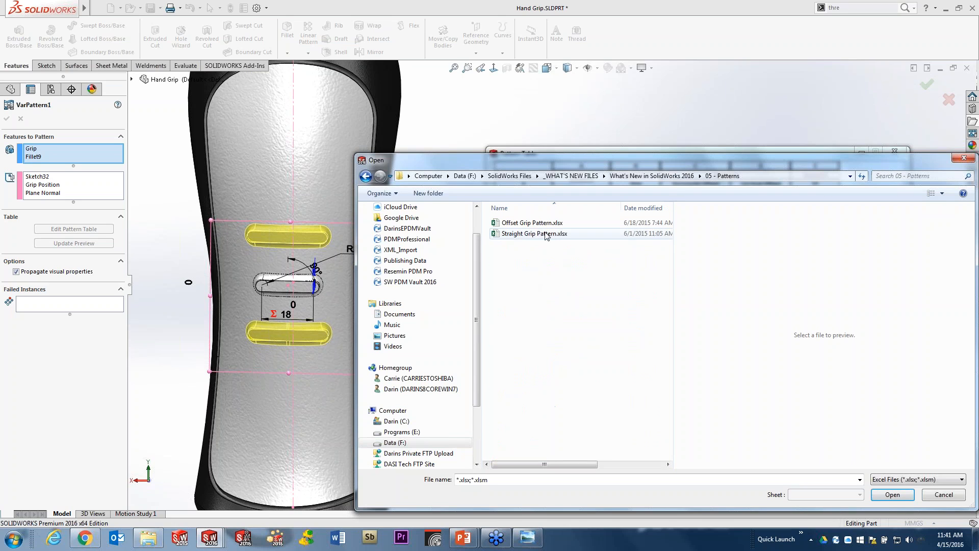
{"action": "left_click", "coordinate": [530, 223]}
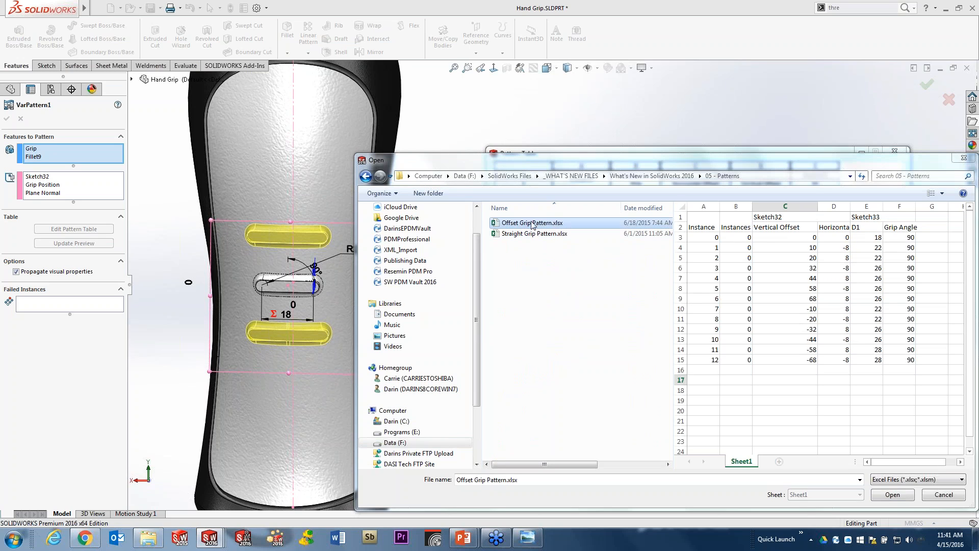
{"action": "left_click", "coordinate": [893, 495]}
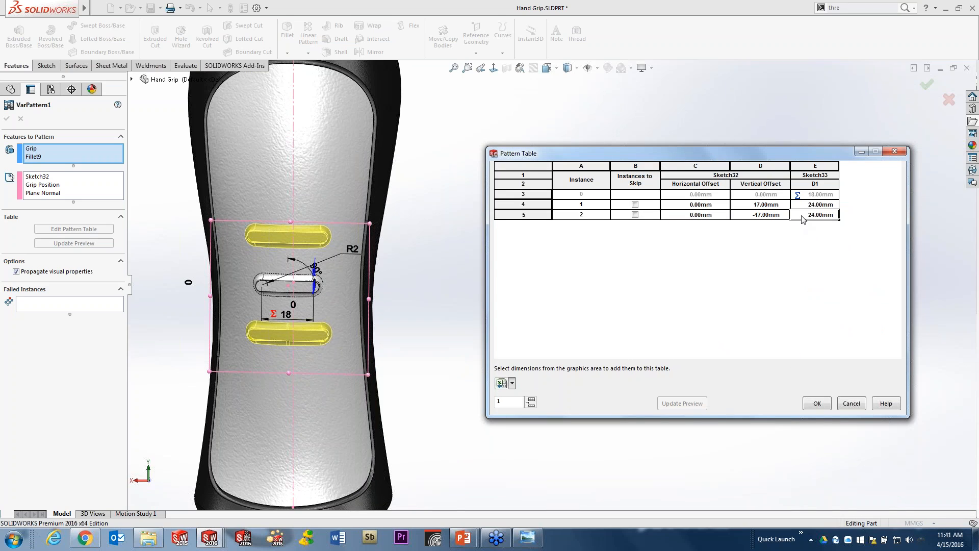
Update the preview with the imported table values, then accept the table and the edited variable pattern.
{"action": "left_click", "coordinate": [685, 402]}
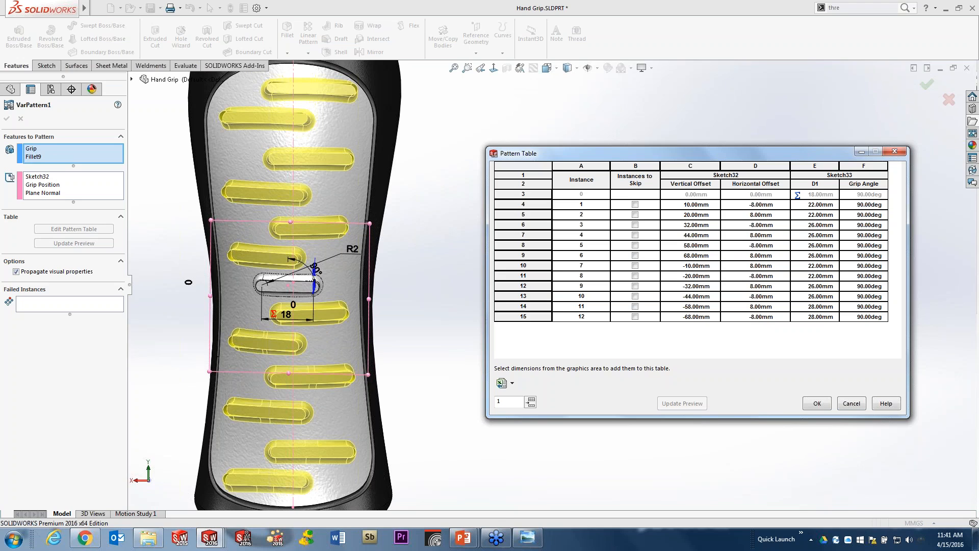
{"action": "left_click", "coordinate": [817, 403]}
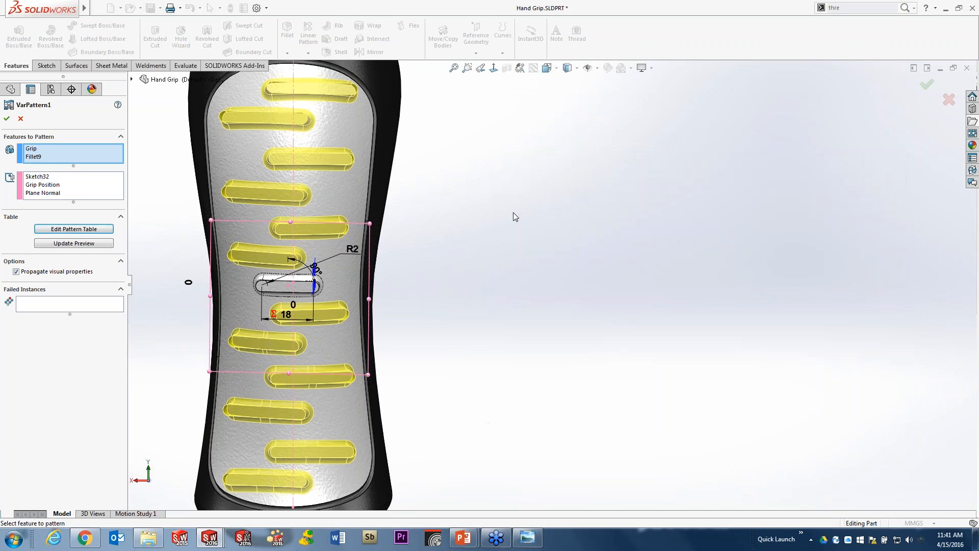
{"action": "left_click", "coordinate": [6, 118]}
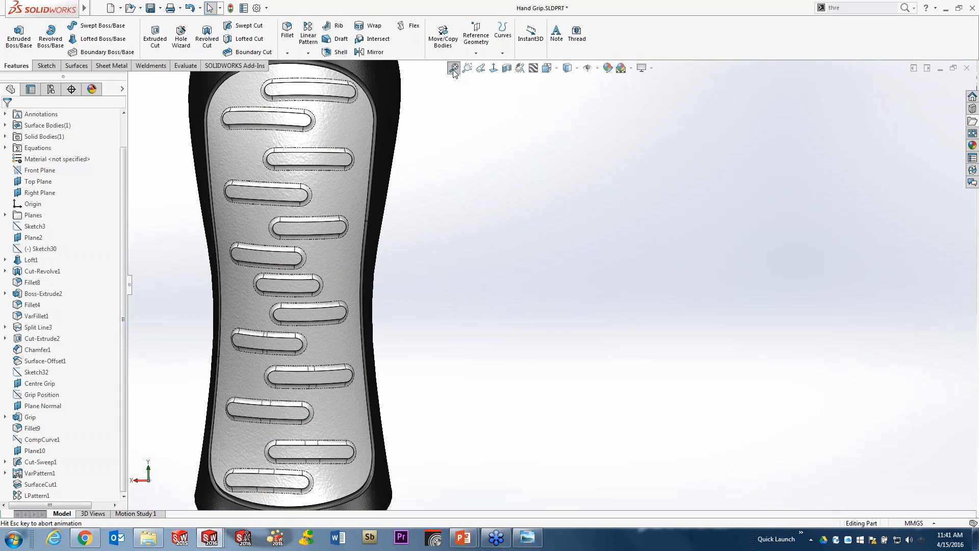
Examine the patterned grips on the whole hand grip from the side and the front.
{"action": "key", "text": "f"}
{"action": "middle_click_drag", "start_coordinate": [457, 267], "coordinate": [604, 248]}
{"action": "scroll", "coordinate": [604, 248], "scroll_direction": "down", "scroll_amount": 6}
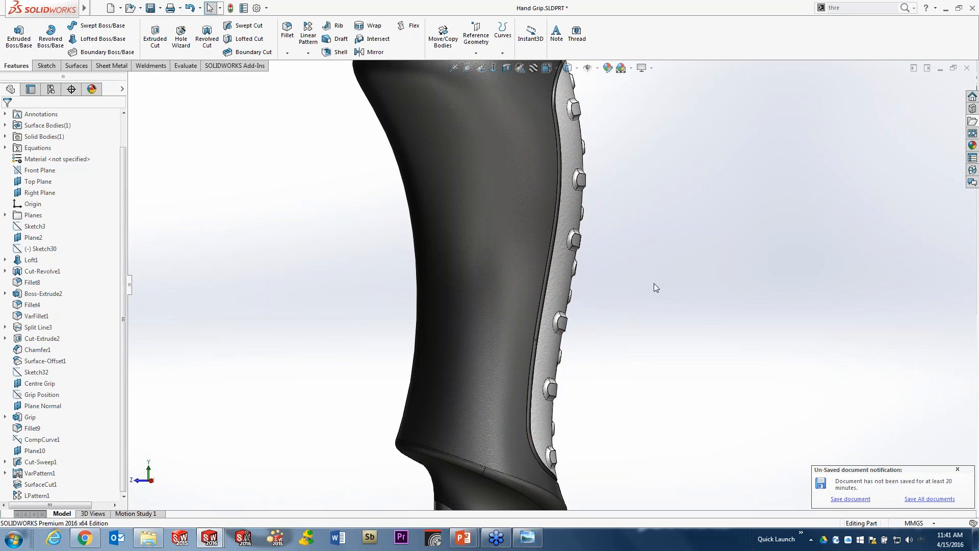
{"action": "middle_click_drag", "start_coordinate": [655, 283], "coordinate": [559, 290]}
{"action": "middle_click_drag", "start_coordinate": [776, 274], "coordinate": [603, 289], "text": "ctrl"}
{"action": "scroll", "coordinate": [603, 289], "scroll_direction": "up", "scroll_amount": 2}
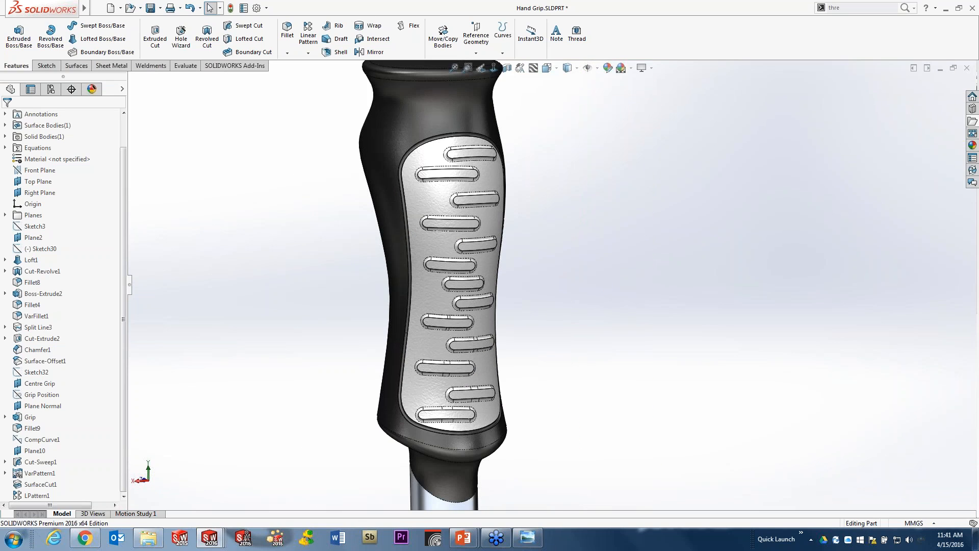
{"action": "mouse_move", "coordinate": [468, 540]}
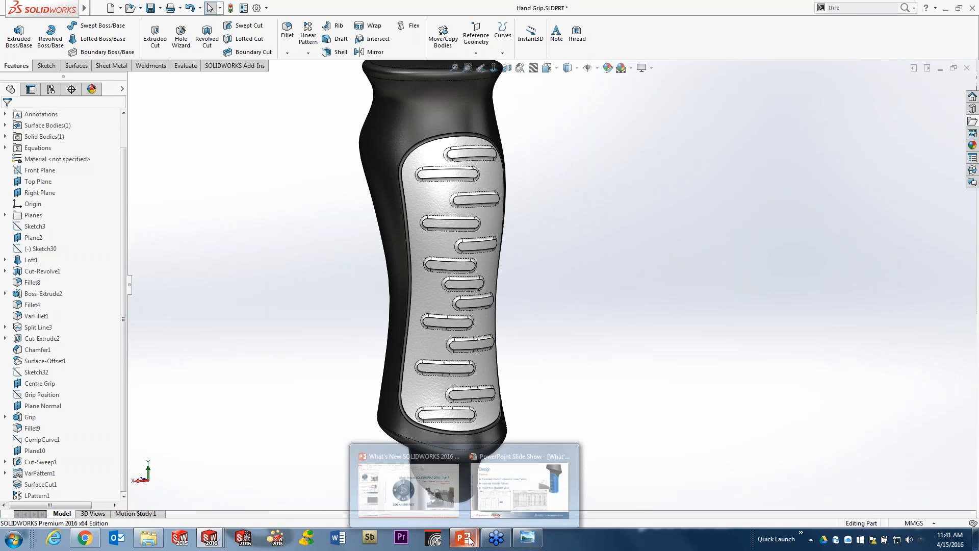
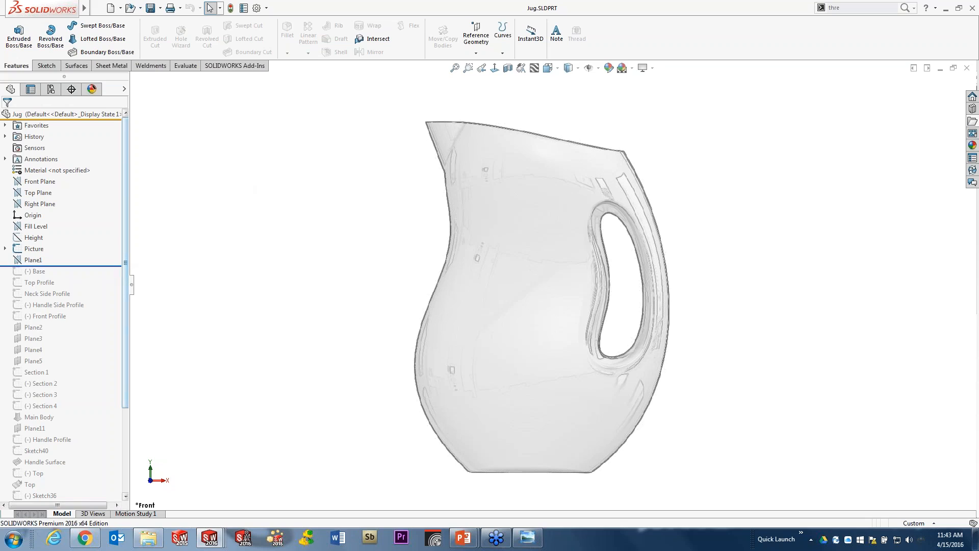
Roll the jug's feature history forward to just after Front Profile and edit the Neck Side Profile sketch.
{"action": "left_click_drag", "start_coordinate": [114, 265], "coordinate": [105, 320]}
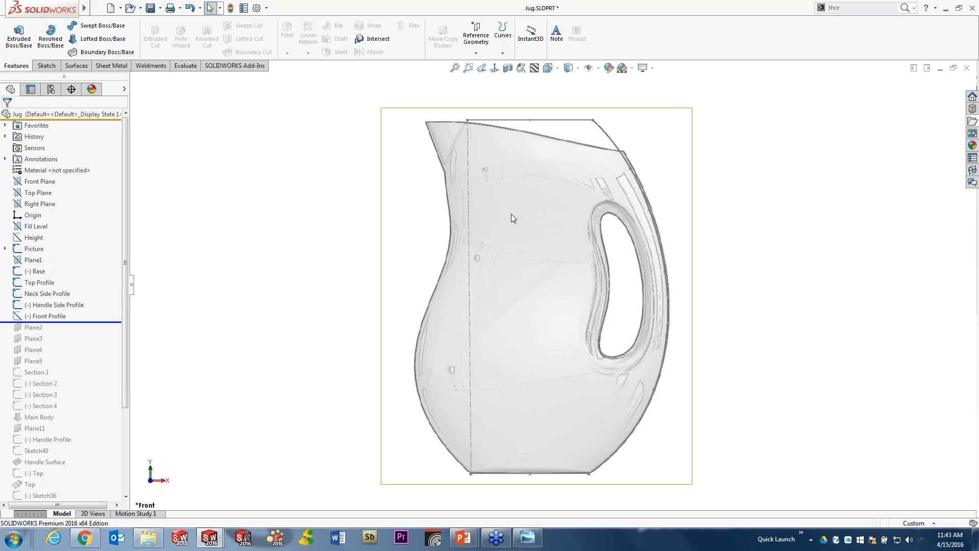
{"action": "left_click", "coordinate": [469, 164]}
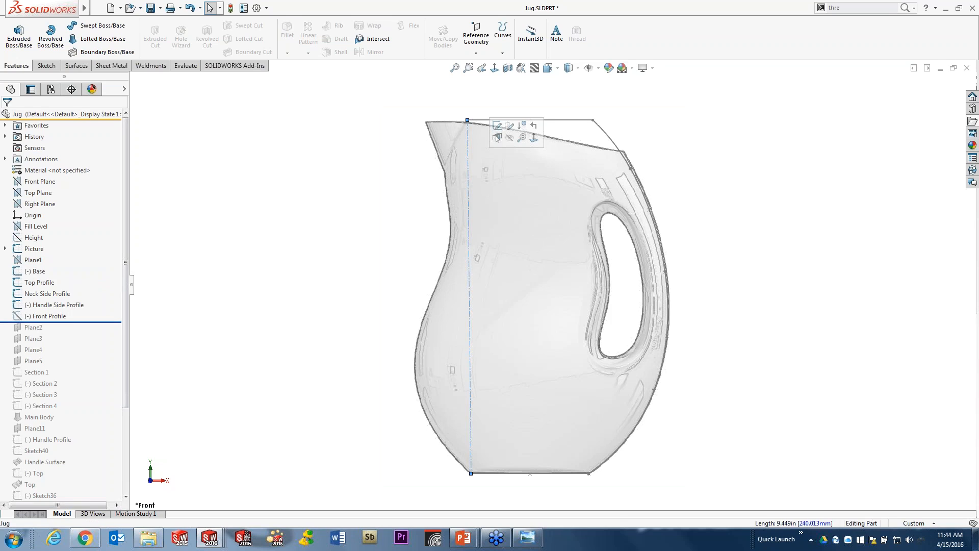
{"action": "left_click", "coordinate": [497, 126]}
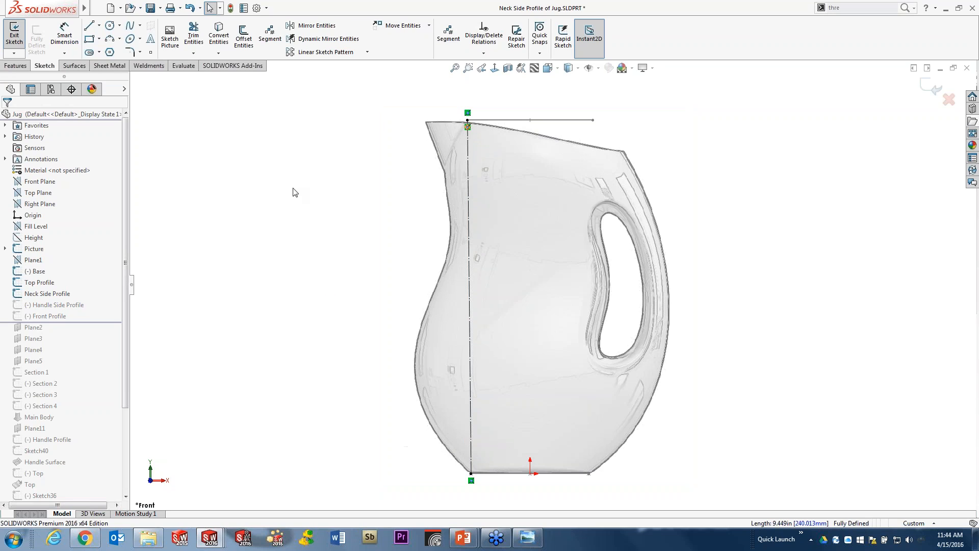
Draw a B-Spline: Degree 5 style spline with seven control vertices along the jug's neck side, between the upper and lower ends of the vertical centerline.
{"action": "left_click", "coordinate": [141, 26]}
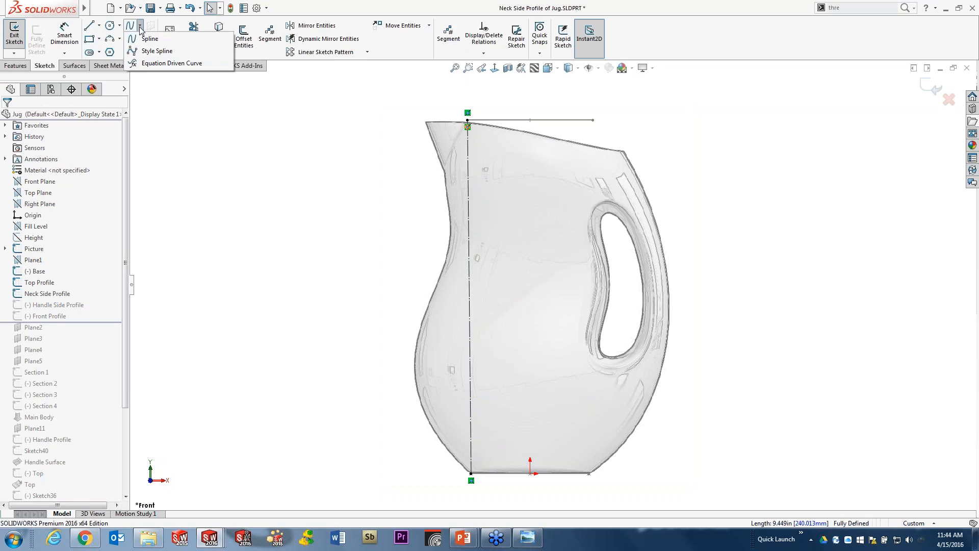
{"action": "left_click", "coordinate": [178, 52]}
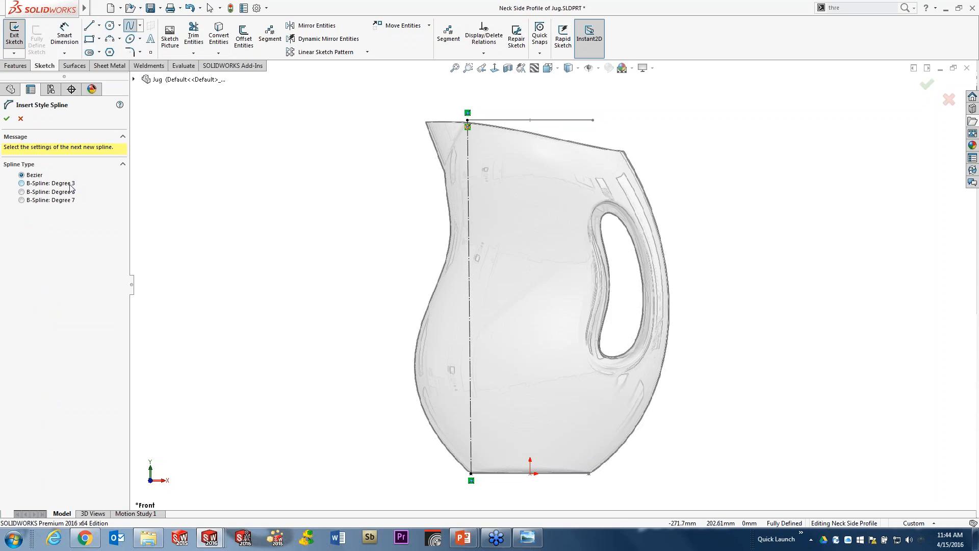
{"action": "left_click", "coordinate": [21, 192]}
{"action": "left_click", "coordinate": [468, 121]}
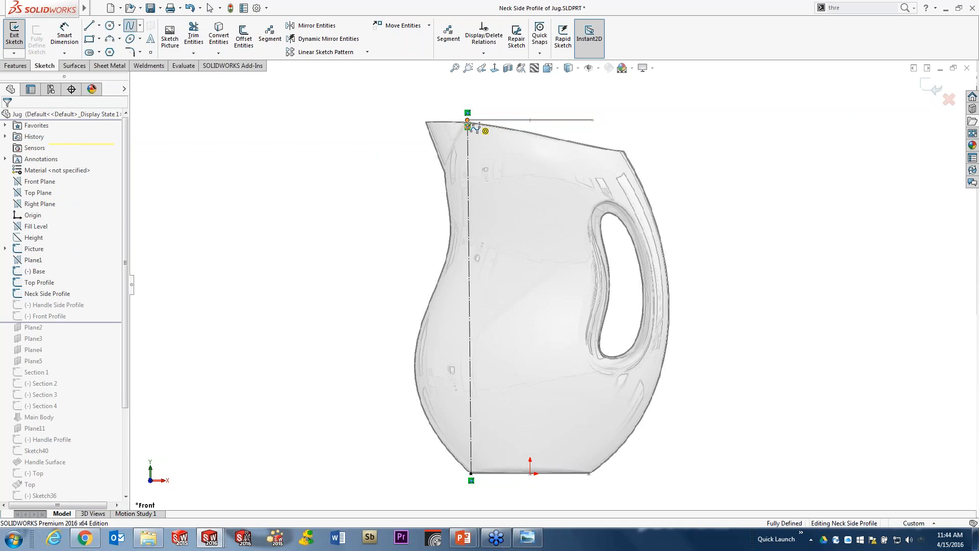
{"action": "left_click", "coordinate": [432, 187]}
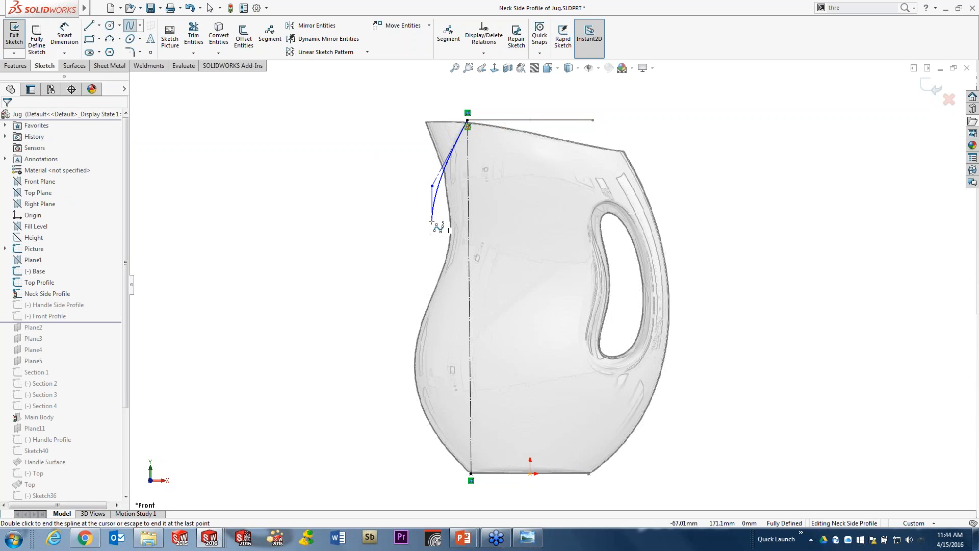
{"action": "left_click", "coordinate": [432, 225]}
{"action": "left_click", "coordinate": [461, 261]}
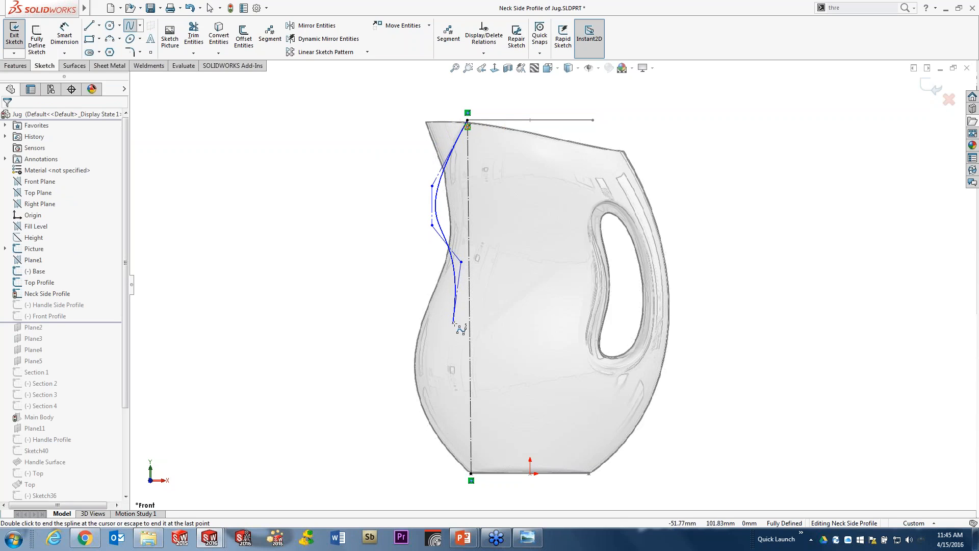
{"action": "left_click", "coordinate": [403, 331]}
{"action": "left_click", "coordinate": [394, 423]}
{"action": "double_click", "coordinate": [471, 474]}
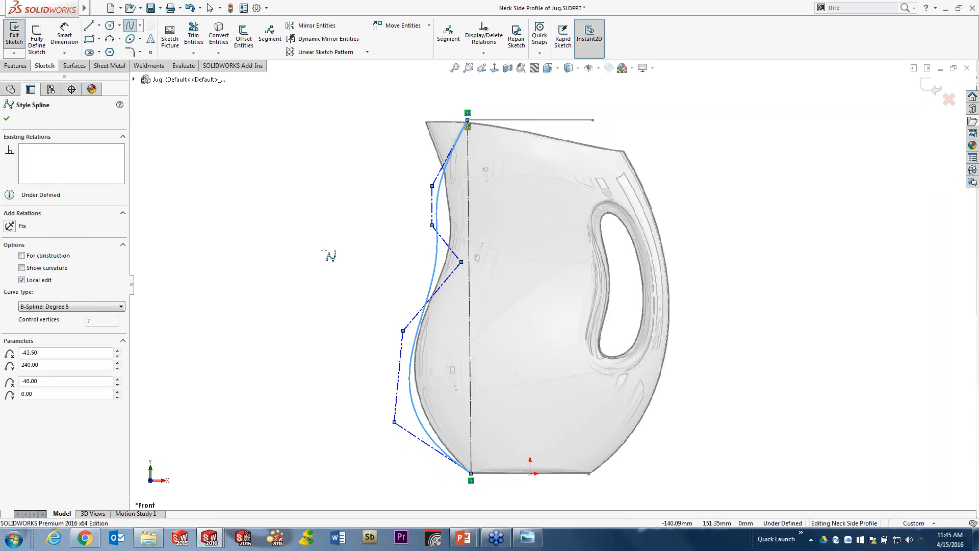
{"action": "key", "text": "Escape"}
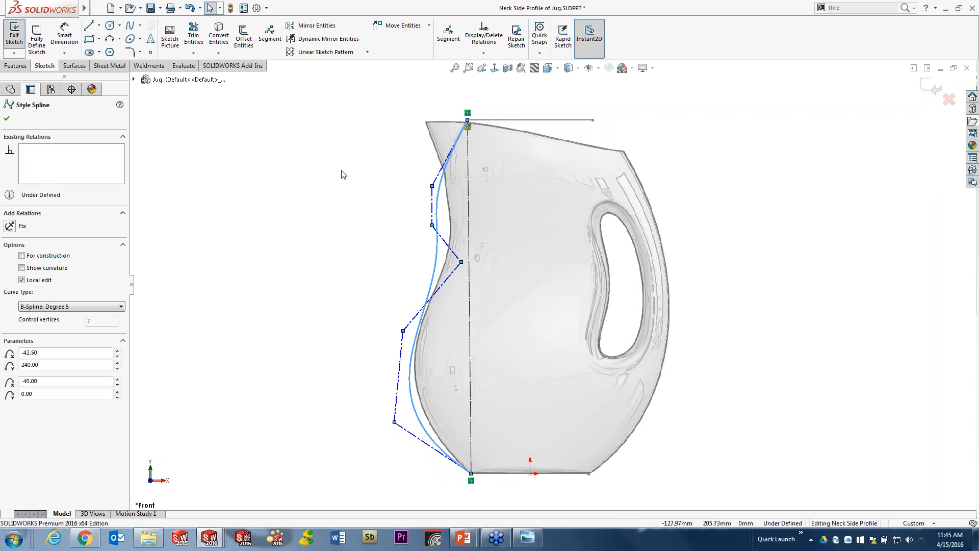
{"action": "left_click", "coordinate": [384, 259]}
Move the spline's control vertices so the curve follows the jug's neck-side outline, with the middle vertex at about X -24 mm, Y 184 mm.
{"action": "left_click_drag", "start_coordinate": [461, 262], "coordinate": [495, 202]}
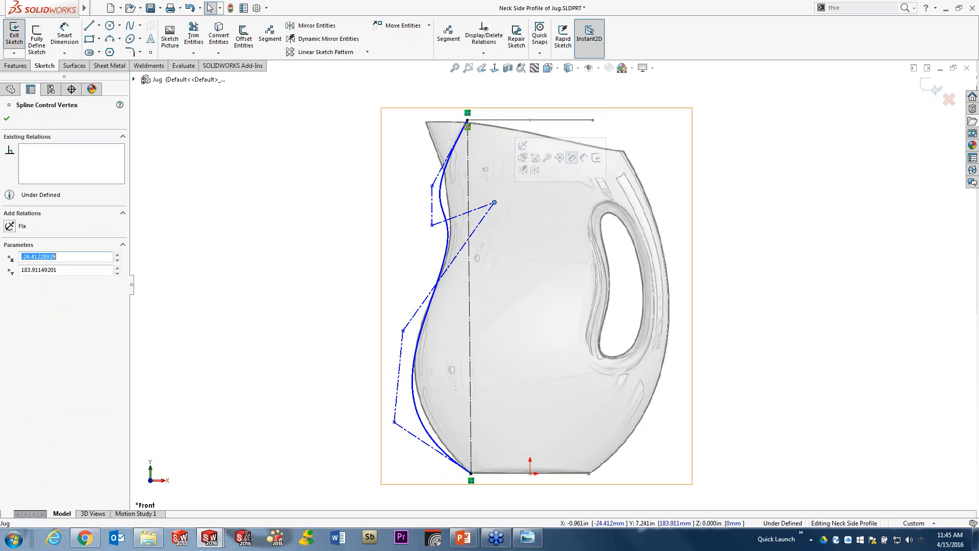
{"action": "left_click_drag", "start_coordinate": [432, 186], "coordinate": [442, 155]}
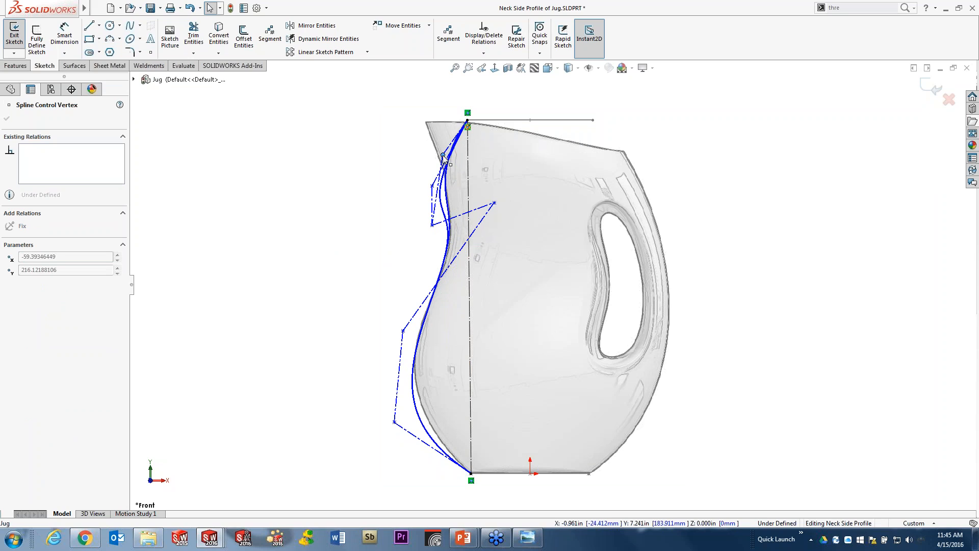
{"action": "left_click_drag", "start_coordinate": [406, 330], "coordinate": [404, 298]}
{"action": "left_click_drag", "start_coordinate": [394, 422], "coordinate": [397, 406]}
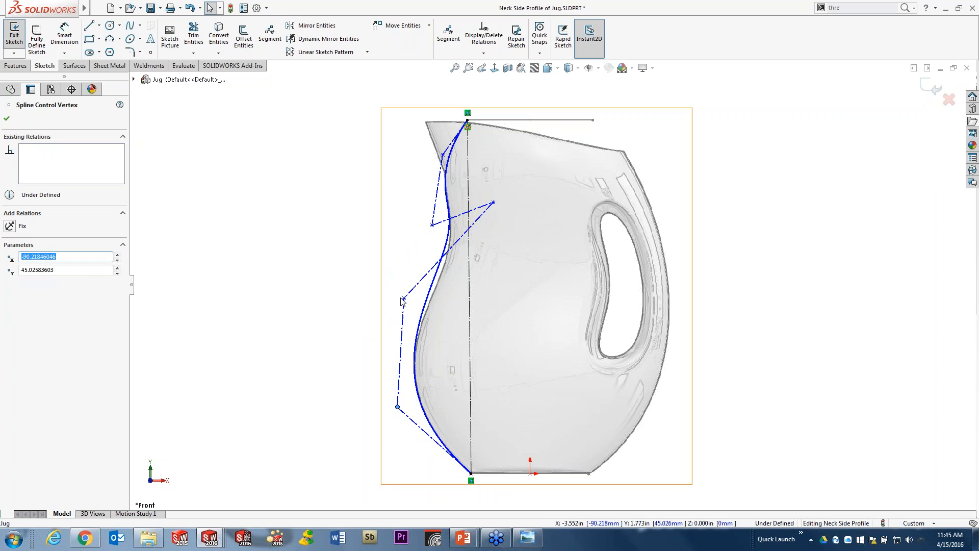
{"action": "mouse_move", "coordinate": [404, 299]}
{"action": "left_mouse_down"}
{"action": "mouse_move", "coordinate": [416, 306]}
{"action": "mouse_move", "coordinate": [408, 315]}
{"action": "left_mouse_up"}
{"action": "left_click", "coordinate": [342, 292]}
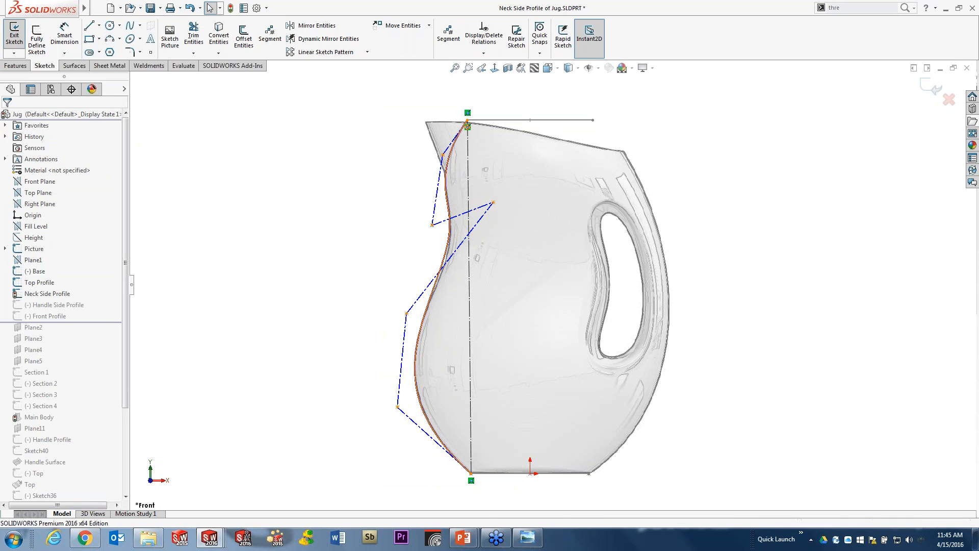
Show curvature combs on the neck-side style spline and enlarge their scale to 55.
{"action": "right_click", "coordinate": [448, 243]}
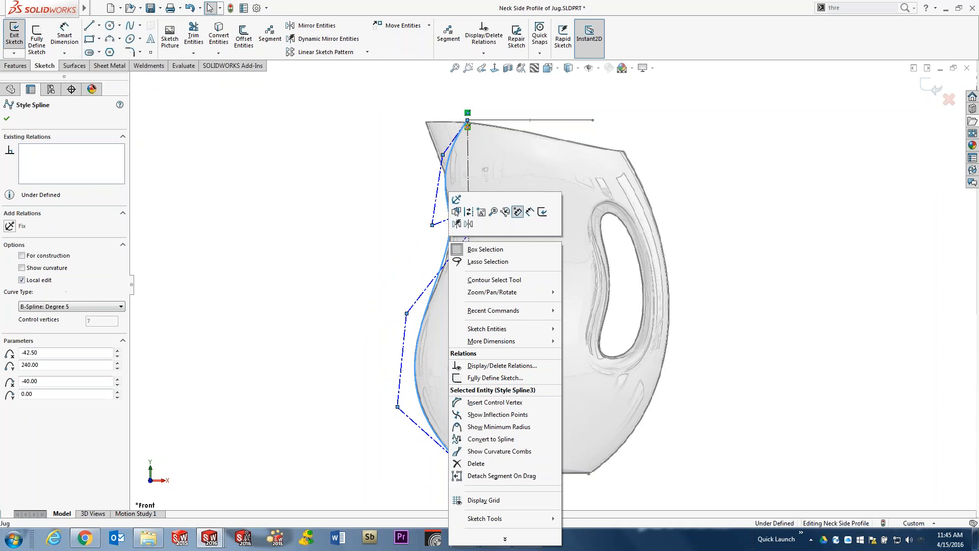
{"action": "left_click", "coordinate": [511, 452]}
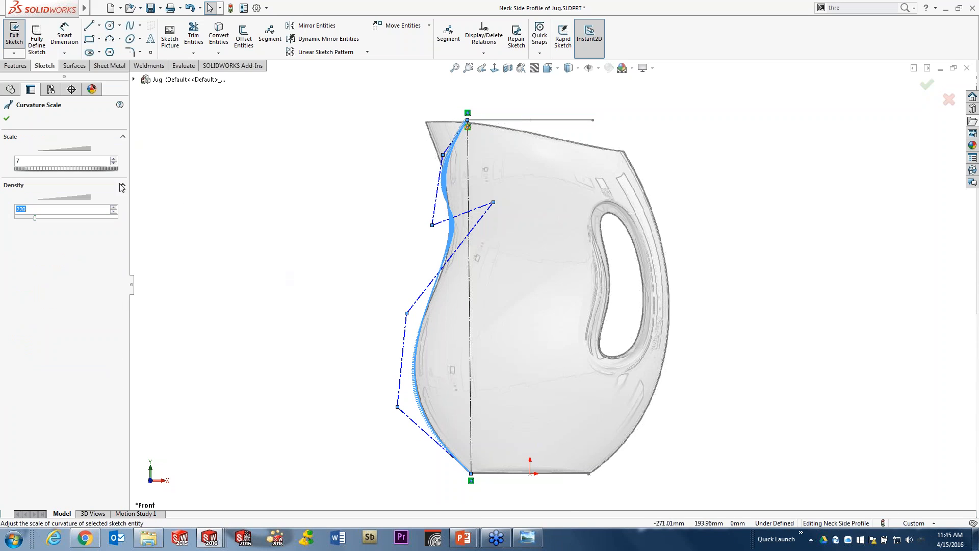
{"action": "left_click_drag", "start_coordinate": [62, 172], "coordinate": [87, 173]}
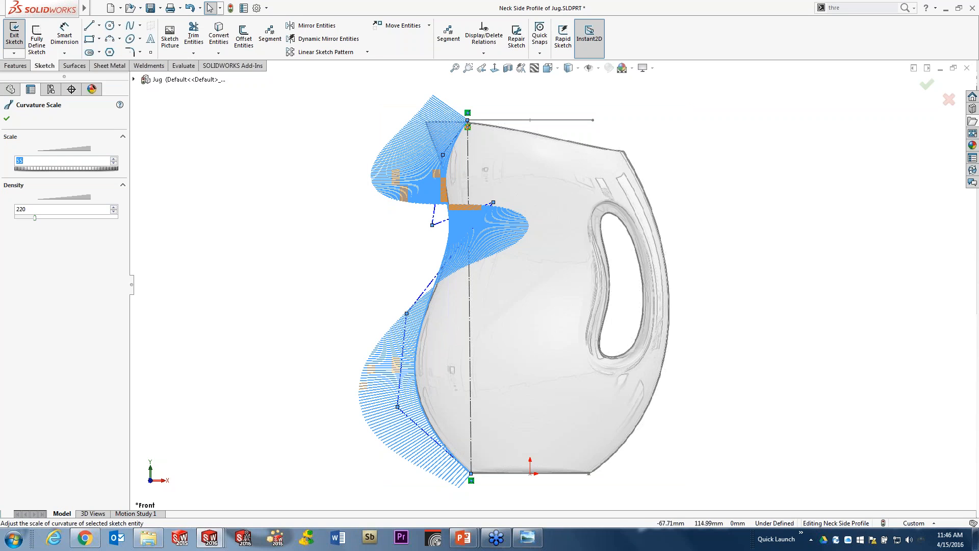
{"action": "left_click", "coordinate": [7, 119]}
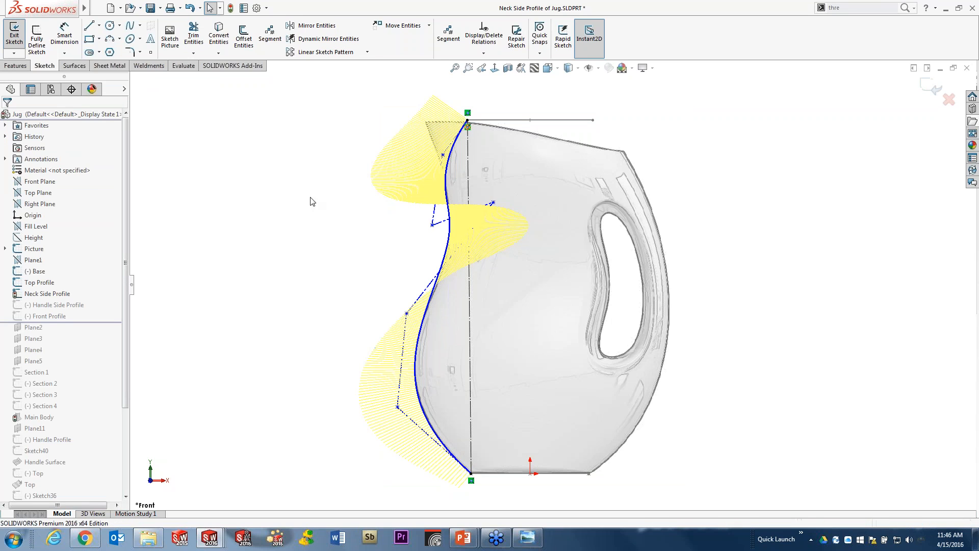
Turn off the curvature combs of the neck-side style spline.
{"action": "left_click", "coordinate": [446, 249]}
{"action": "right_click", "coordinate": [447, 250]}
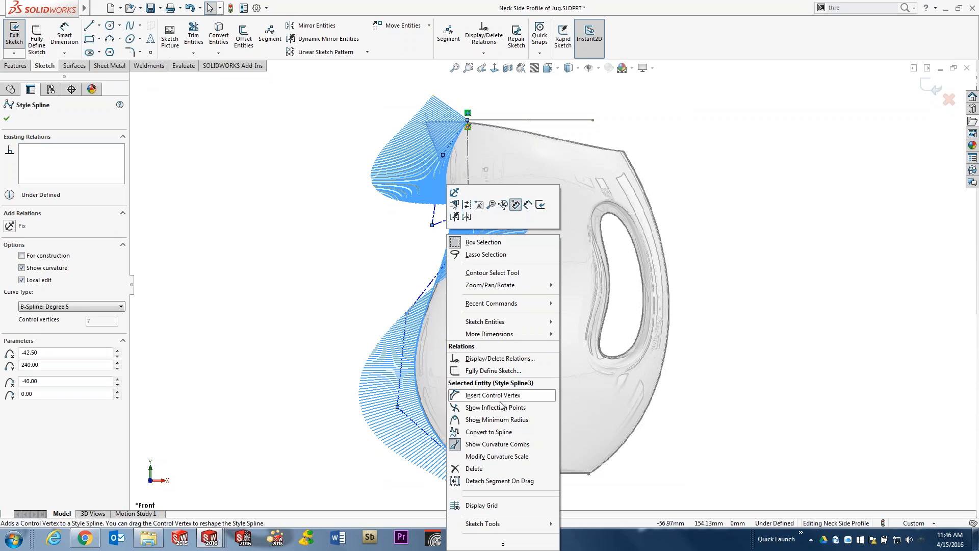
{"action": "left_click", "coordinate": [502, 443]}
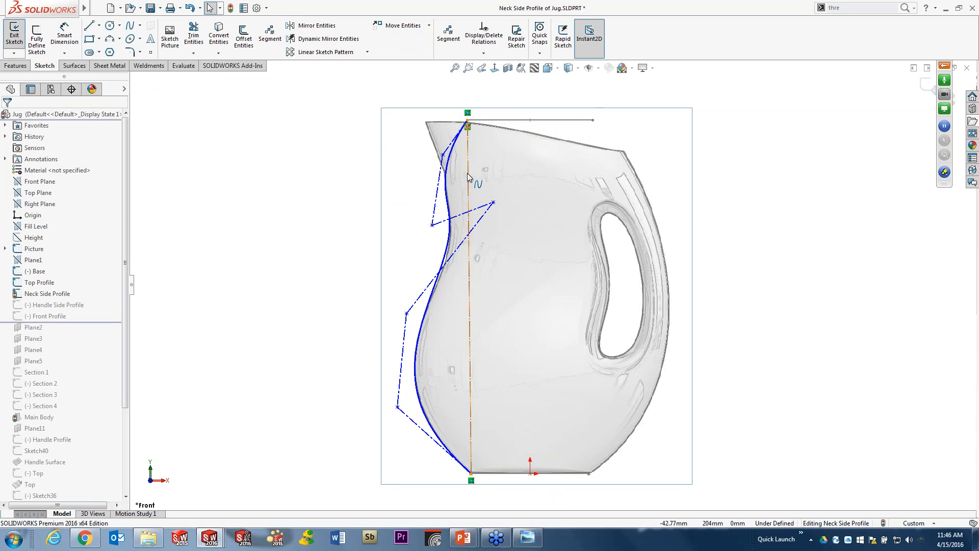
Exit the neck side profile sketch and roll the jug's feature history forward to just below Main Body.
{"action": "left_click", "coordinate": [467, 176]}
{"action": "left_click", "coordinate": [546, 131]}
{"action": "left_click", "coordinate": [446, 182]}
{"action": "right_click", "coordinate": [446, 182]}
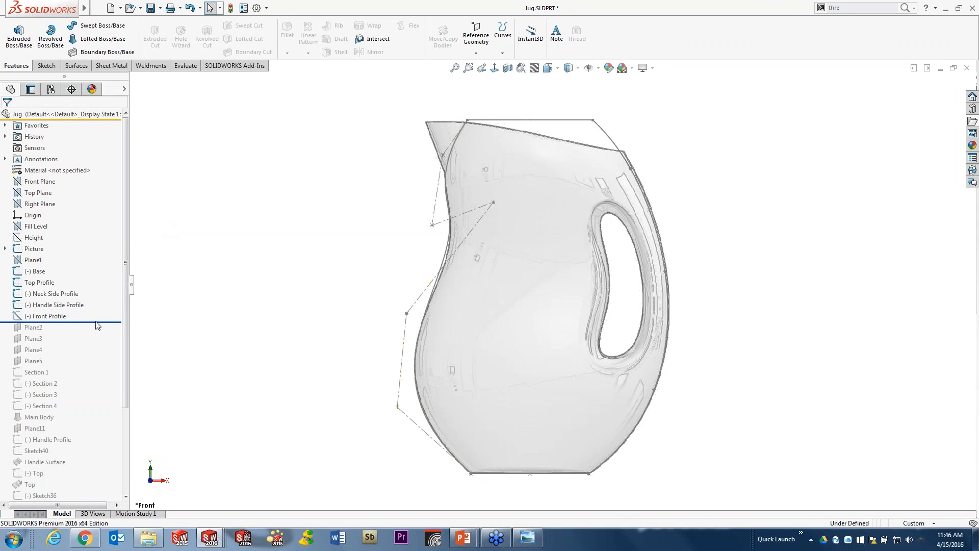
{"action": "left_click_drag", "start_coordinate": [102, 321], "coordinate": [100, 422]}
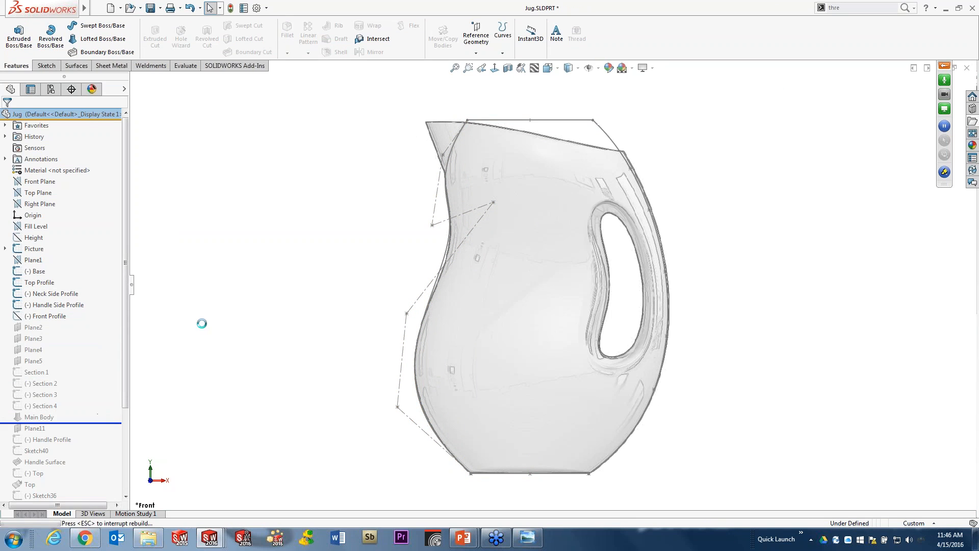
Turn off sketch visibility and hide the reference picture through the Picture sketch in Favorites.
{"action": "left_click", "coordinate": [590, 68]}
{"action": "left_click", "coordinate": [604, 168]}
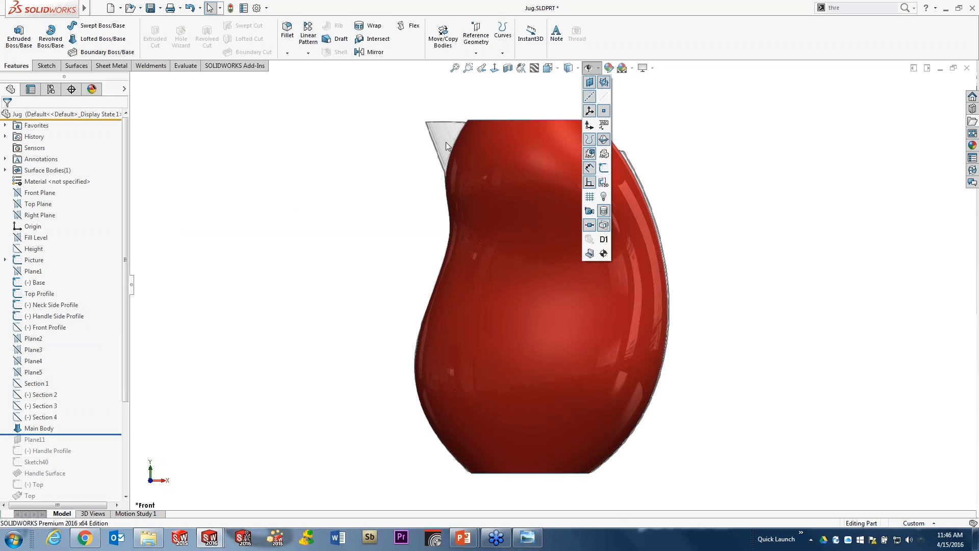
{"action": "left_click", "coordinate": [5, 125]}
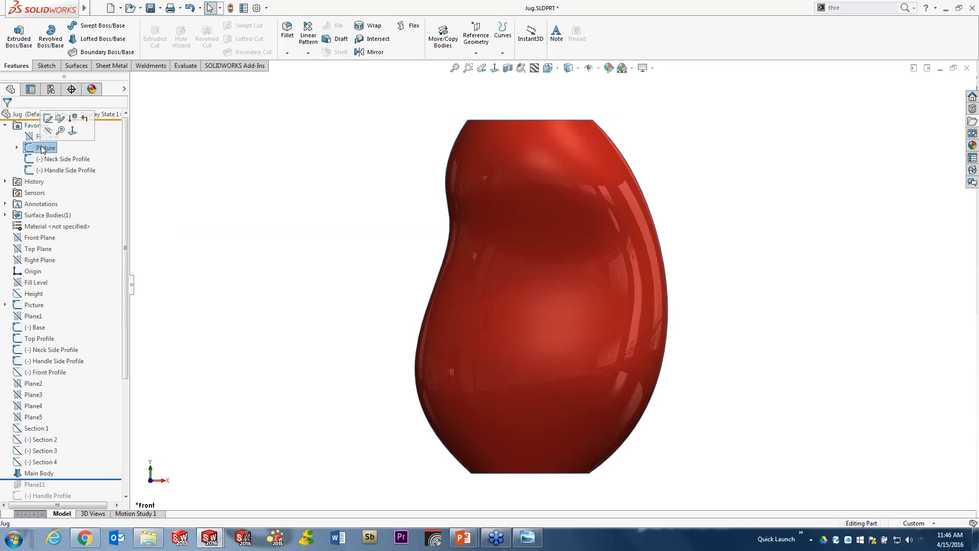
Roll the jug's feature history forward to the end, past Surface-Knit1.
{"action": "mouse_move", "coordinate": [406, 245]}
{"action": "middle_mouse_down"}
{"action": "mouse_move", "coordinate": [402, 286]}
{"action": "mouse_move", "coordinate": [407, 242]}
{"action": "mouse_move", "coordinate": [446, 286]}
{"action": "mouse_move", "coordinate": [500, 324]}
{"action": "mouse_move", "coordinate": [389, 240]}
{"action": "middle_mouse_up"}
{"action": "scroll", "coordinate": [105, 406], "scroll_direction": "down", "scroll_amount": 5}
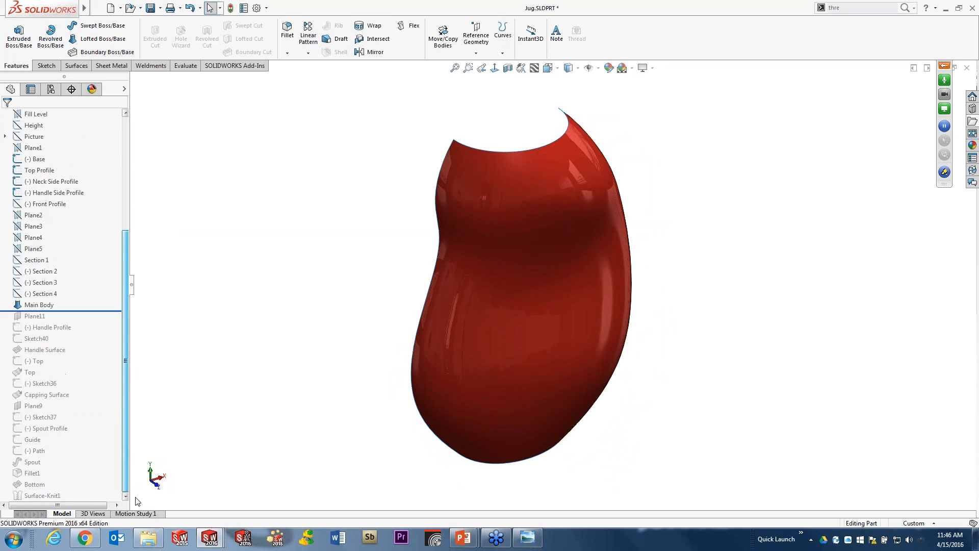
{"action": "left_click_drag", "start_coordinate": [104, 312], "coordinate": [90, 502]}
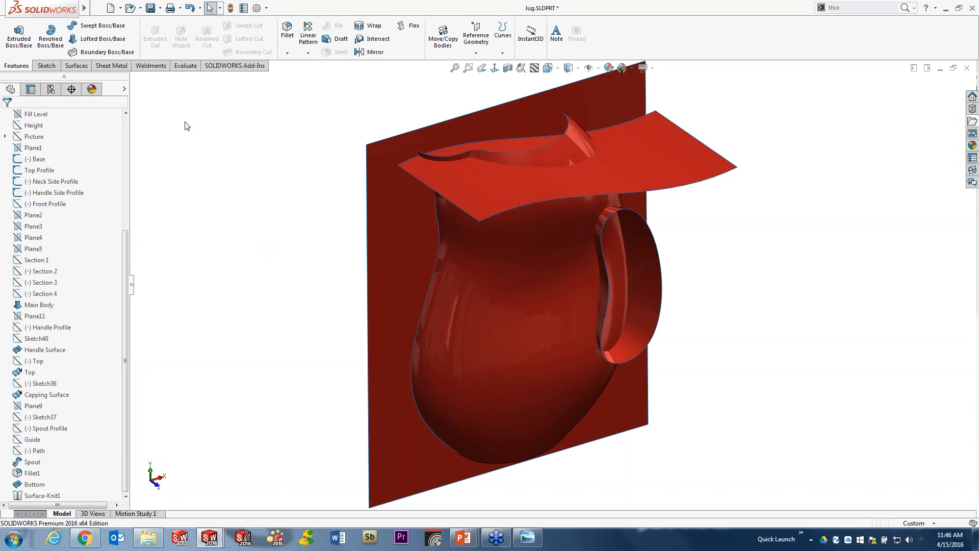
Start a mutual Trim Surface using the Handle Surface, Top, Surface-Knit1 and Capping Surface as trimming surfaces.
{"action": "left_click", "coordinate": [76, 66]}
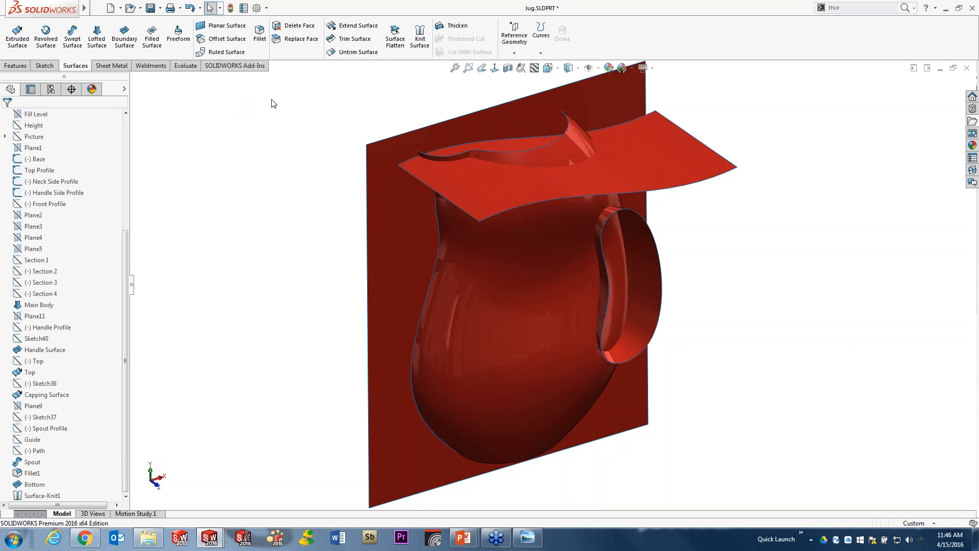
{"action": "left_click", "coordinate": [348, 40]}
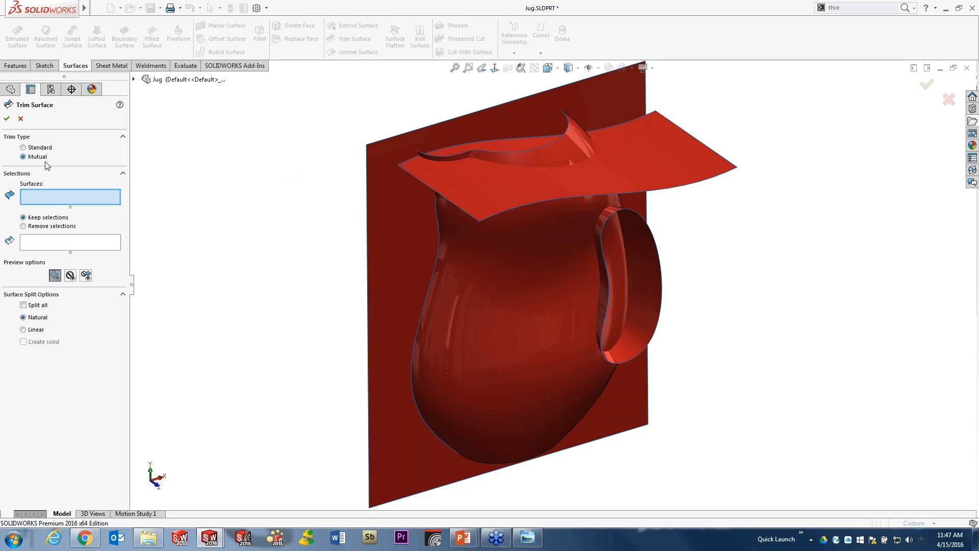
{"action": "scroll", "coordinate": [305, 111], "scroll_direction": "up", "scroll_amount": 2}
{"action": "left_click_drag", "start_coordinate": [323, 107], "coordinate": [743, 490]}
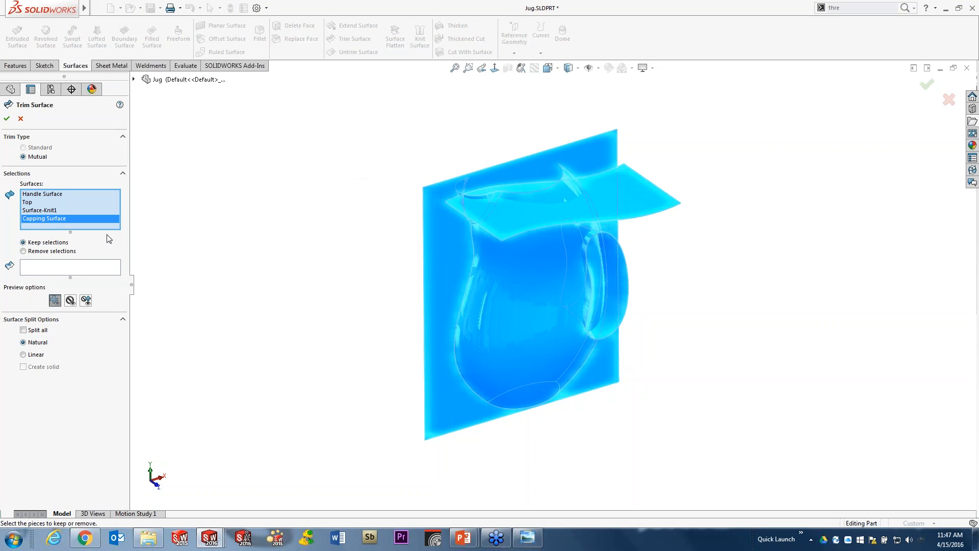
Preview only the excluded surfaces and mark the body, capping, inner handle and top pieces inside the jug to keep.
{"action": "left_click", "coordinate": [59, 269]}
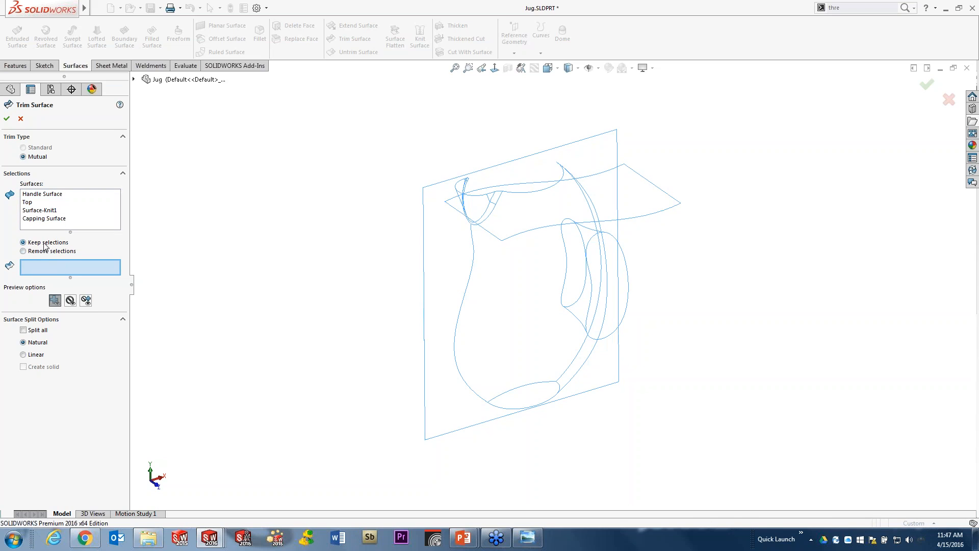
{"action": "left_click", "coordinate": [70, 300]}
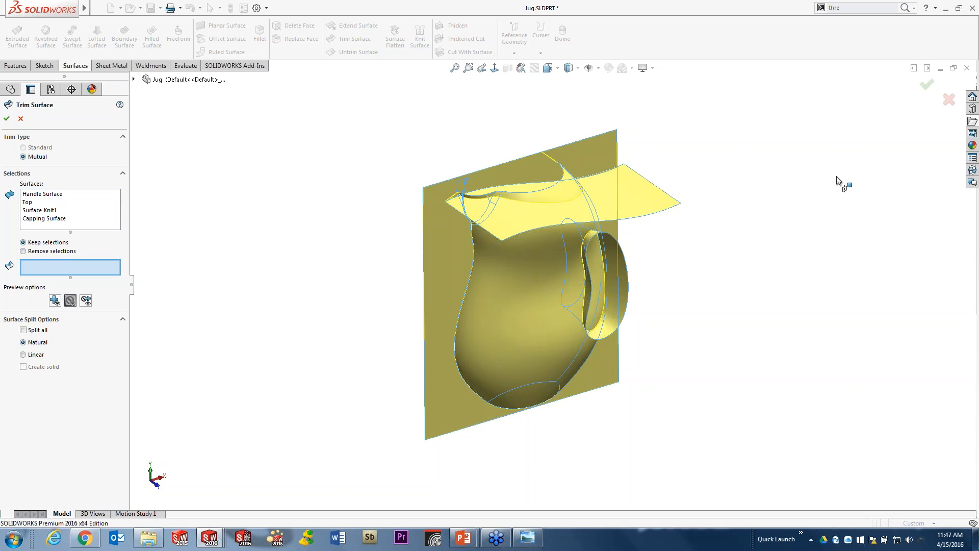
{"action": "left_click", "coordinate": [536, 276]}
{"action": "left_click", "coordinate": [525, 276]}
{"action": "middle_click_drag", "start_coordinate": [673, 277], "coordinate": [702, 259]}
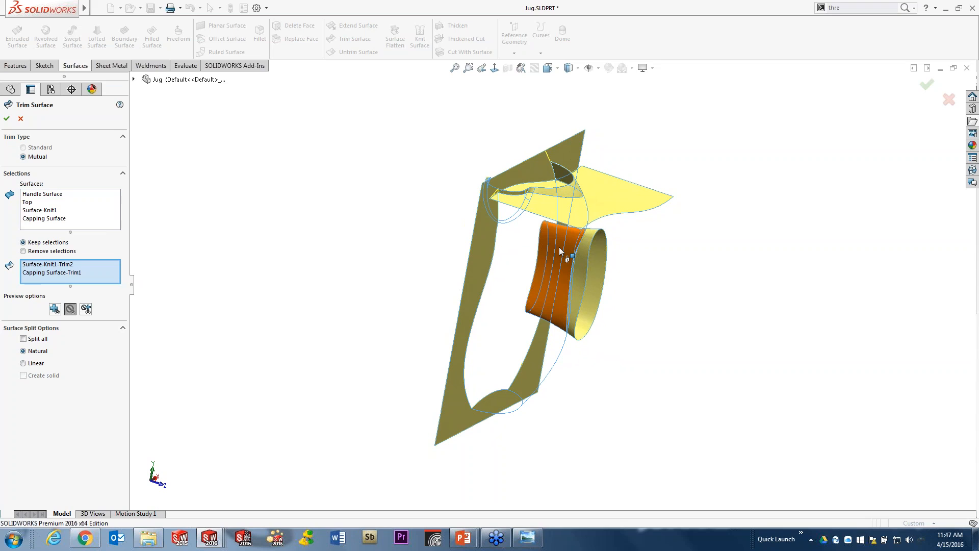
{"action": "left_click", "coordinate": [559, 247]}
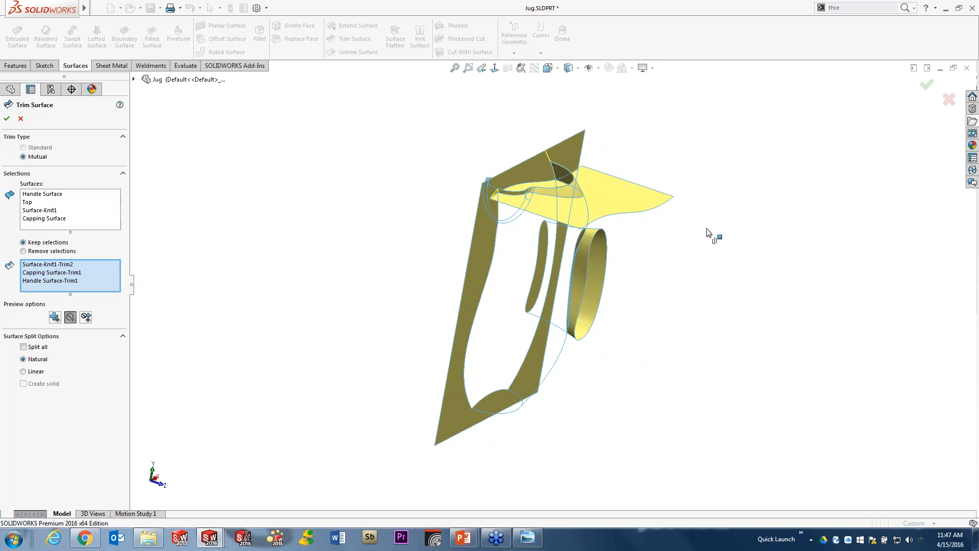
{"action": "left_click", "coordinate": [551, 185]}
{"action": "middle_click_drag", "start_coordinate": [601, 227], "coordinate": [626, 277]}
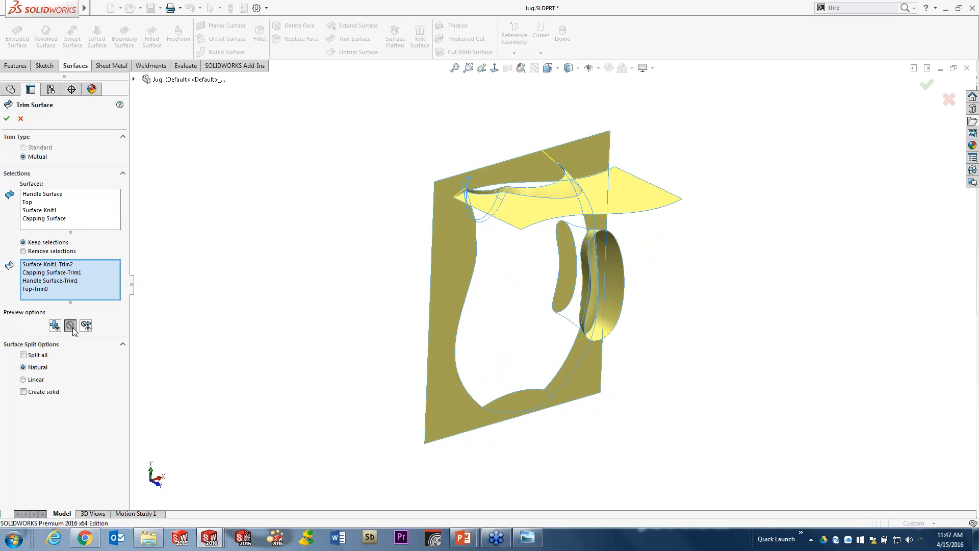
Preview the included surfaces, show both included and excluded surfaces, and finish the mutual trim with Create solid enabled.
{"action": "left_click", "coordinate": [55, 326]}
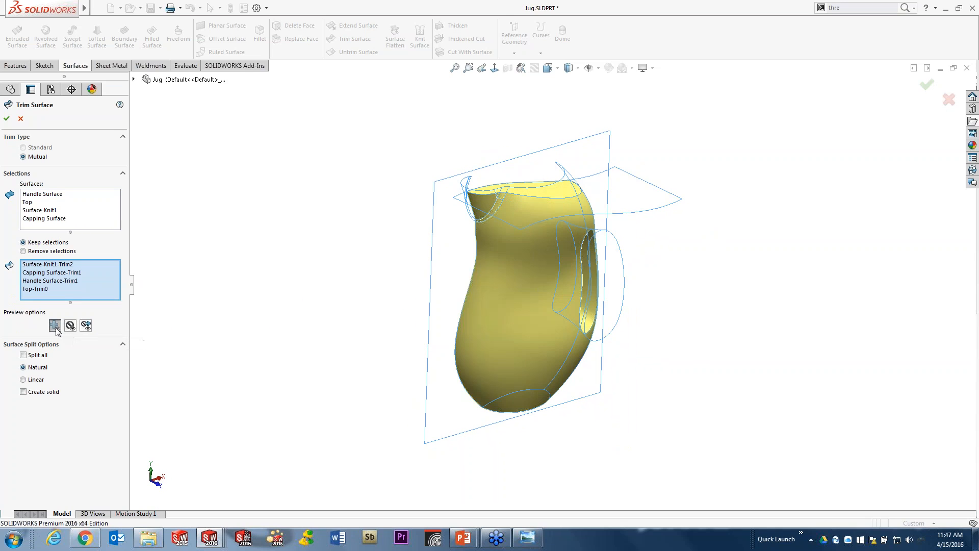
{"action": "mouse_move", "coordinate": [446, 312]}
{"action": "middle_mouse_down"}
{"action": "mouse_move", "coordinate": [470, 299]}
{"action": "mouse_move", "coordinate": [534, 308]}
{"action": "mouse_move", "coordinate": [431, 304]}
{"action": "middle_mouse_up"}
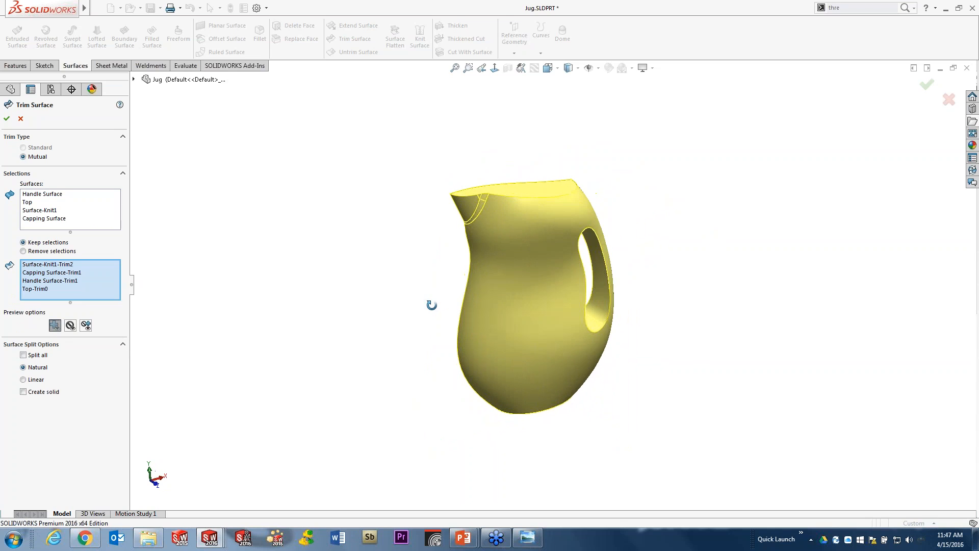
{"action": "left_click", "coordinate": [86, 326]}
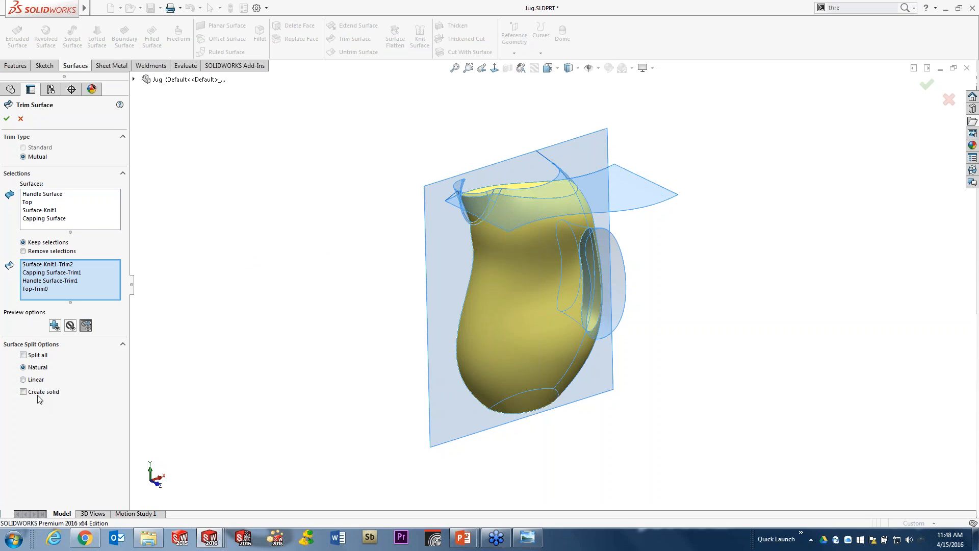
{"action": "left_click", "coordinate": [24, 393]}
{"action": "left_click", "coordinate": [7, 119]}
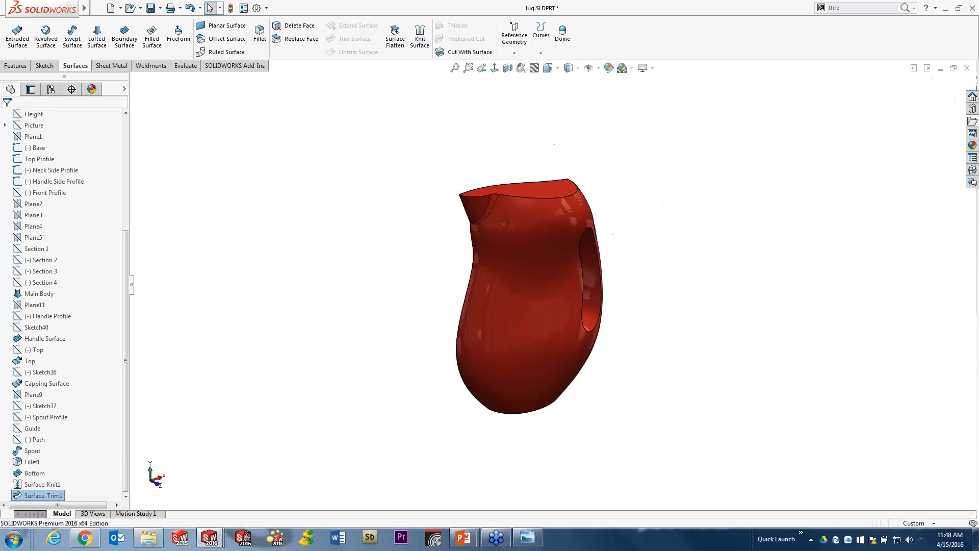
Examine the jug's interior with a Front Plane section view offset to 19.20 mm, leaving no section applied.
{"action": "mouse_move", "coordinate": [392, 293]}
{"action": "middle_mouse_down"}
{"action": "mouse_move", "coordinate": [555, 315]}
{"action": "mouse_move", "coordinate": [388, 290]}
{"action": "middle_mouse_up"}
{"action": "left_click", "coordinate": [508, 67]}
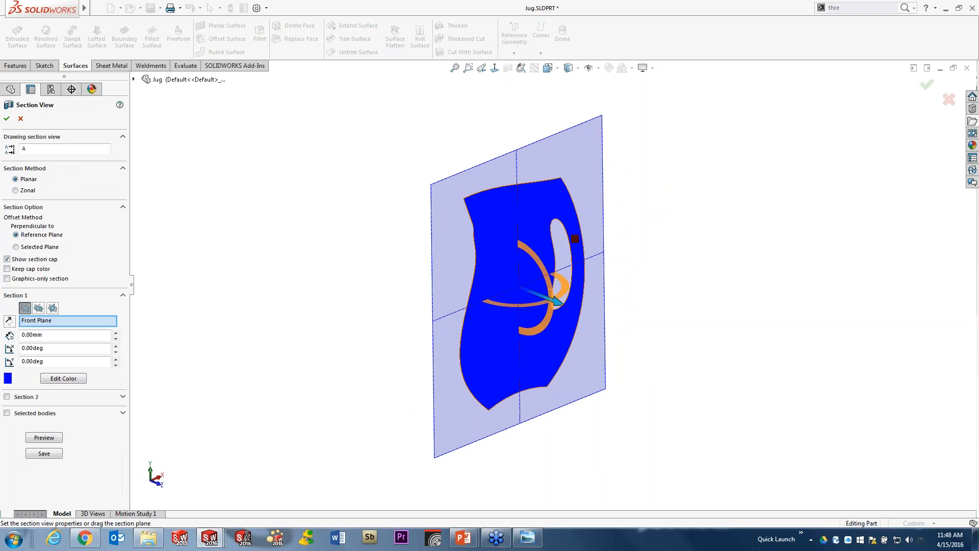
{"action": "left_click_drag", "start_coordinate": [559, 304], "coordinate": [571, 307]}
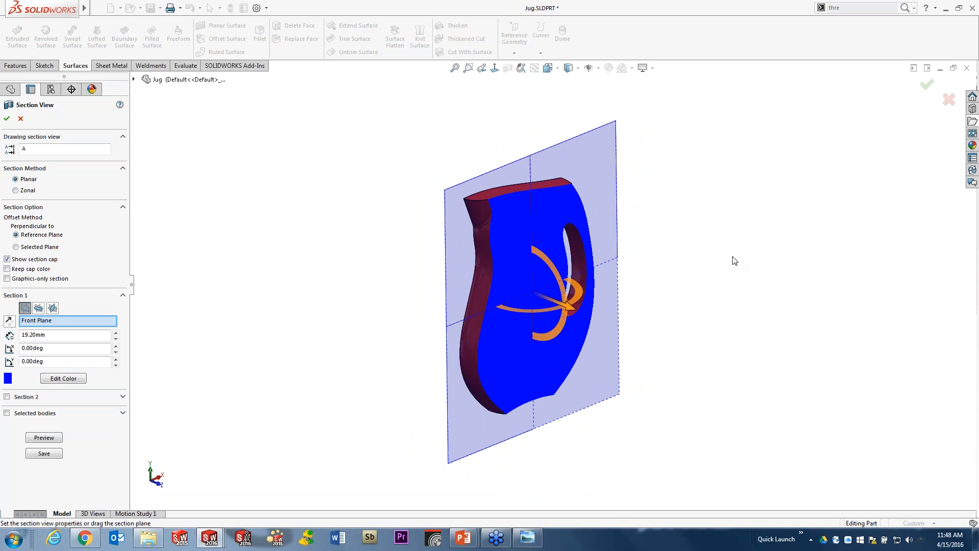
{"action": "key", "text": "Escape"}
Start a fillet on the long curved edge of the jug's base with a symmetric 10 mm radius.
{"action": "middle_click_drag", "start_coordinate": [662, 448], "coordinate": [525, 313]}
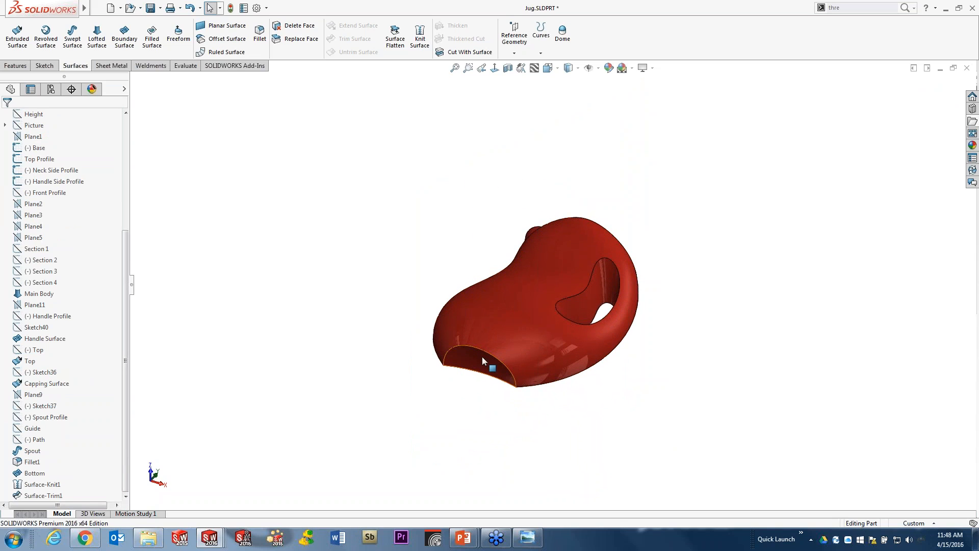
{"action": "scroll", "coordinate": [484, 360], "scroll_direction": "down", "scroll_amount": 8}
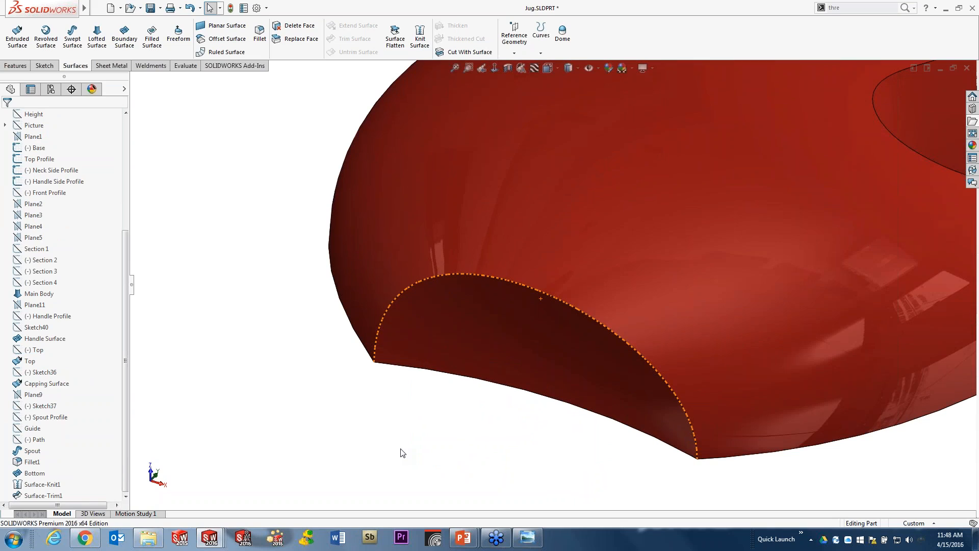
{"action": "left_click", "coordinate": [17, 65]}
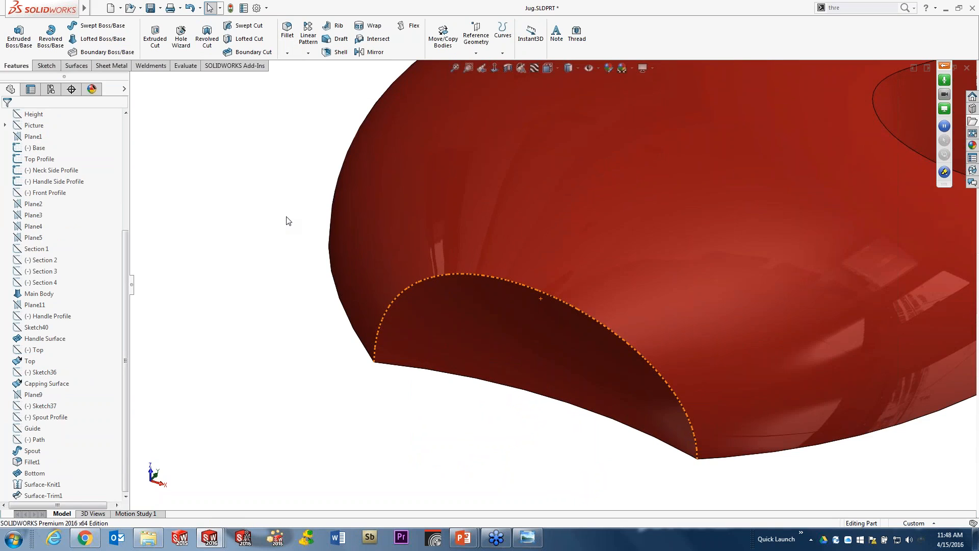
{"action": "left_click", "coordinate": [465, 276]}
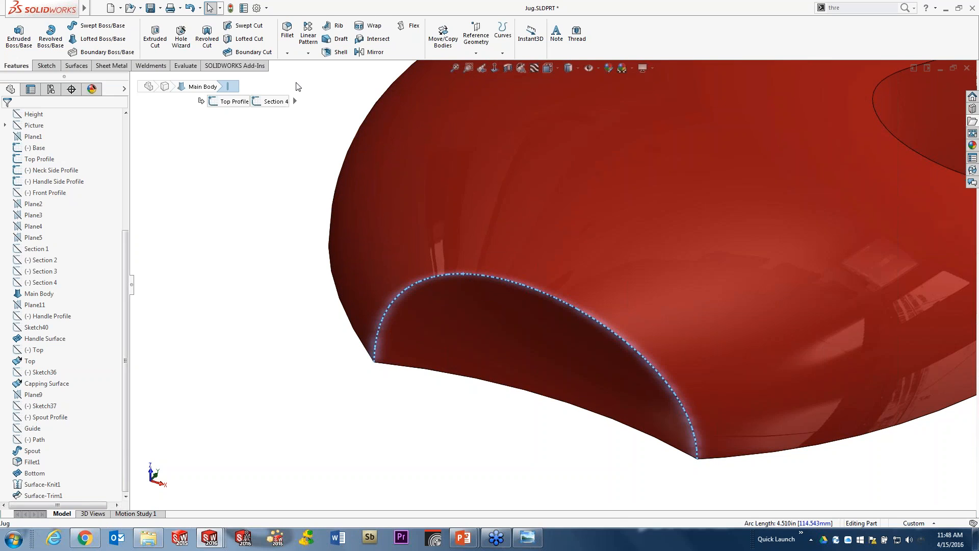
{"action": "left_click", "coordinate": [288, 32]}
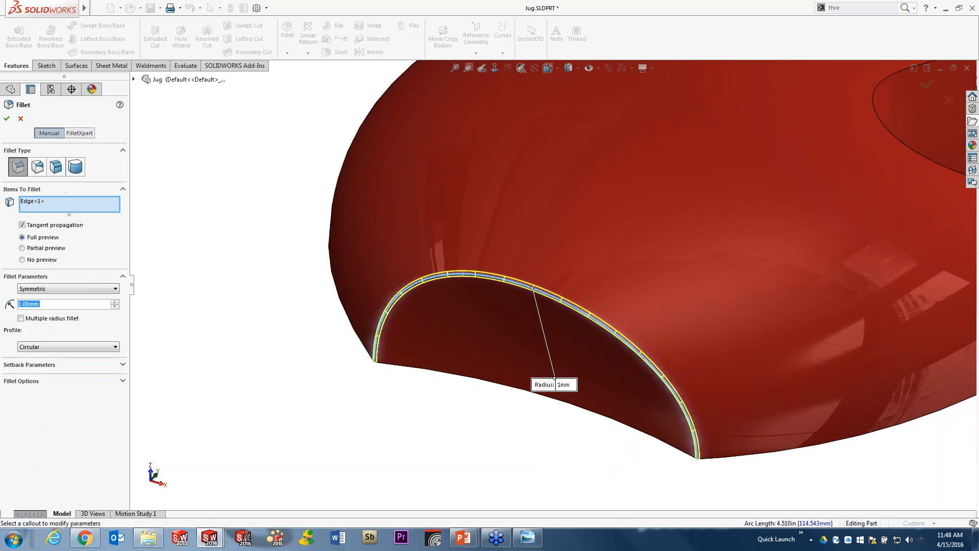
{"action": "type", "text": "10"}
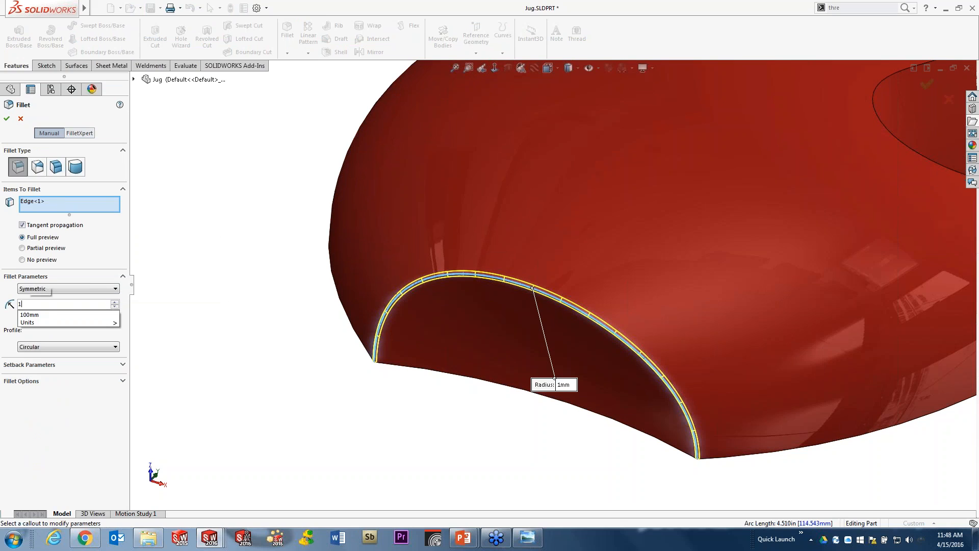
{"action": "key", "text": "Return"}
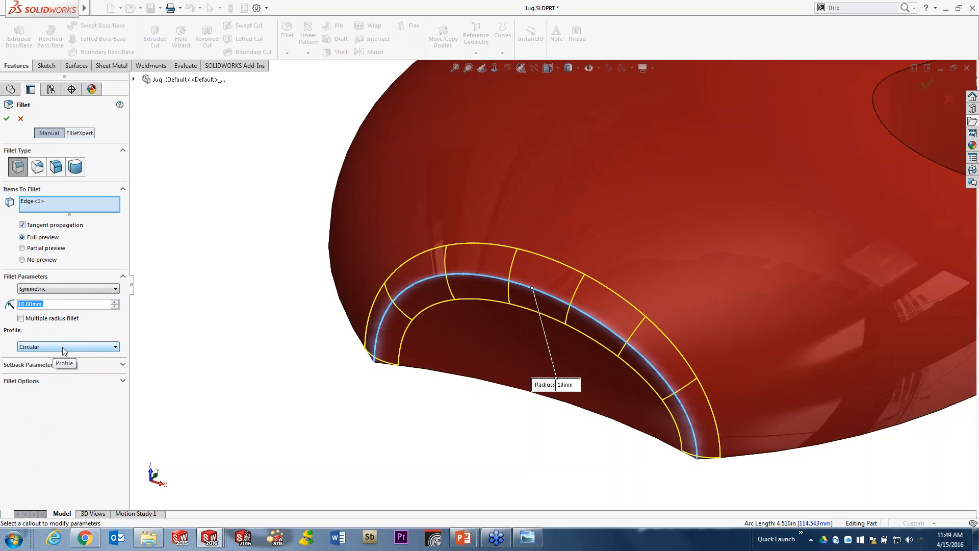
Set the base edge fillet's profile to Curvature Continuous.
{"action": "middle_click_drag", "start_coordinate": [289, 280], "coordinate": [240, 285]}
{"action": "scroll", "coordinate": [225, 291], "scroll_direction": "down", "scroll_amount": 5}
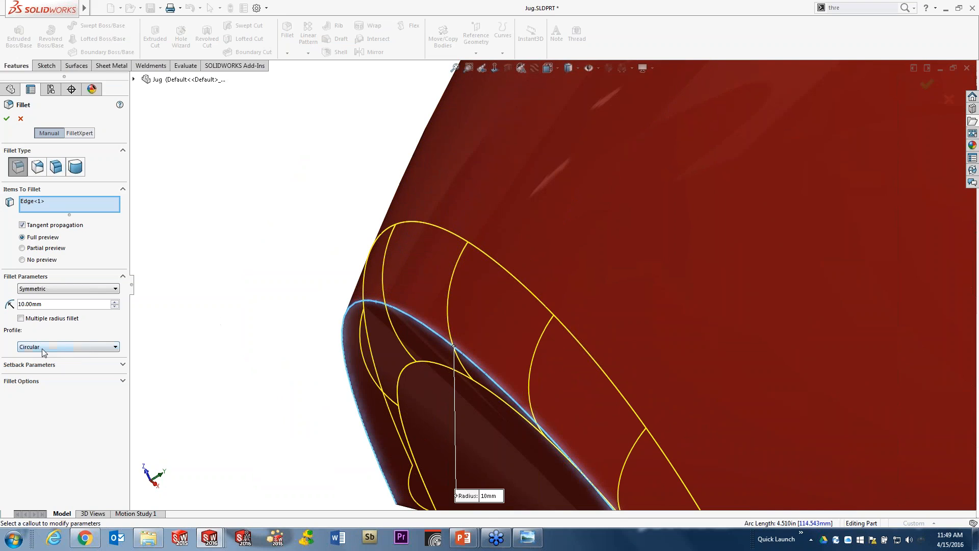
{"action": "left_click", "coordinate": [87, 348]}
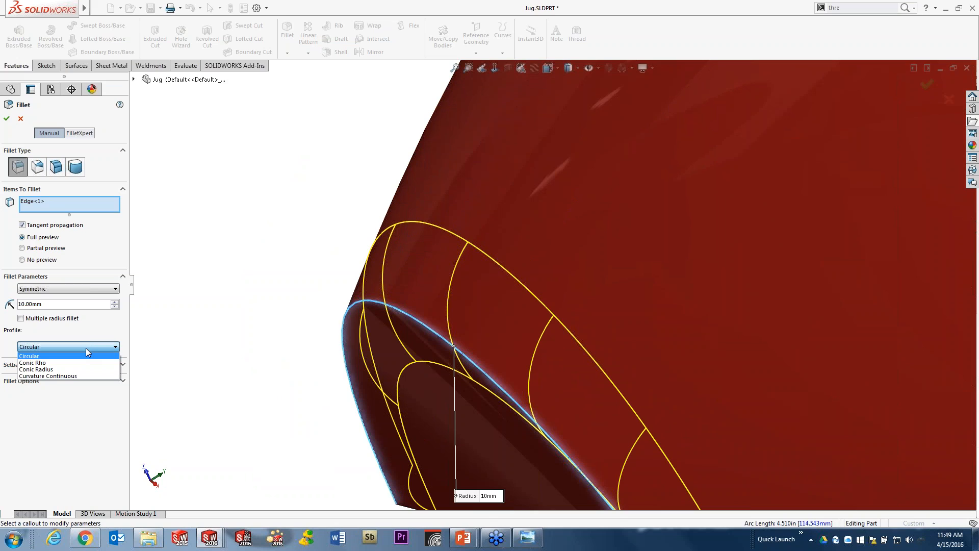
{"action": "left_click", "coordinate": [72, 375]}
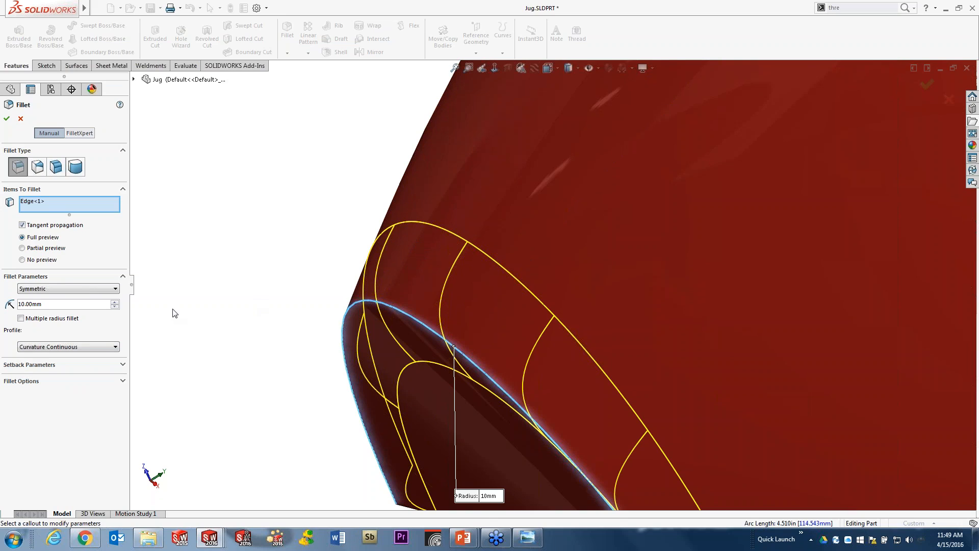
Make the base edge fillet asymmetric with a second radius of 8 mm and create it, keeping the original radius direction.
{"action": "left_click", "coordinate": [59, 289]}
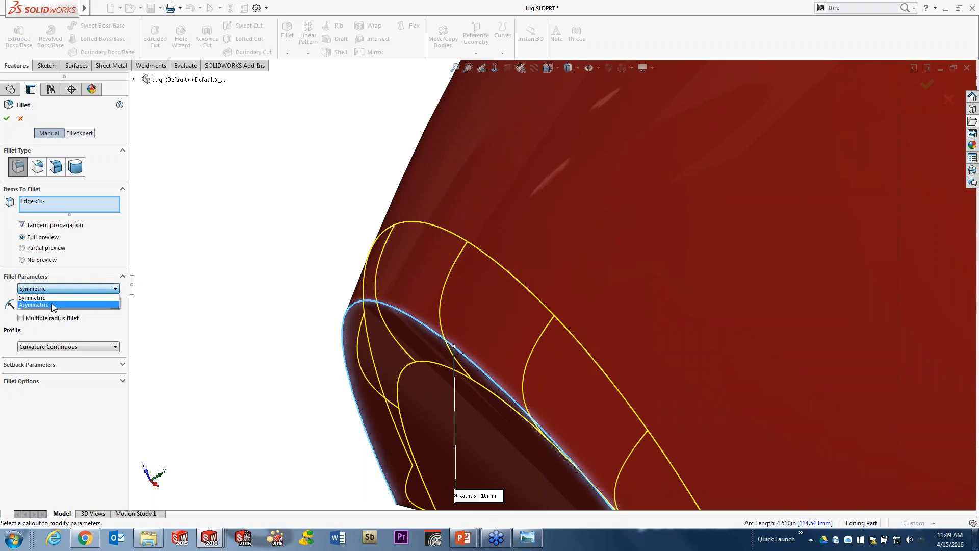
{"action": "left_click", "coordinate": [50, 305]}
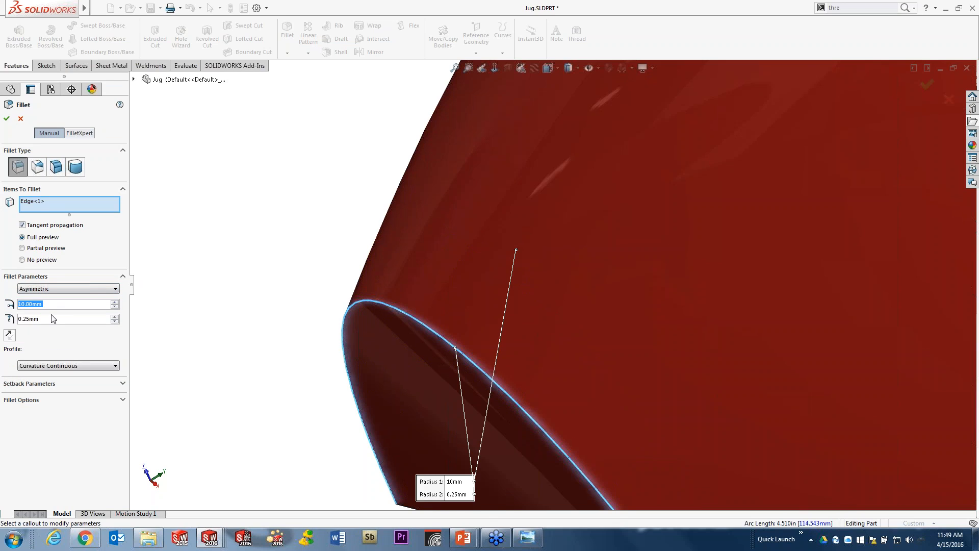
{"action": "key", "text": "Tab"}
{"action": "type", "text": "8"}
{"action": "key", "text": "Return"}
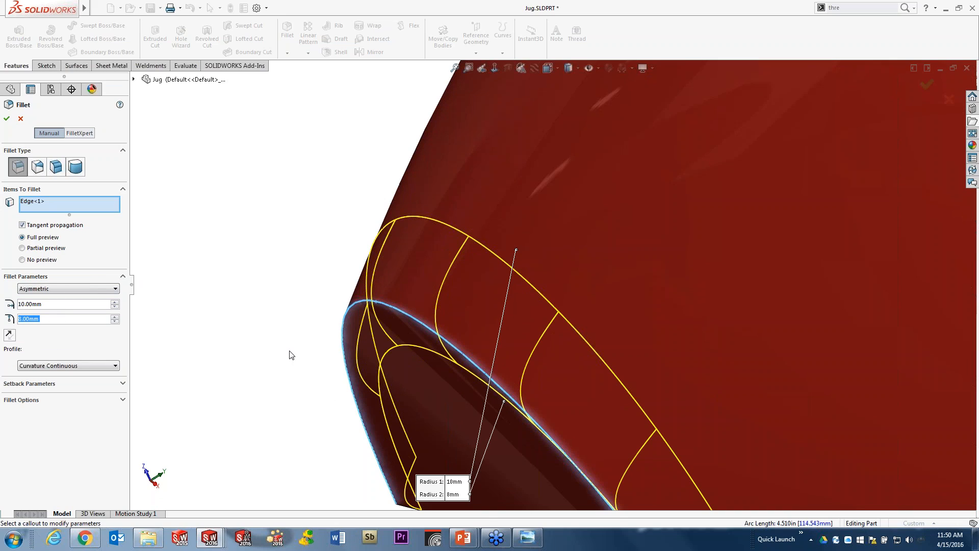
{"action": "left_click", "coordinate": [11, 336]}
{"action": "left_click", "coordinate": [10, 337]}
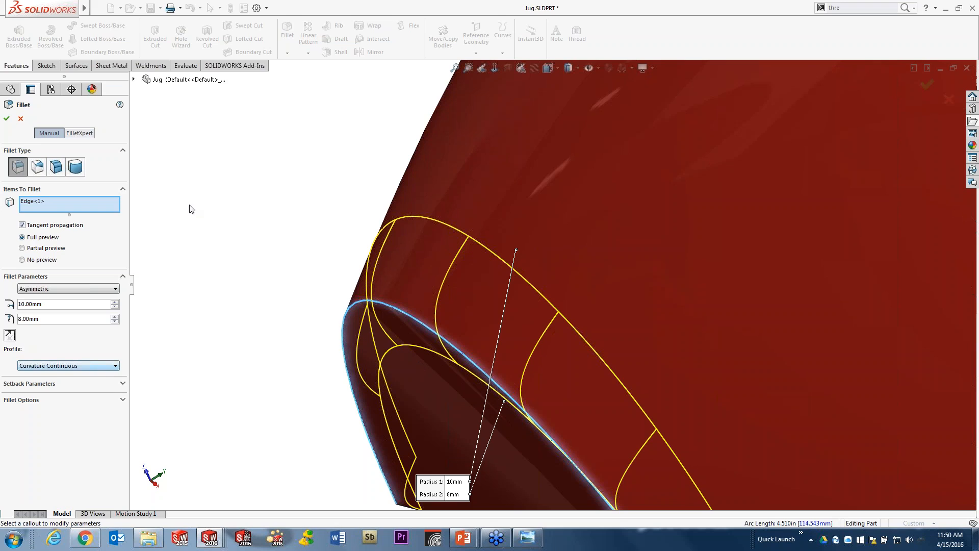
{"action": "left_click", "coordinate": [7, 118]}
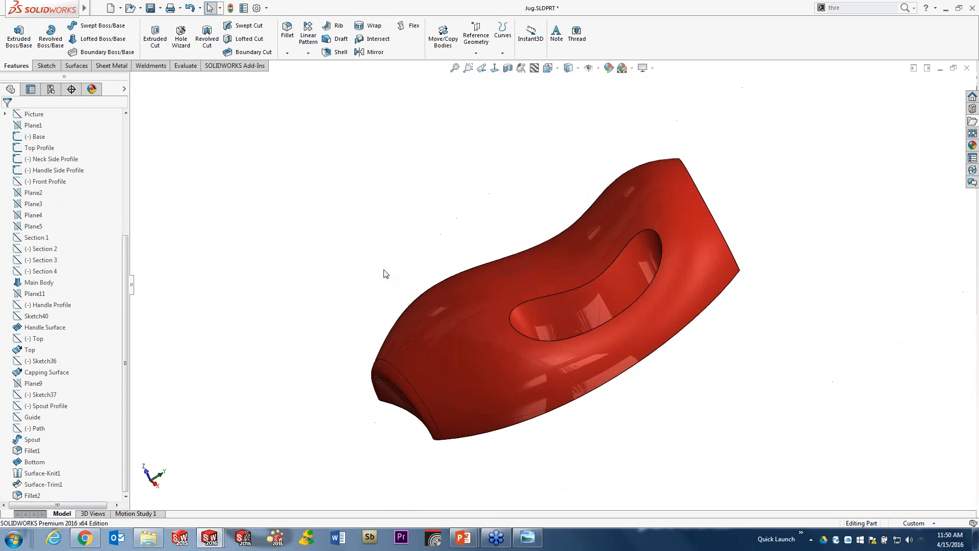
Start a variable size fillet on the edge around the jug's handle opening and make its radius parameters symmetric.
{"action": "middle_click_drag", "start_coordinate": [382, 273], "coordinate": [425, 266]}
{"action": "scroll", "coordinate": [712, 319], "scroll_direction": "down", "scroll_amount": 4}
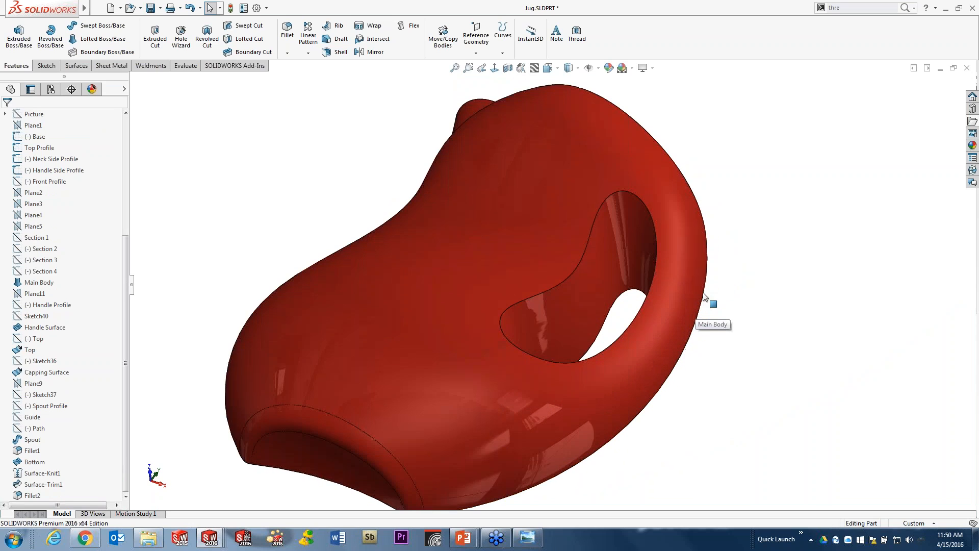
{"action": "middle_click_drag", "start_coordinate": [583, 275], "coordinate": [549, 237]}
{"action": "left_click", "coordinate": [549, 238]}
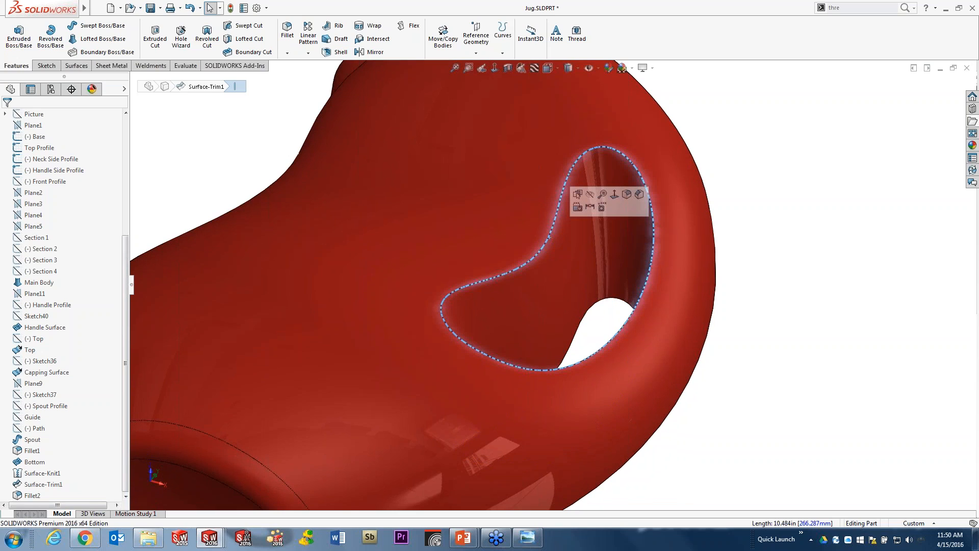
{"action": "left_click", "coordinate": [287, 31]}
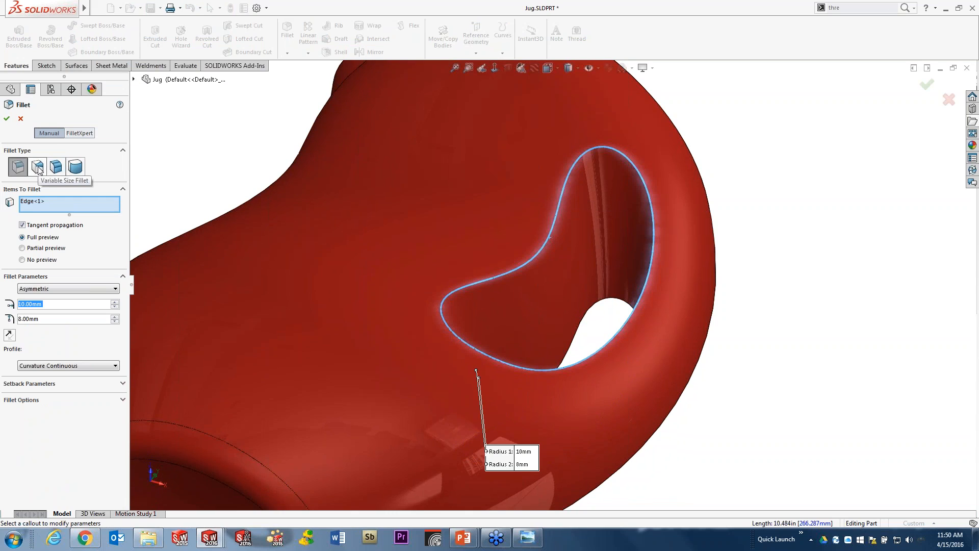
{"action": "left_click", "coordinate": [38, 166]}
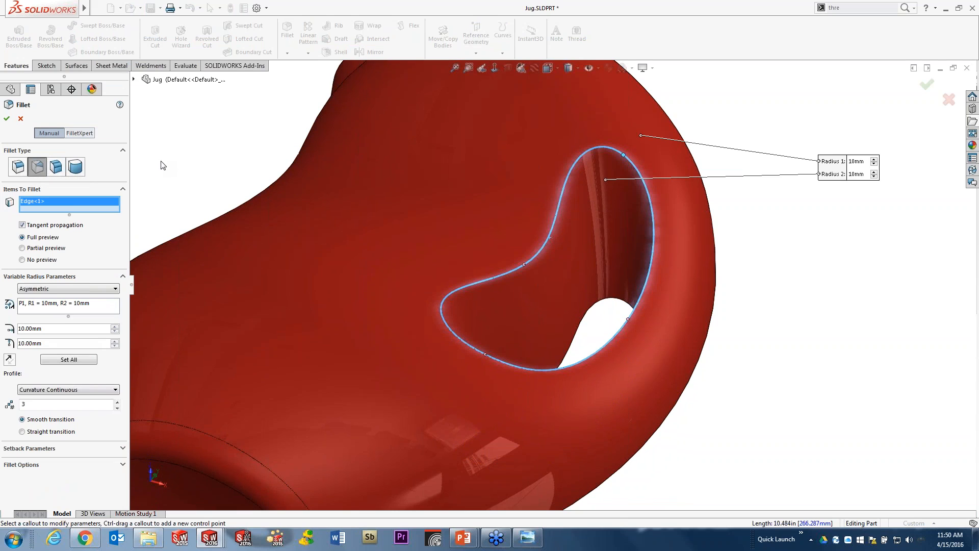
{"action": "left_click", "coordinate": [87, 289]}
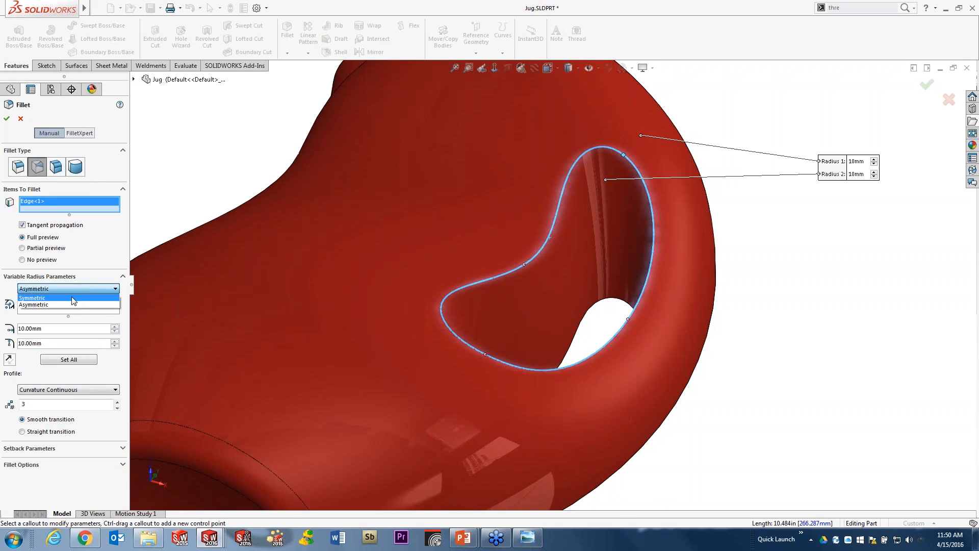
{"action": "left_click", "coordinate": [73, 298]}
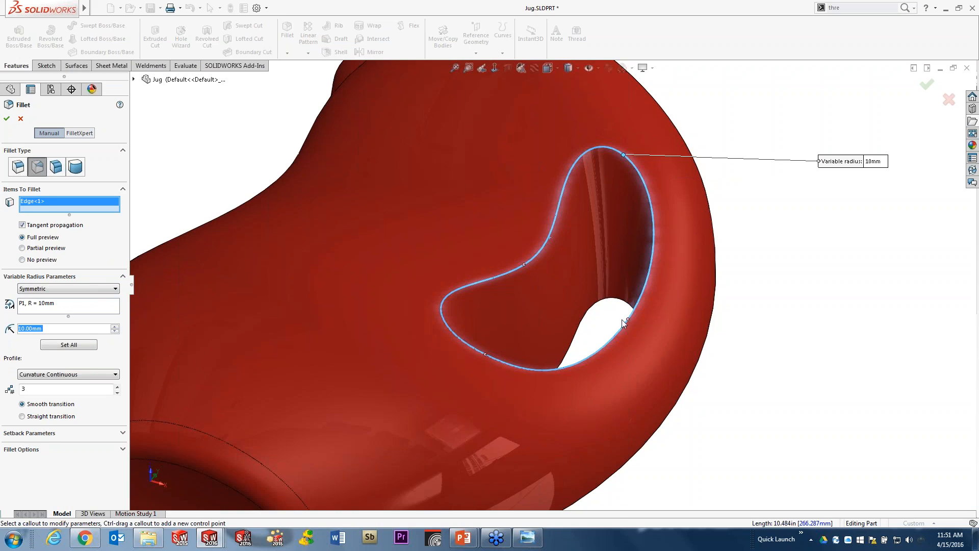
Activate the handle edge fillet's control points at 25%, 50% and 75%, and arrange their callouts clear of the opening.
{"action": "left_click", "coordinate": [524, 265]}
{"action": "left_click_drag", "start_coordinate": [745, 284], "coordinate": [459, 219]}
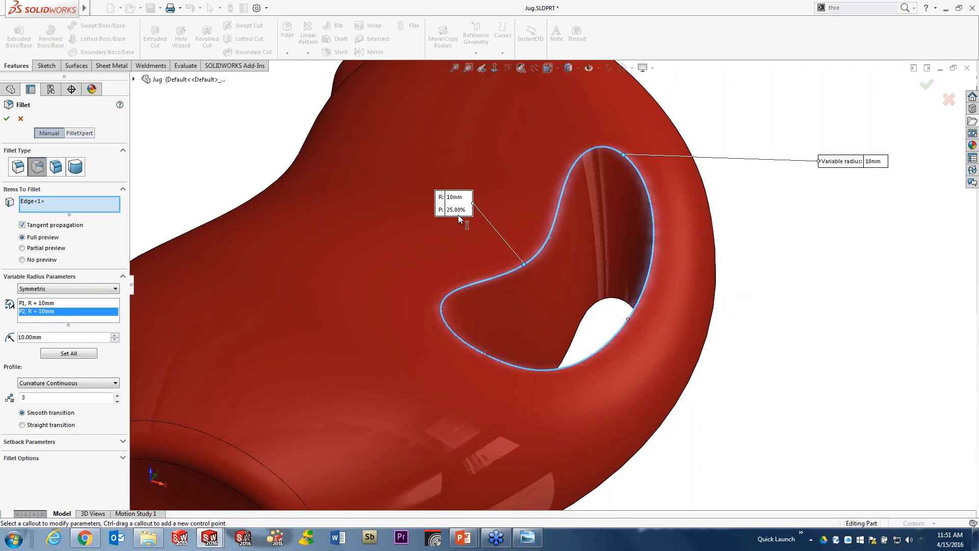
{"action": "left_click", "coordinate": [485, 354]}
{"action": "left_click", "coordinate": [628, 320]}
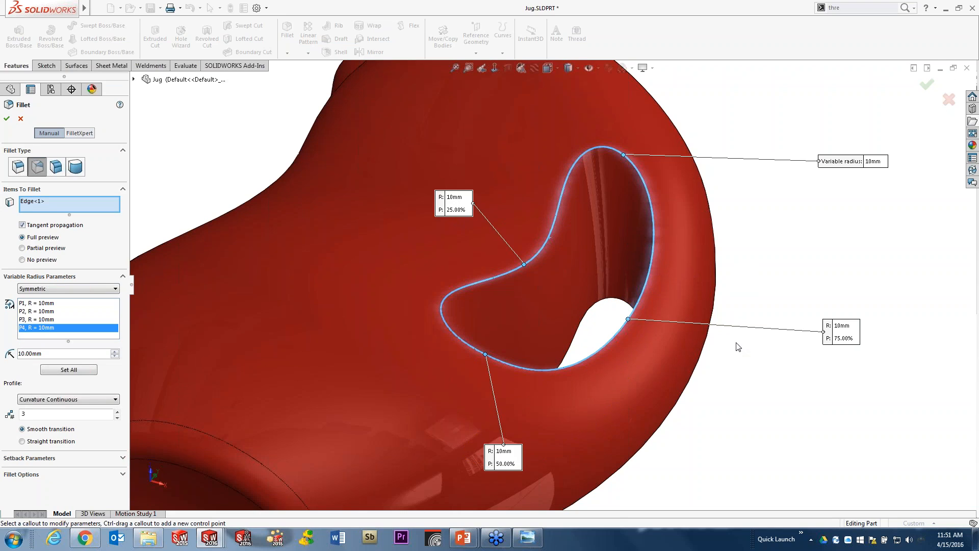
{"action": "left_click_drag", "start_coordinate": [841, 337], "coordinate": [802, 272]}
{"action": "left_click_drag", "start_coordinate": [500, 461], "coordinate": [408, 404]}
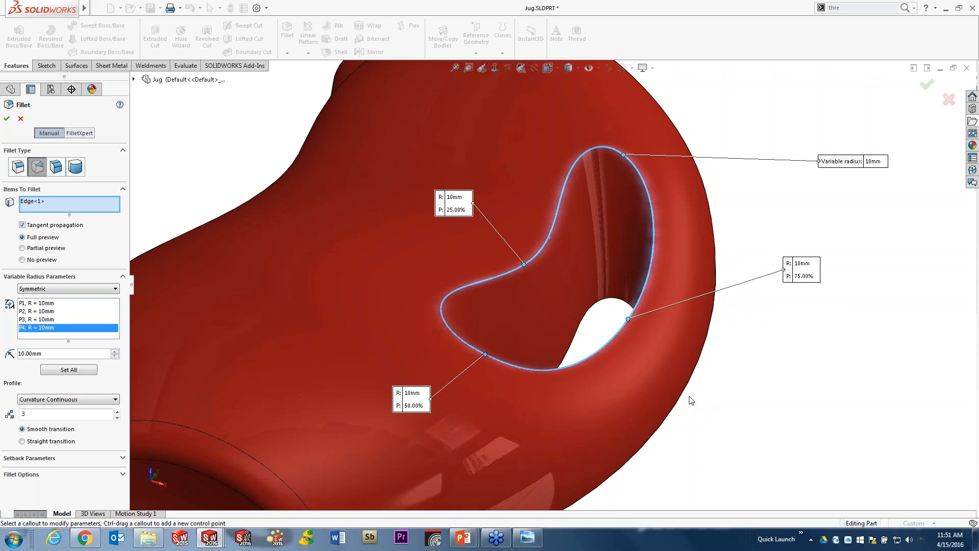
Set the handle fillet's radius to 8 mm at the 50% point, 4 mm at the 75% point and 12 mm at the starting point.
{"action": "left_click", "coordinate": [456, 197]}
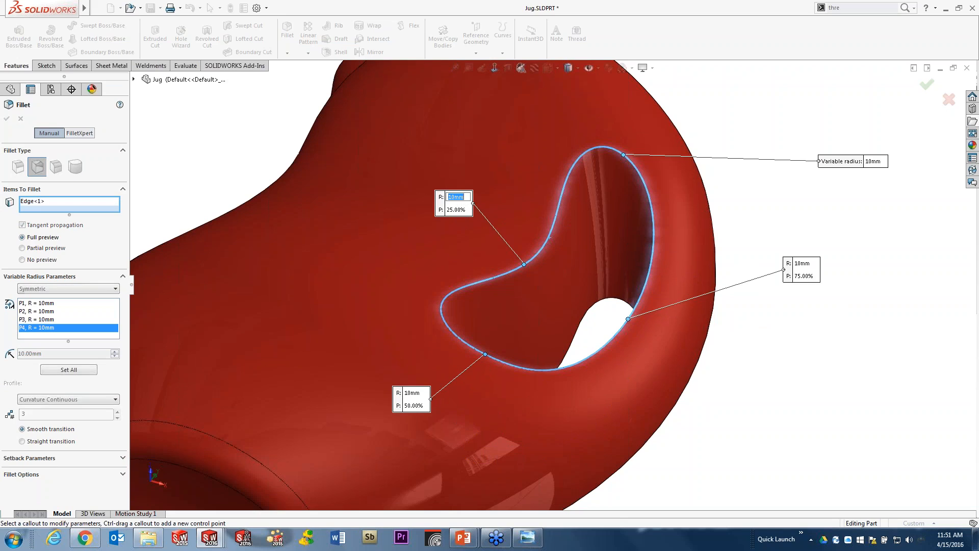
{"action": "left_click", "coordinate": [477, 406]}
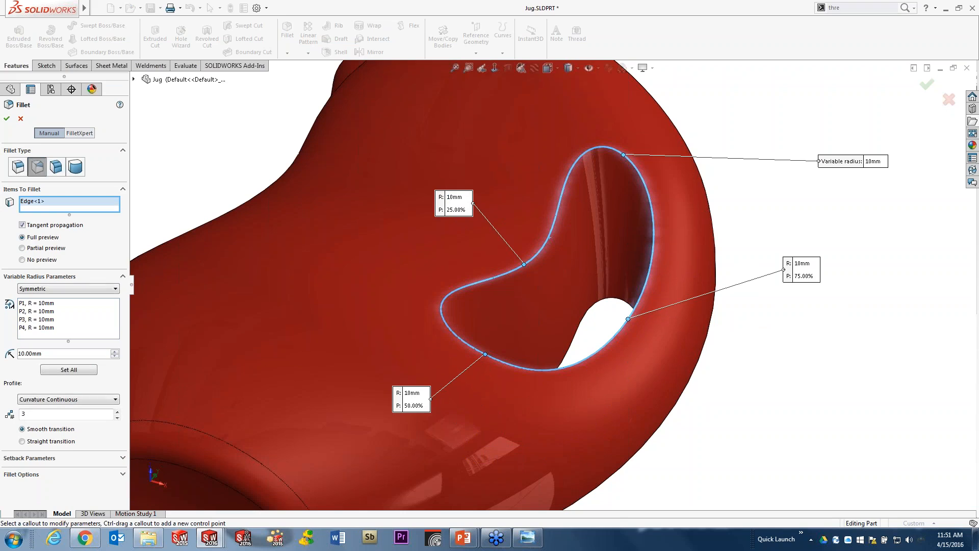
{"action": "left_click", "coordinate": [413, 392]}
{"action": "type", "text": "8"}
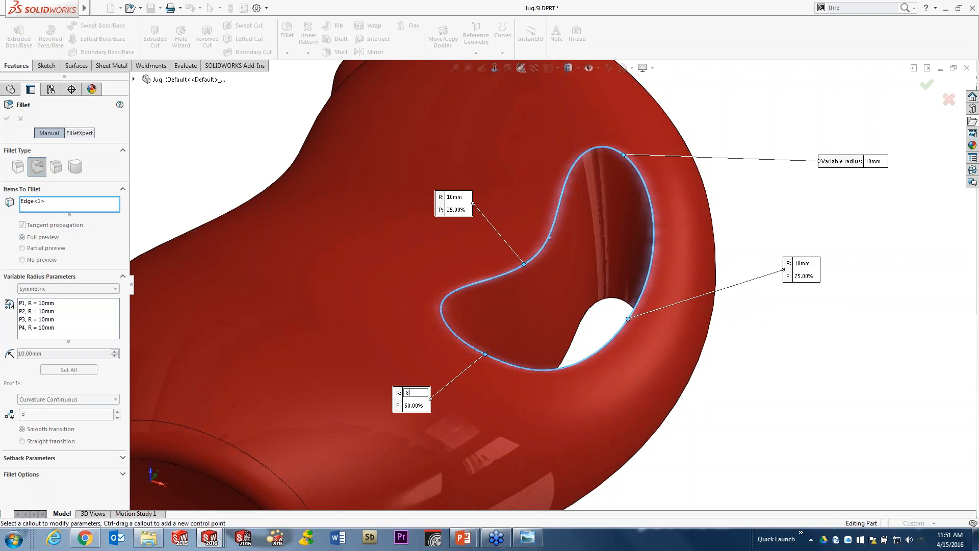
{"action": "key", "text": "Return"}
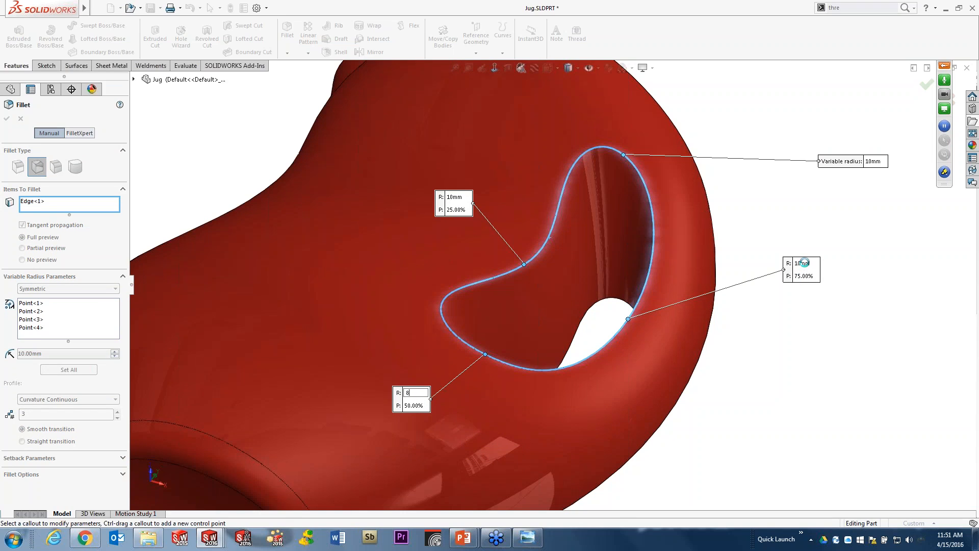
{"action": "left_click", "coordinate": [803, 265]}
{"action": "type", "text": "4"}
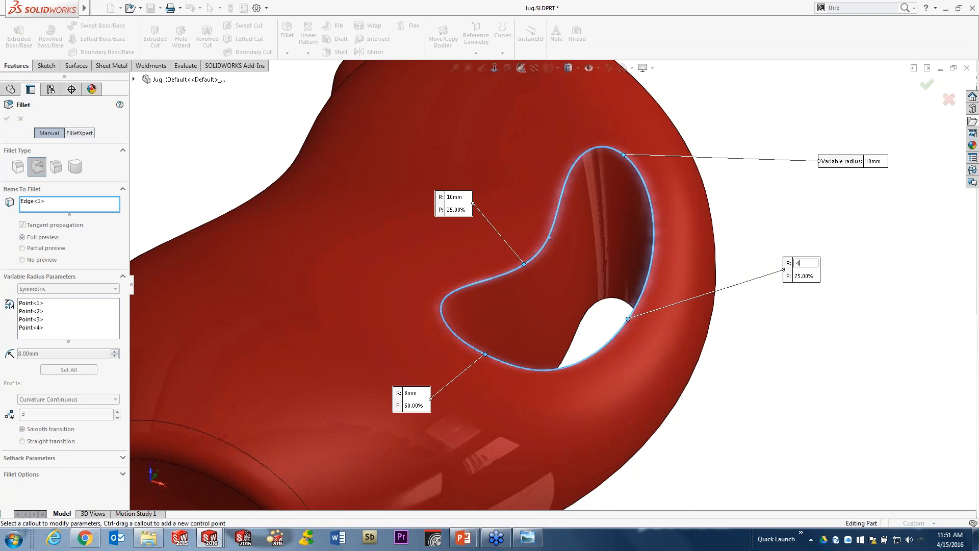
{"action": "key", "text": "Return"}
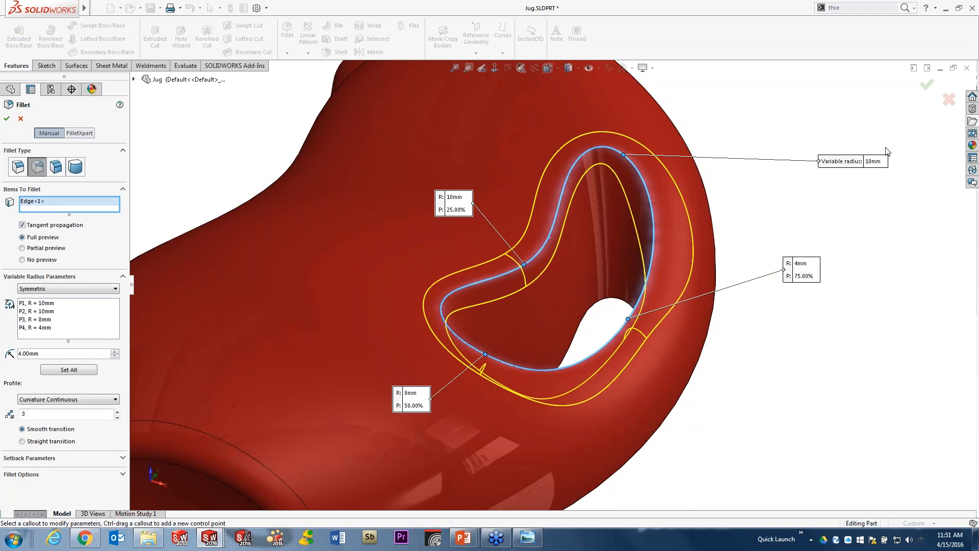
{"action": "left_click", "coordinate": [874, 161]}
{"action": "type", "text": "12"}
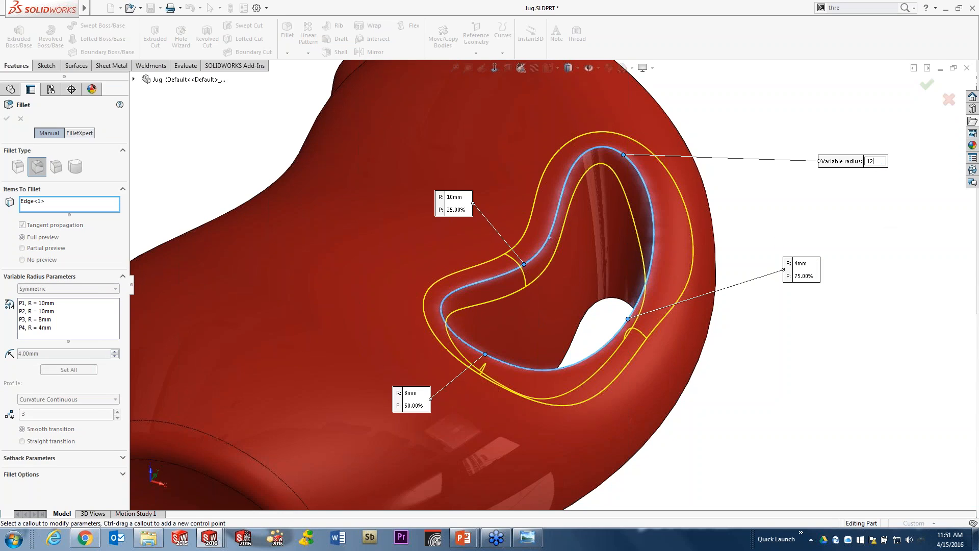
{"action": "key", "text": "Return"}
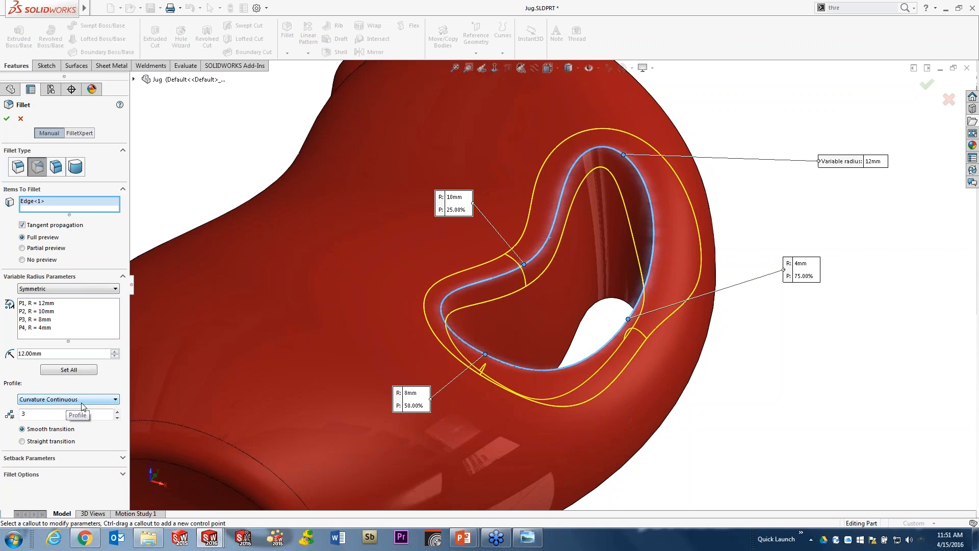
Try sliding the 8 mm control point along the edge, return it to about 50%, and create the variable fillet.
{"action": "left_click_drag", "start_coordinate": [484, 353], "coordinate": [571, 368]}
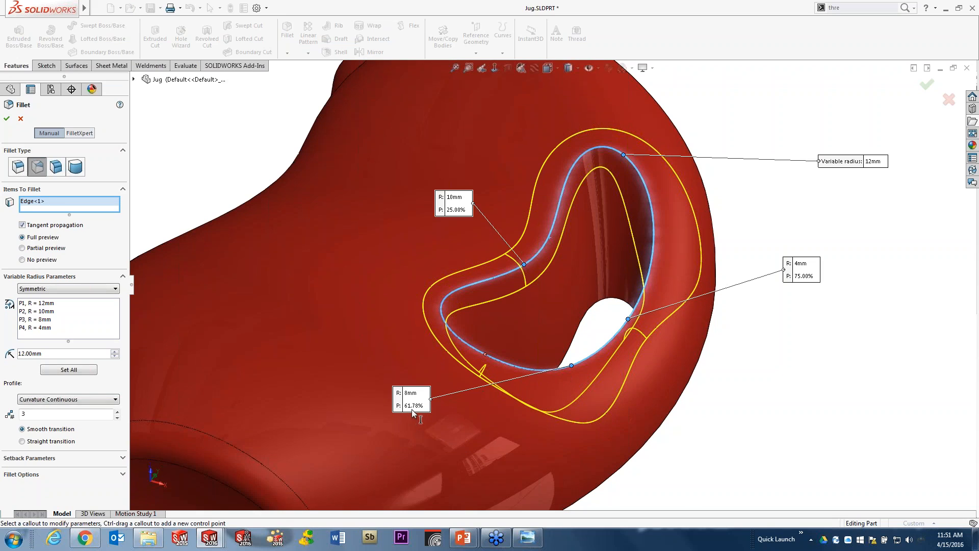
{"action": "left_click_drag", "start_coordinate": [571, 365], "coordinate": [484, 356]}
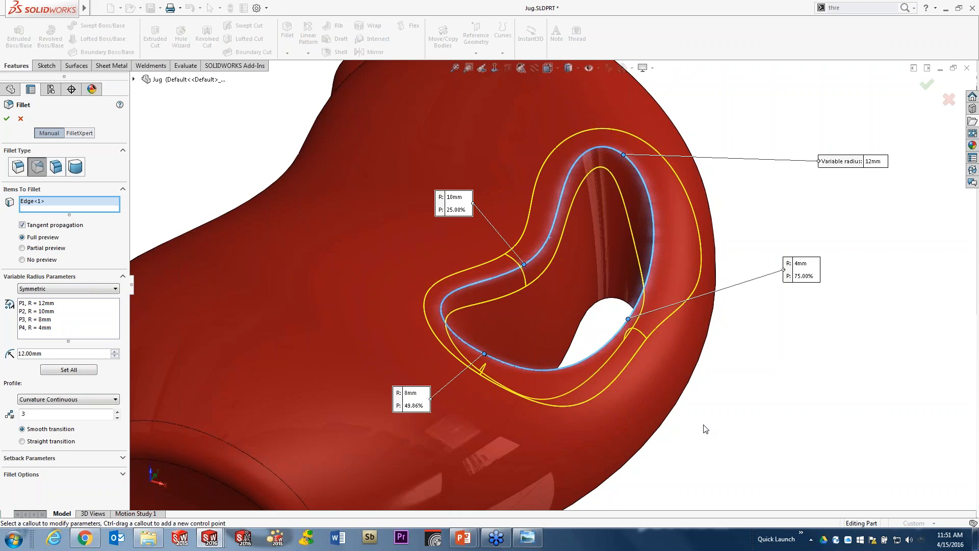
{"action": "right_click", "coordinate": [737, 392]}
{"action": "left_click", "coordinate": [744, 397]}
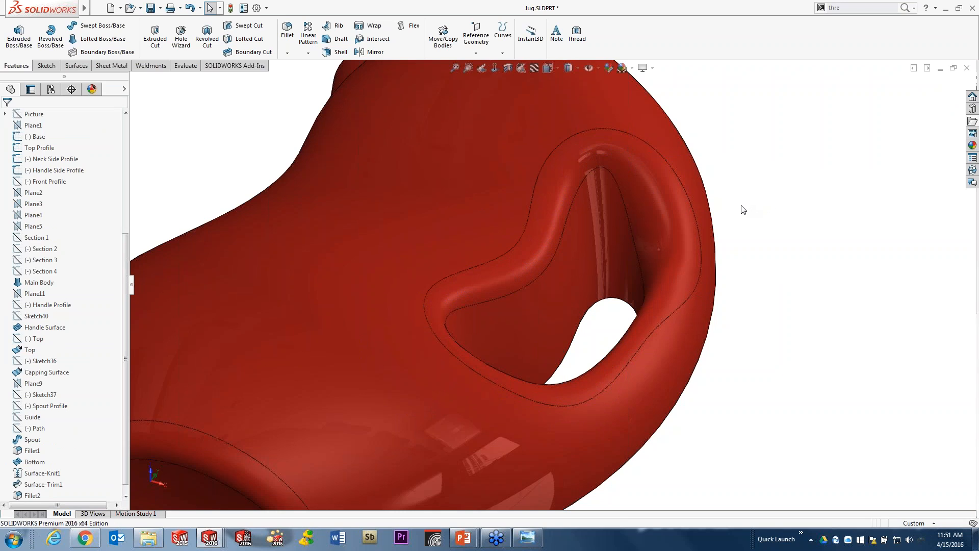
Apply zebra stripes to the jug and examine the stripe flow across the base edge fillet close up.
{"action": "scroll", "coordinate": [740, 210], "scroll_direction": "up", "scroll_amount": 4}
{"action": "middle_click_drag", "start_coordinate": [644, 208], "coordinate": [645, 172]}
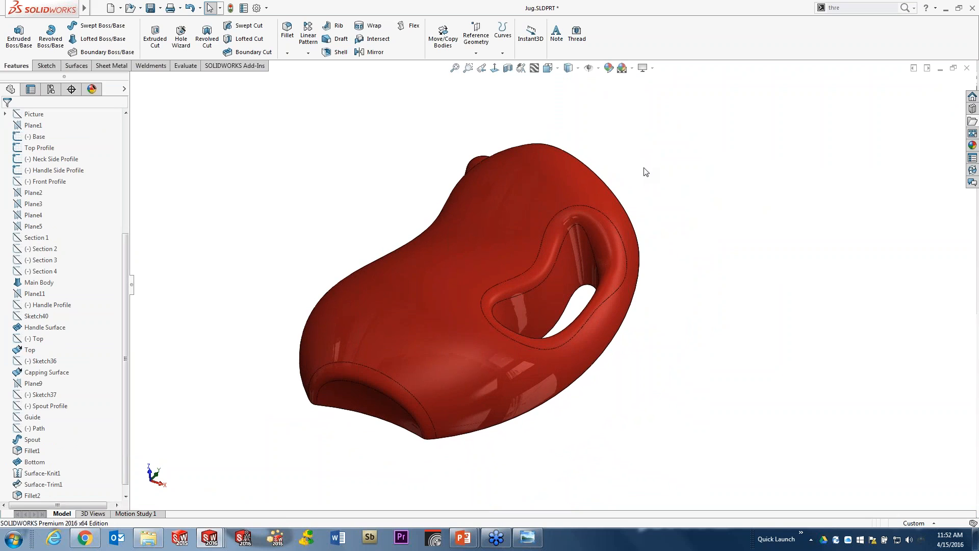
{"action": "left_click", "coordinate": [534, 68]}
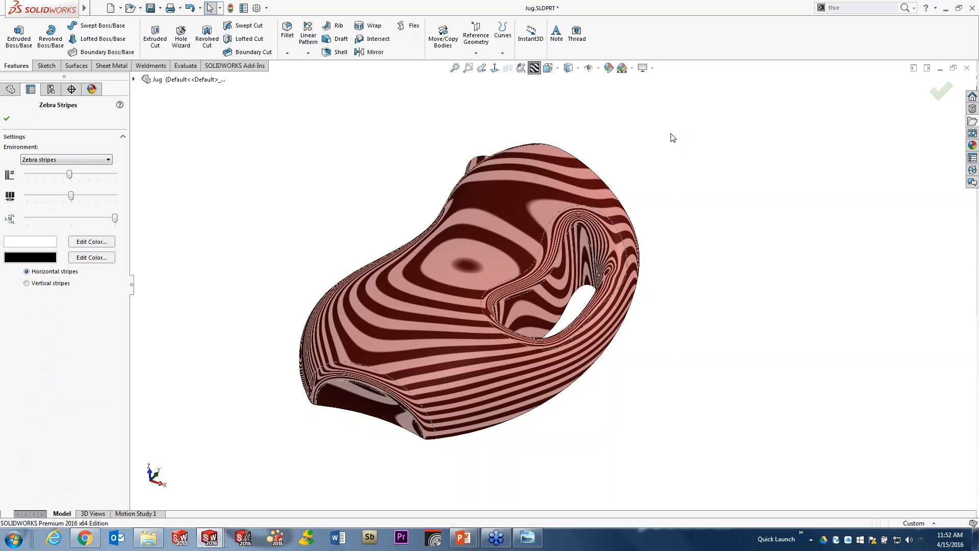
{"action": "scroll", "coordinate": [347, 364], "scroll_direction": "down", "scroll_amount": 5}
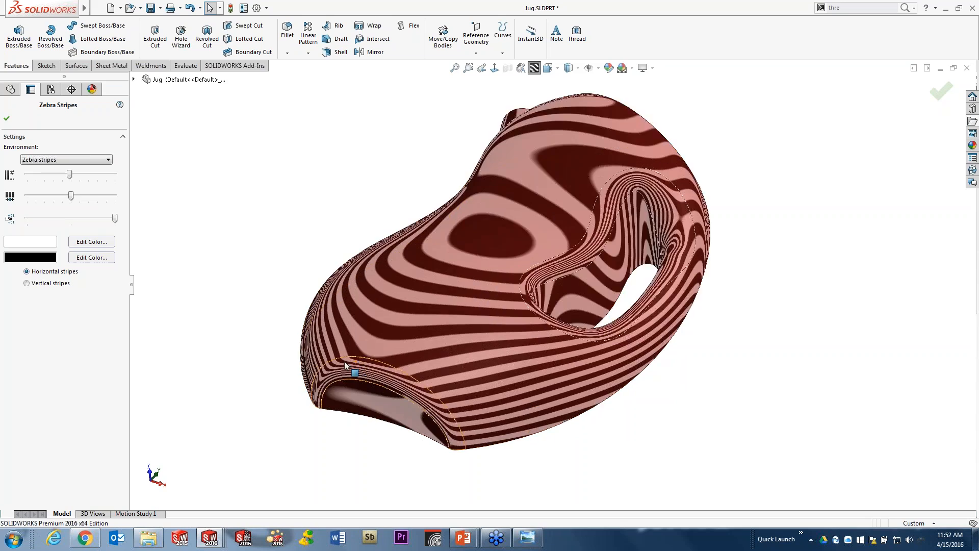
{"action": "scroll", "coordinate": [390, 342], "scroll_direction": "down", "scroll_amount": 2}
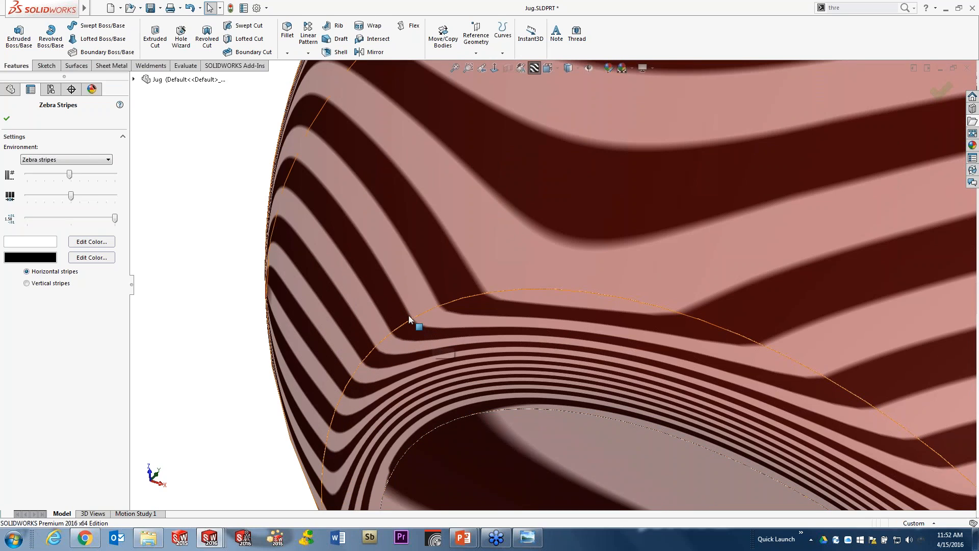
{"action": "middle_click", "coordinate": [313, 316]}
{"action": "middle_click_drag", "start_coordinate": [313, 316], "coordinate": [328, 302]}
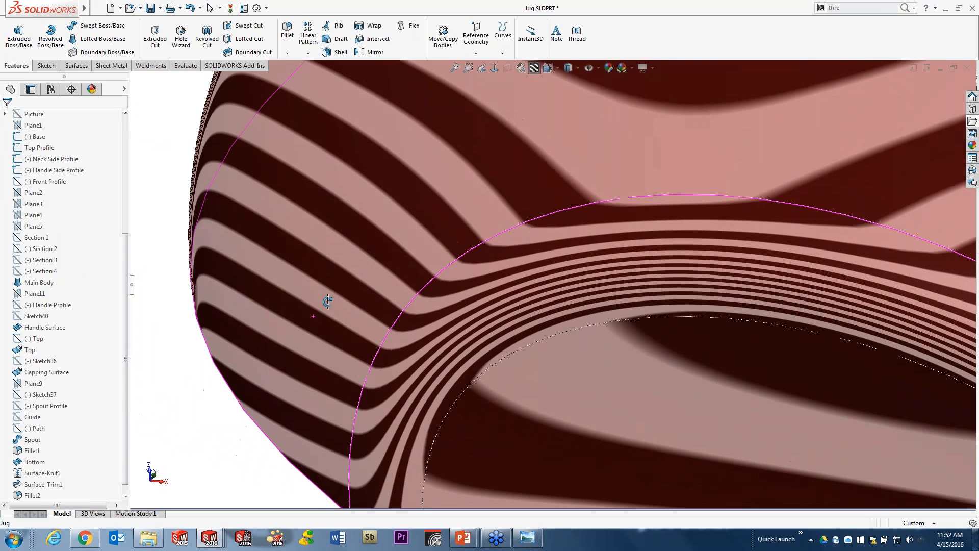
Examine the zebra stripes over the whole jug and around the handle opening, and turn the stripes off.
{"action": "left_click", "coordinate": [454, 68]}
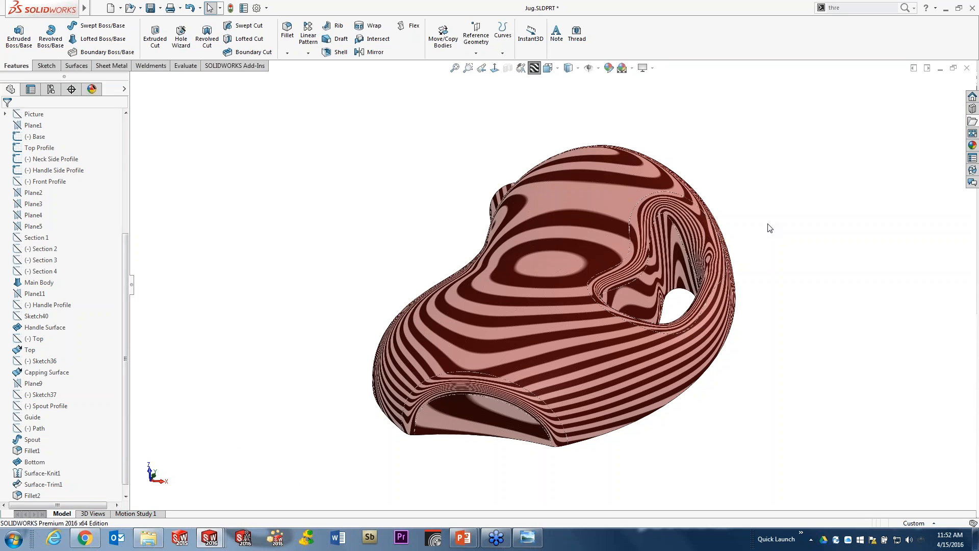
{"action": "middle_click_drag", "start_coordinate": [770, 228], "coordinate": [658, 237]}
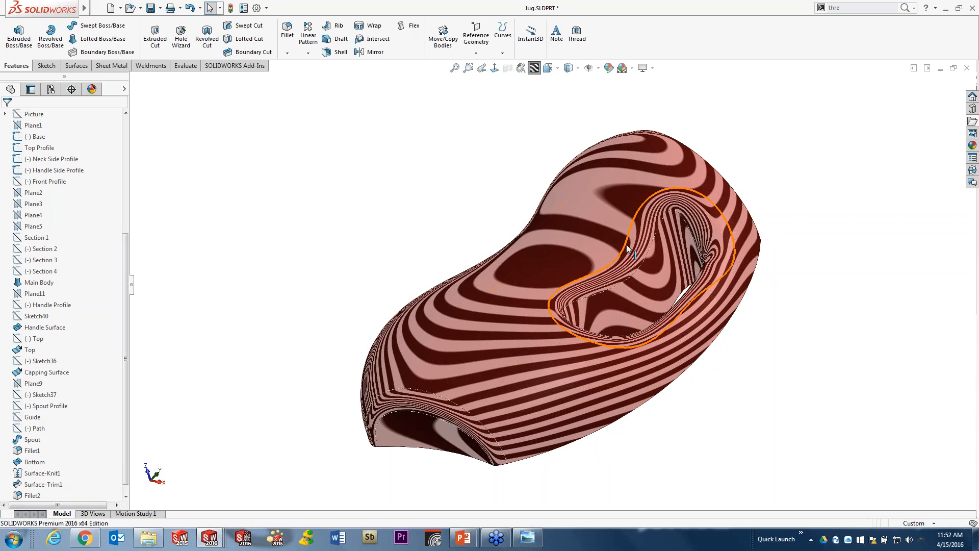
{"action": "middle_click_drag", "start_coordinate": [844, 265], "coordinate": [725, 229]}
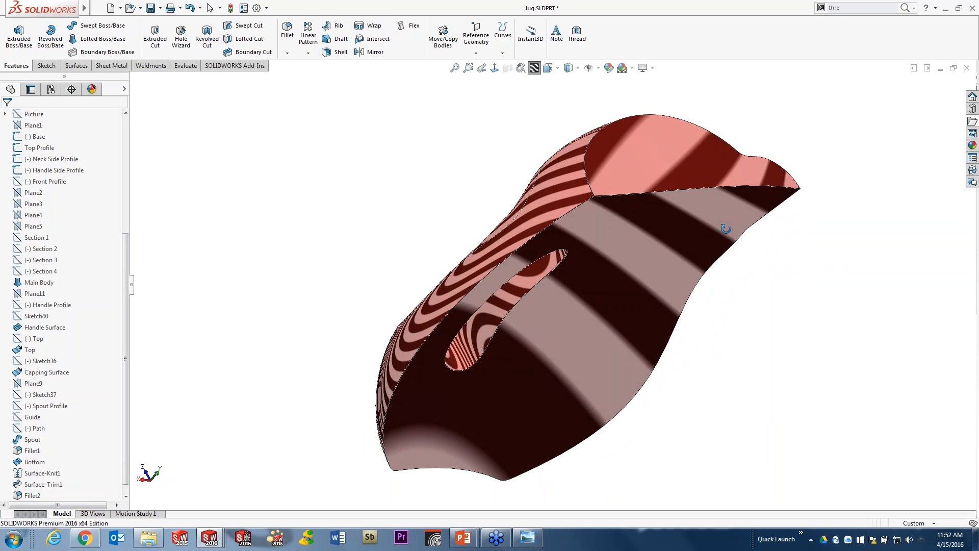
{"action": "middle_click_drag", "start_coordinate": [726, 228], "coordinate": [843, 274]}
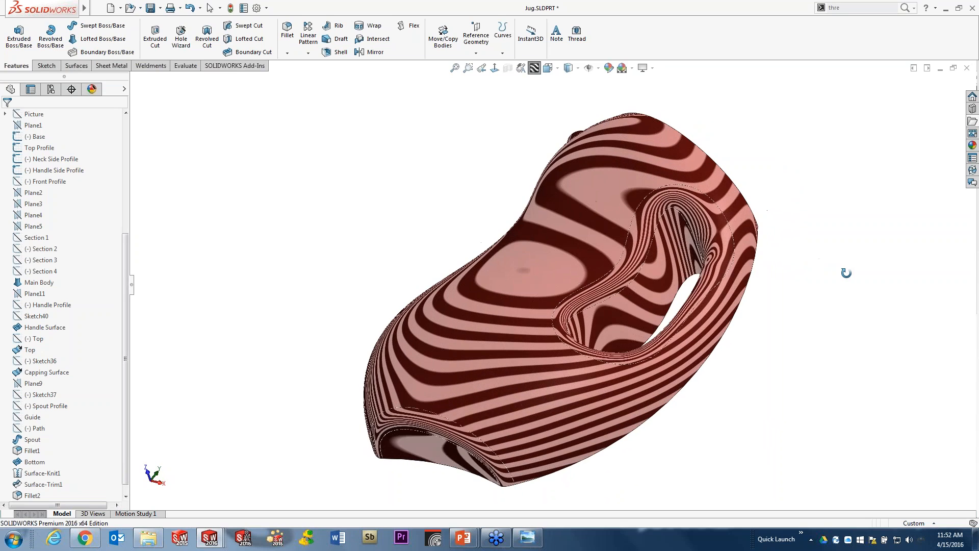
{"action": "left_click", "coordinate": [534, 68]}
Mirror the half-jug body about its flat capping face, with Merge solids enabled, to form the complete jug.
{"action": "right_click_drag", "start_coordinate": [406, 183], "coordinate": [437, 149]}
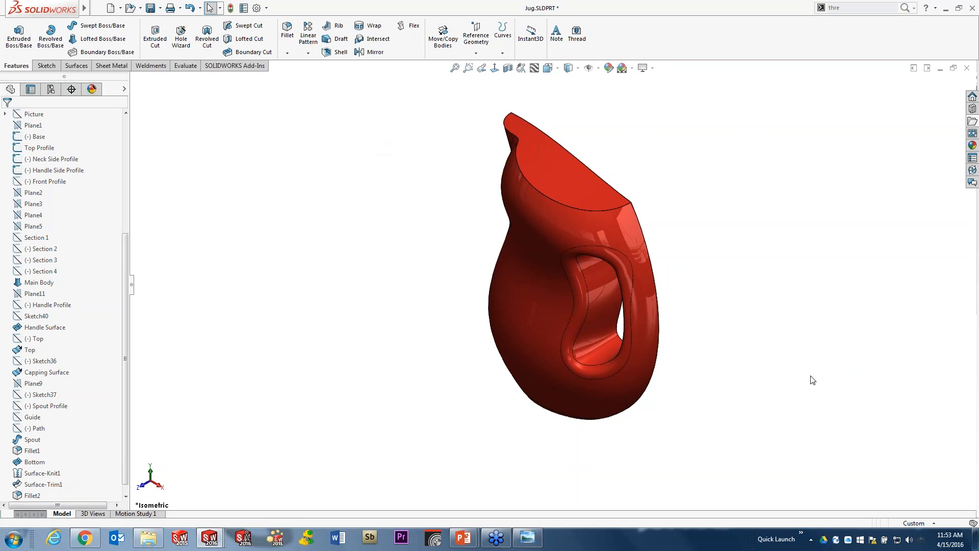
{"action": "middle_click_drag", "start_coordinate": [867, 301], "coordinate": [688, 295]}
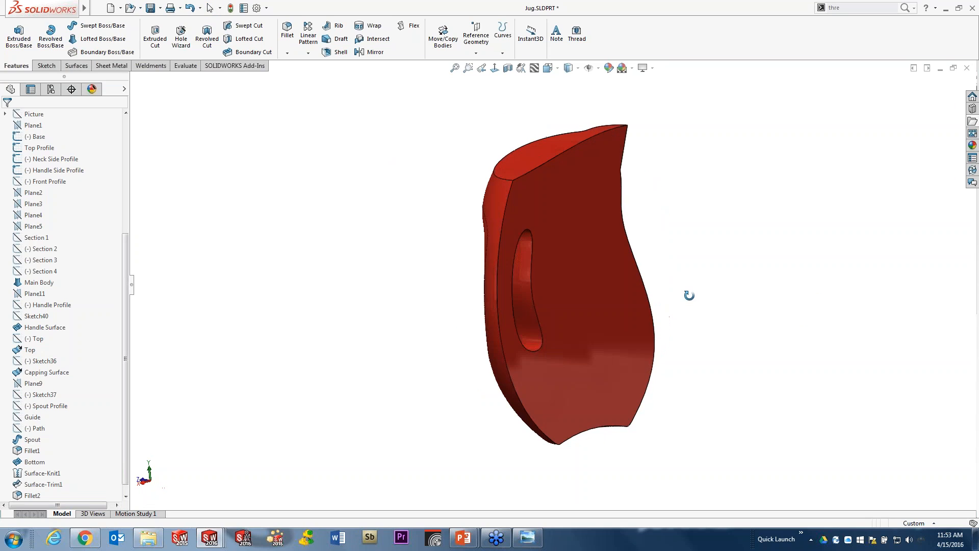
{"action": "left_click", "coordinate": [582, 239]}
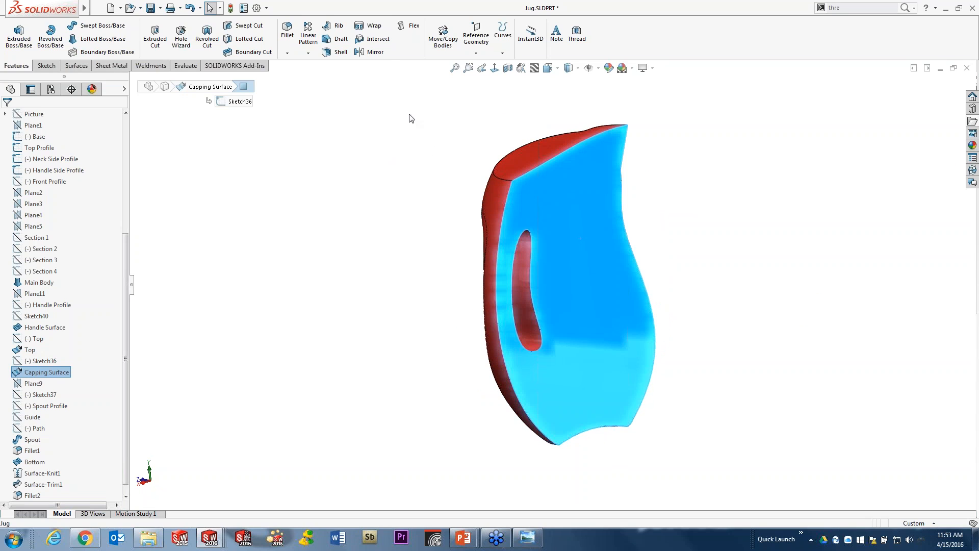
{"action": "left_click", "coordinate": [372, 51]}
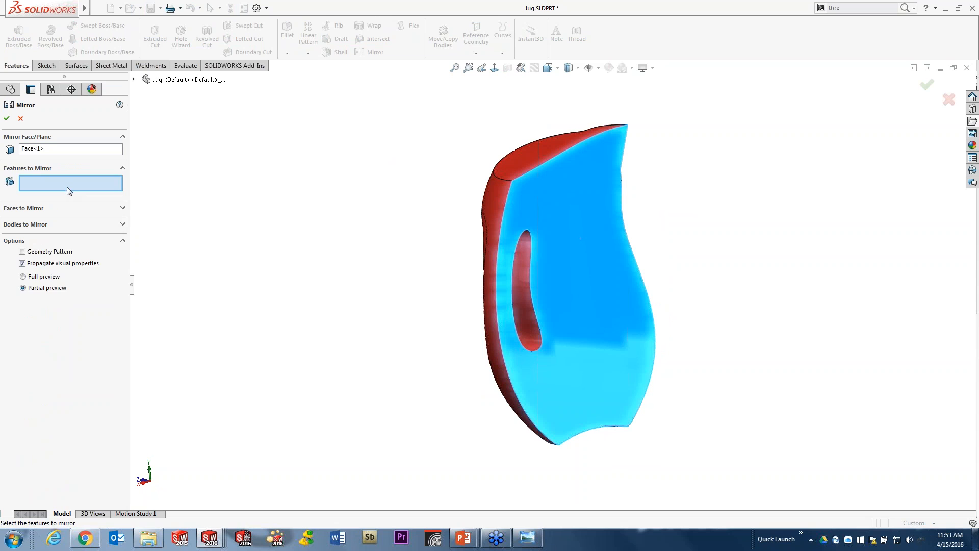
{"action": "left_click", "coordinate": [69, 224]}
{"action": "left_click", "coordinate": [510, 247]}
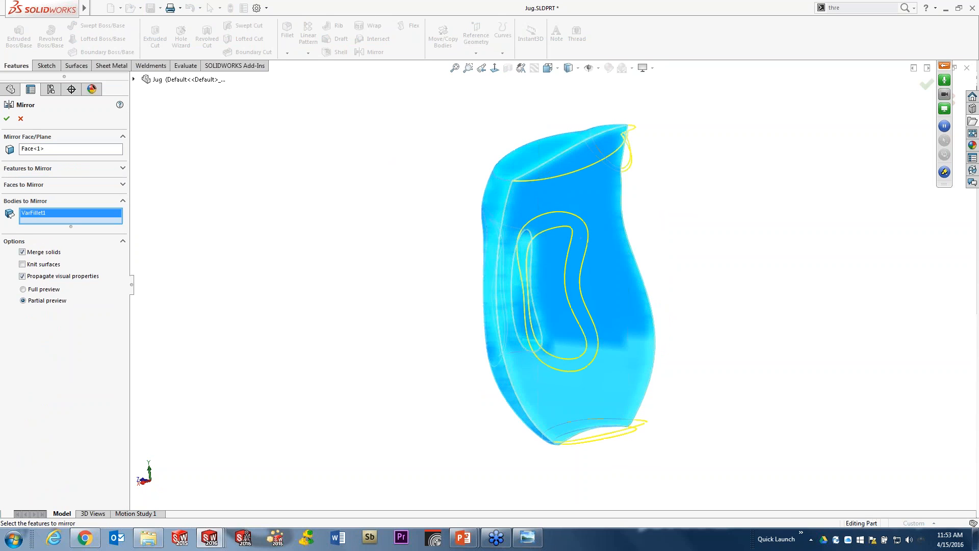
{"action": "right_click", "coordinate": [510, 248]}
{"action": "middle_click_drag", "start_coordinate": [401, 236], "coordinate": [586, 286]}
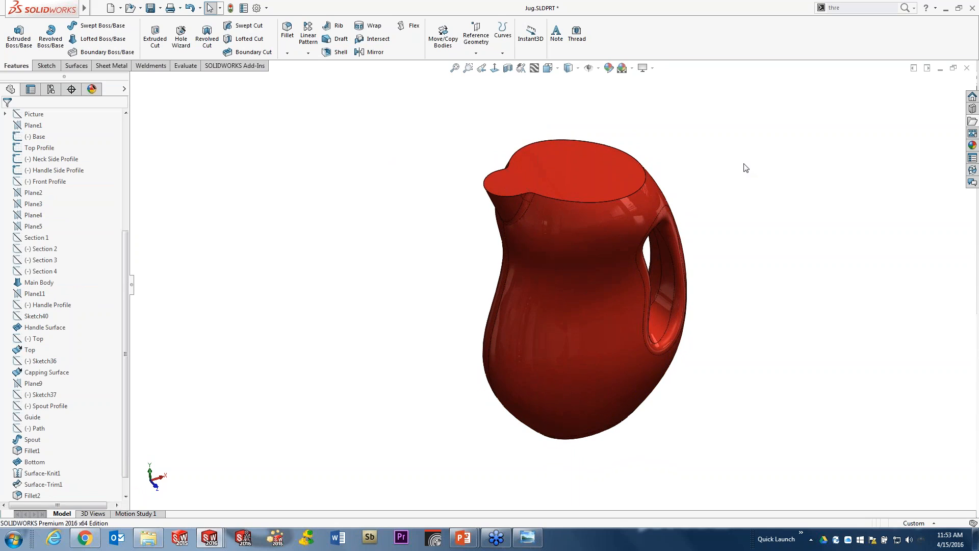
Shell the complete jug to a 1 mm wall thickness, removing its flat top face.
{"action": "left_click", "coordinate": [581, 169]}
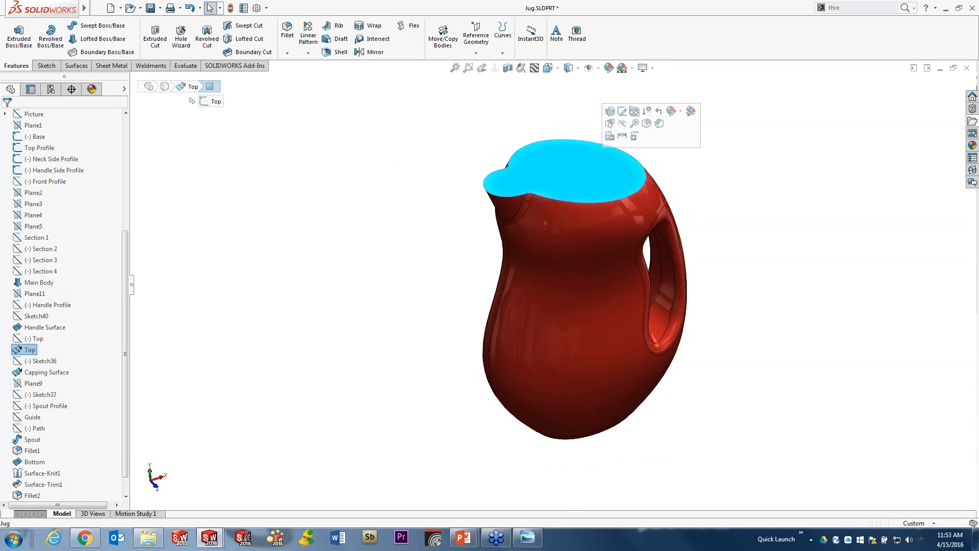
{"action": "left_click", "coordinate": [337, 52]}
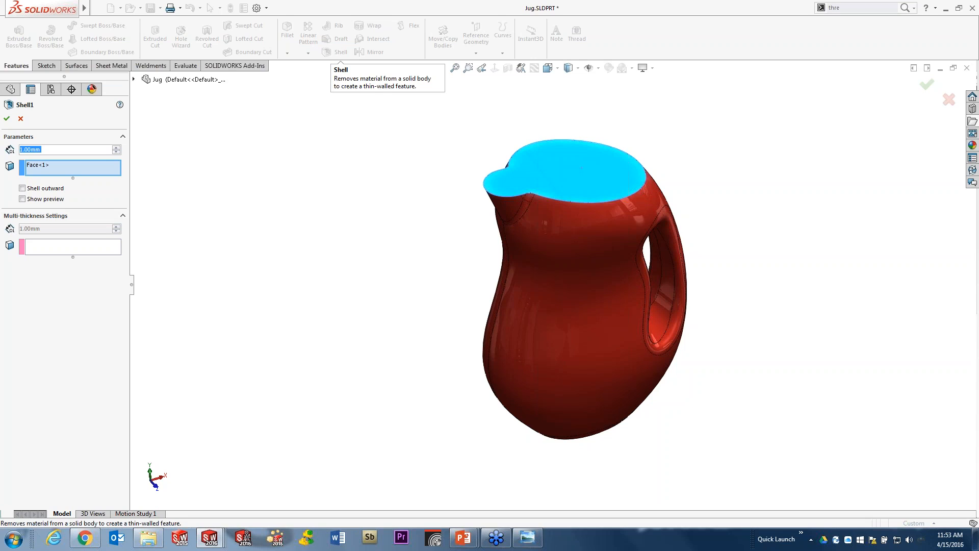
{"action": "key", "text": "Return"}
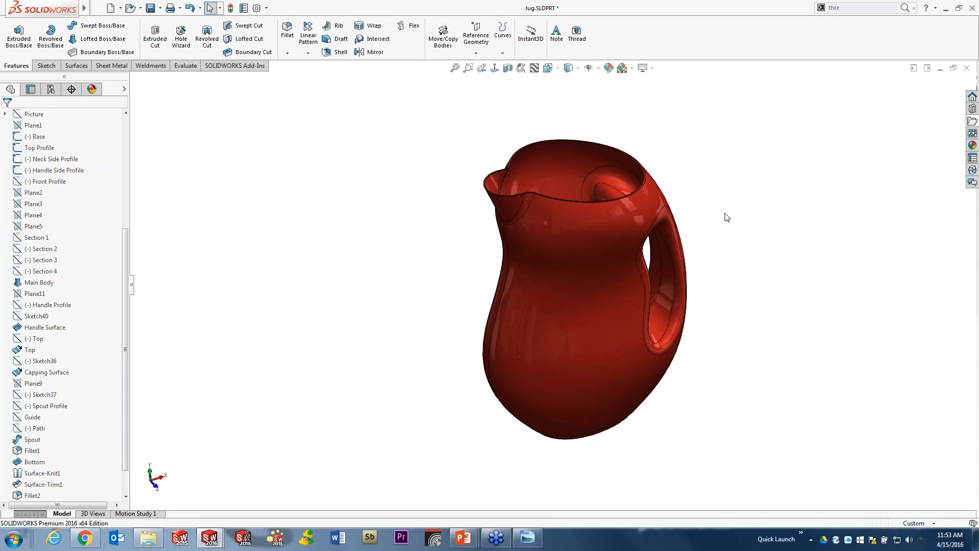
Intersect the Fill Level plane with the shelled jug, creating only internal regions, to form a solid body of the contents.
{"action": "middle_click_drag", "start_coordinate": [766, 267], "coordinate": [720, 271], "text": "ctrl"}
{"action": "middle_click_drag", "start_coordinate": [694, 225], "coordinate": [684, 204]}
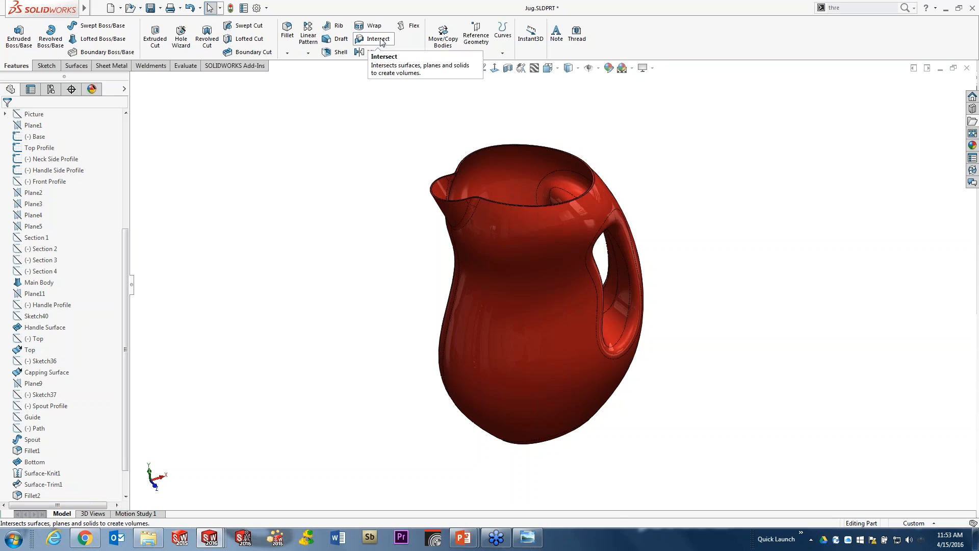
{"action": "left_click_drag", "start_coordinate": [124, 243], "coordinate": [147, 121]}
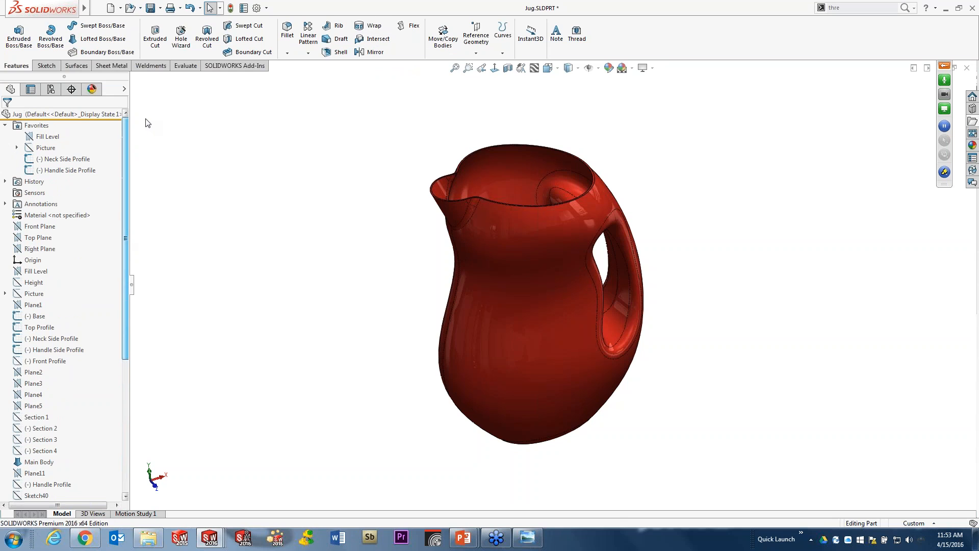
{"action": "left_click", "coordinate": [41, 270]}
{"action": "middle_click_drag", "start_coordinate": [376, 306], "coordinate": [374, 249]}
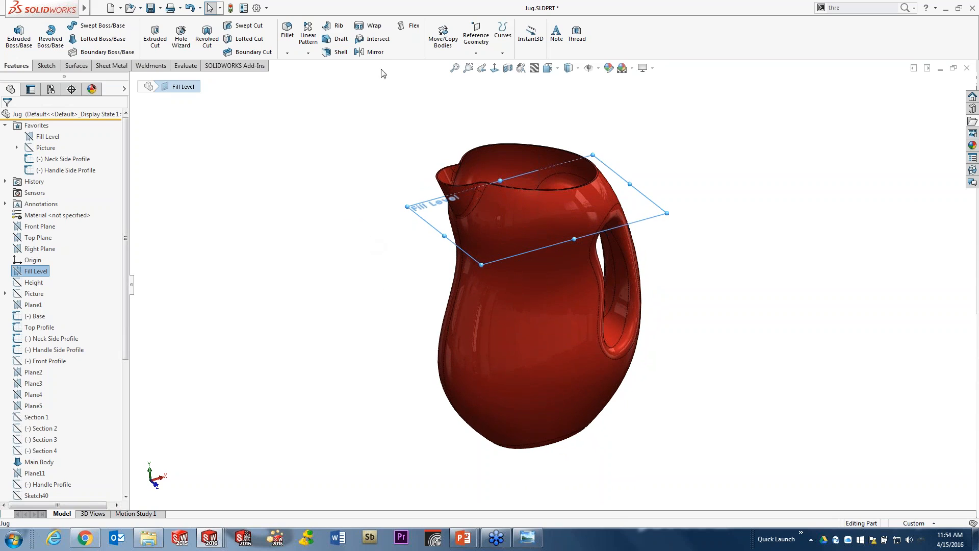
{"action": "left_click", "coordinate": [379, 40]}
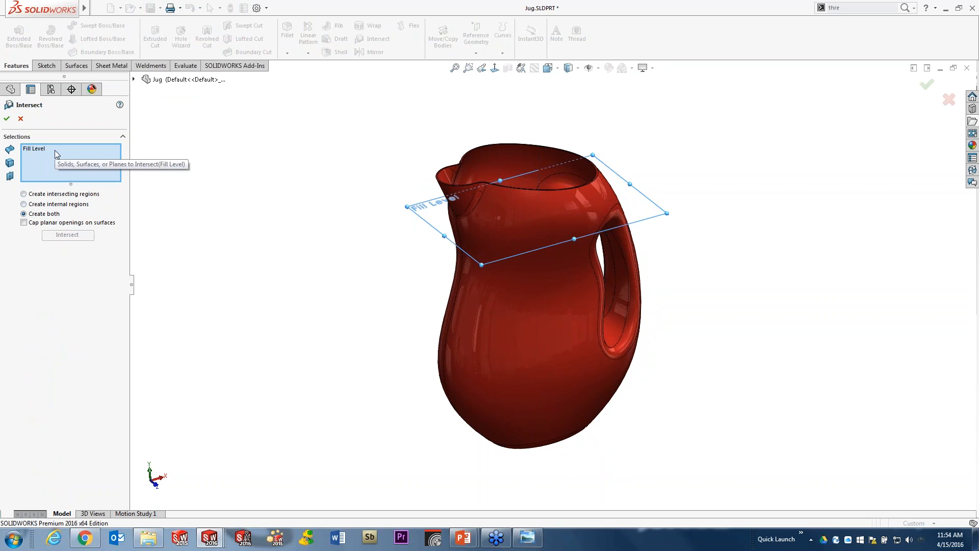
{"action": "left_click", "coordinate": [550, 295]}
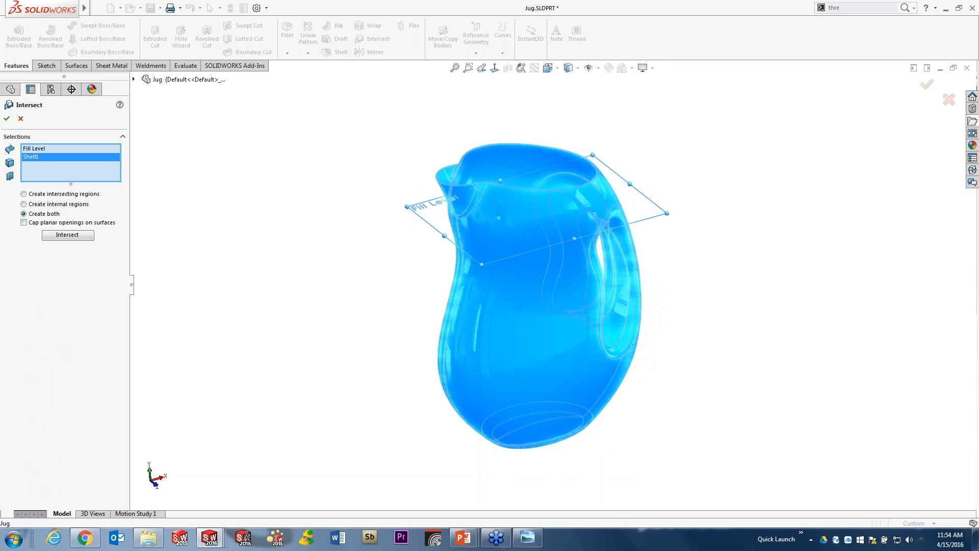
{"action": "left_click", "coordinate": [38, 204]}
{"action": "left_click", "coordinate": [68, 236]}
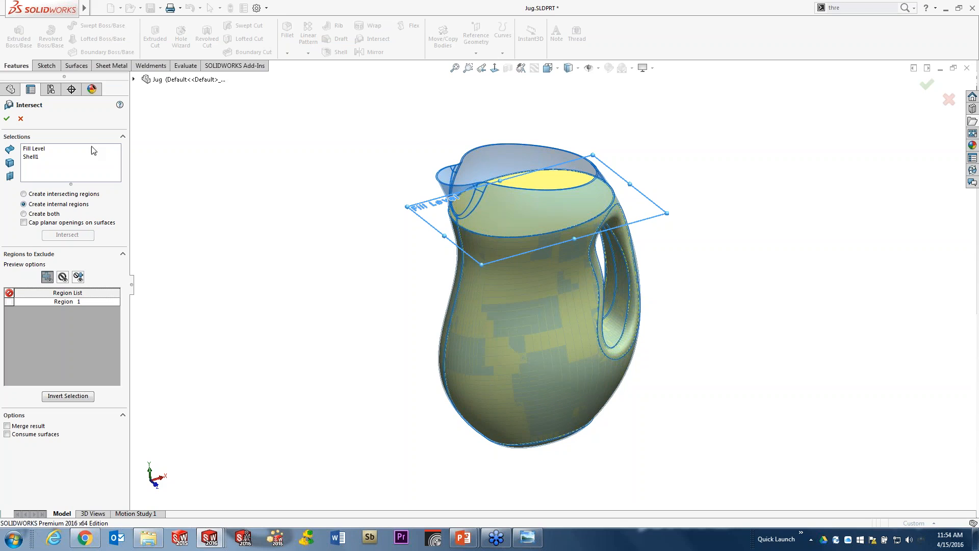
{"action": "left_click", "coordinate": [7, 119]}
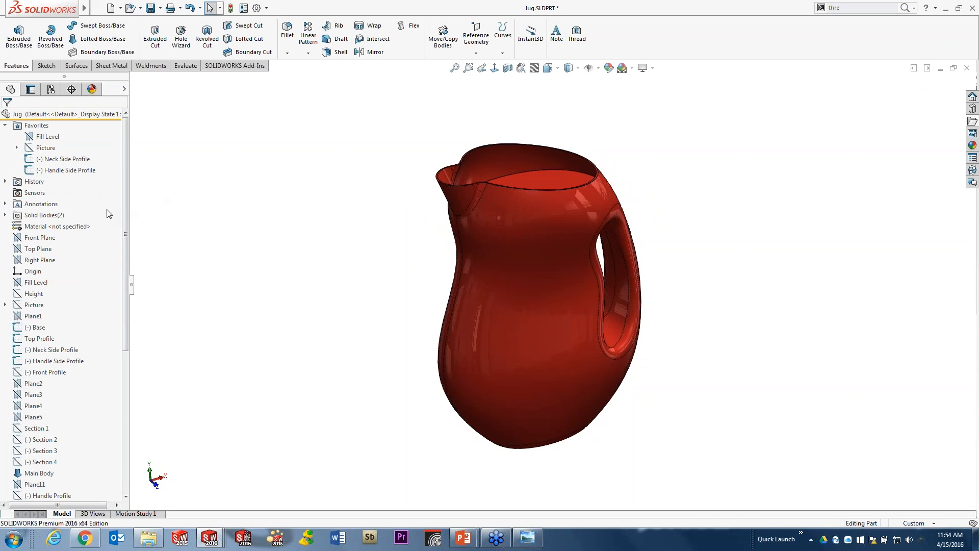
Evaluate the mass properties of the internal fill body to read its volume.
{"action": "left_click", "coordinate": [185, 65]}
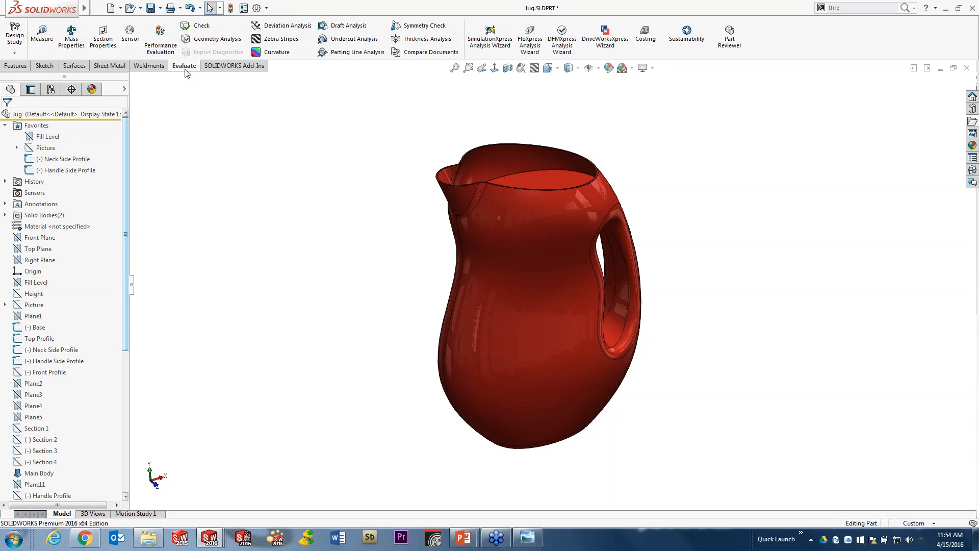
{"action": "left_click", "coordinate": [70, 44]}
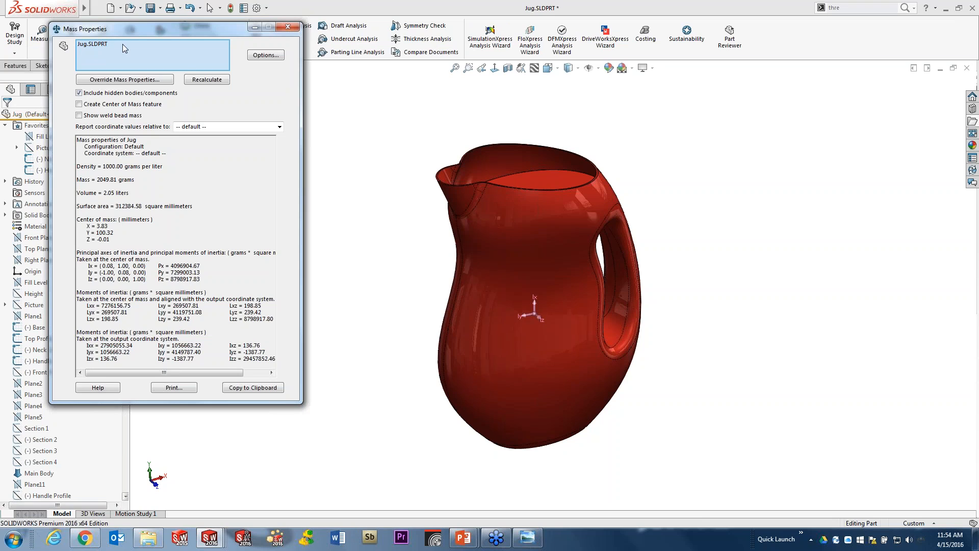
{"action": "left_click", "coordinate": [535, 183]}
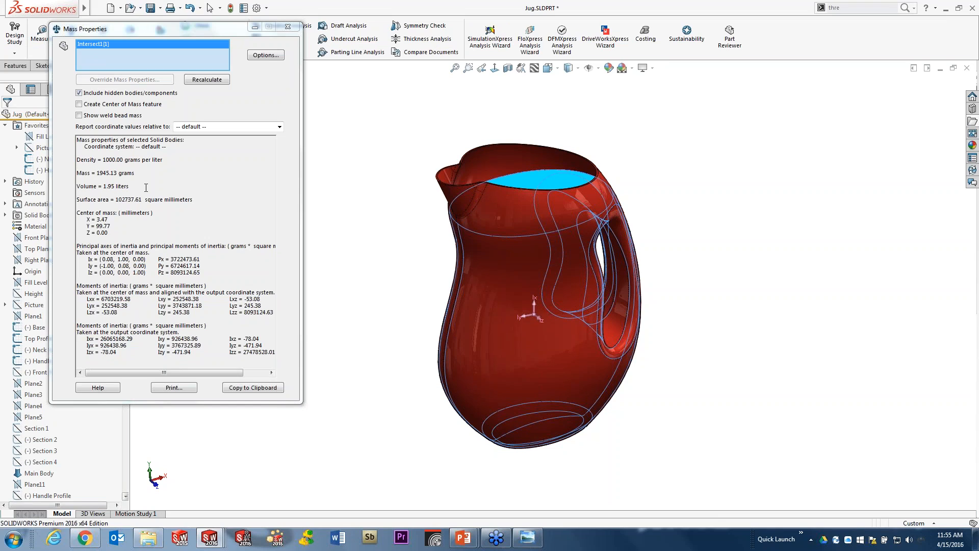
{"action": "left_click", "coordinate": [288, 27]}
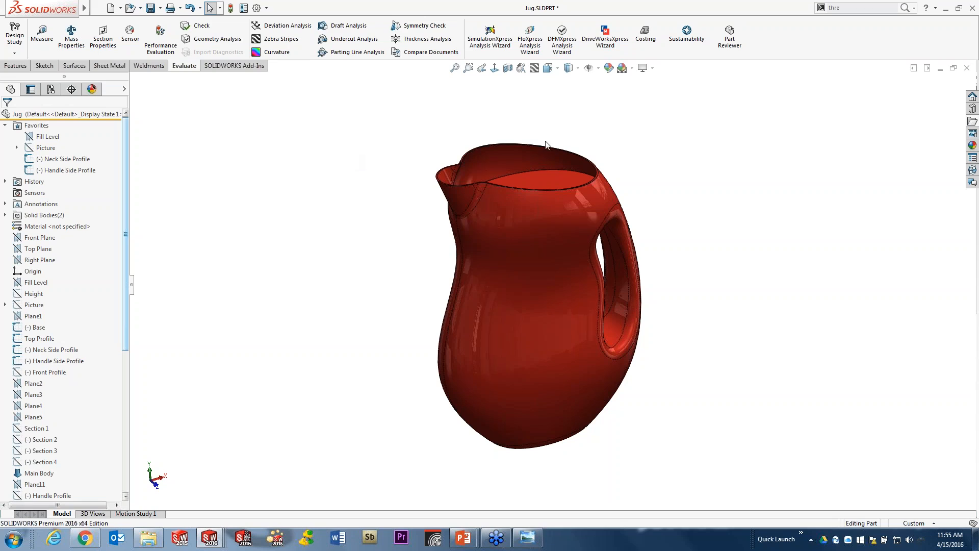
Hide the jug shell and the internal fill body in turn to inspect them, and show both bodies again.
{"action": "key", "text": "Tab"}
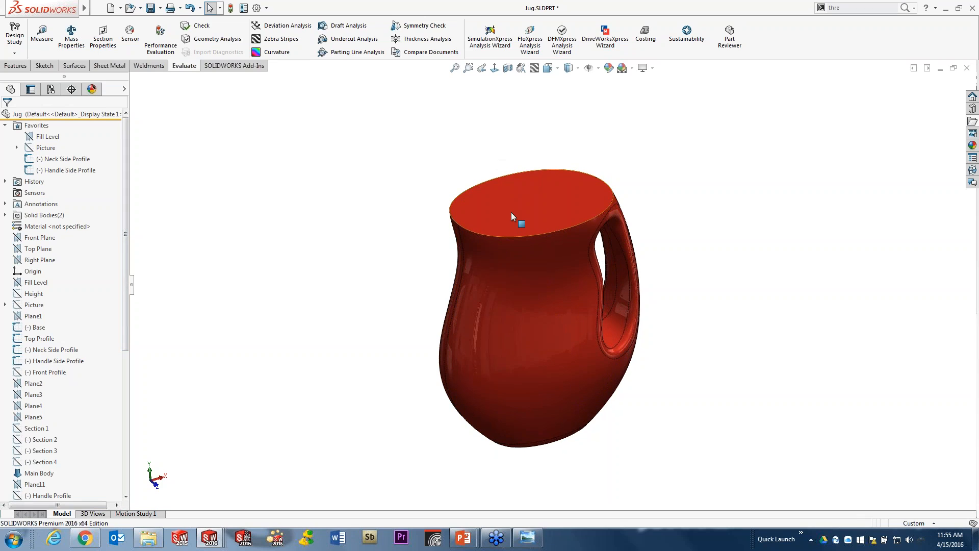
{"action": "key", "text": "Tab"}
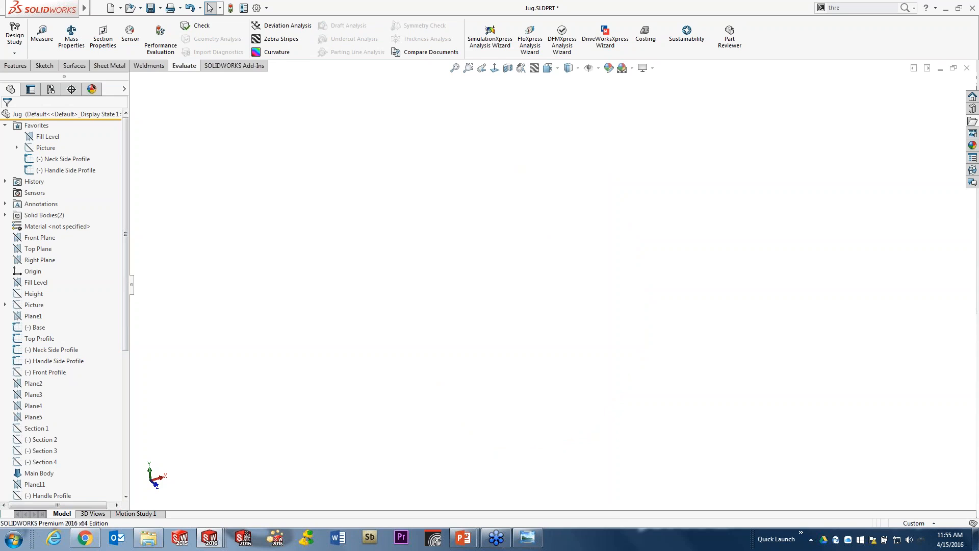
{"action": "key", "text": "shift+Tab"}
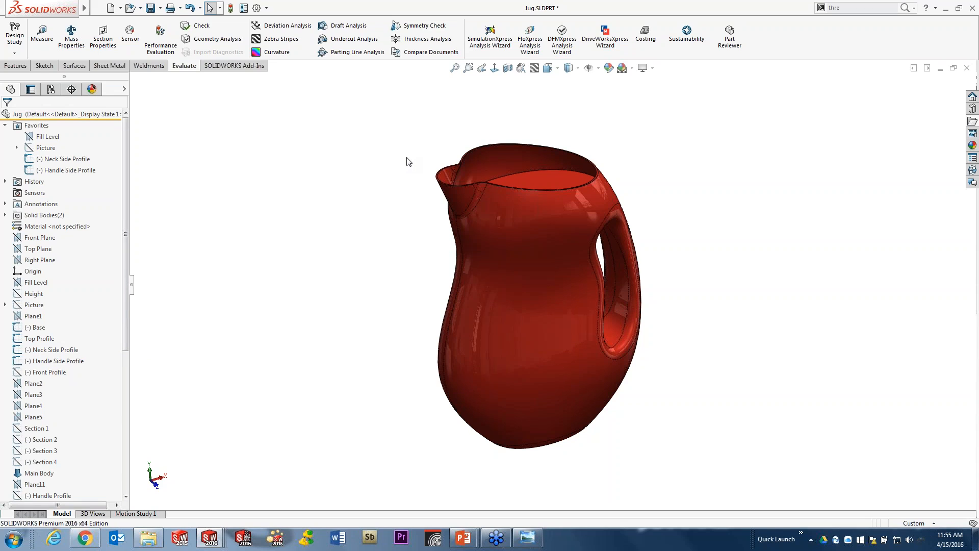
{"action": "key", "text": "Tab"}
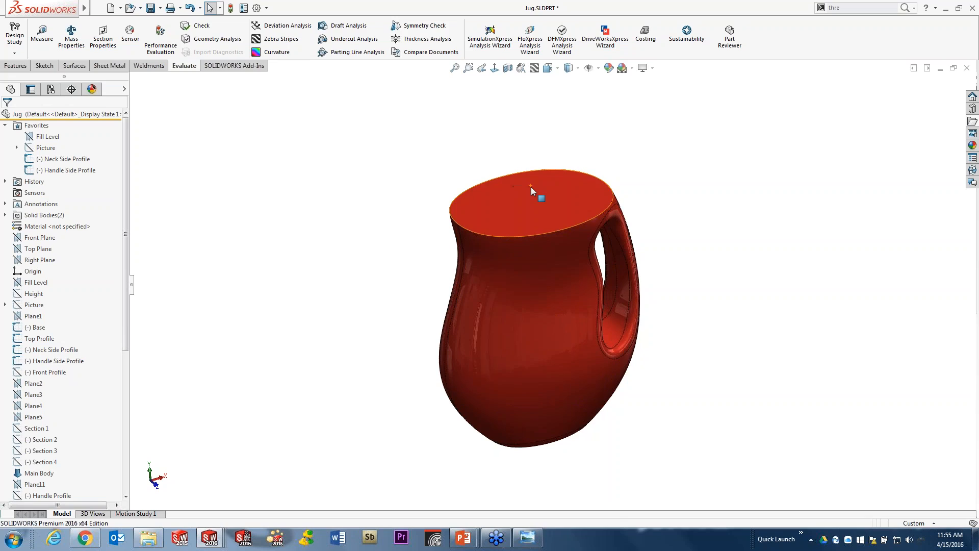
{"action": "key", "text": "Tab"}
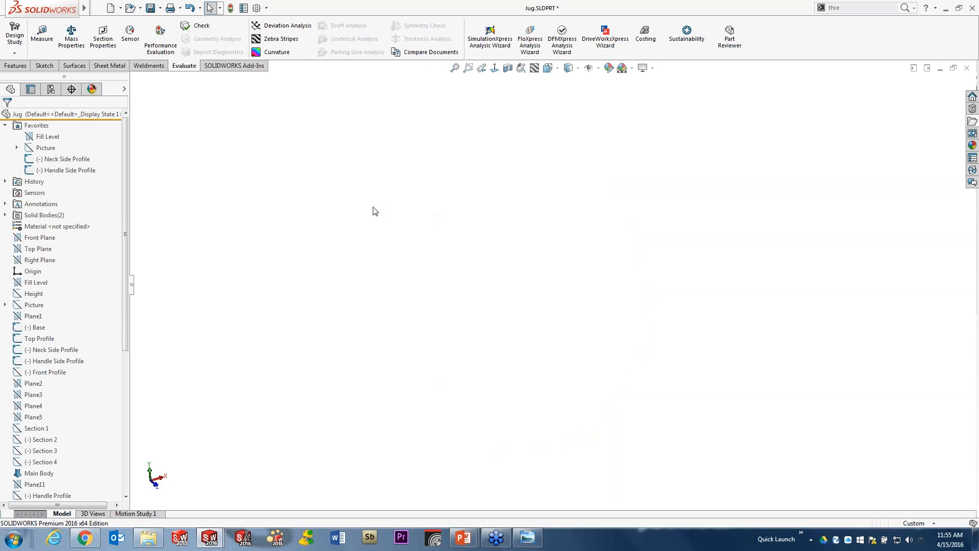
{"action": "key", "text": "ctrl+shift+Tab"}
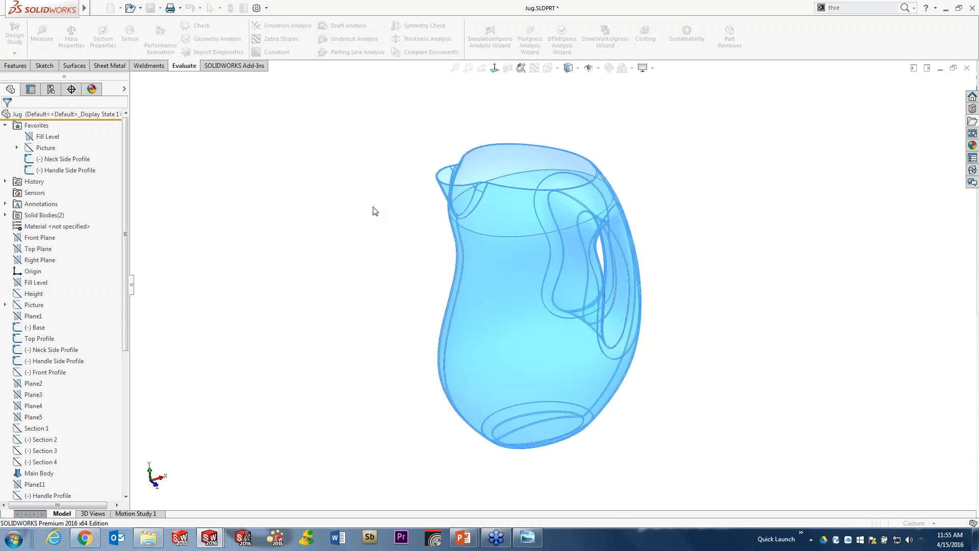
{"action": "left_click", "coordinate": [500, 161]}
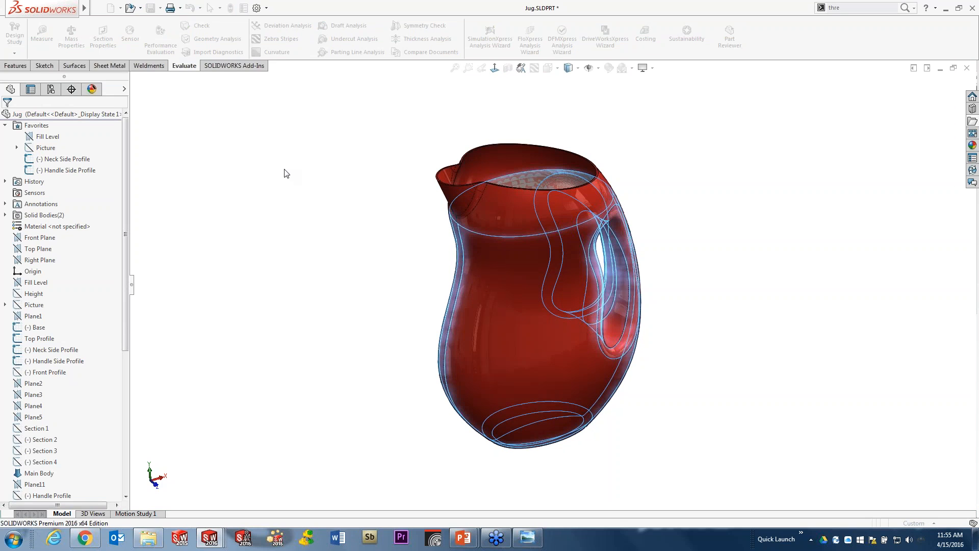
{"action": "key", "text": "ctrl+shift+Tab"}
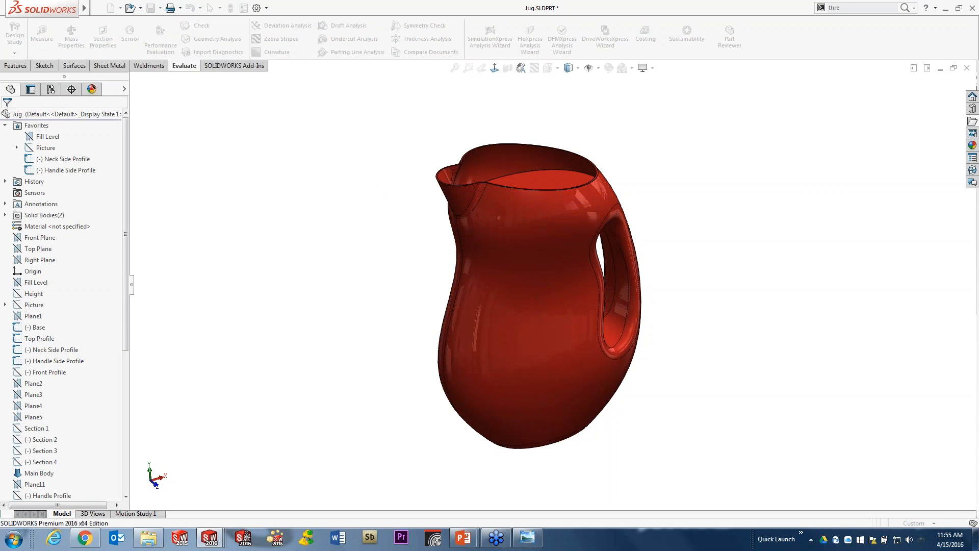
Check the mass properties of the internal fill body once more, and switch to the PowerPoint slide show.
{"action": "left_click", "coordinate": [71, 36]}
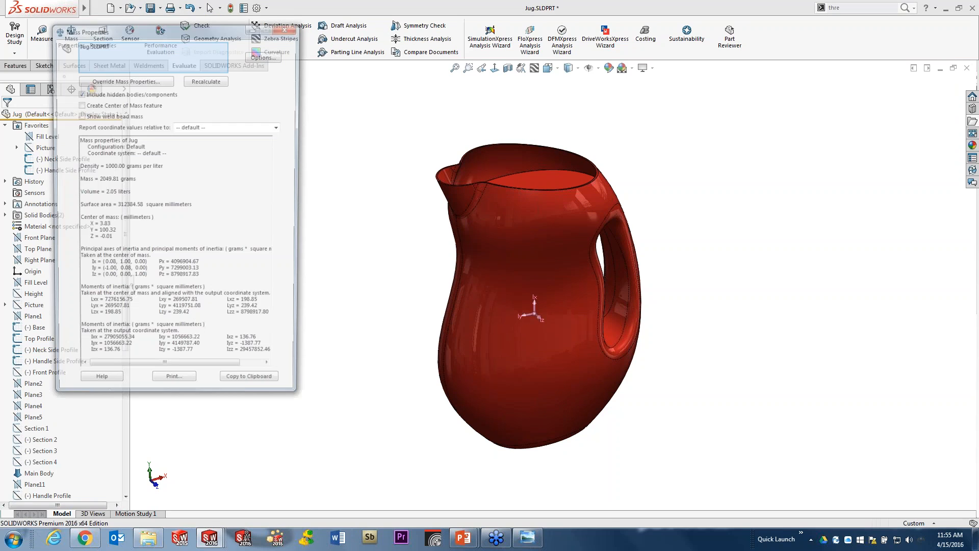
{"action": "left_click", "coordinate": [545, 176]}
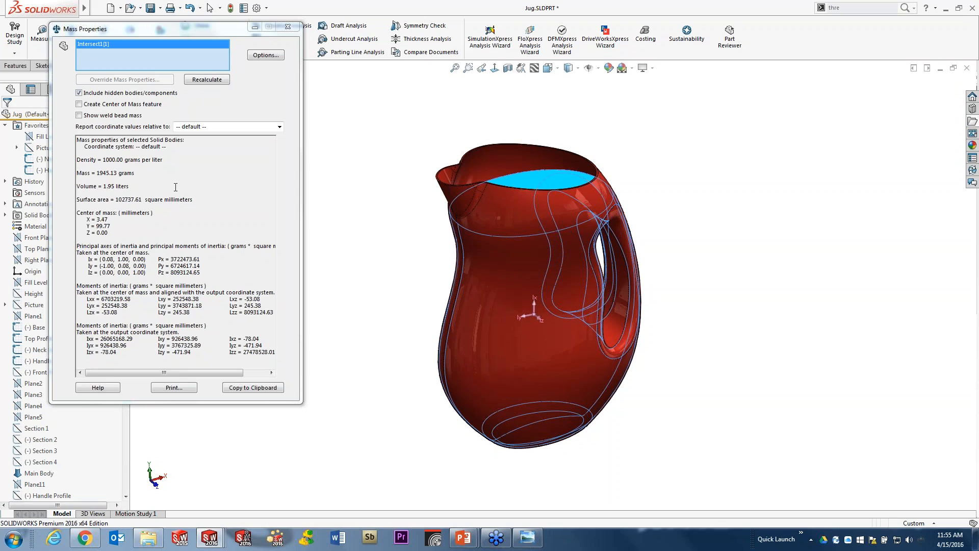
{"action": "left_click", "coordinate": [288, 26]}
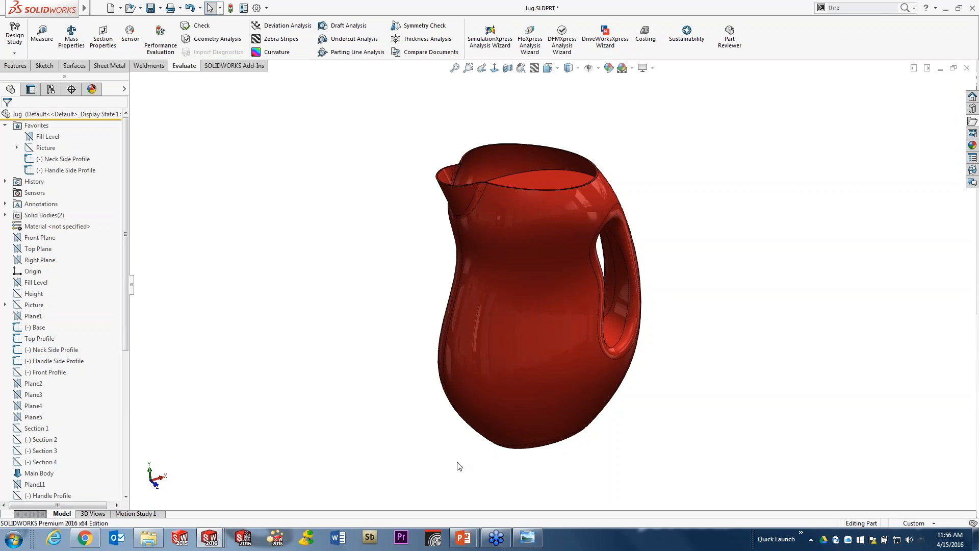
{"action": "mouse_move", "coordinate": [463, 537]}
{"action": "left_click", "coordinate": [518, 487]}
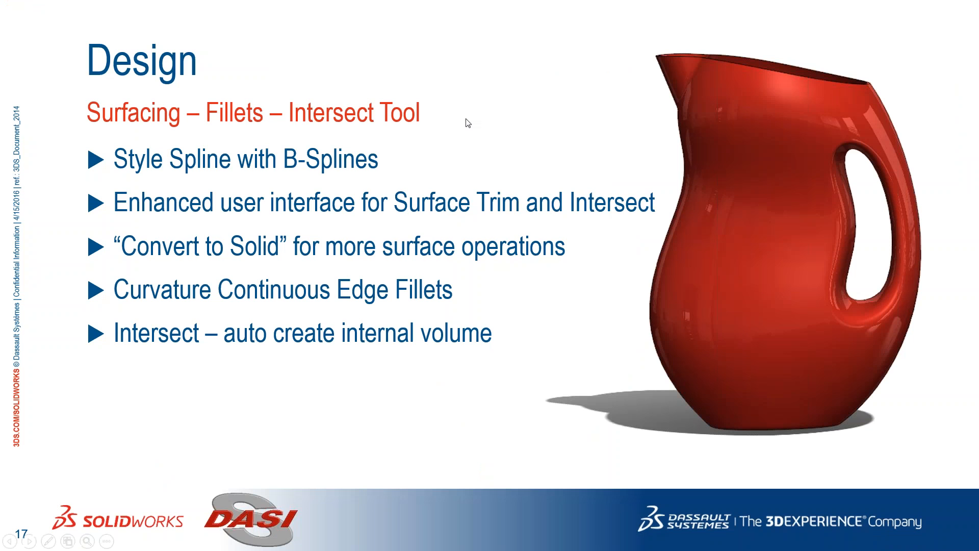